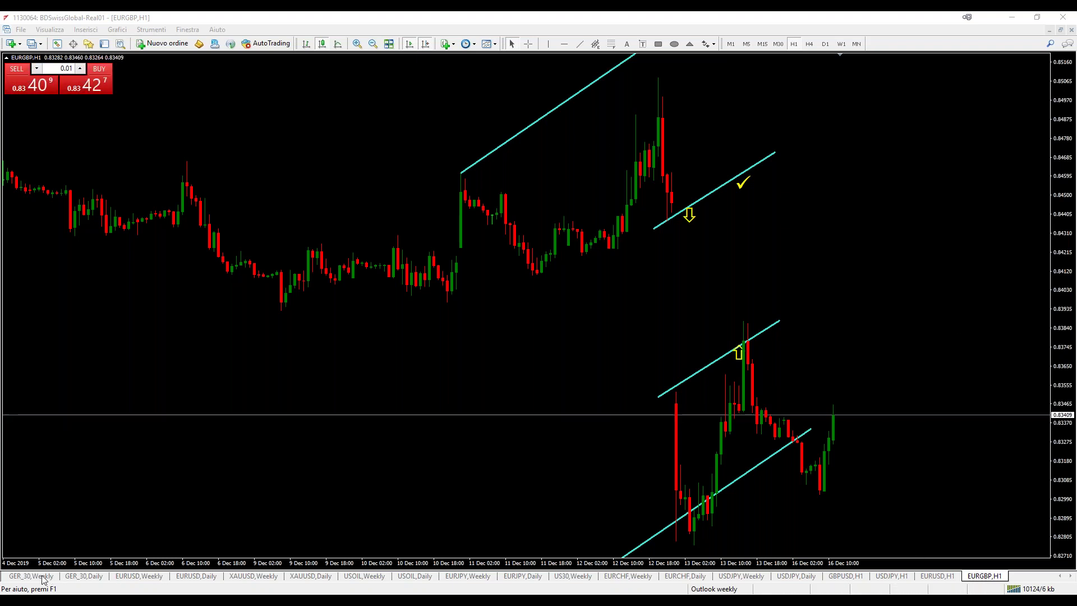
Bring up the GER_30 weekly chart and measure with the crosshair from the latest candles down past the take-profit levels
left_click(66, 576)
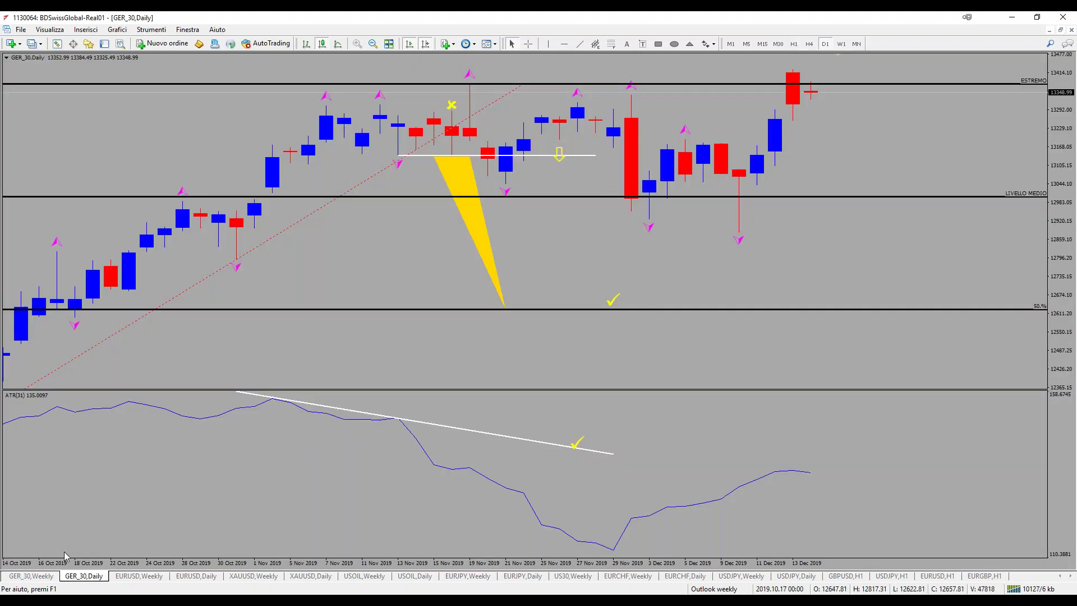
left_click(53, 577)
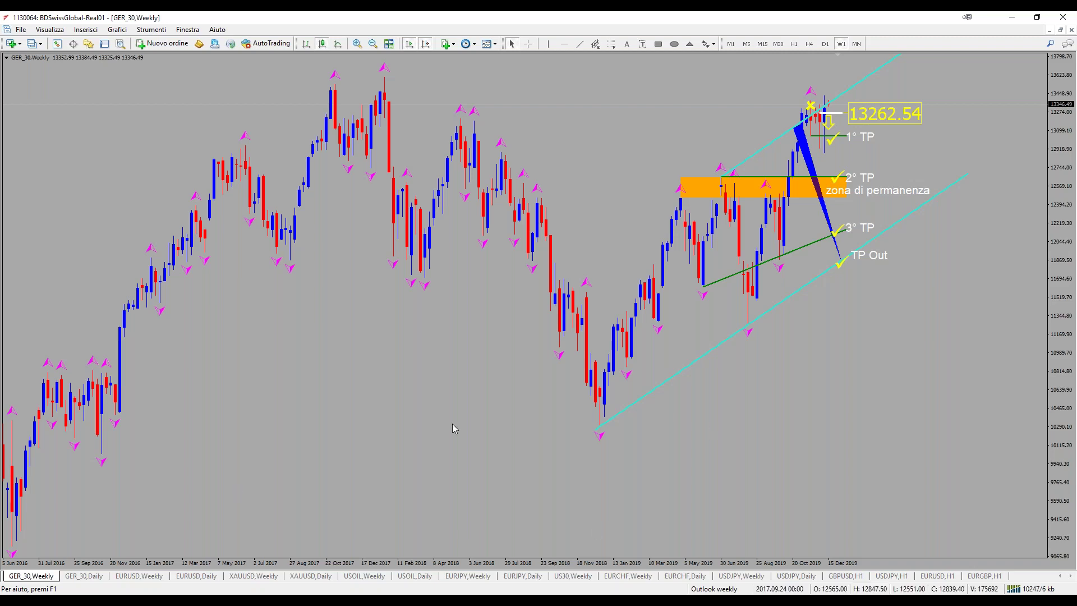
middle_click(833, 105)
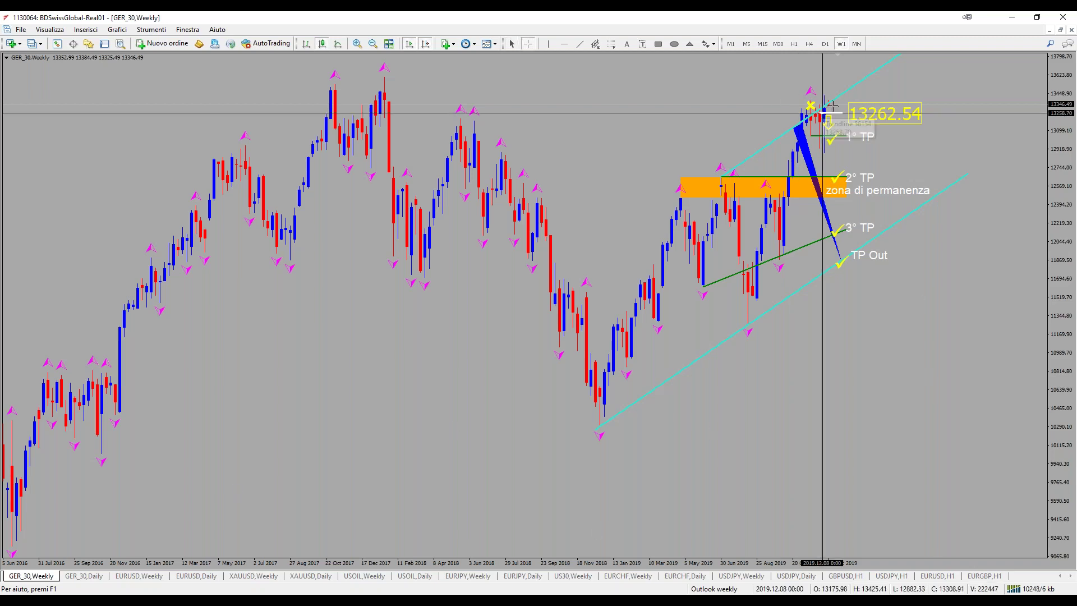
left_click_drag(833, 106, 873, 242)
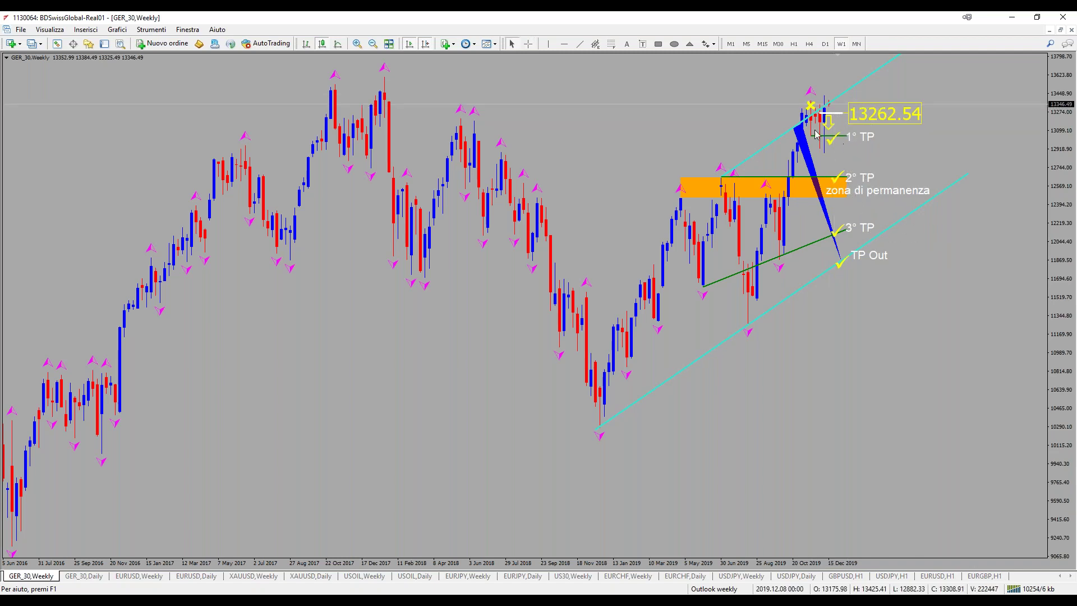
middle_click(808, 118)
left_click_drag(810, 118, 896, 225)
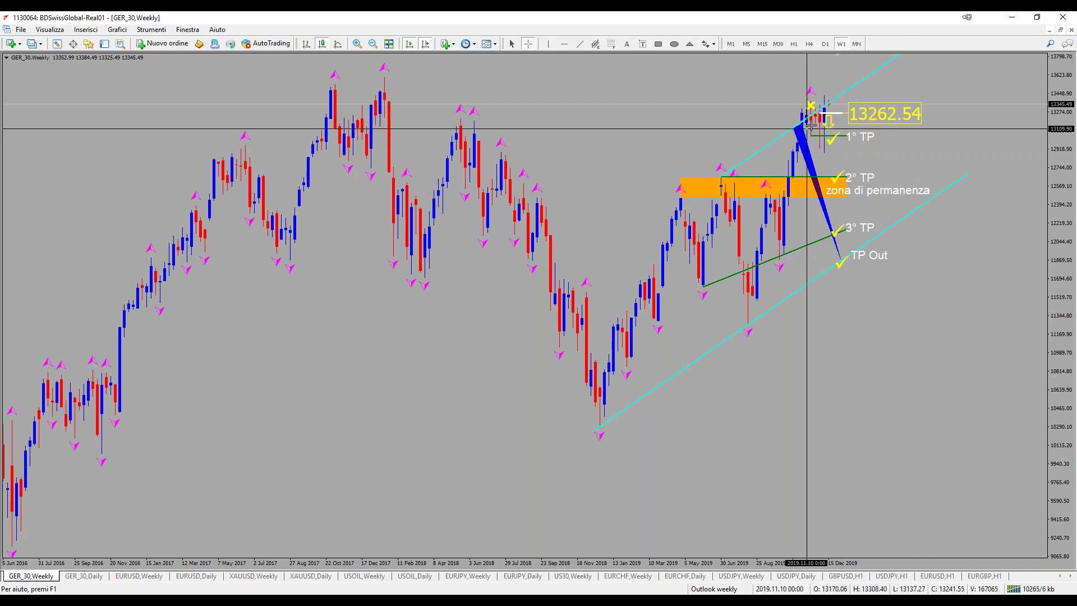
left_click_drag(811, 119, 824, 153)
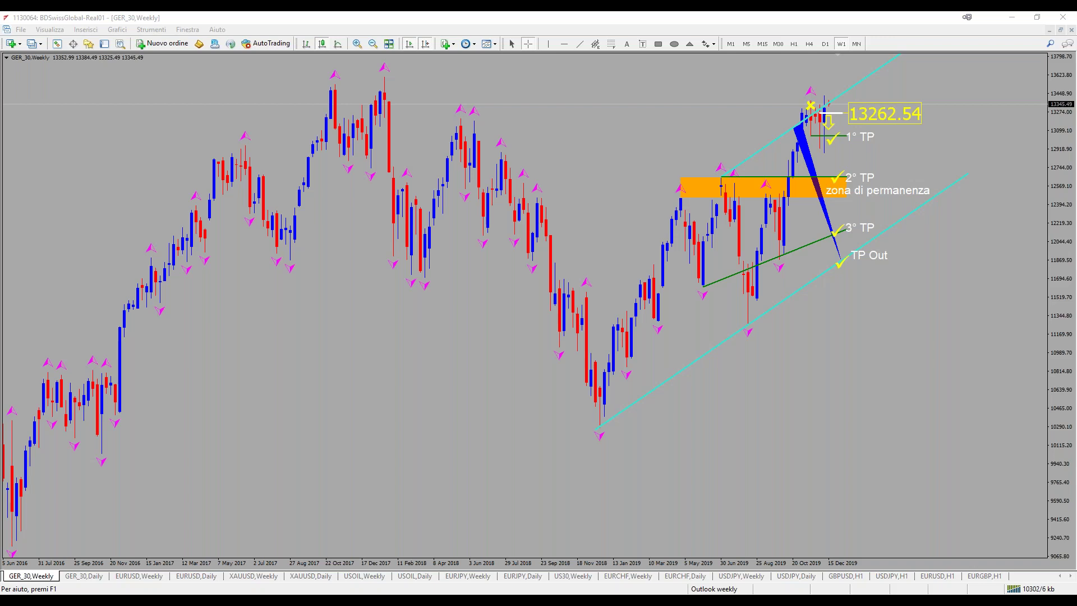
Enlarge the weekly candles and measure the drop from the latest candle toward the TP Out level
middle_click(829, 104)
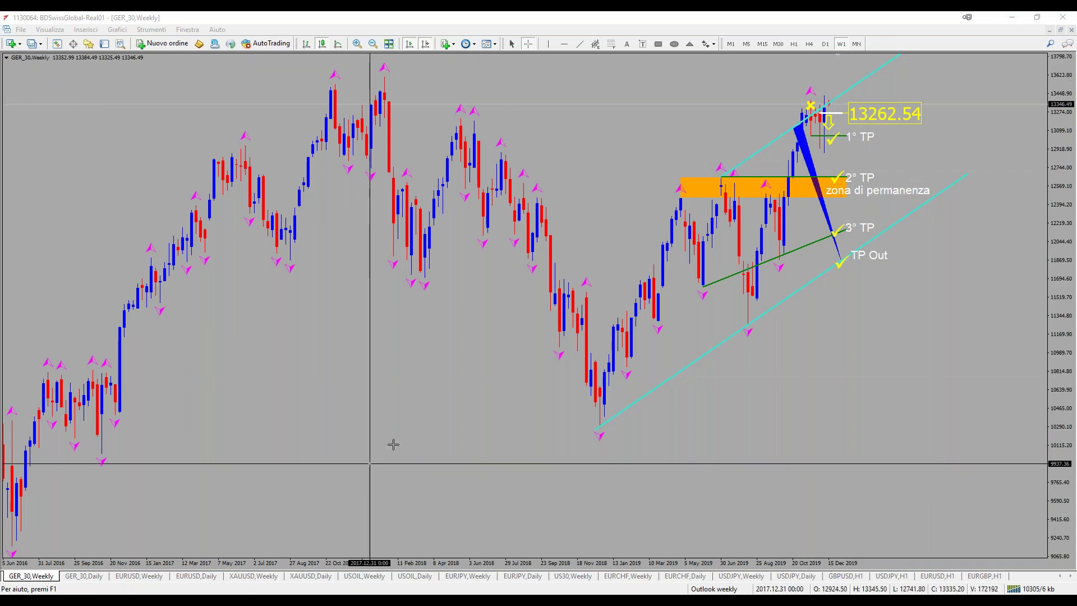
middle_click(440, 419)
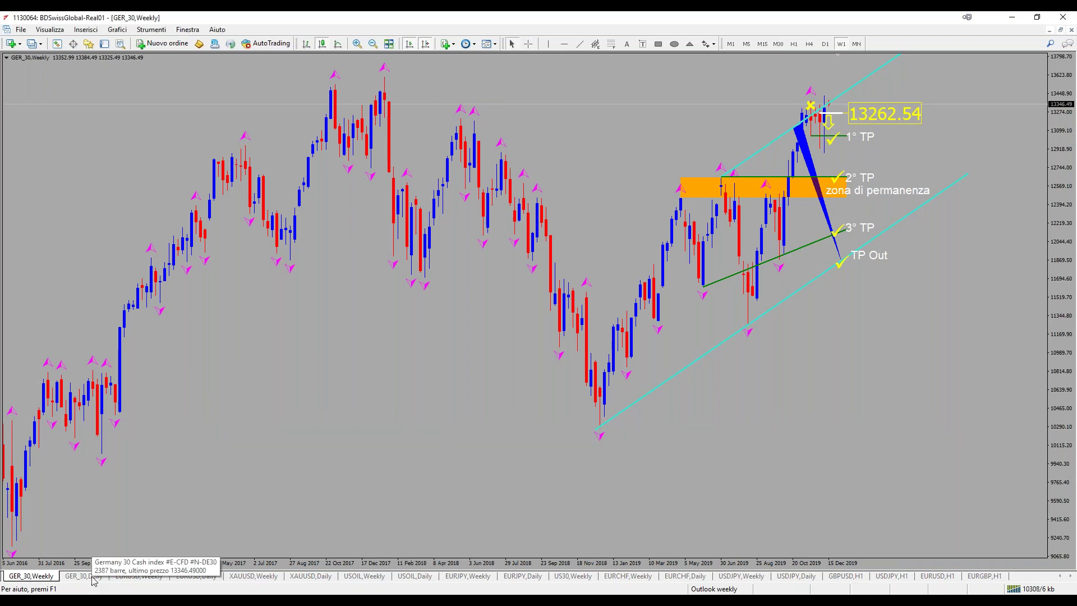
middle_click(328, 450)
left_click_drag(814, 151, 843, 268)
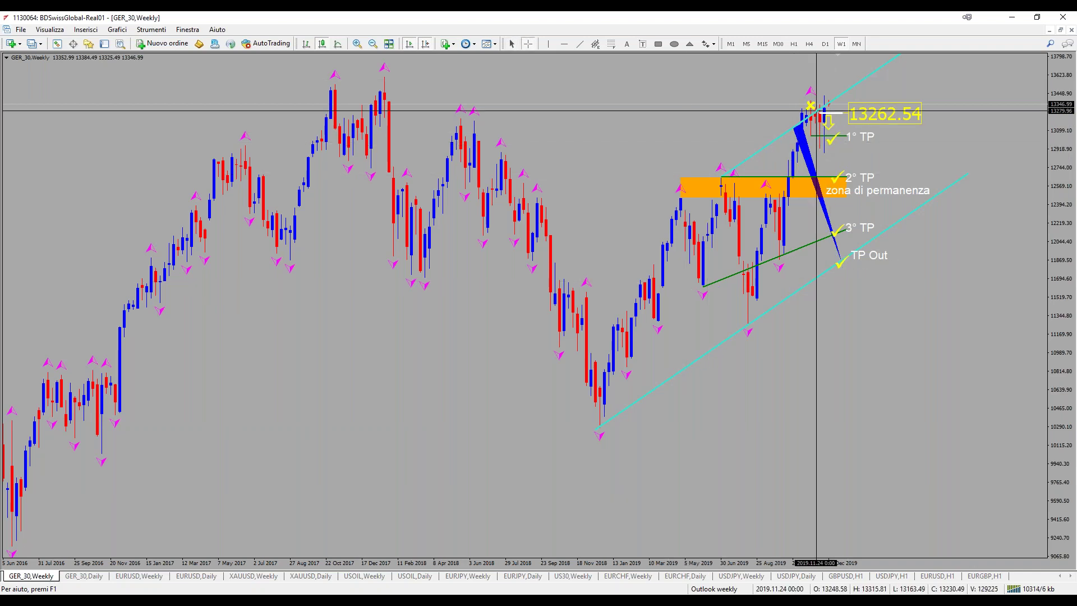
left_click(358, 44)
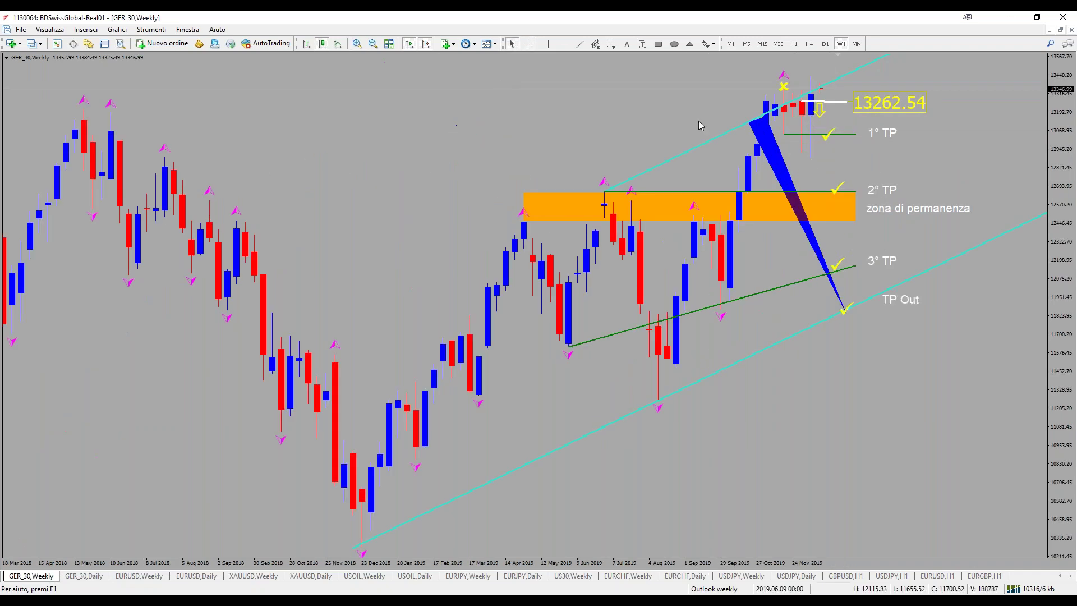
middle_click(814, 121)
mouse_move(792, 105)
left_mouse_down()
mouse_move(805, 160)
mouse_move(808, 109)
left_mouse_up()
mouse_move(821, 93)
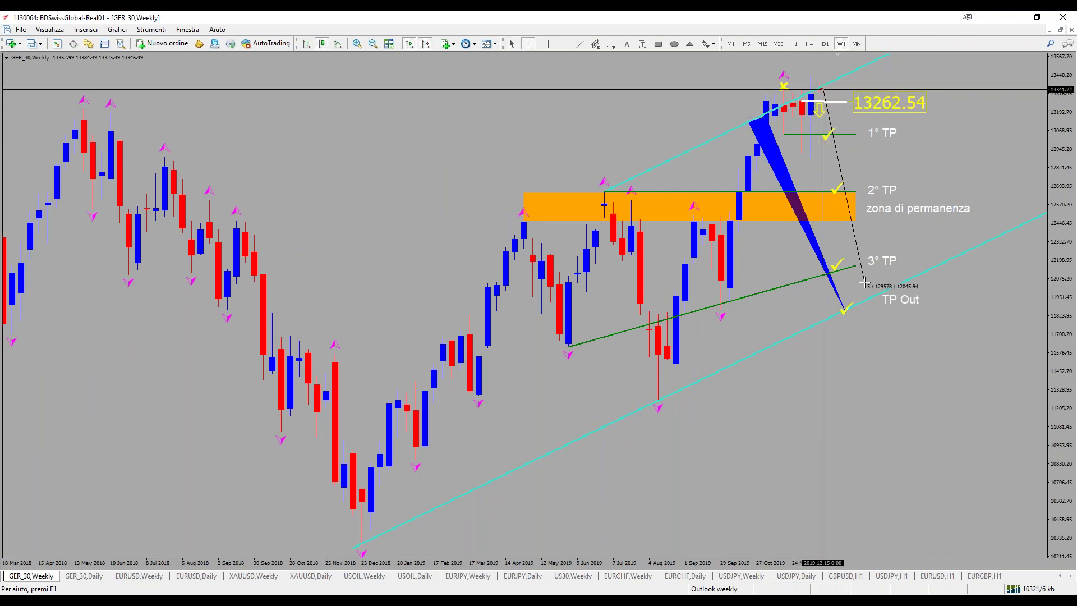
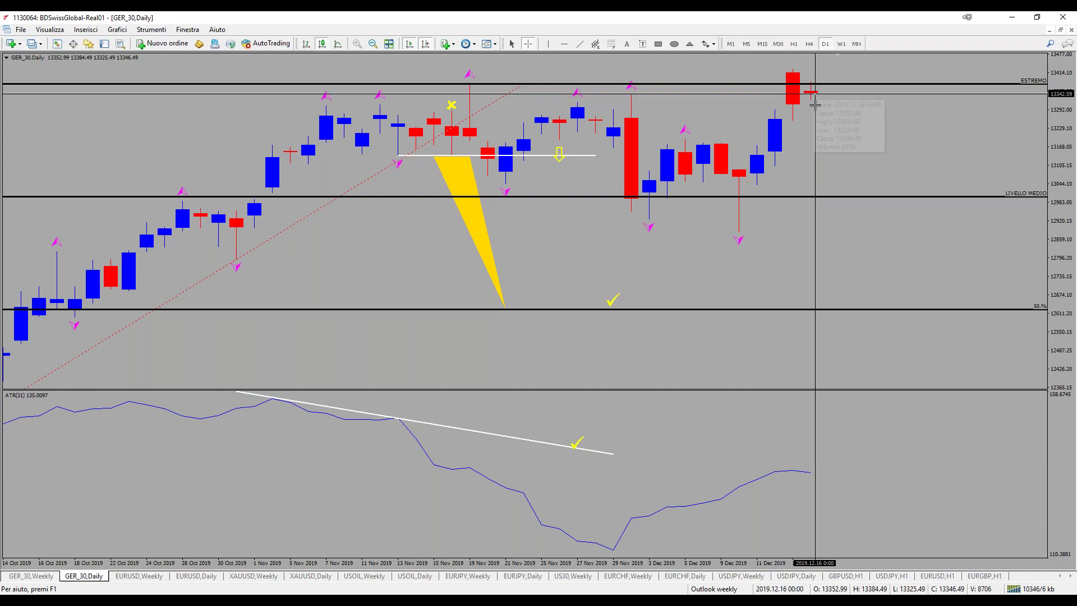
On the GER_30 daily chart, extend the descending white ATR trendline well past the latest candle
left_click_drag(808, 119, 903, 83)
left_click_drag(870, 115, 948, 89)
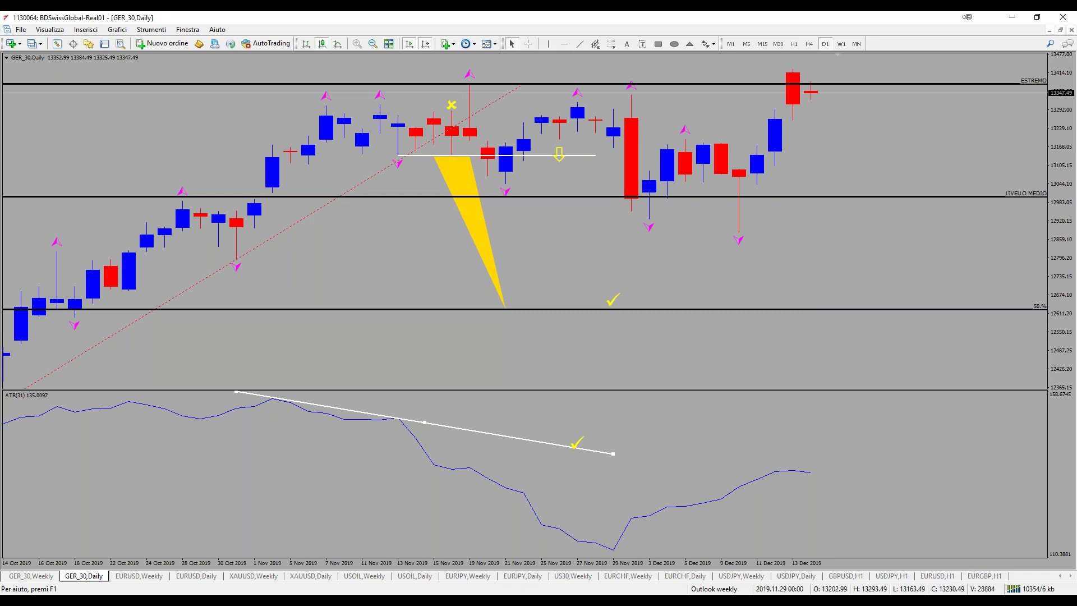
left_click_drag(613, 453, 998, 512)
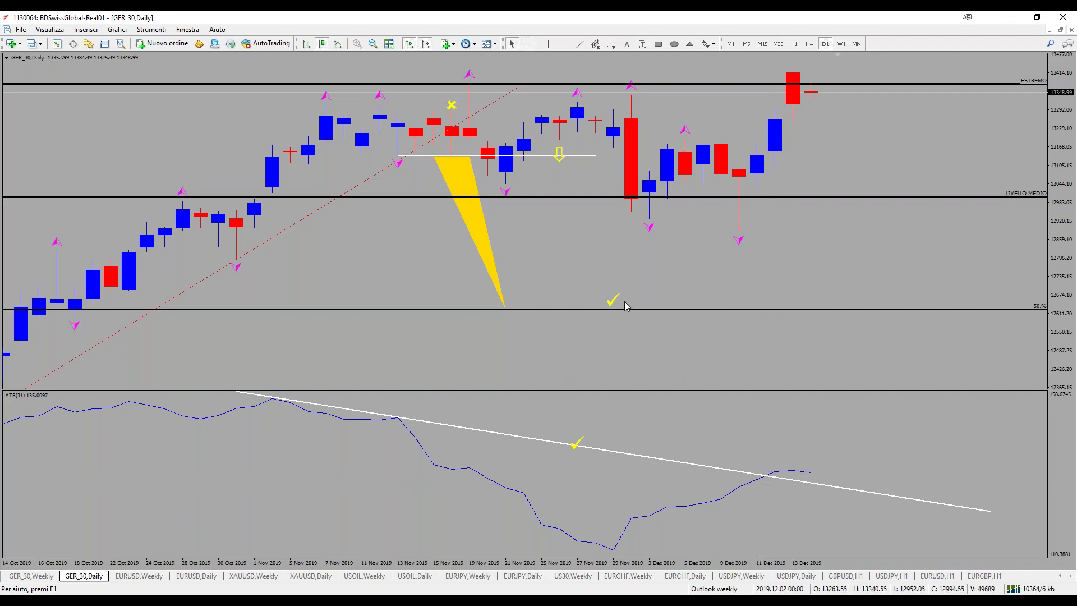
Place a down arrow (Freccia in basso) just after the latest daily candle, below the ESTREMO line
middle_click(801, 95)
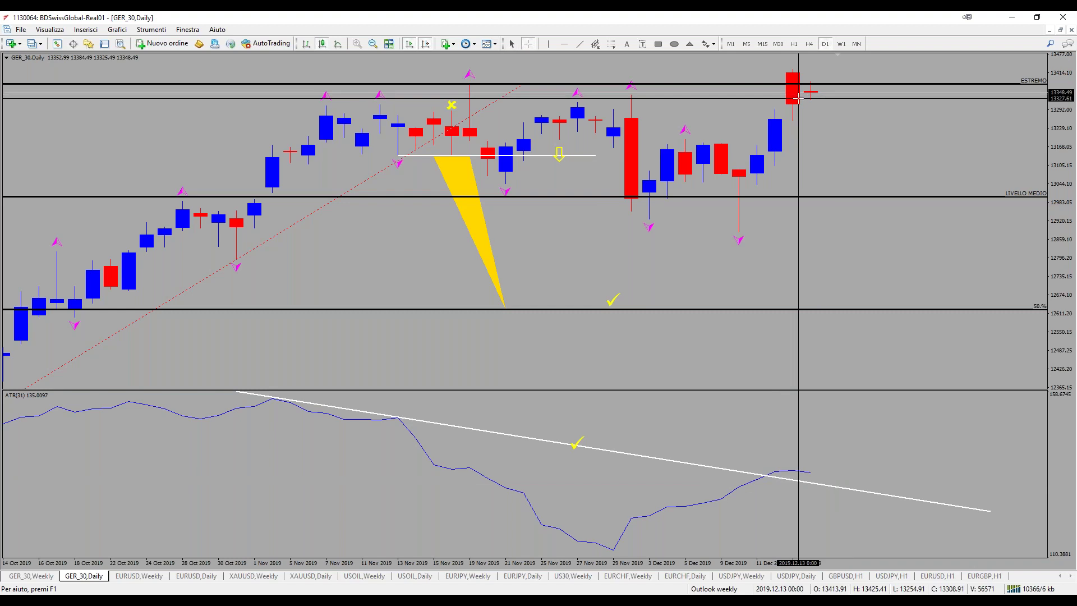
left_click(712, 44)
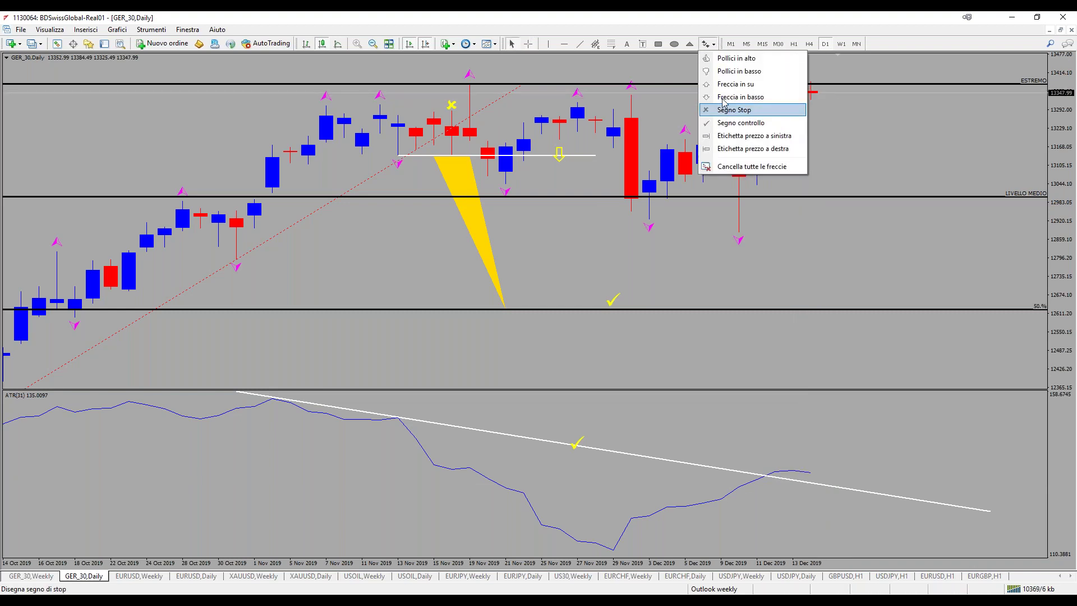
left_click(741, 97)
left_click(828, 92)
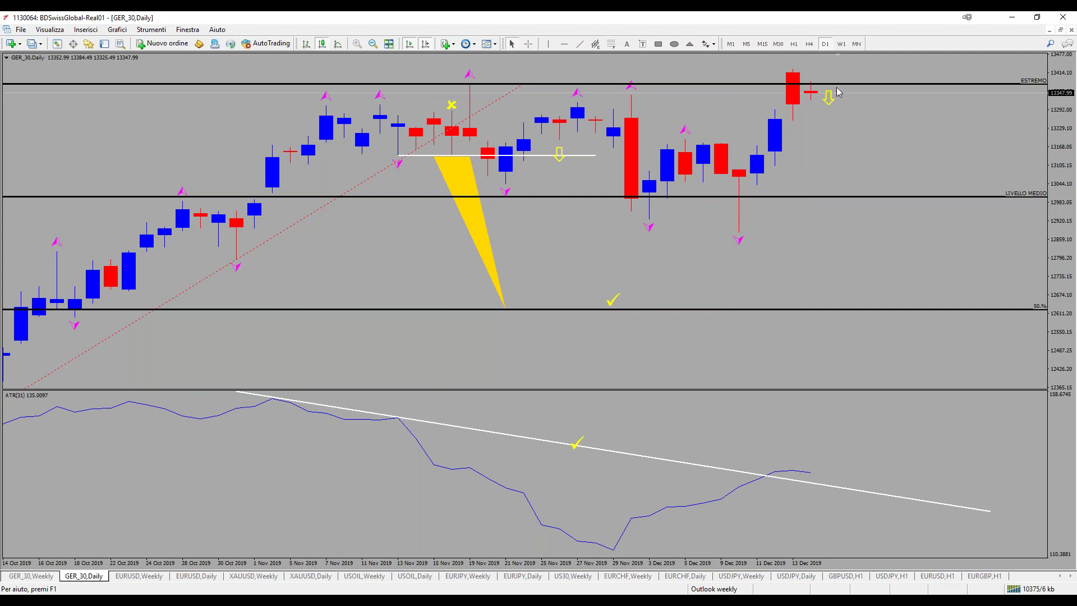
Change the daily chart's grid colour (Griglia) to bright yellow-green in the chart properties and apply it
right_click(847, 156)
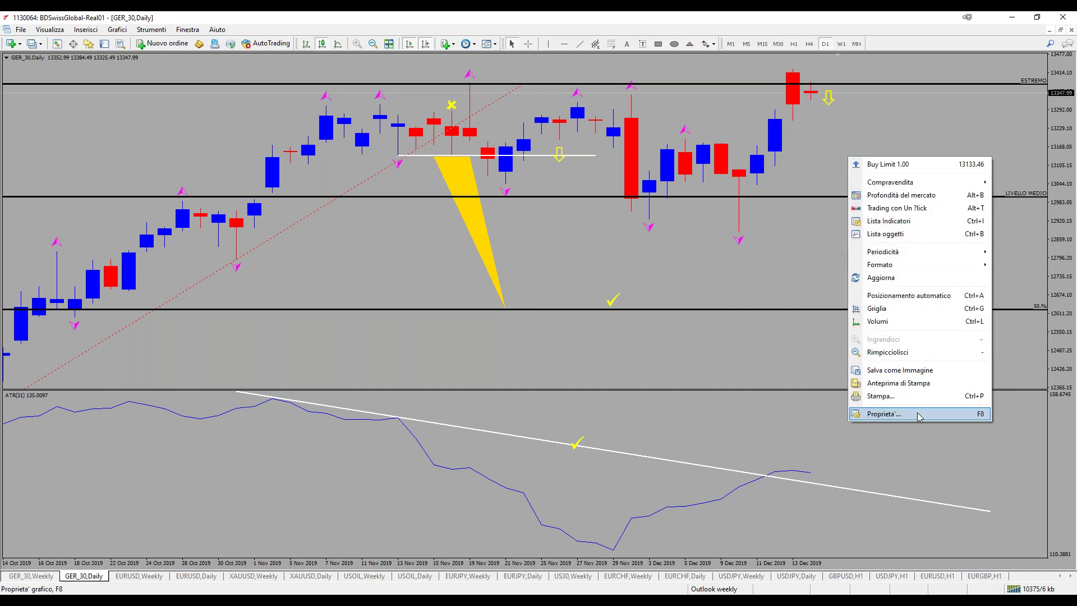
left_click(570, 332)
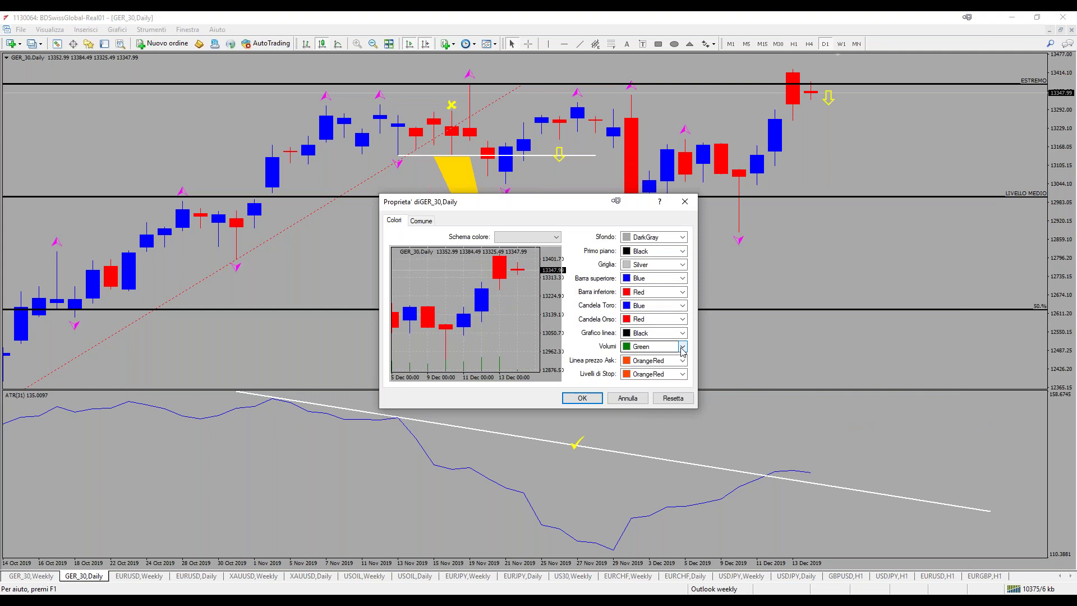
left_click(682, 265)
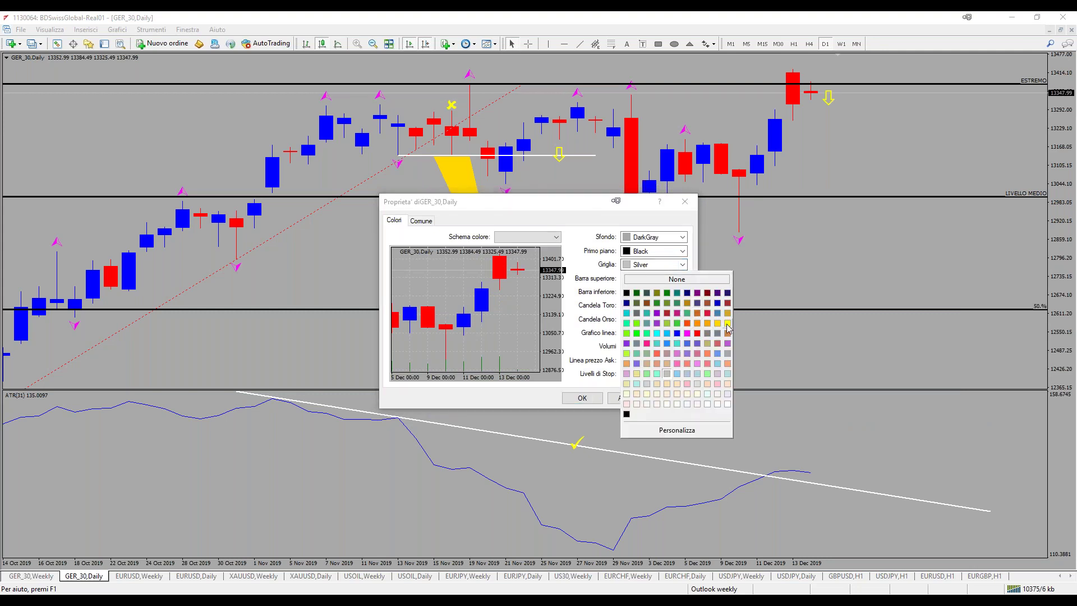
left_click(688, 334)
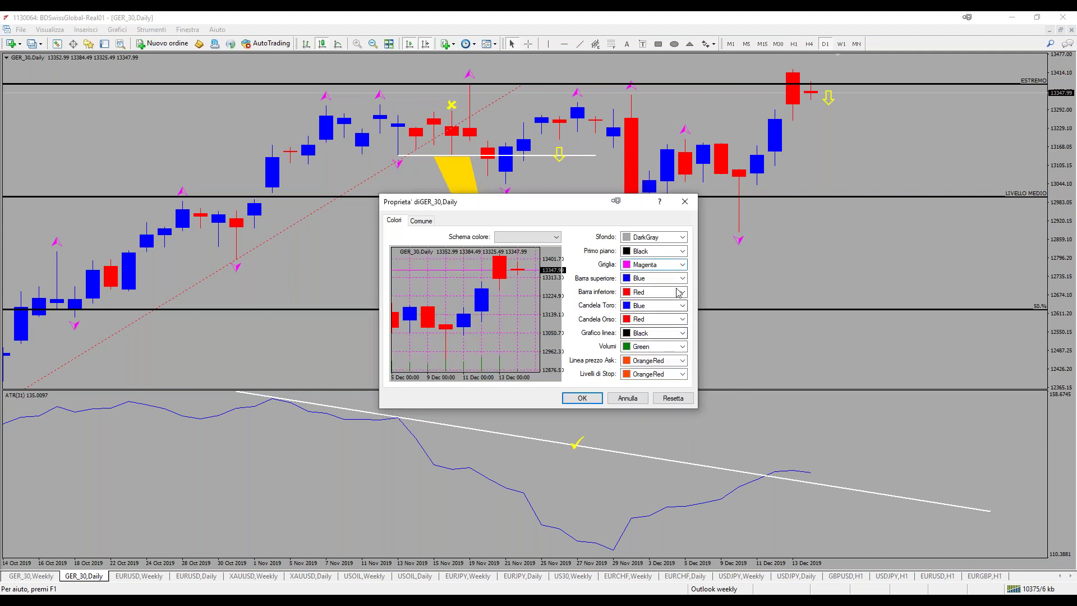
left_click(682, 265)
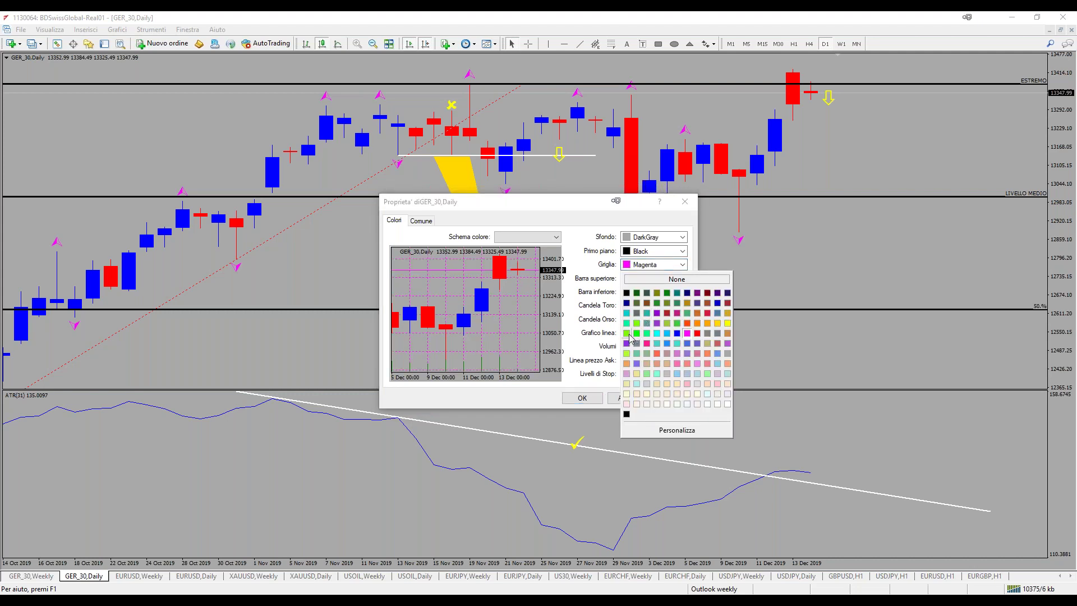
left_click(627, 334)
left_click(583, 398)
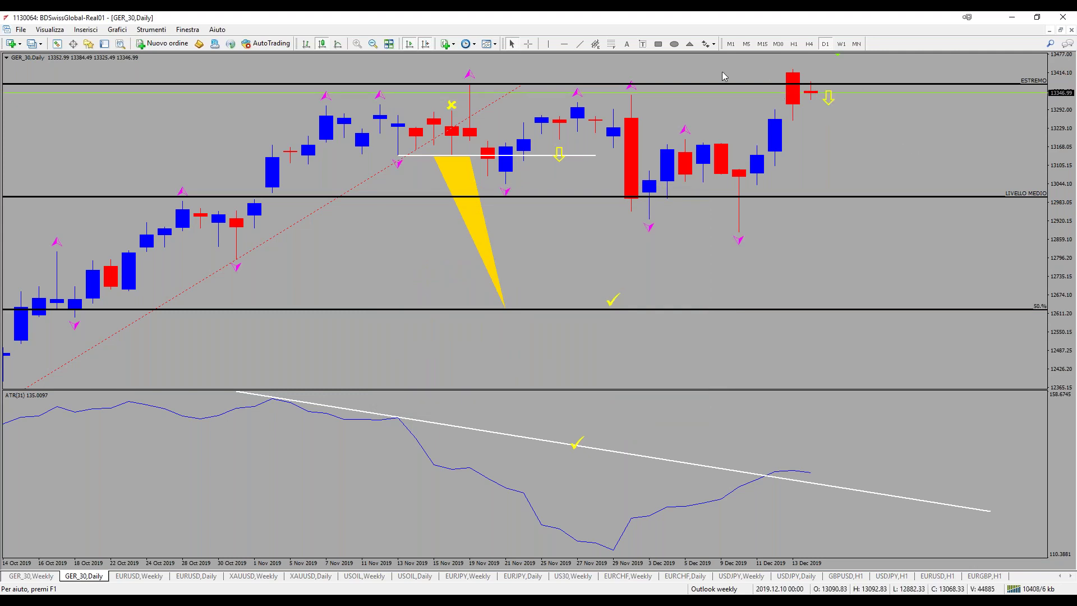
Place a stop sign (Segno Stop) at the top of the latest daily candle, on the ESTREMO line
left_click(710, 44)
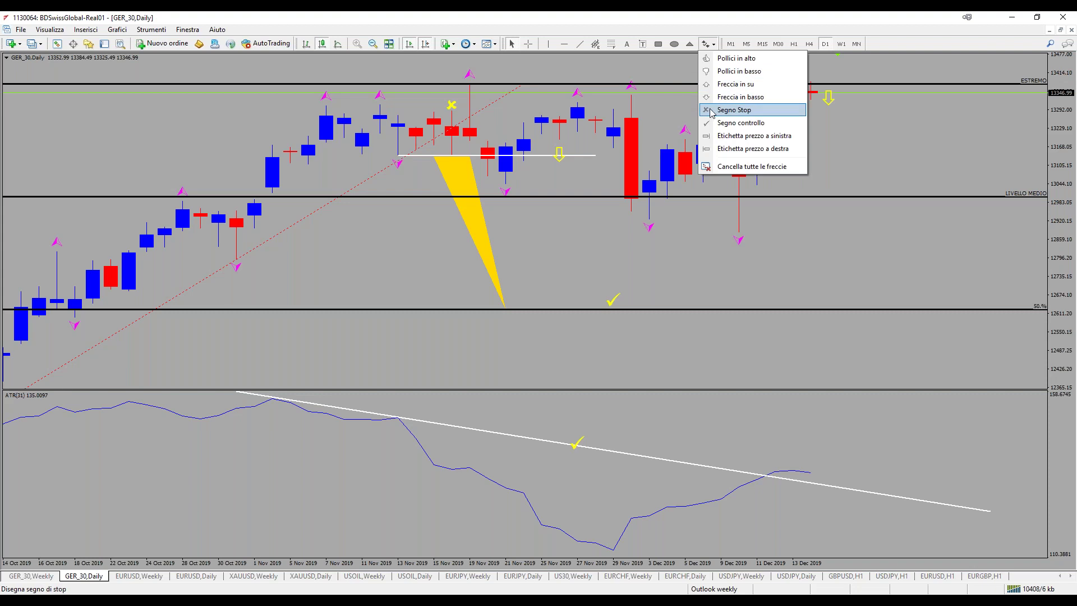
left_click(715, 109)
left_click(811, 83)
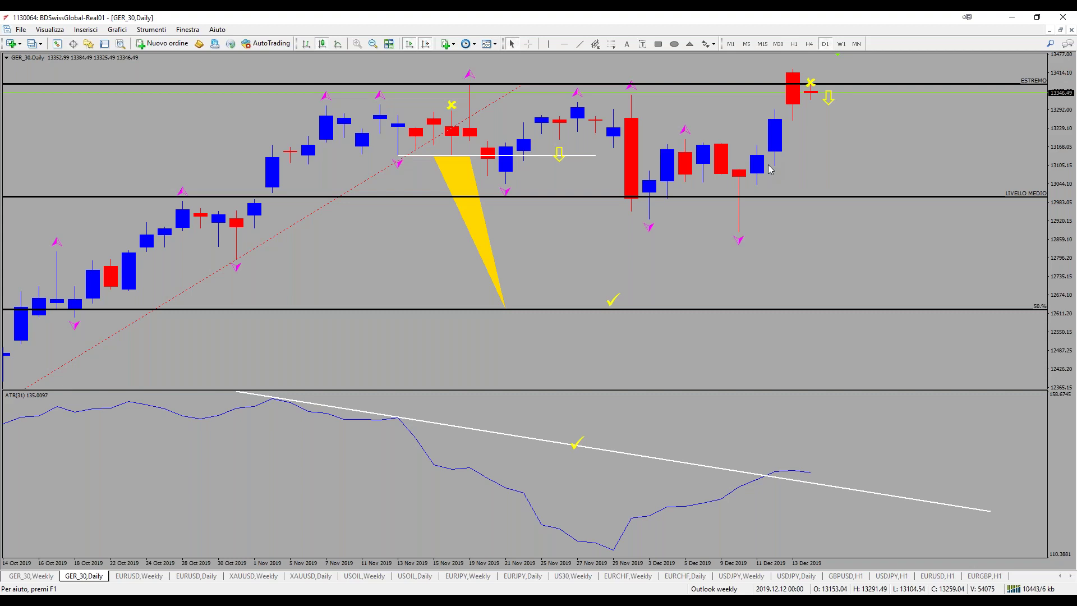
Measure with the crosshair around the latest daily candle, including from the ESTREMO line to the down arrow
middle_click(820, 81)
left_click_drag(822, 83, 825, 91)
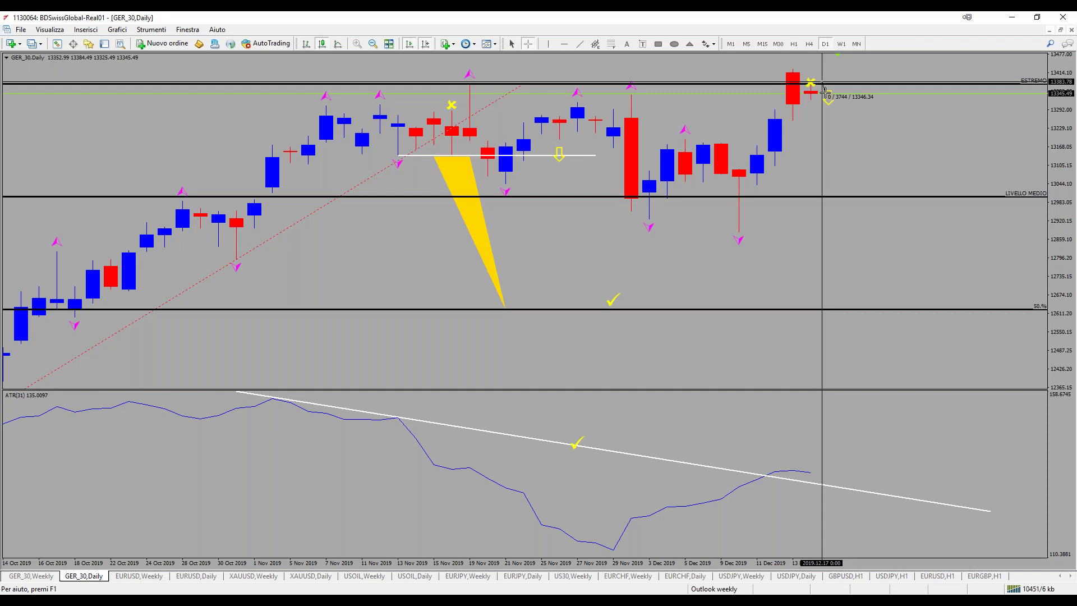
left_click_drag(825, 93, 825, 92)
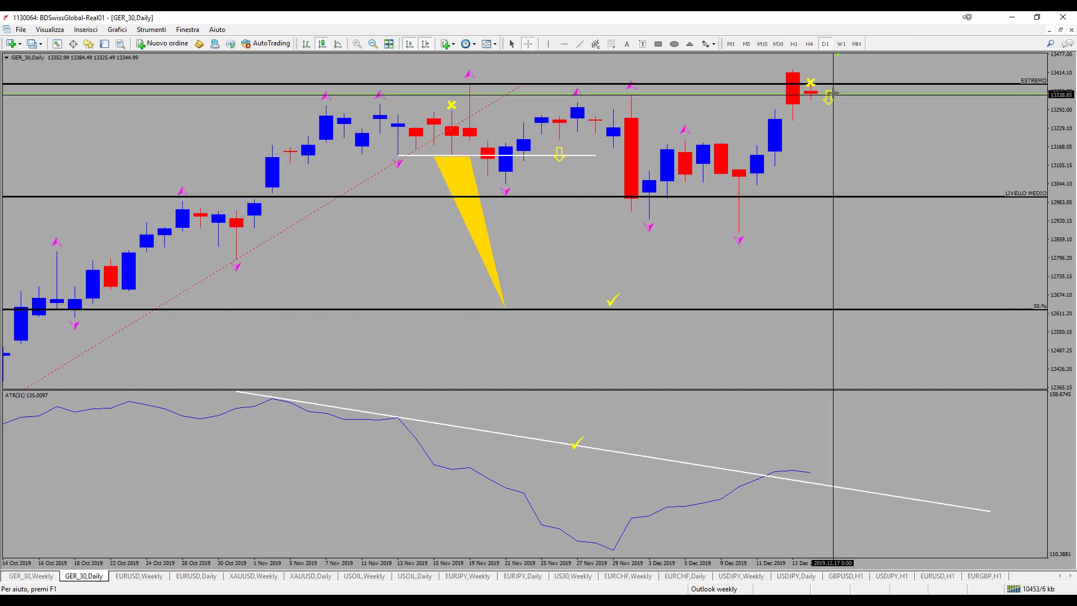
mouse_move(833, 92)
left_mouse_down()
mouse_move(854, 97)
mouse_move(852, 195)
mouse_move(844, 103)
left_mouse_up()
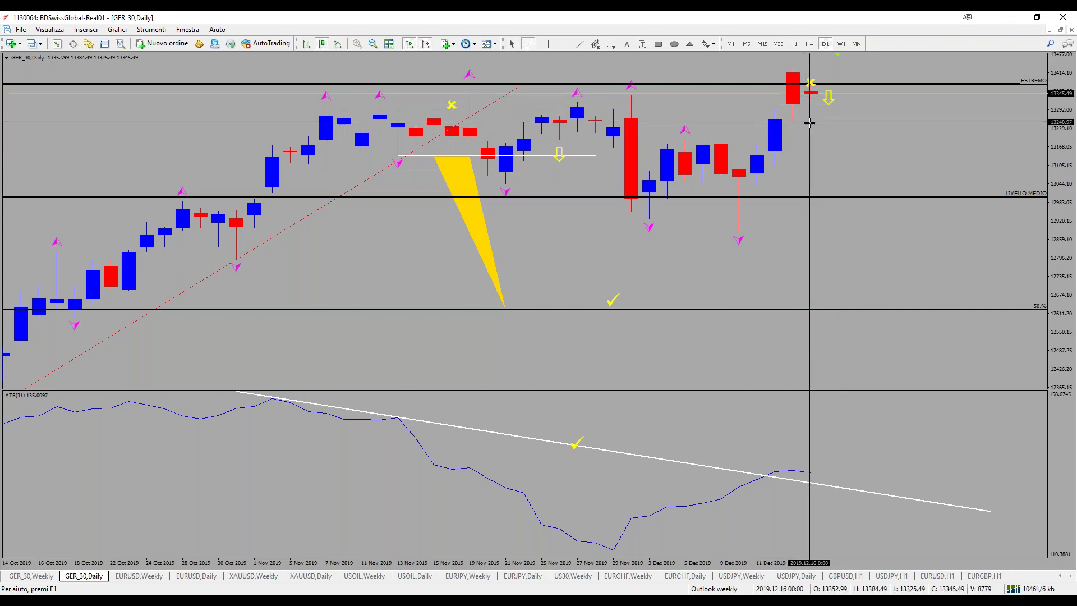
left_click_drag(805, 194, 813, 99)
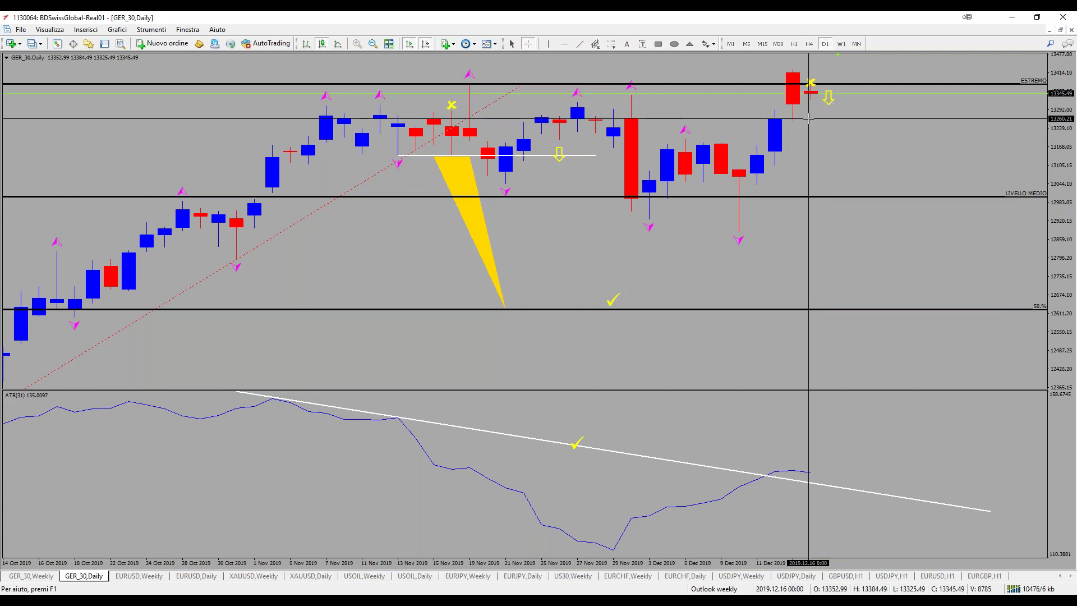
left_click_drag(808, 118, 820, 99)
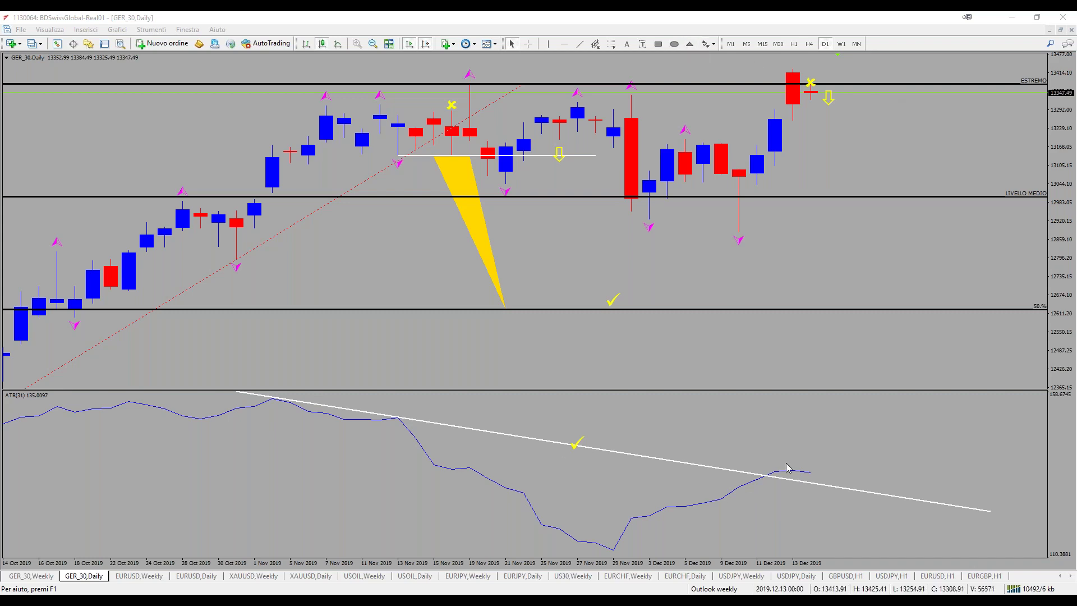
Place an up arrow (Freccia in su) where the ATR curve crosses above the descending trendline
left_click(710, 45)
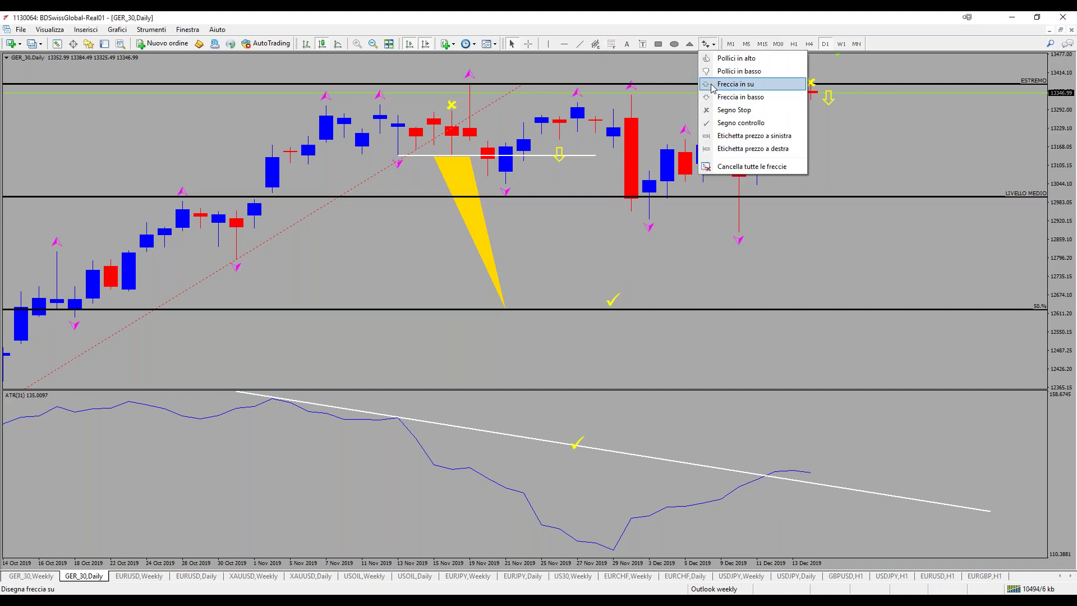
left_click(712, 84)
left_click(774, 468)
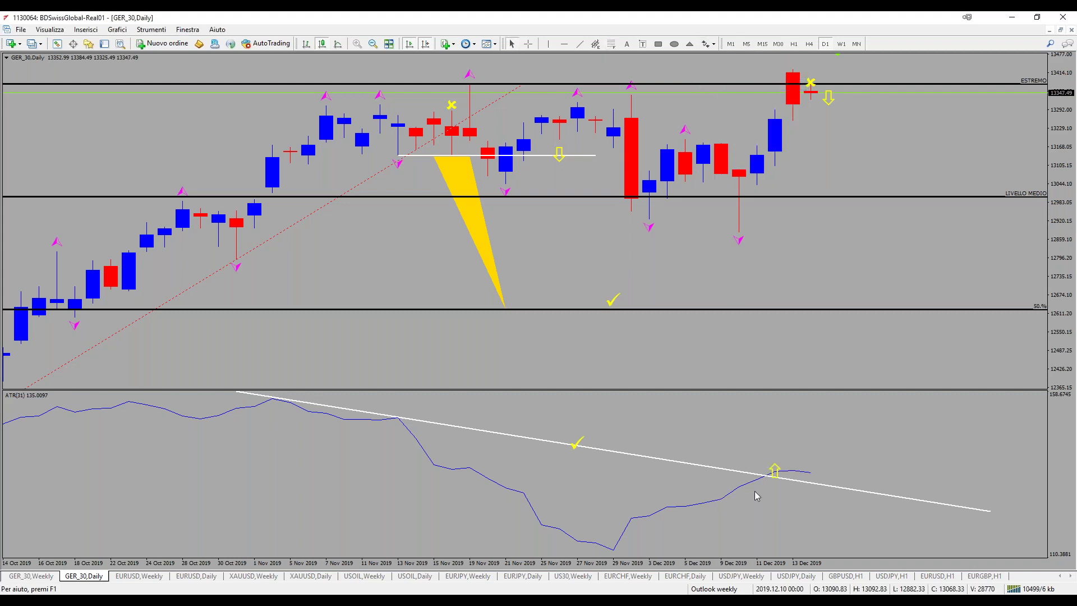
double_click(775, 469)
left_click_drag(768, 463, 769, 465)
Examine with the crosshair the ATR trendline crossing and the daily candle around 12 December 2019
middle_click(757, 478)
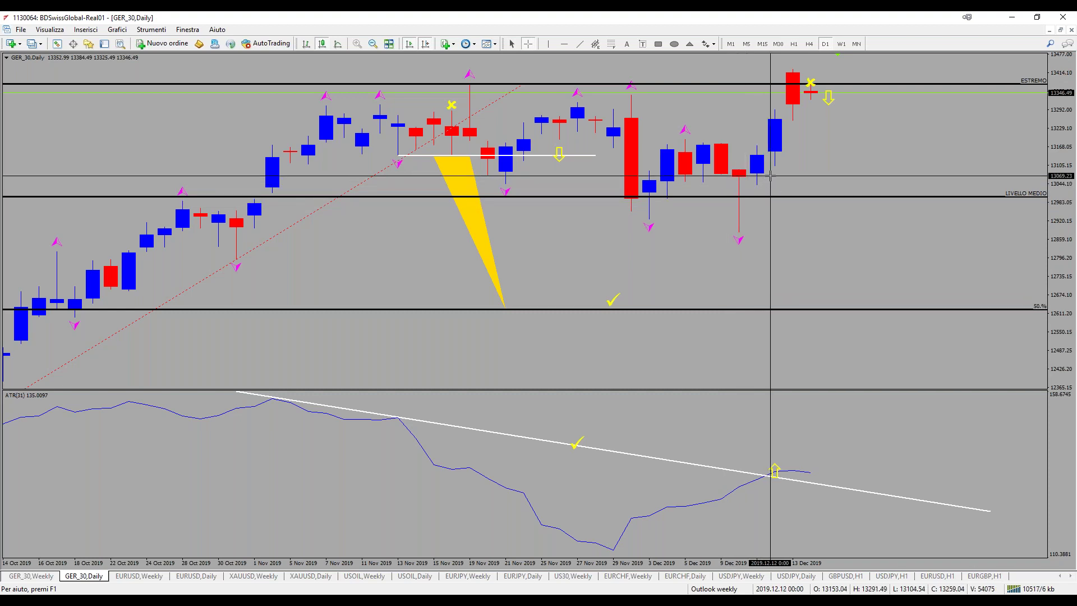
left_click_drag(771, 162, 856, 209)
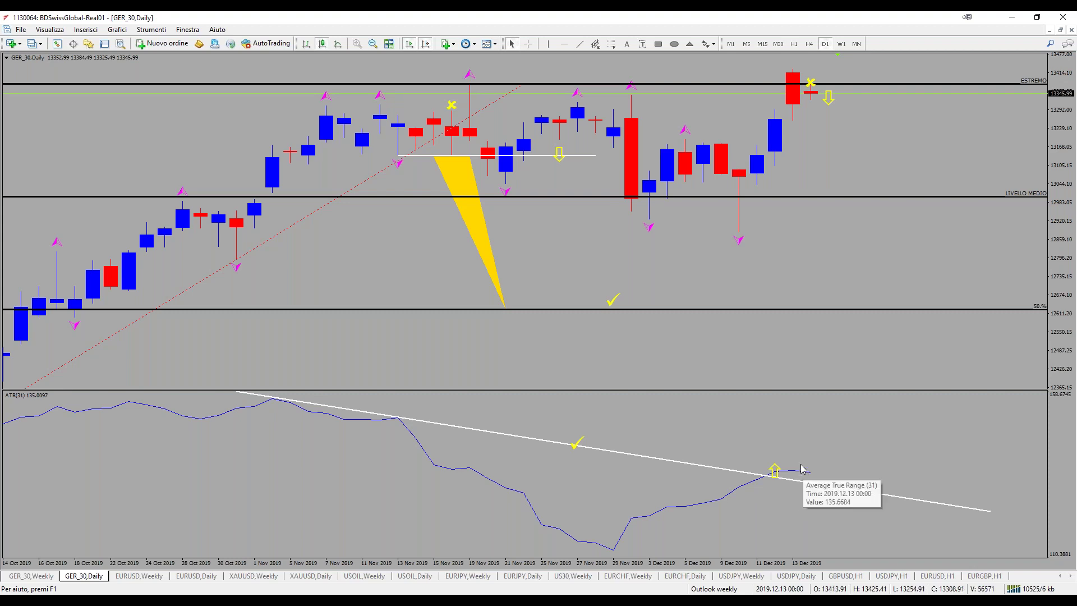
middle_click(784, 478)
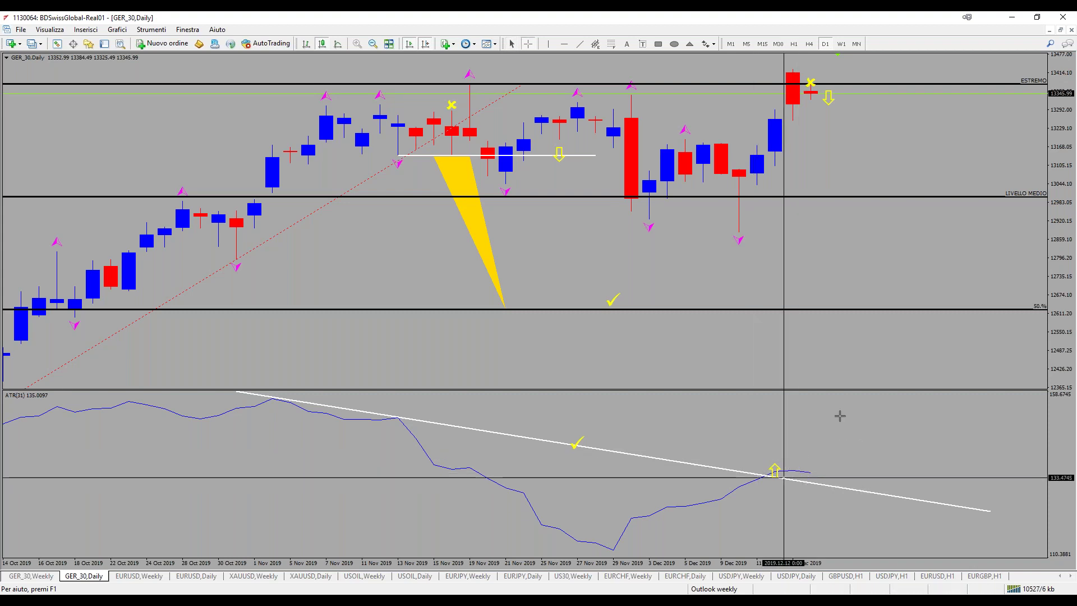
Delete the up arrow at the ATR curve's crossing of the descending trendline
key("Escape")
double_click(775, 470)
right_click(775, 470)
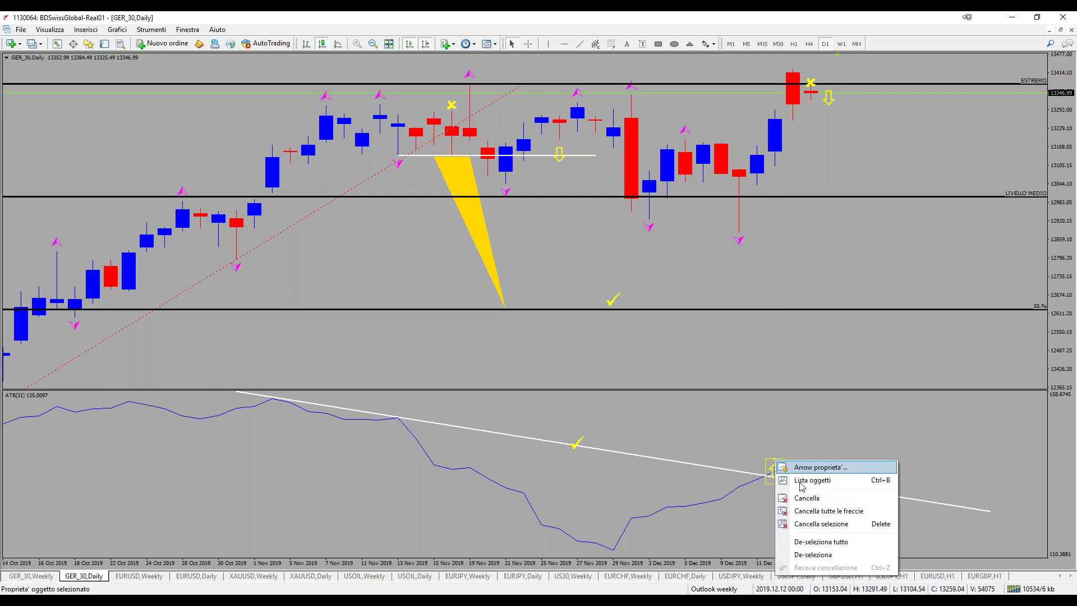
left_click(808, 498)
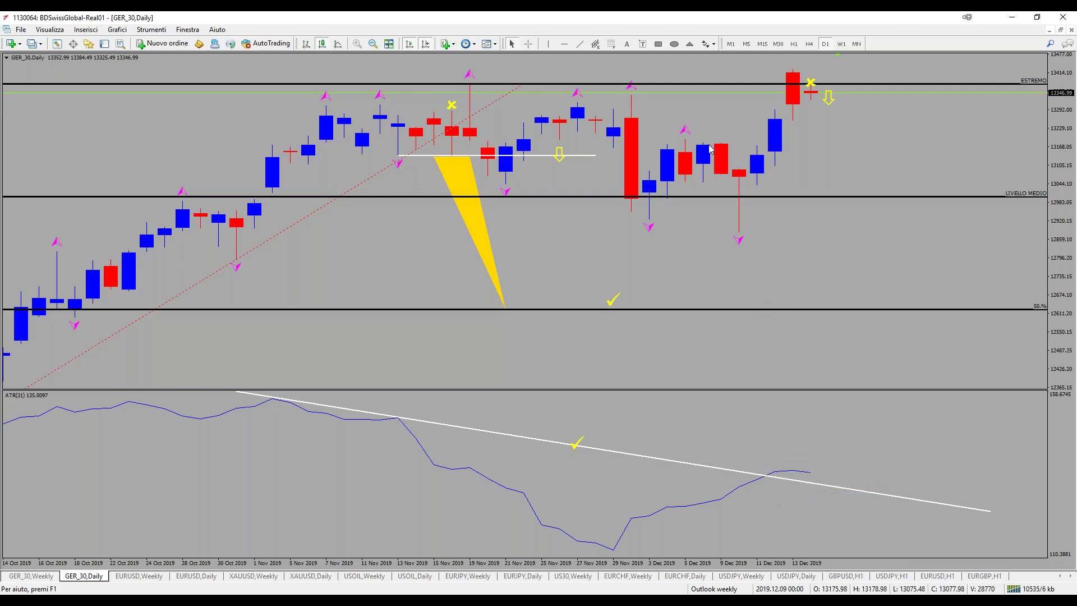
left_click(709, 44)
left_click(721, 97)
left_click(769, 469)
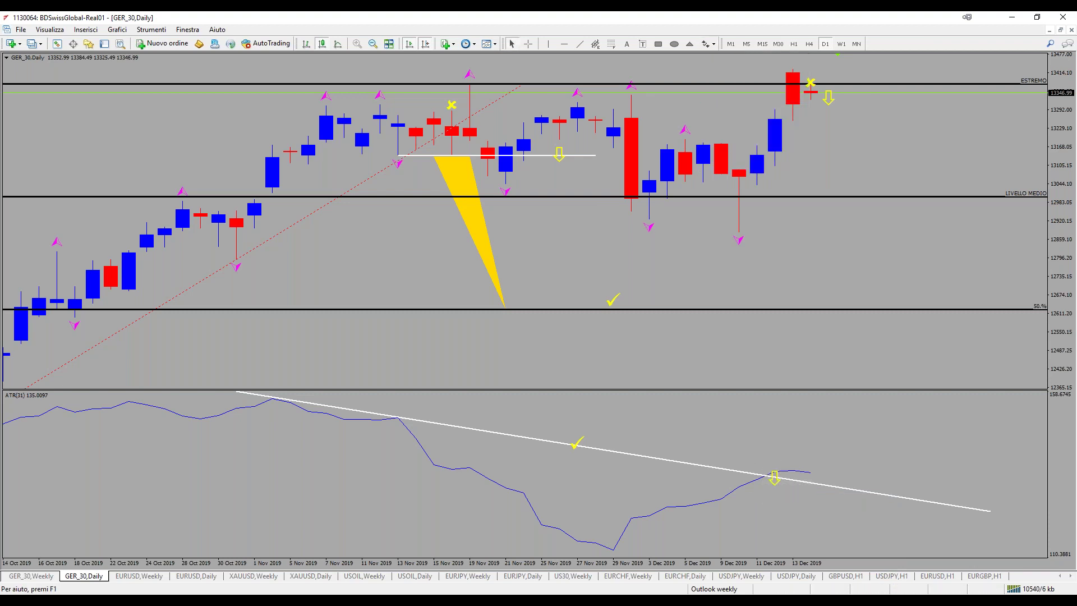
middle_click(873, 185)
left_click_drag(806, 97, 858, 216)
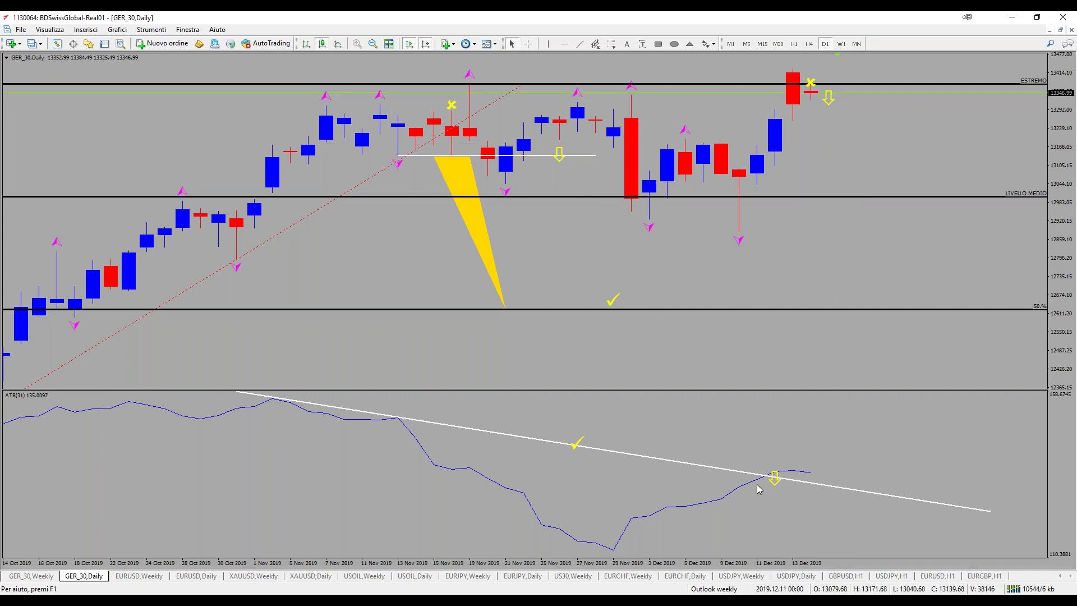
middle_click(773, 473)
right_click(773, 468)
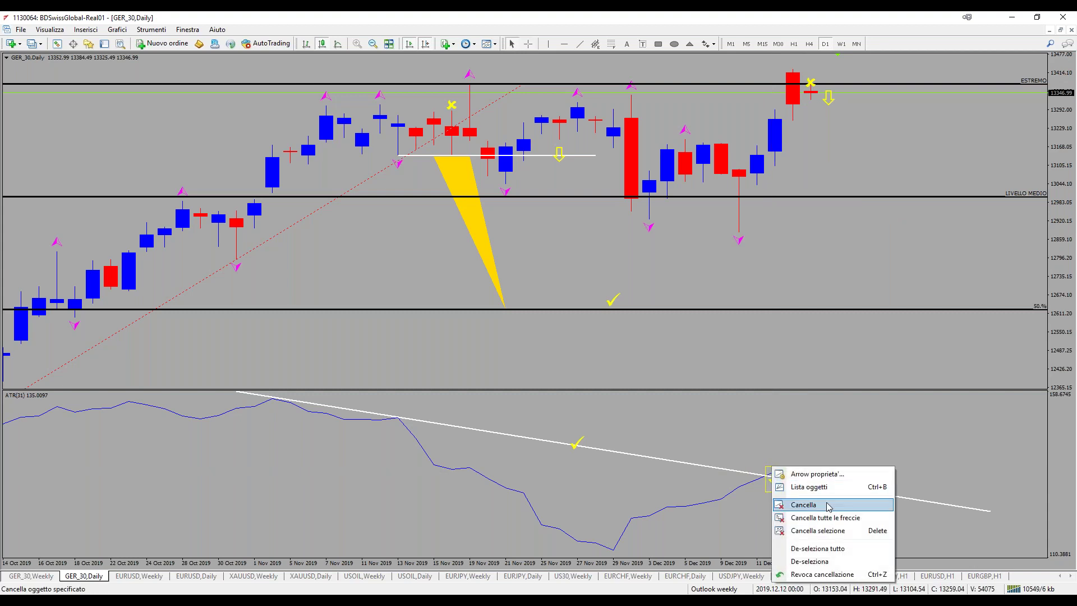
left_click(824, 503)
middle_click(769, 472)
left_click_drag(769, 472, 898, 382)
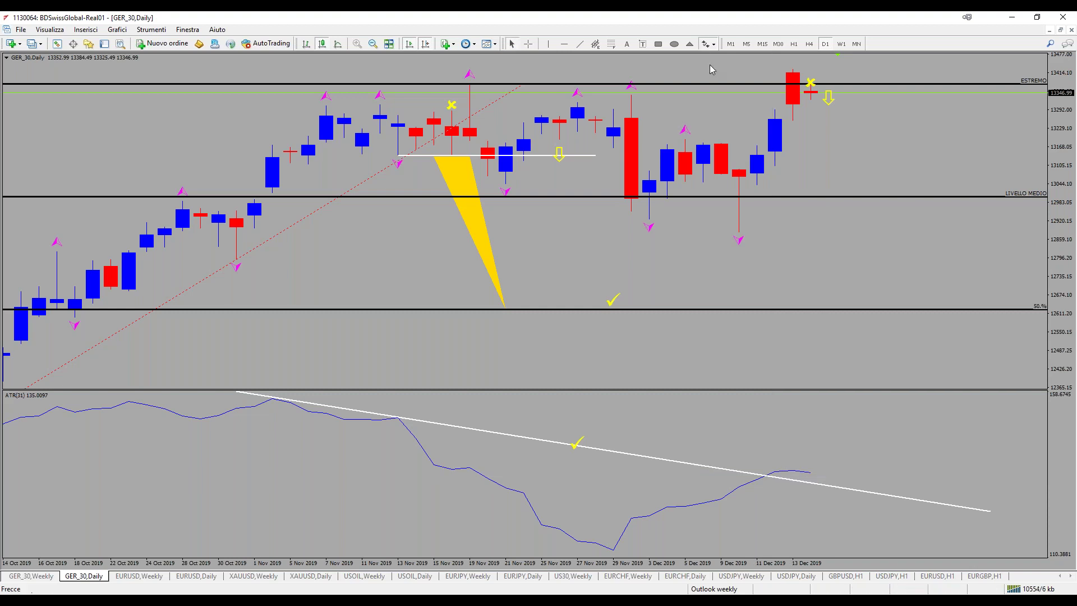
left_click(714, 43)
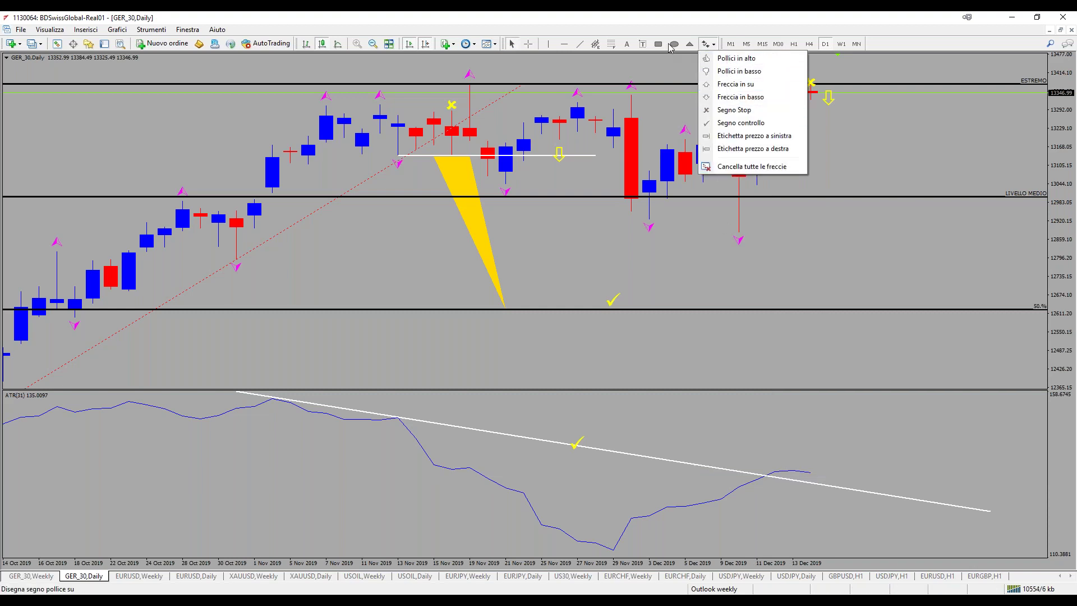
left_click(632, 49)
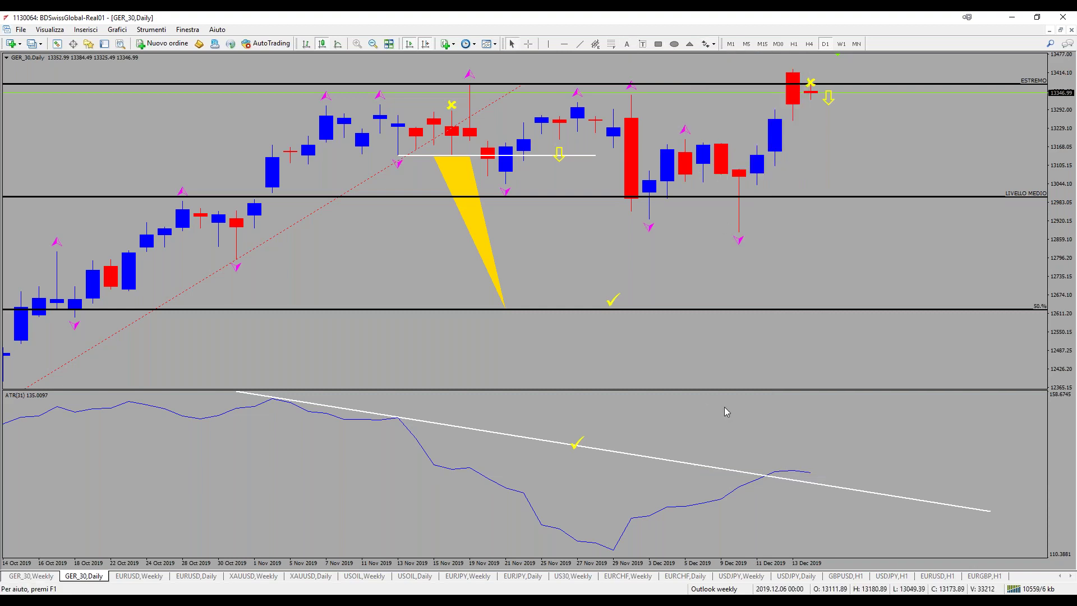
Add a text label where the ATR curve crosses the descending trendline, with the text "indicazione di volatilità"
left_click(627, 44)
left_click(750, 502)
key("Tab")
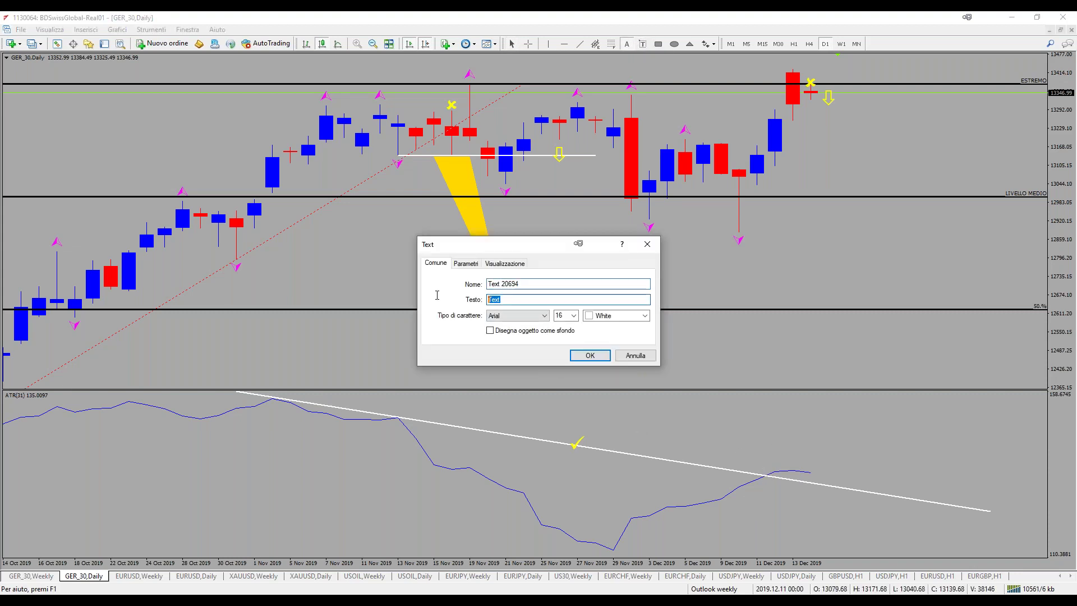
type("indic")
type("zione di vola")
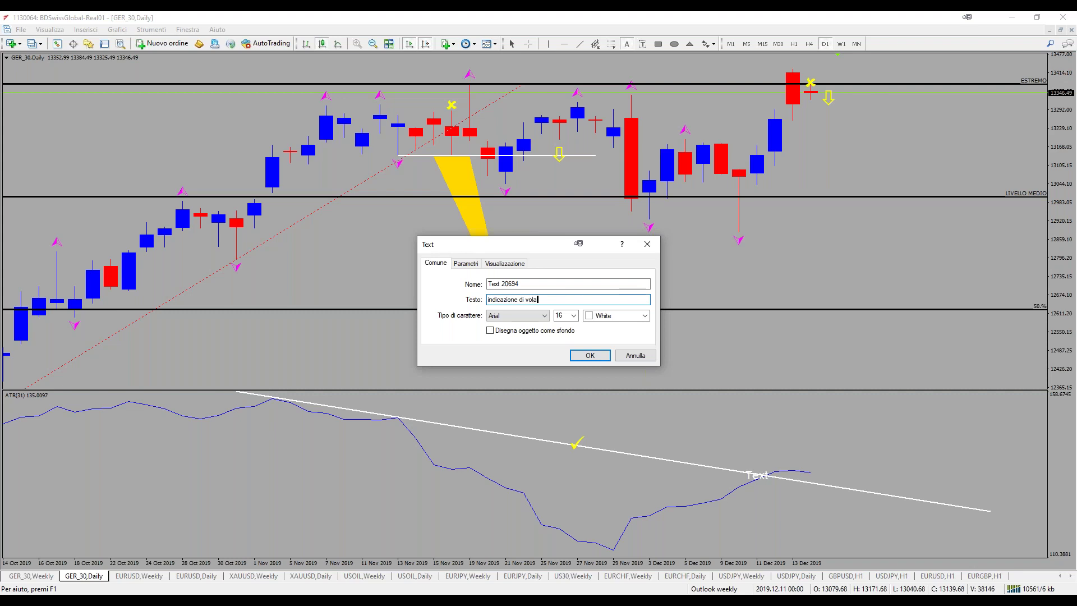
type("tilit")
Replace "indicazione" with "aumento" in the label so it reads "aumento di volatilità", and confirm the label
left_click(519, 299)
key("BackSpace")
key("BackSpace")
key("BackSpace")
key("BackSpace")
key("BackSpace")
key("BackSpace")
key("BackSpace")
key("BackSpace")
key("BackSpace")
key("BackSpace")
key("BackSpace")
key("BackSpace")
type("aumento")
key("Return")
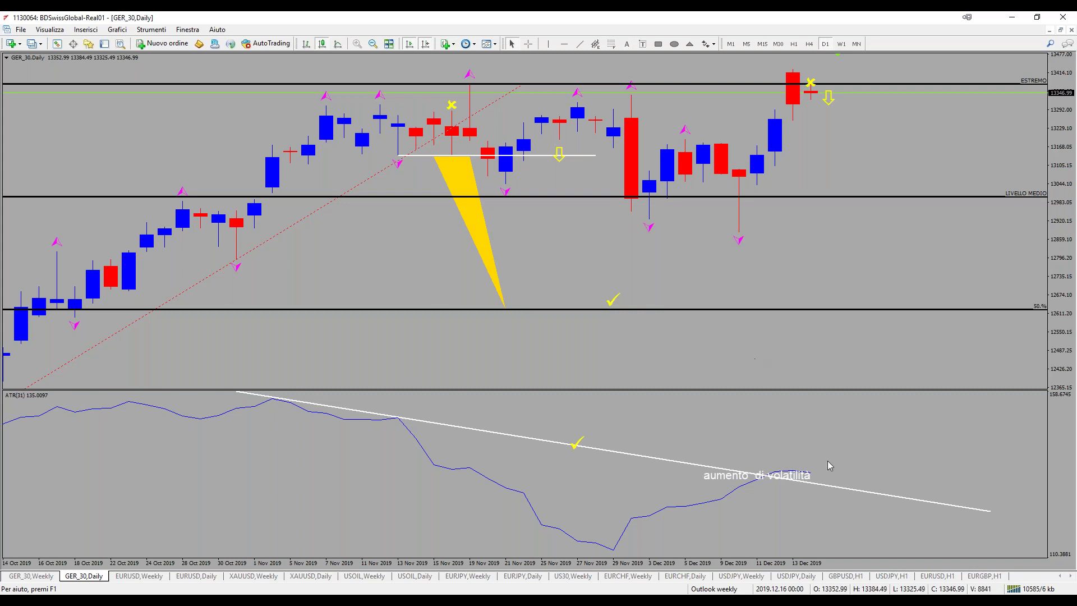
Move the "aumento di volatilità" label just above the end of the ATR curve, clear of the trendline
double_click(766, 474)
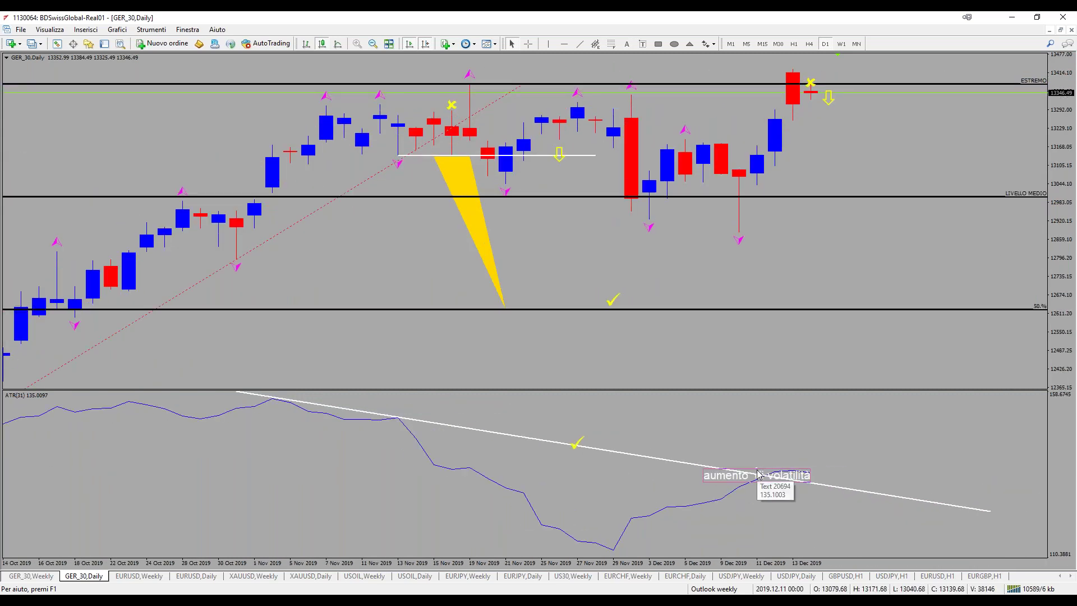
left_click_drag(790, 475, 869, 469)
left_click_drag(741, 461, 721, 461)
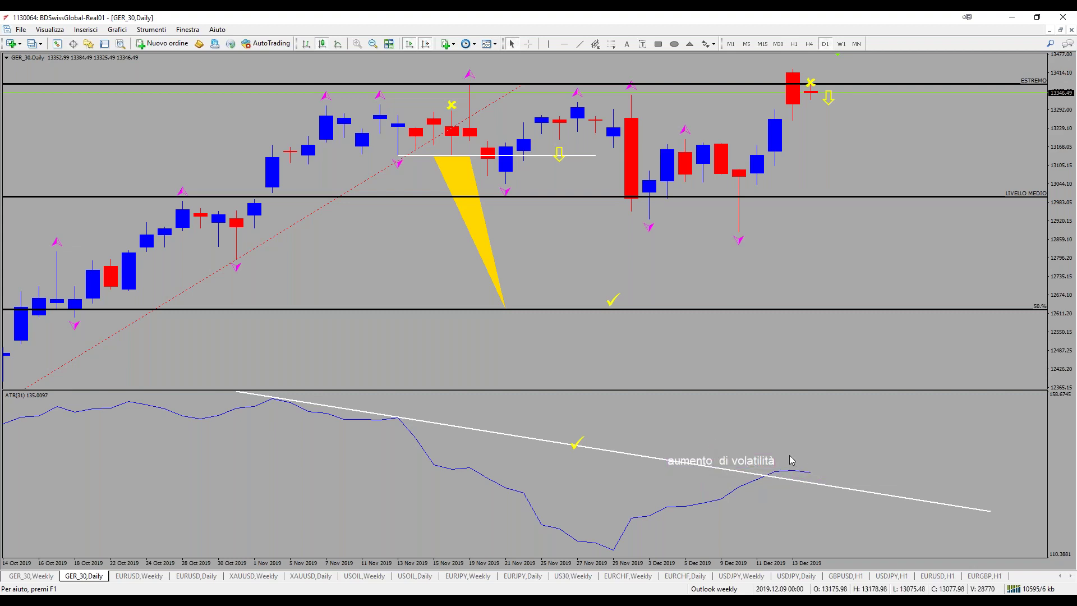
double_click(724, 459)
left_click_drag(723, 459, 777, 450)
Examine with the crosshair the latest daily candles and the ATR curve beneath the volatility label
middle_click(808, 110)
mouse_move(817, 104)
left_mouse_down()
mouse_move(846, 129)
mouse_move(870, 191)
left_mouse_up()
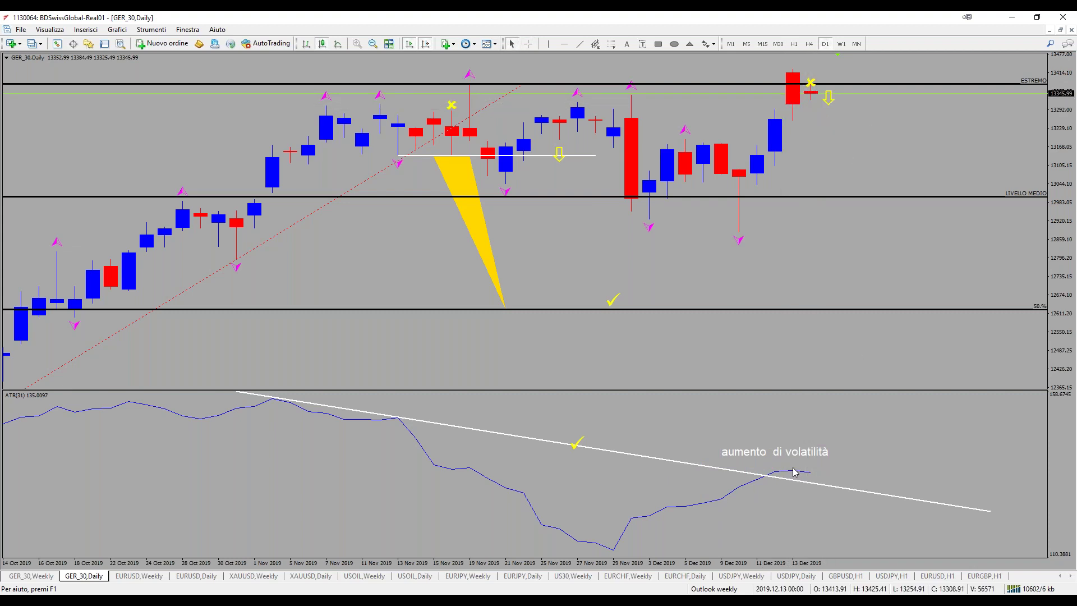
middle_click(818, 460)
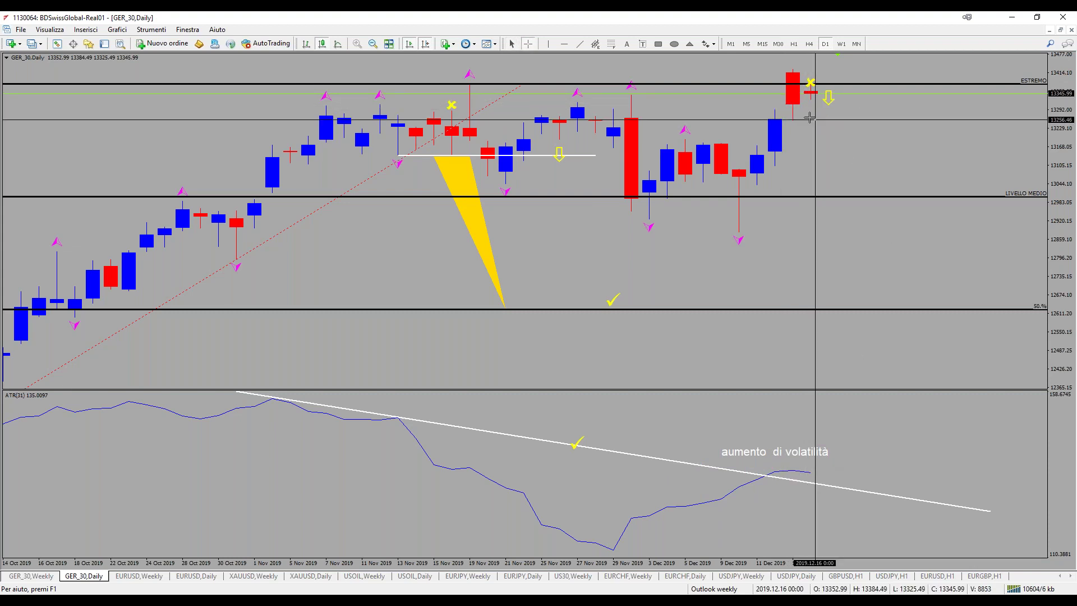
middle_click(797, 461)
middle_click(793, 461)
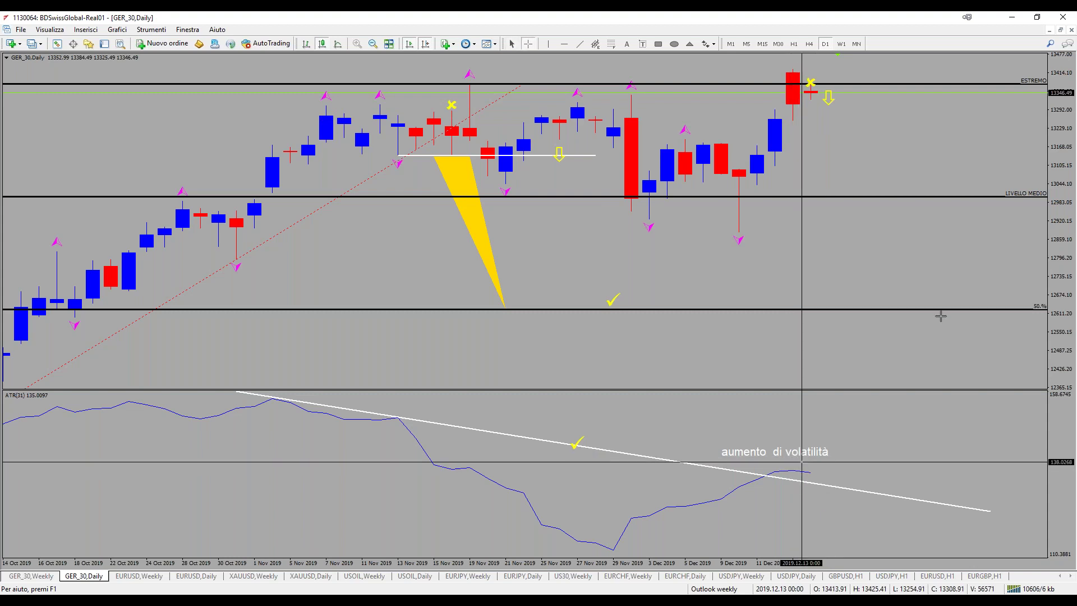
left_click_drag(821, 101, 874, 196)
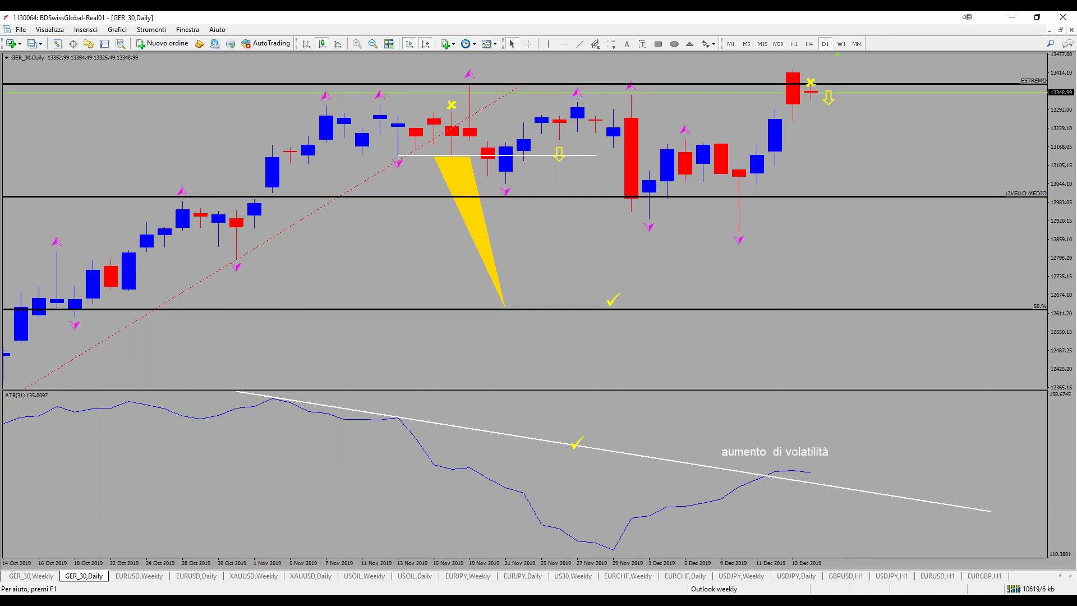
Examine with the crosshair the short setup around the stop sign, the down arrow and the ESTREMO line
middle_click(824, 89)
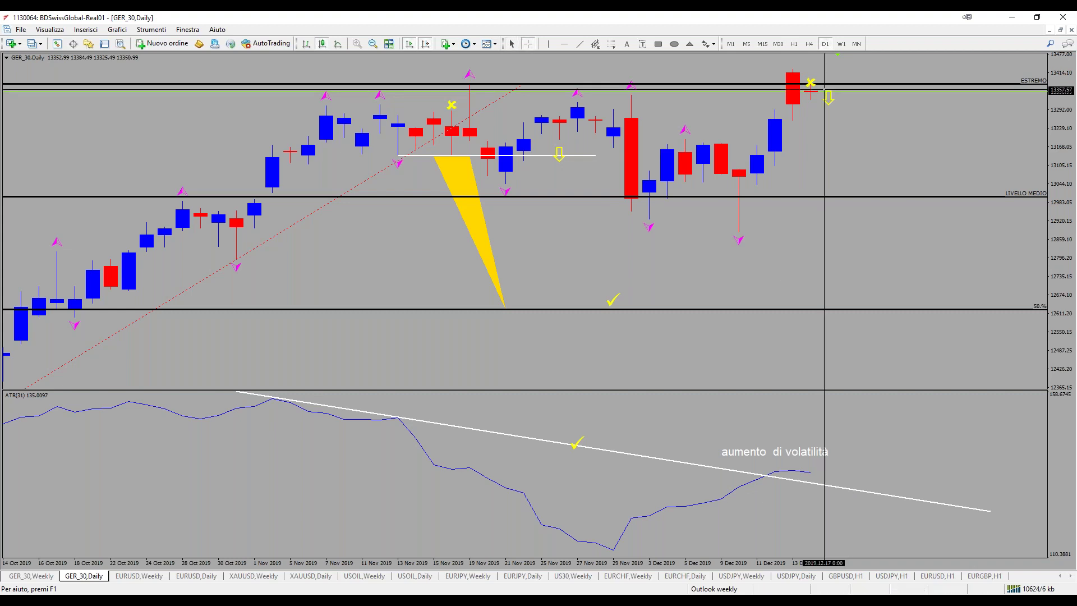
left_click_drag(825, 90, 825, 59)
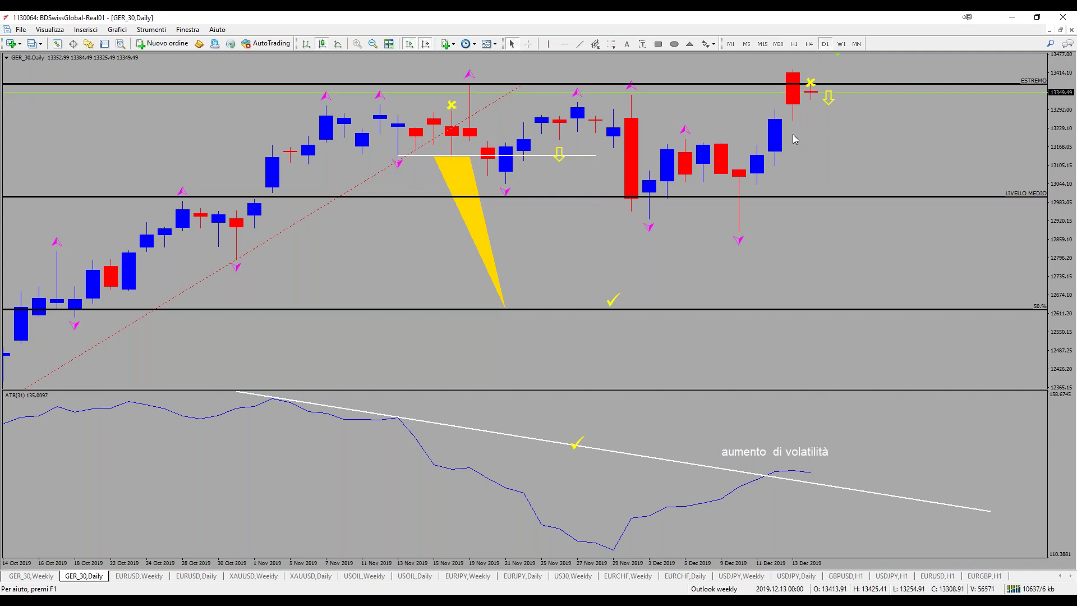
middle_click(810, 70)
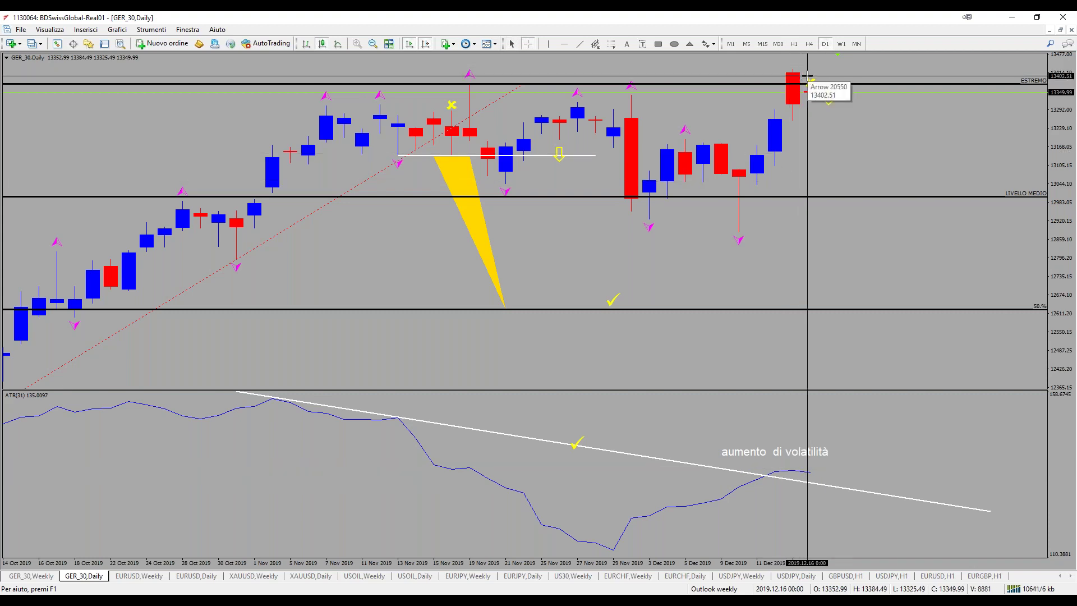
left_click(826, 43)
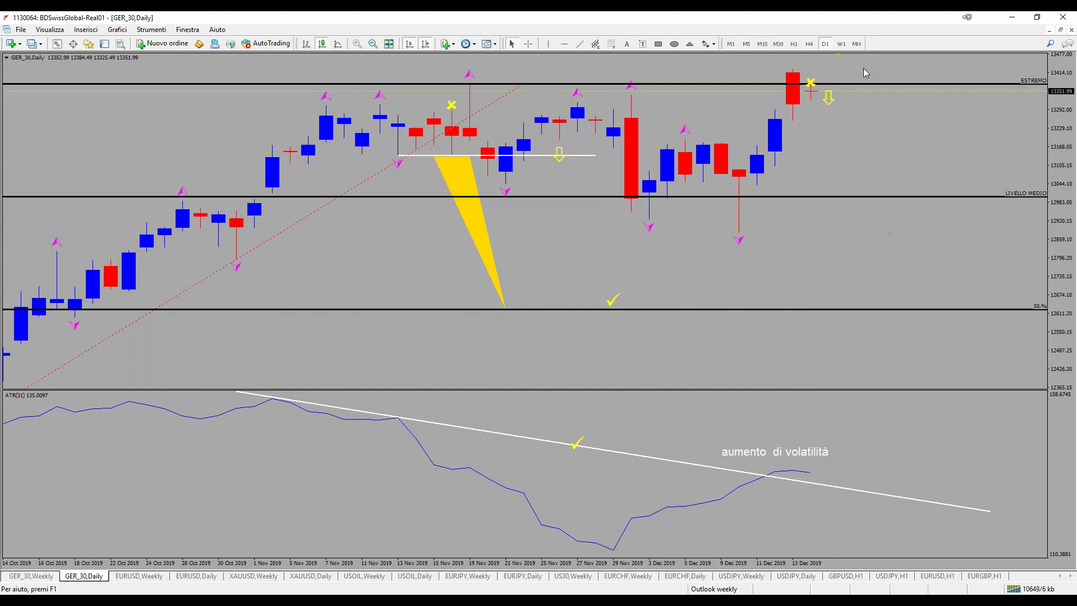
middle_click(817, 98)
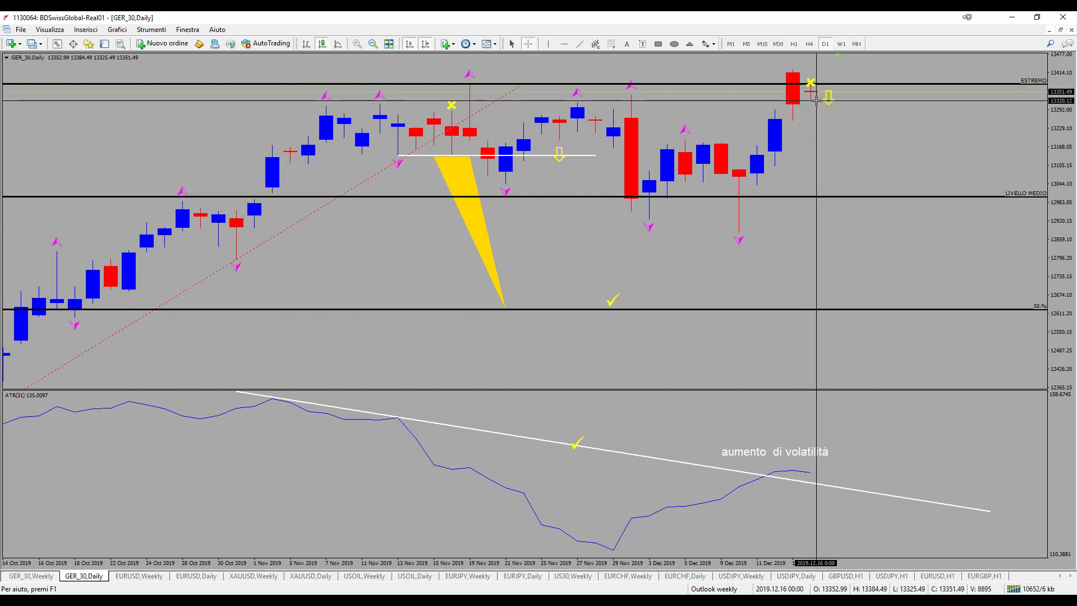
middle_click(816, 98)
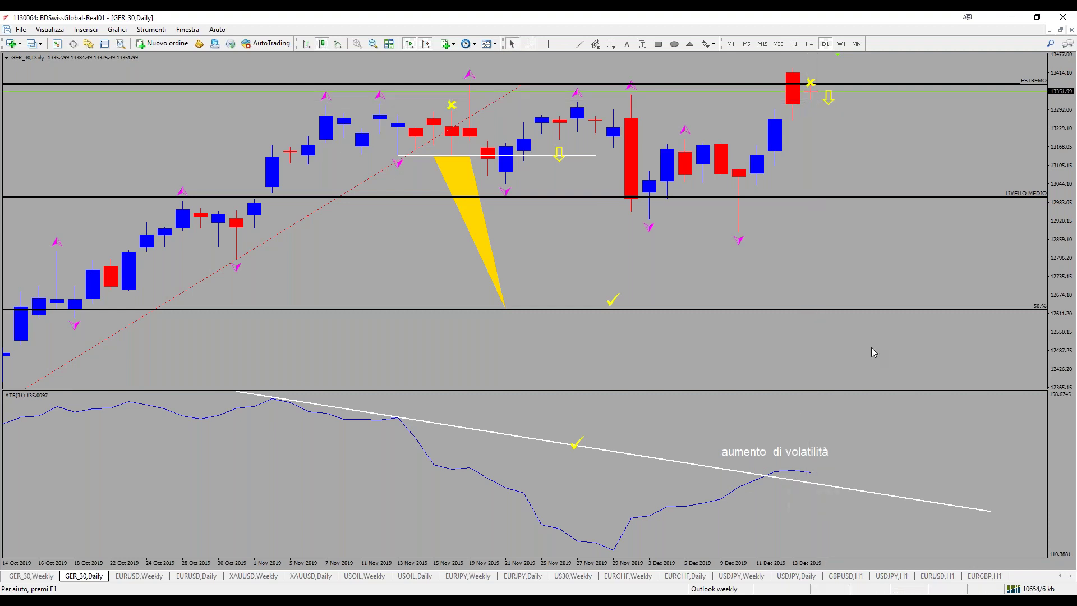
middle_click(811, 99)
left_click_drag(813, 99, 878, 262)
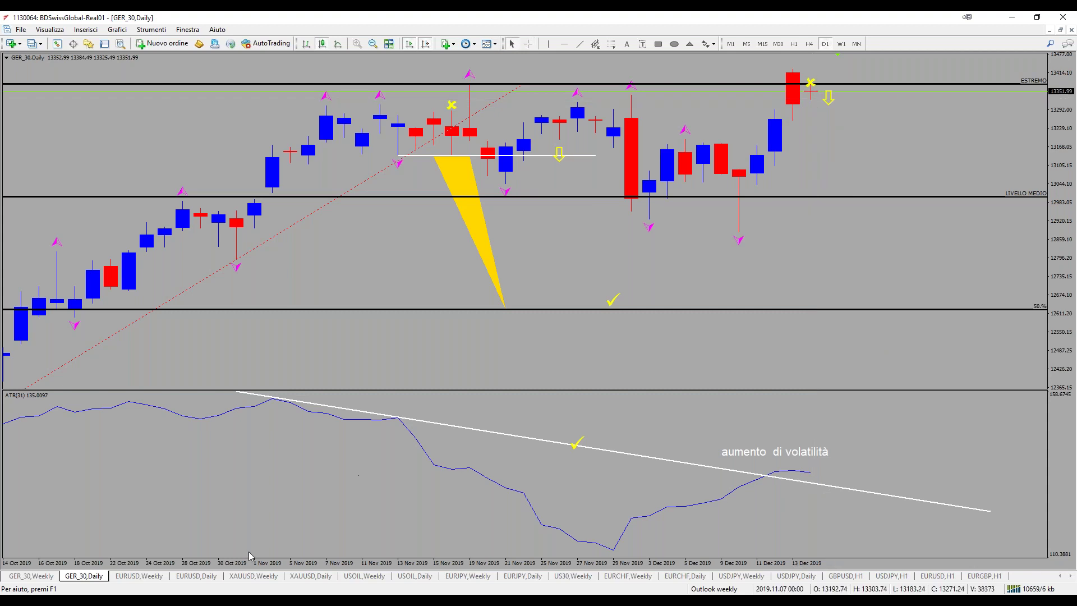
Switch to the EURUSD weekly chart and examine the long setup from the stop sign and up arrow to the 1.11792 level
left_click(136, 577)
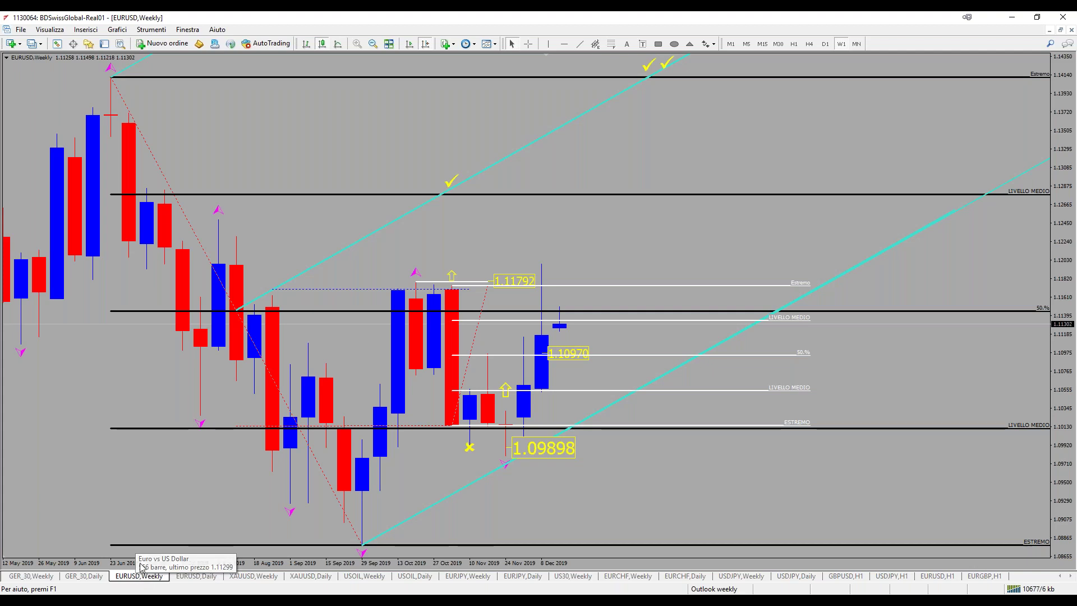
middle_click(483, 425)
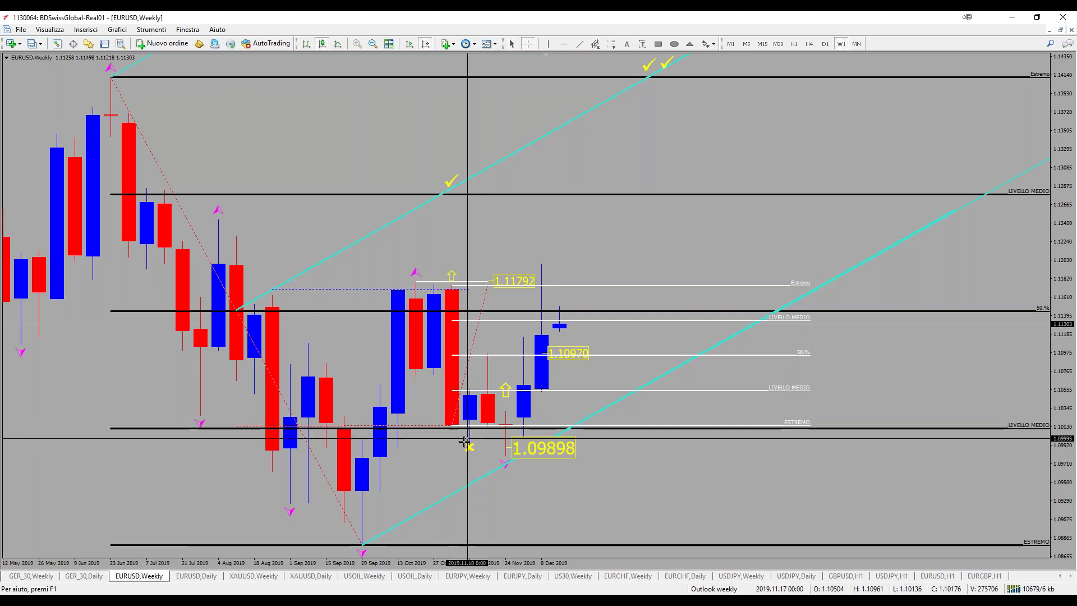
left_click_drag(504, 387, 543, 284)
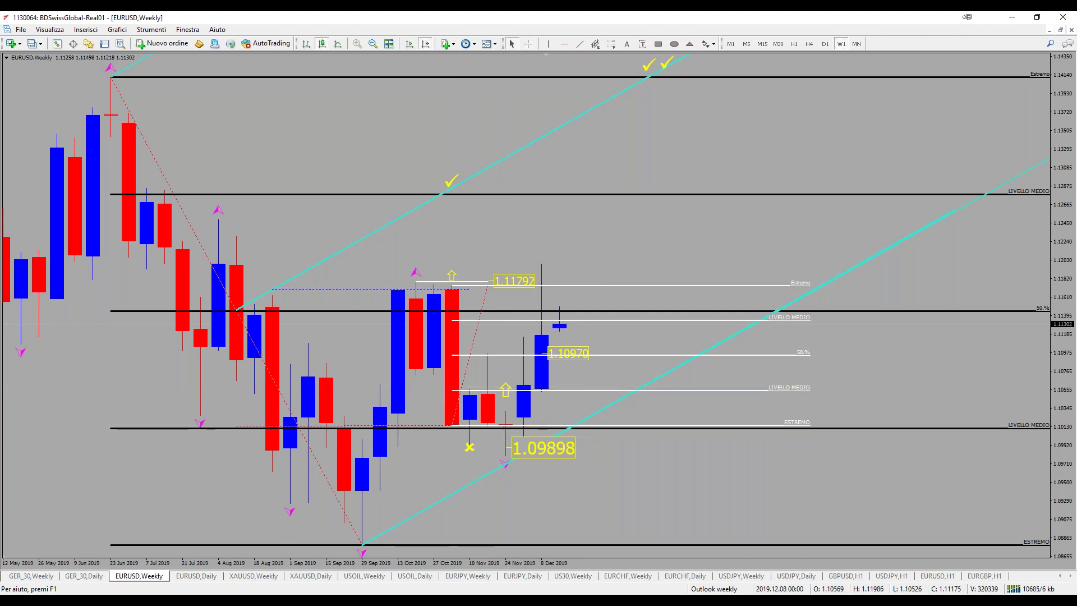
middle_click(558, 252)
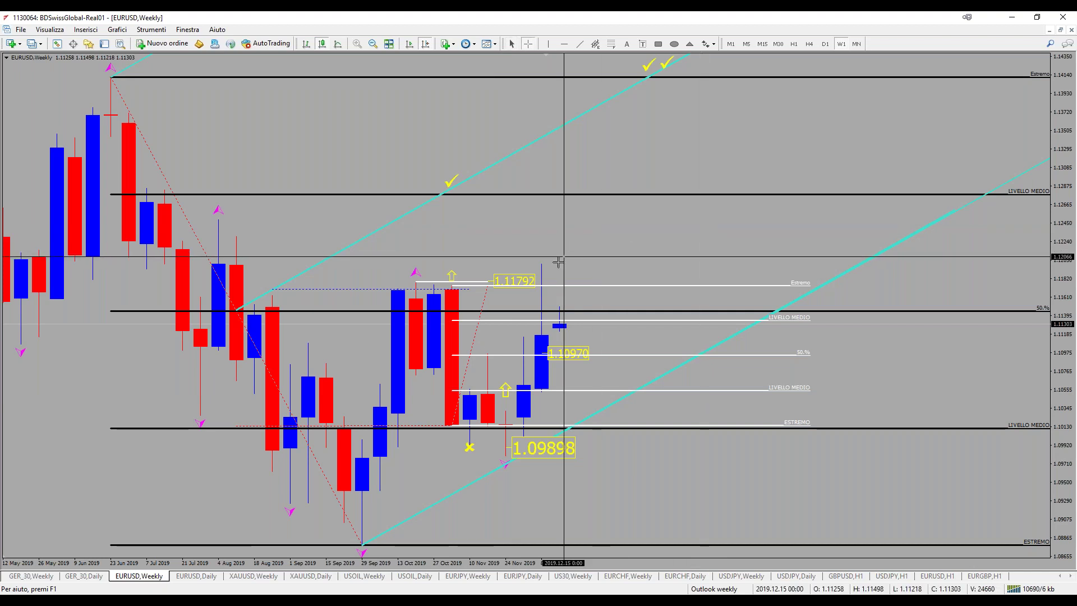
left_click_drag(482, 286, 533, 282)
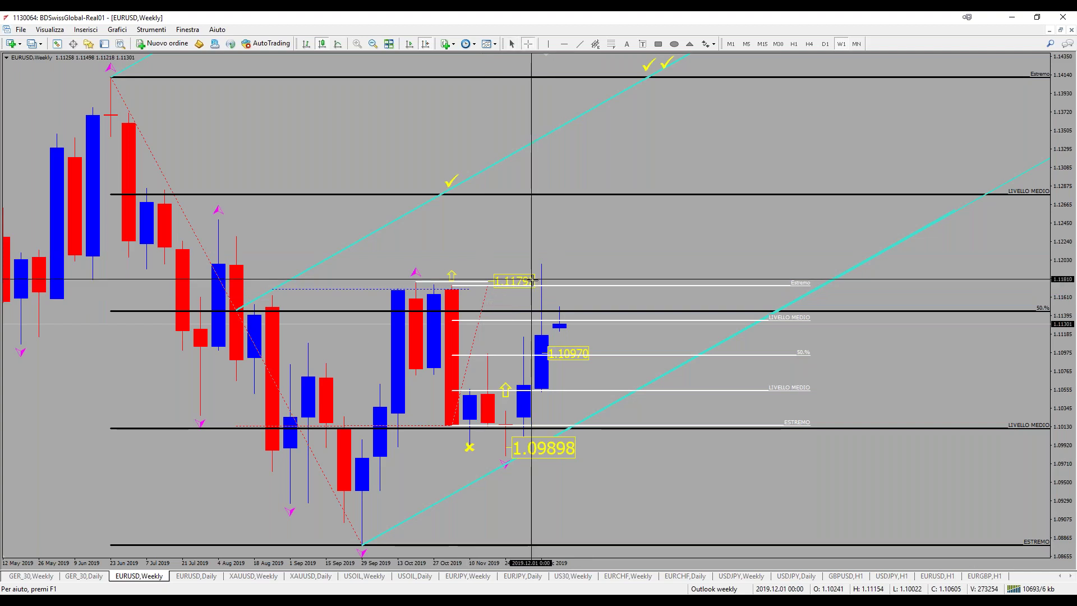
left_click_drag(542, 280, 632, 208)
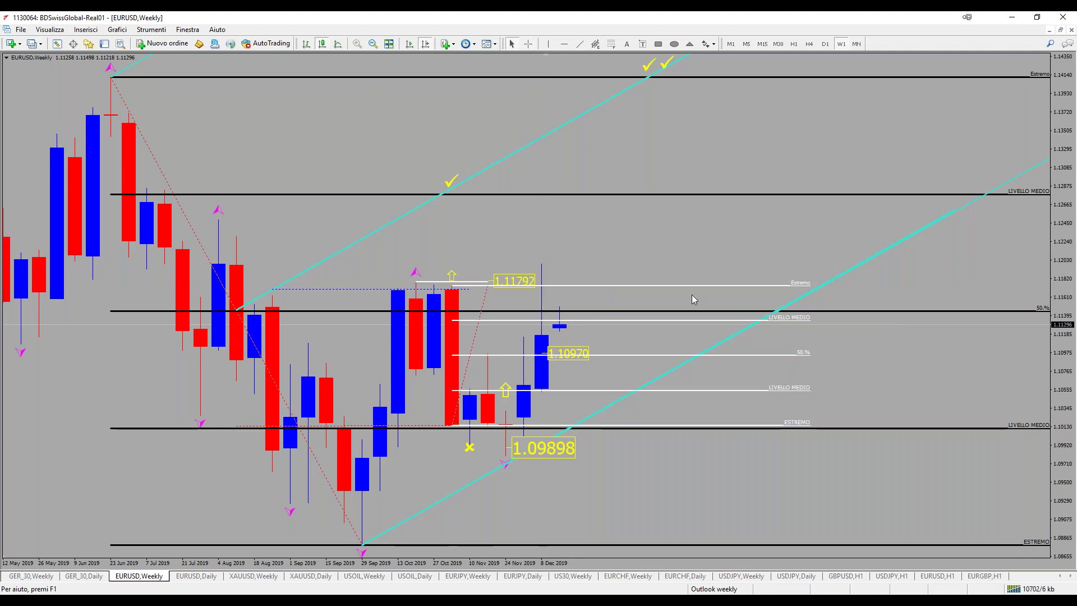
Measure the upper wick and body of the 8 December 2019 weekly candle and check the latest candle
middle_click(533, 267)
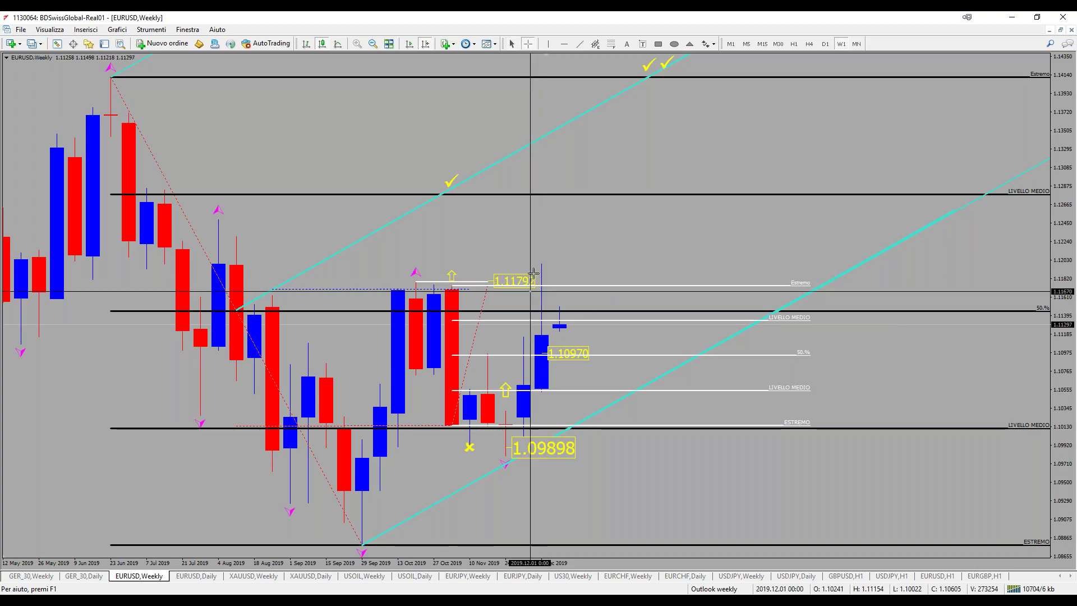
left_click_drag(535, 264, 546, 333)
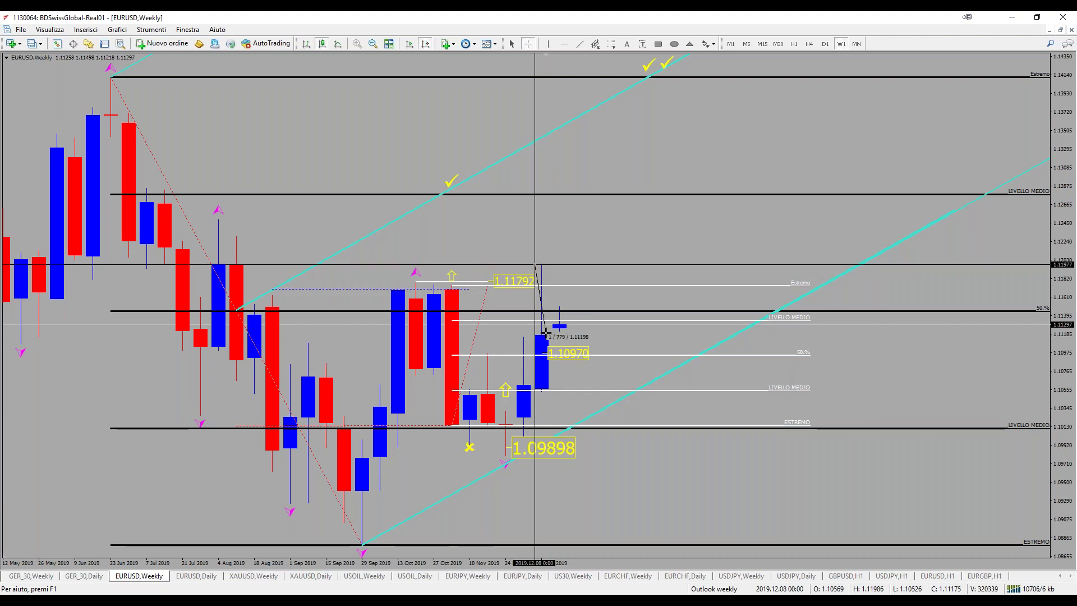
left_click_drag(544, 374, 547, 394)
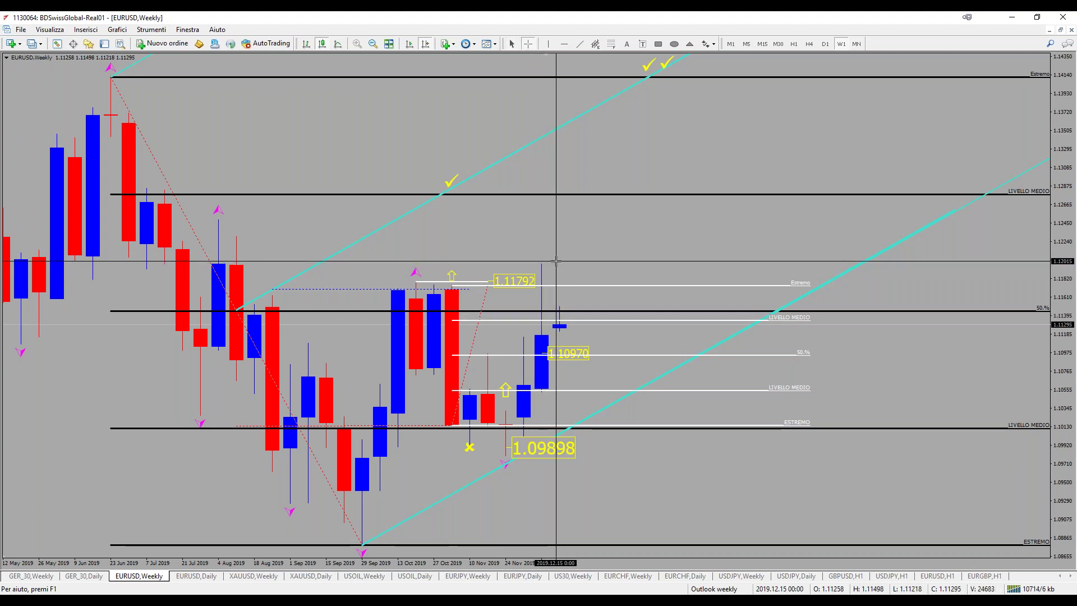
left_click_drag(559, 330, 705, 128)
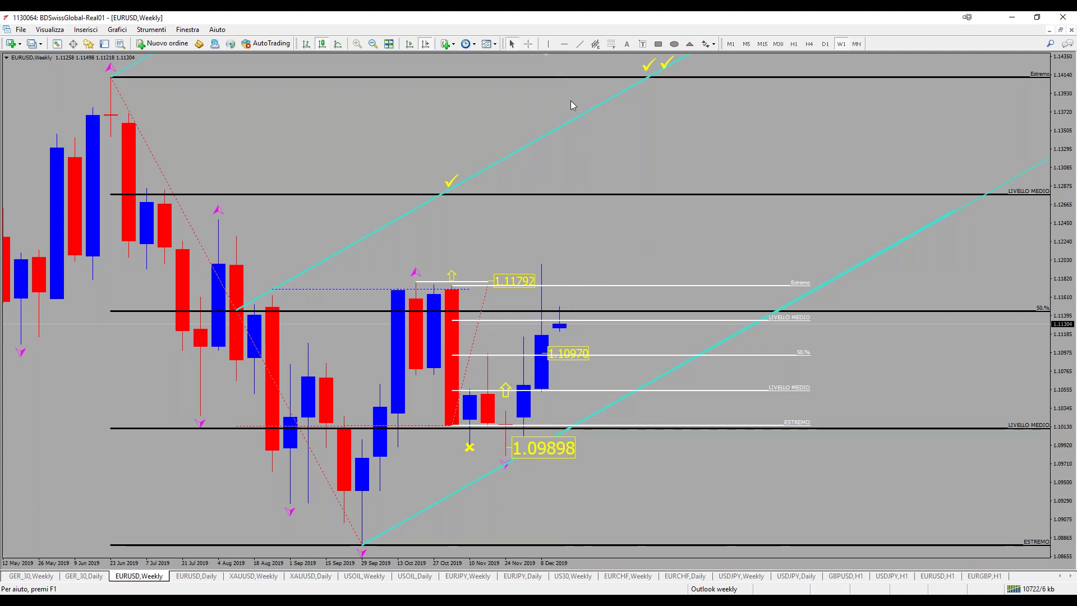
Place an up arrow at the 50% line beside the latest weekly candle and measure down to the candle's low with the crosshair
left_click(711, 44)
left_click(716, 84)
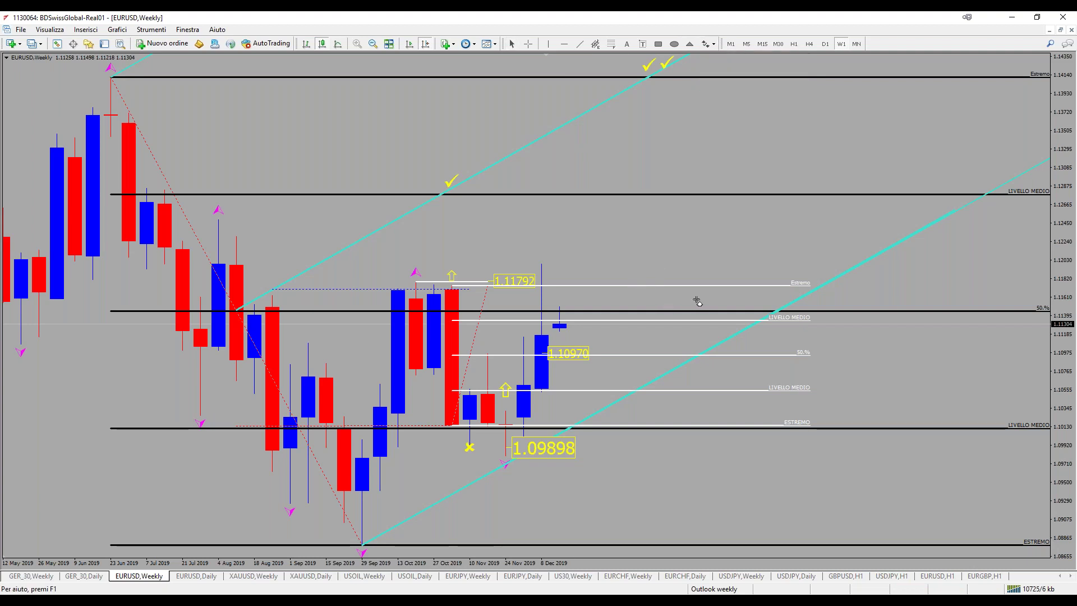
left_click(578, 302)
middle_click(563, 307)
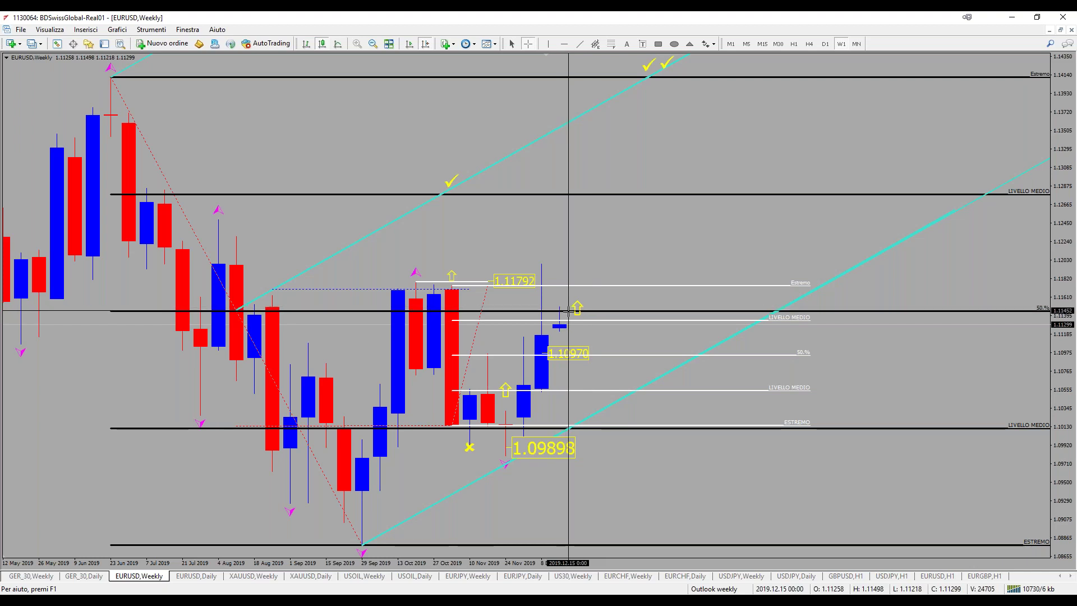
left_click_drag(568, 312, 563, 332)
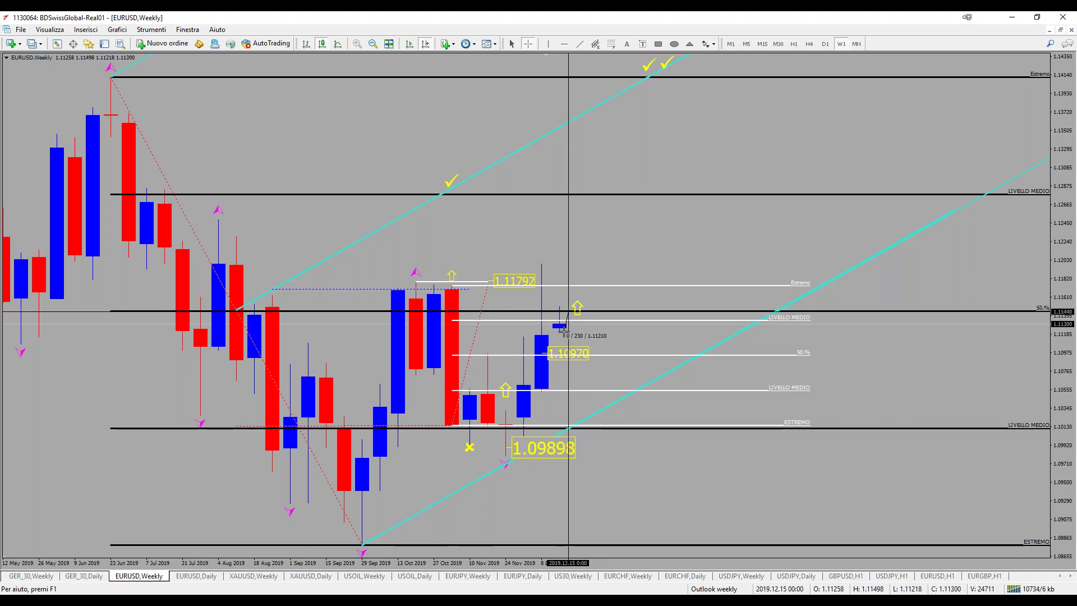
left_click_drag(564, 332, 563, 332)
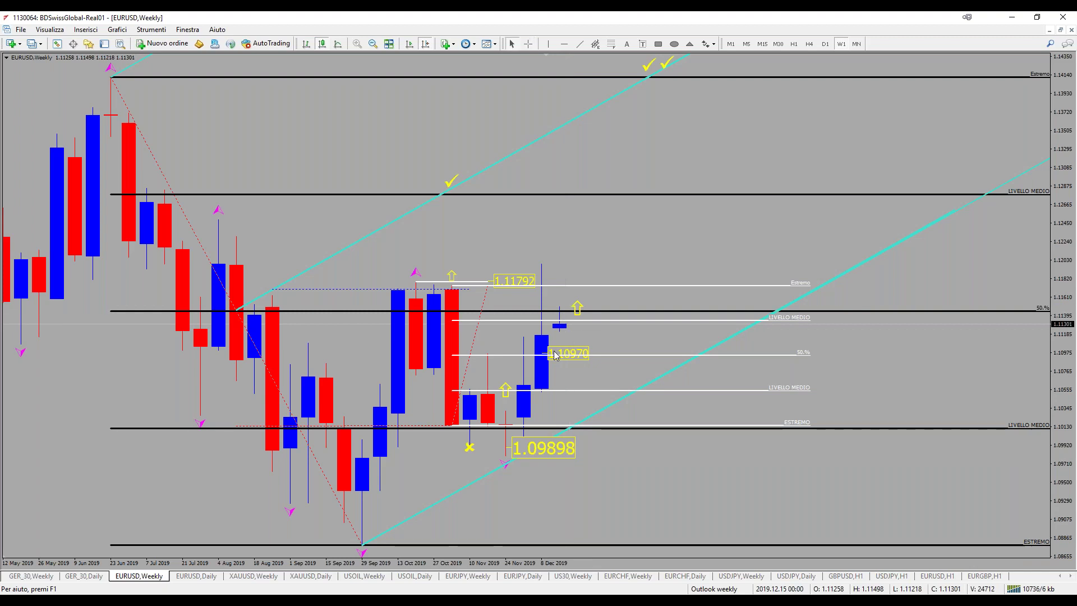
Delete the 1.09898 price label and move the stop sign from the early November candle to just below the latest weekly candle
left_click(713, 43)
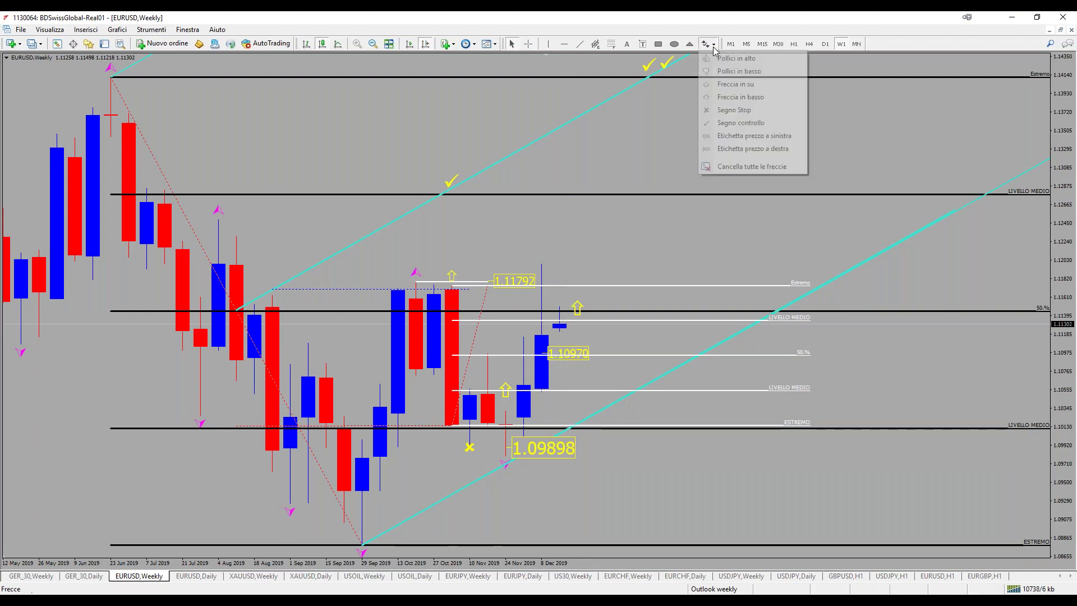
scroll(499, 358, "down", 1)
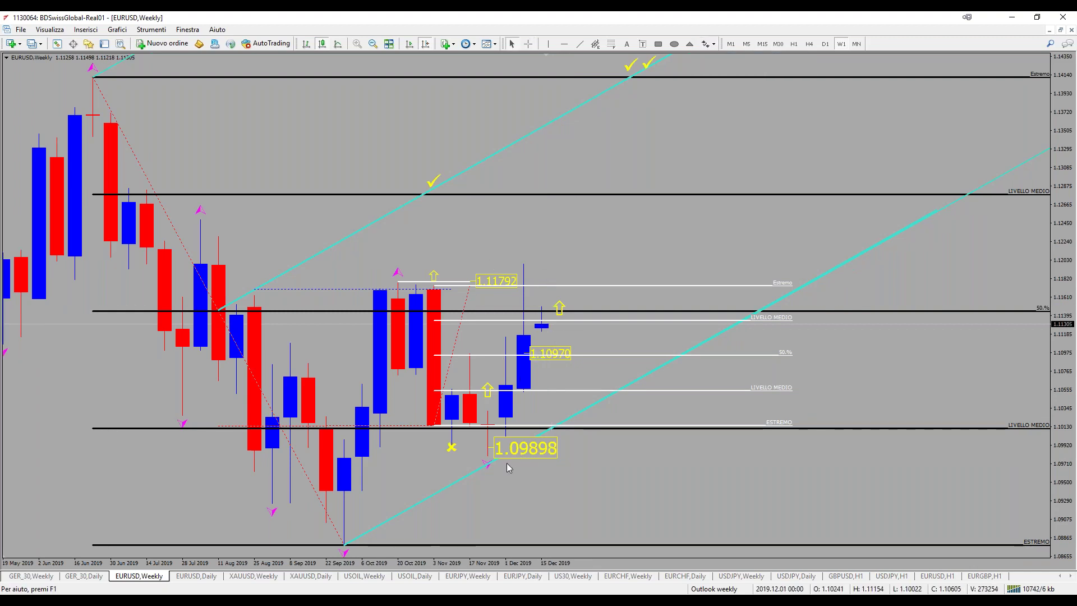
left_click_drag(493, 447, 940, 378)
right_click(947, 380)
left_click(978, 416)
double_click(456, 446)
left_click_drag(509, 387, 543, 330)
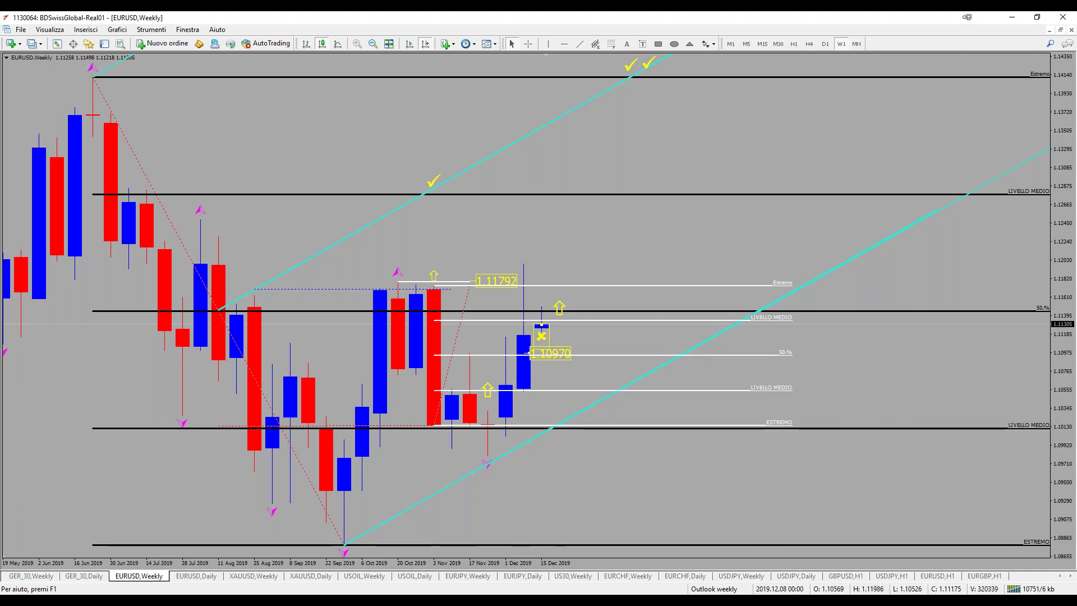
Delete the 1.10970 price label and the old up arrow above the 24 November 2019 candle
right_click(531, 352)
left_click(561, 389)
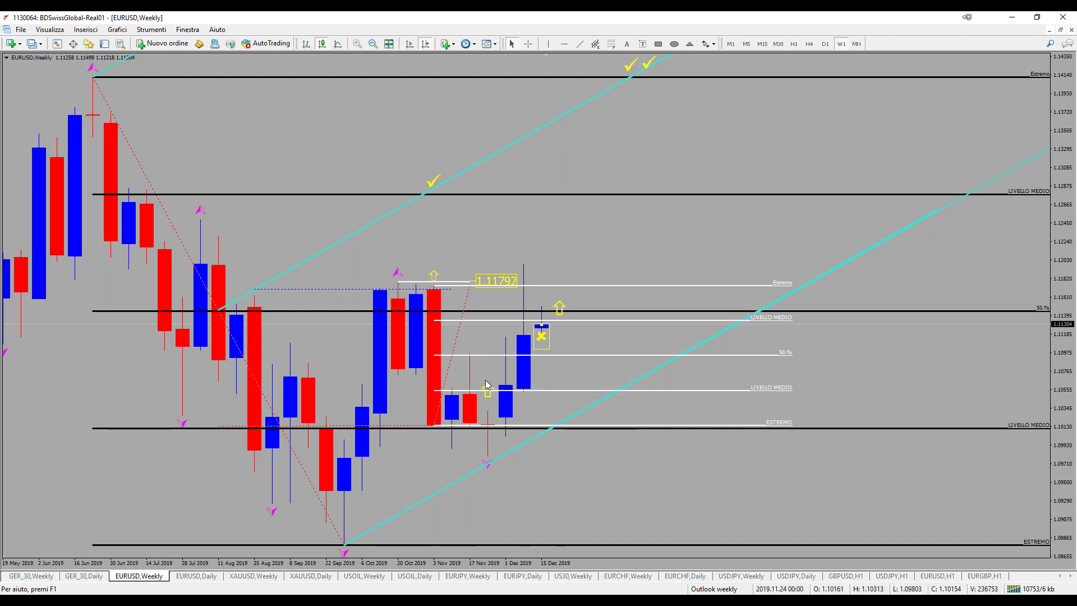
left_click_drag(488, 385, 889, 220)
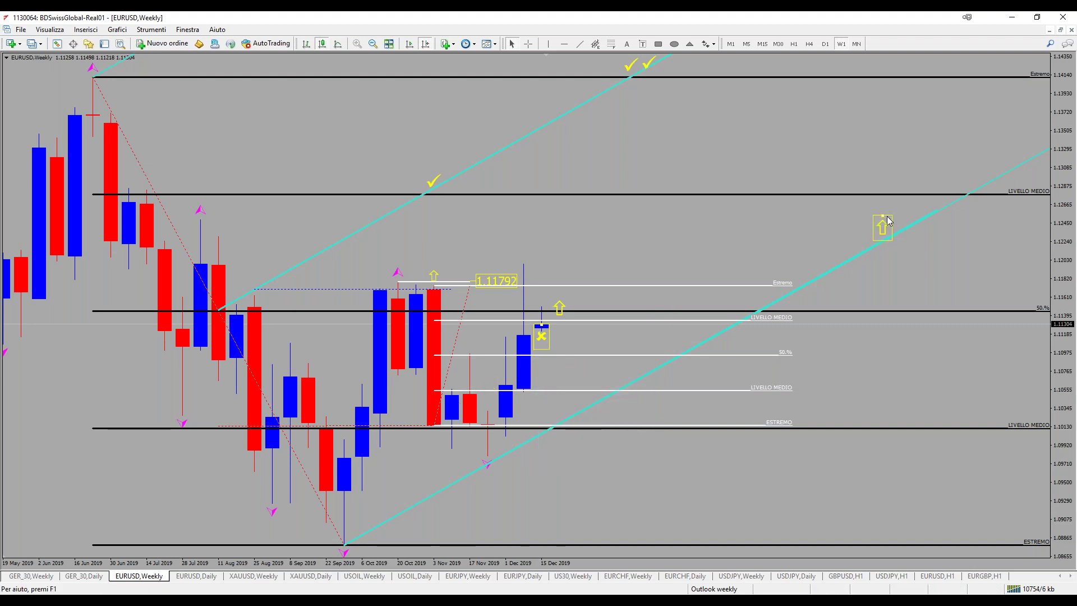
right_click(866, 182)
left_click(881, 168)
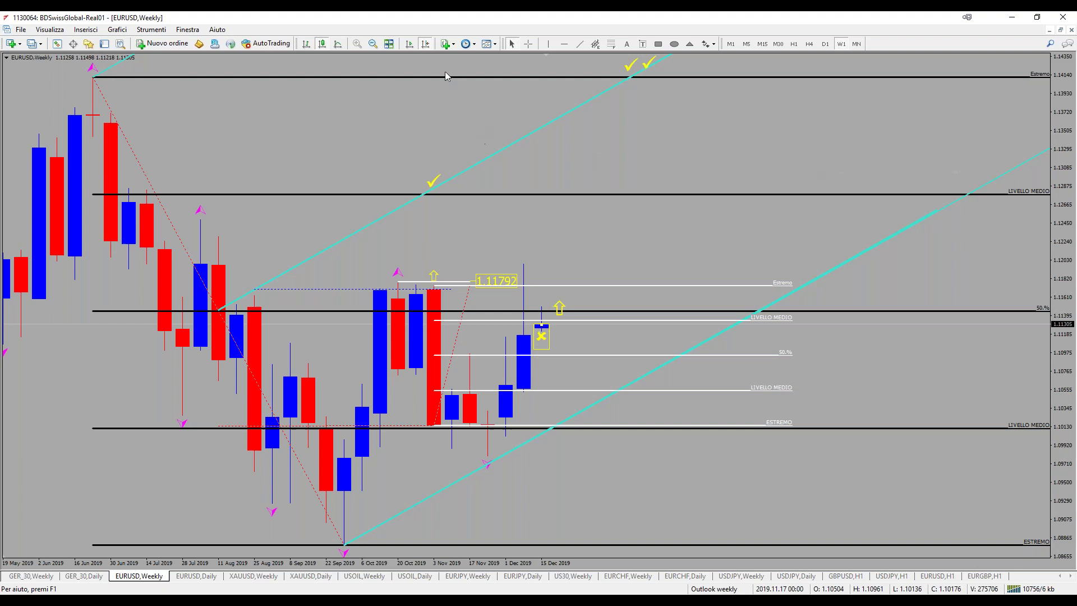
Examine with the crosshair the wider weekly structure, from the new long setup to the check marks at the upper Estremo line
left_click(373, 43)
left_click_drag(84, 308, 362, 309)
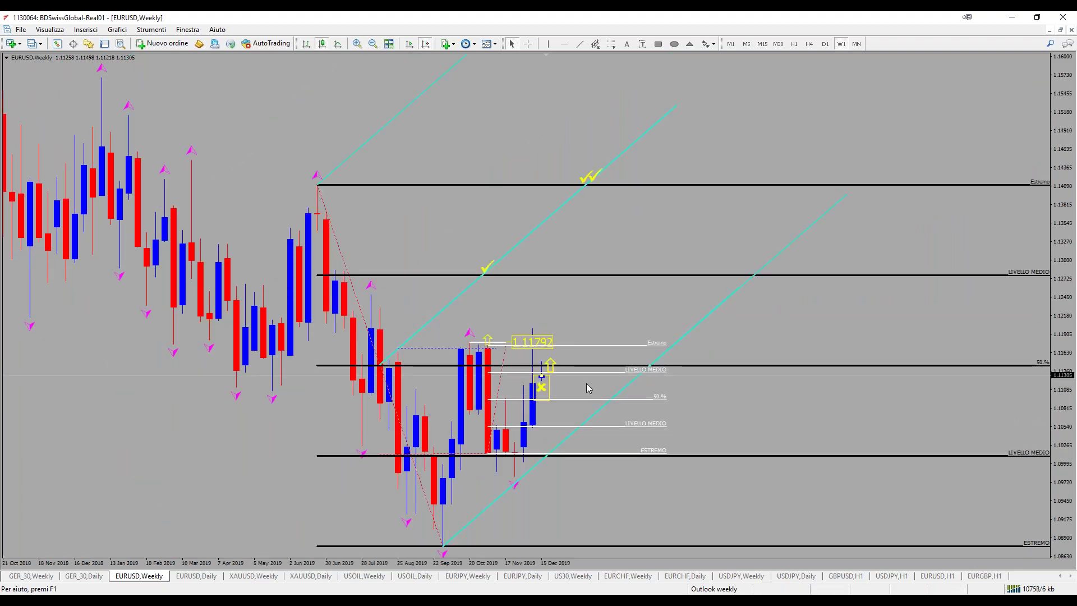
middle_click(438, 369)
left_click_drag(412, 368, 548, 312)
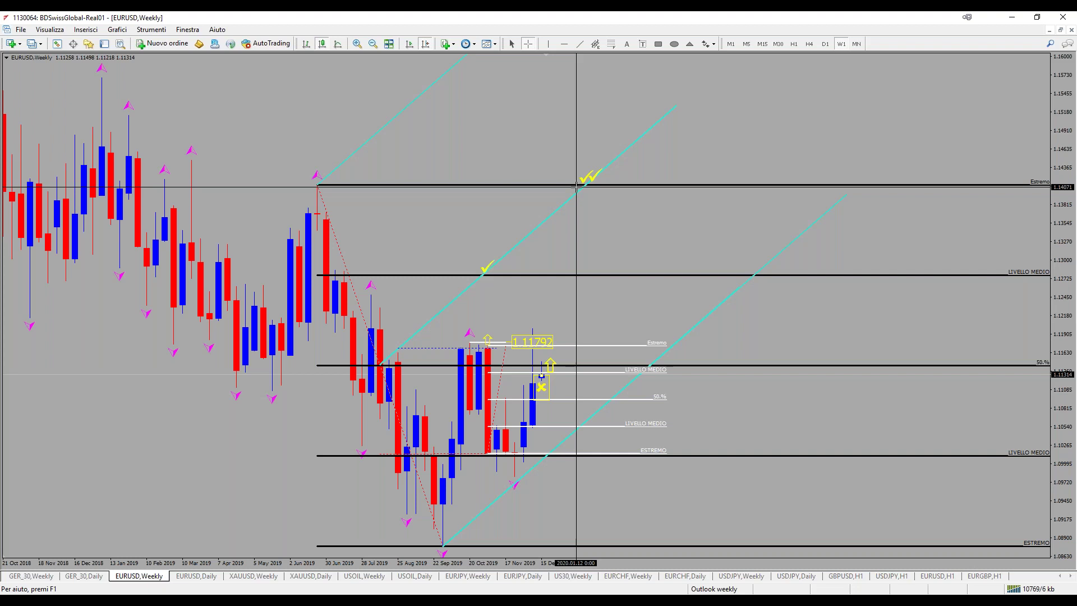
left_click(542, 374)
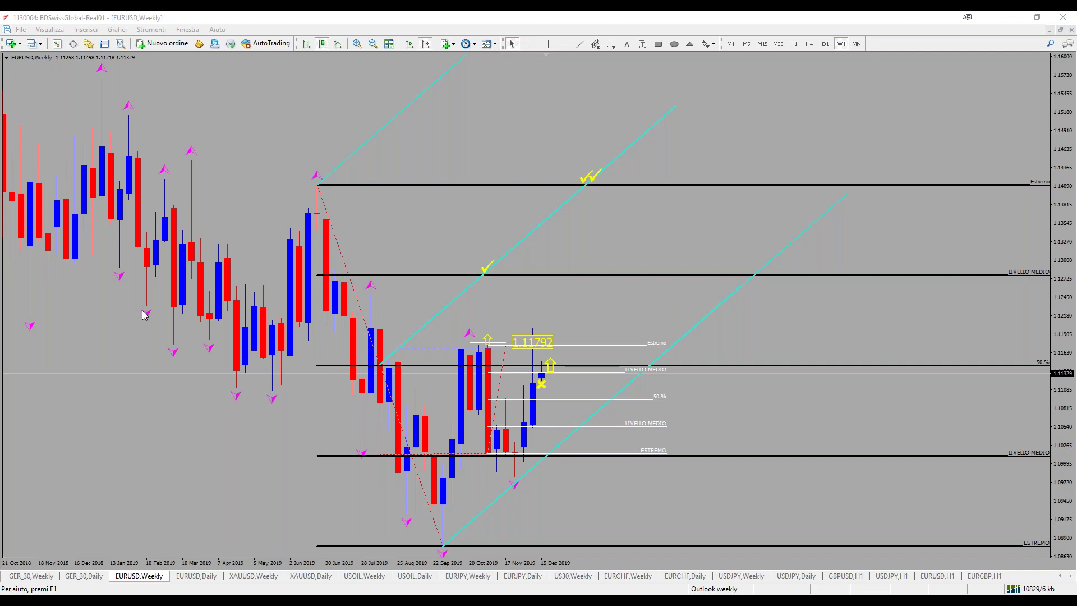
Open the terminal and check the open positions and the trade history
key("ctrl+t")
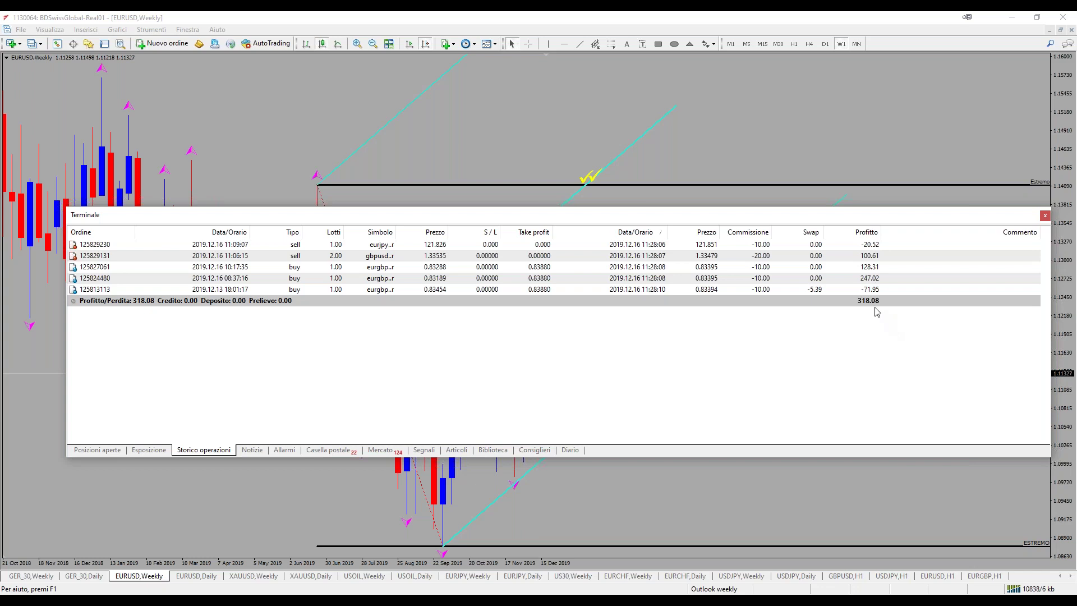
left_click(96, 450)
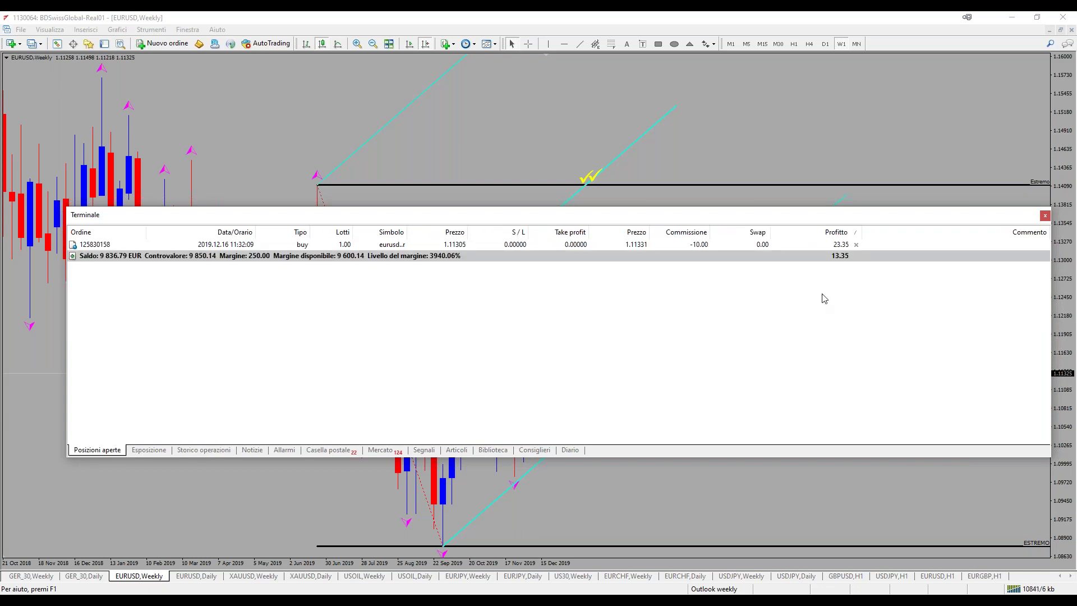
left_click(208, 450)
Filter the trade history with the custom period Ultimo mese
right_click(580, 355)
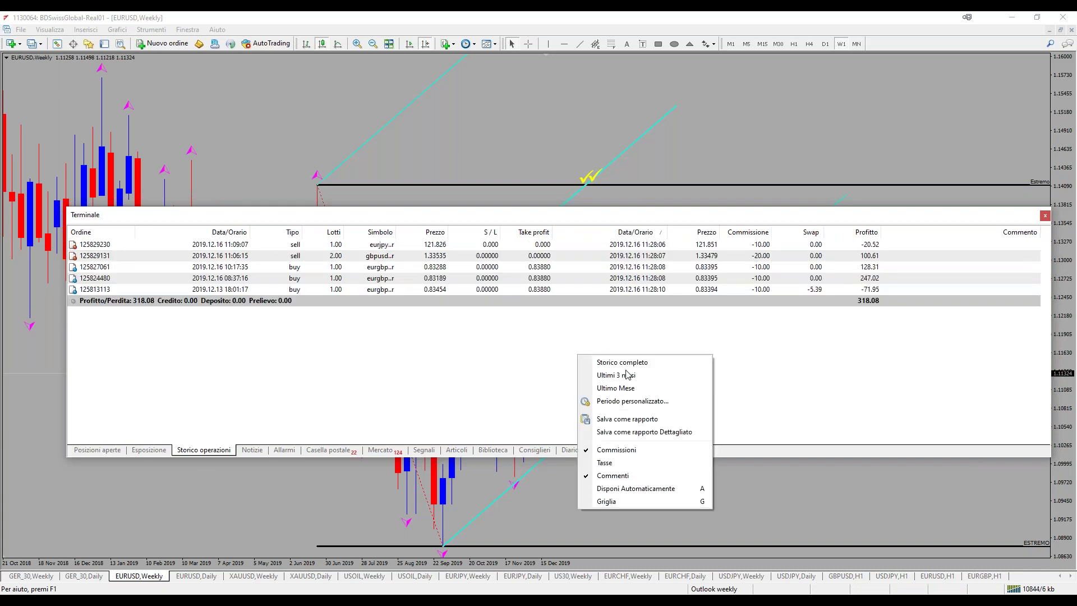
left_click(649, 402)
left_click(427, 204)
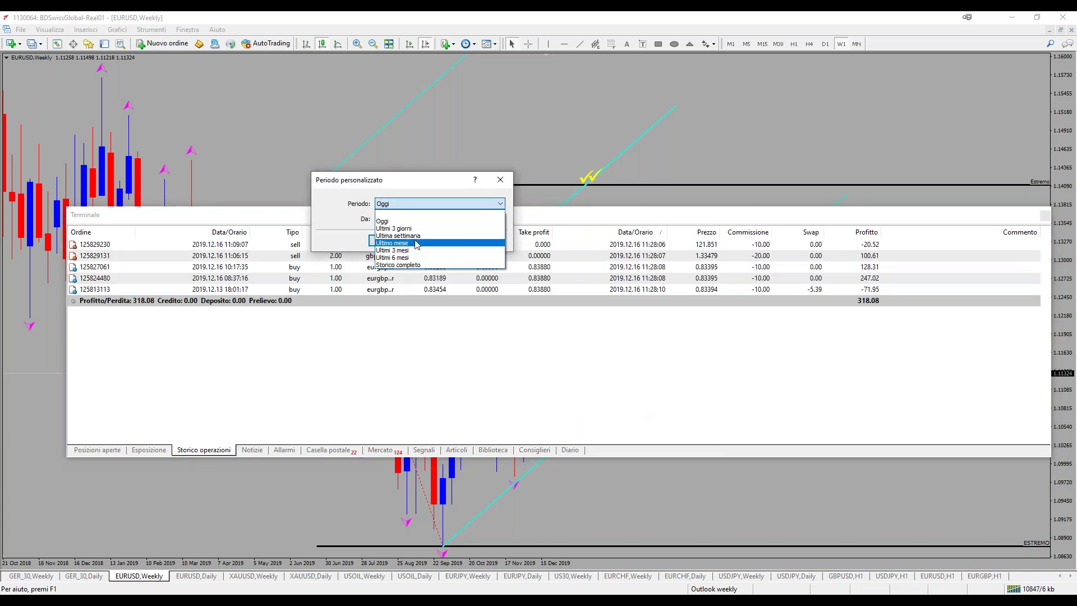
left_click(415, 244)
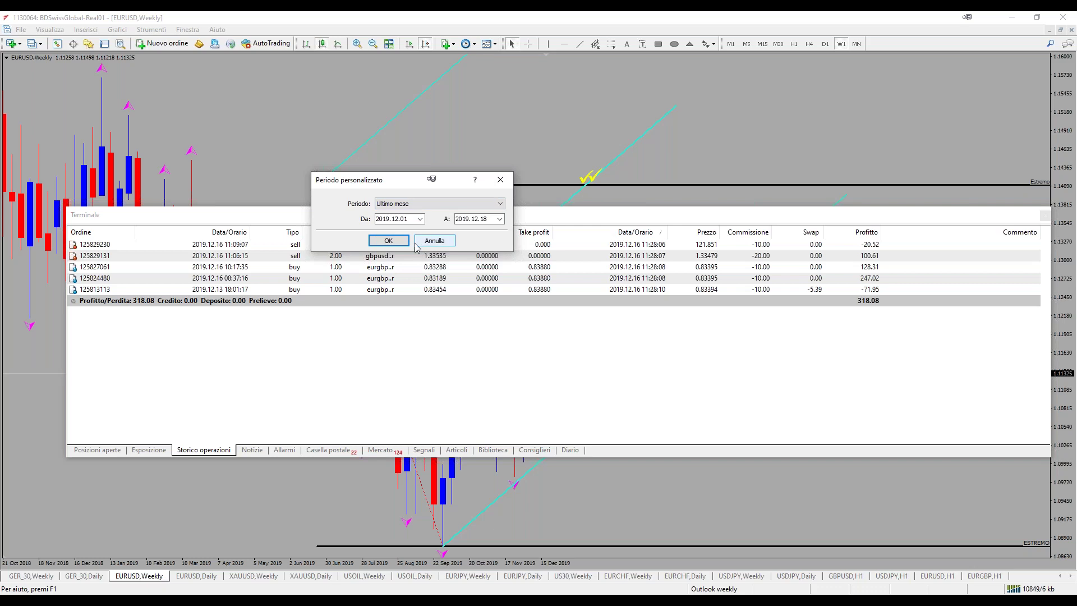
left_click(388, 240)
Examine the last month's closed trades and their total profit, highlighting the eurgbp buy opened on 2019.12.13 at 0.83022
scroll(784, 363, "down", 15)
scroll(784, 363, "down", 10)
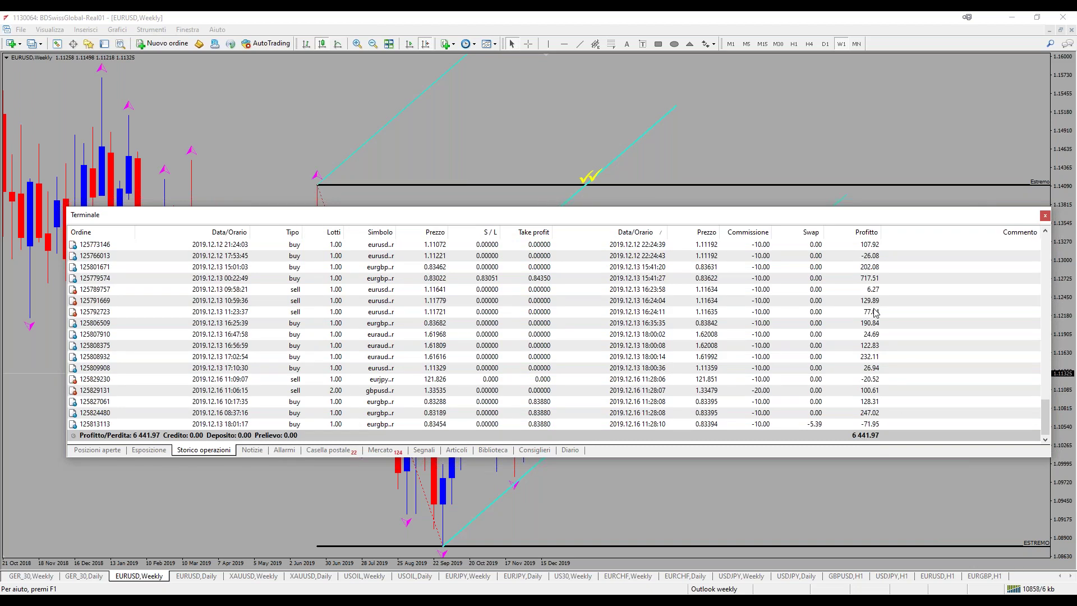
scroll(864, 438, "up", 5)
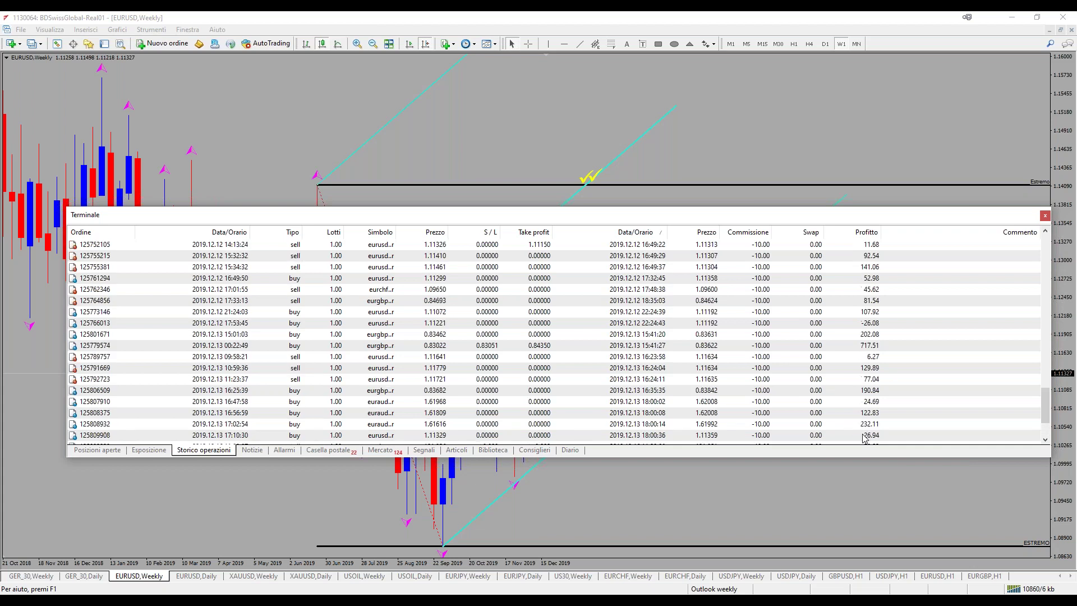
scroll(865, 438, "up", 10)
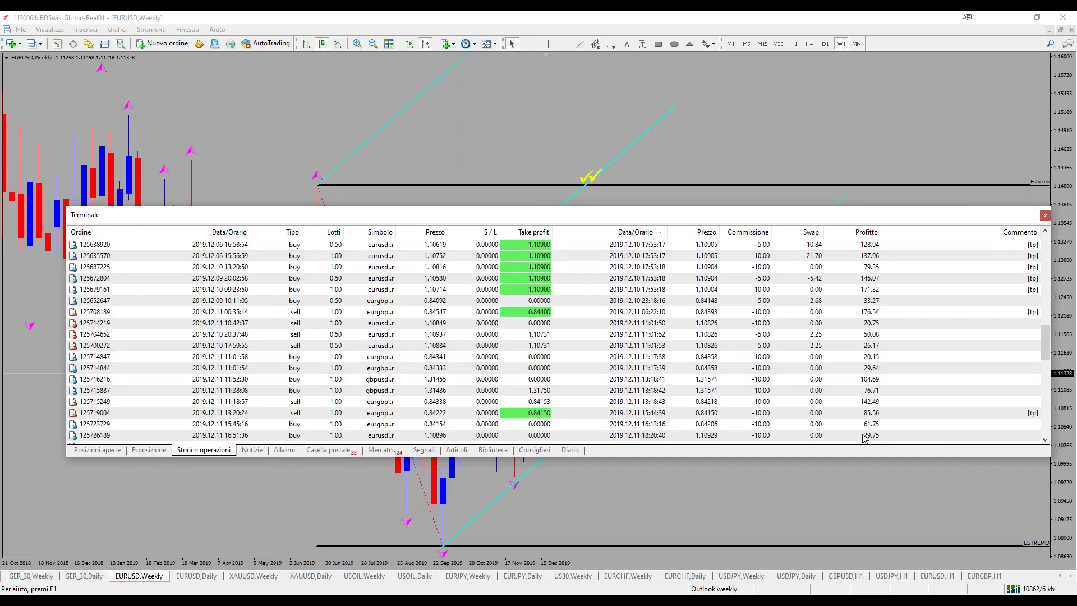
scroll(864, 438, "up", 9)
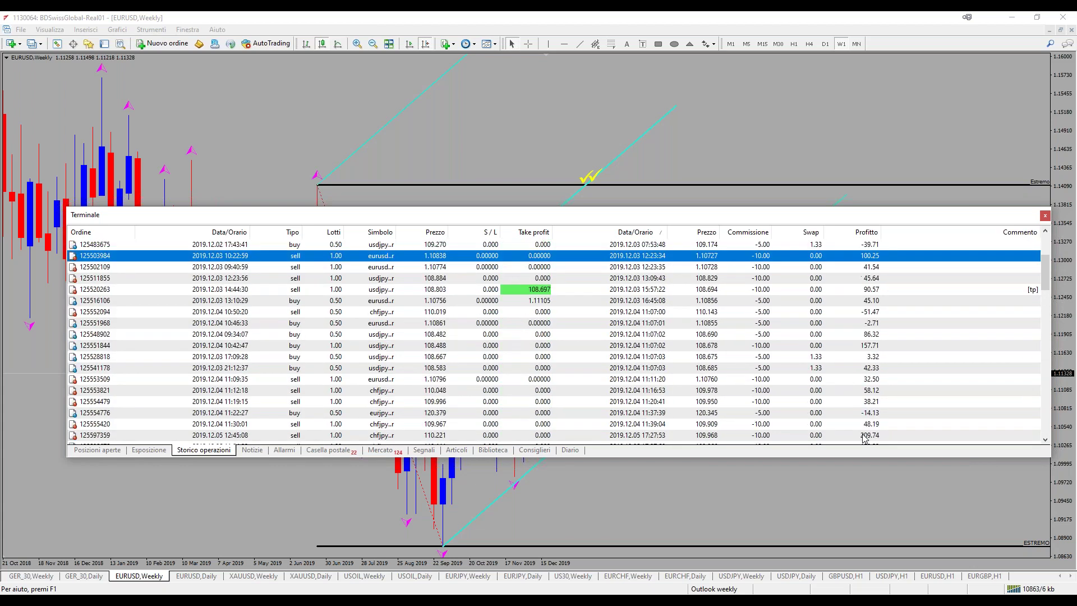
scroll(864, 438, "up", 1)
scroll(864, 437, "down", 10)
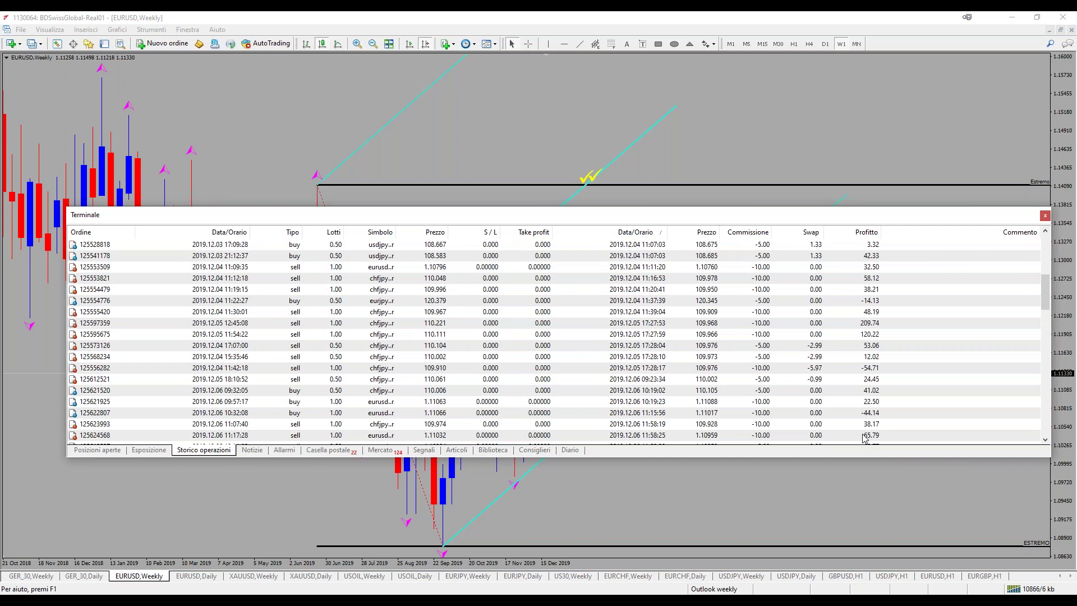
scroll(864, 438, "down", 10)
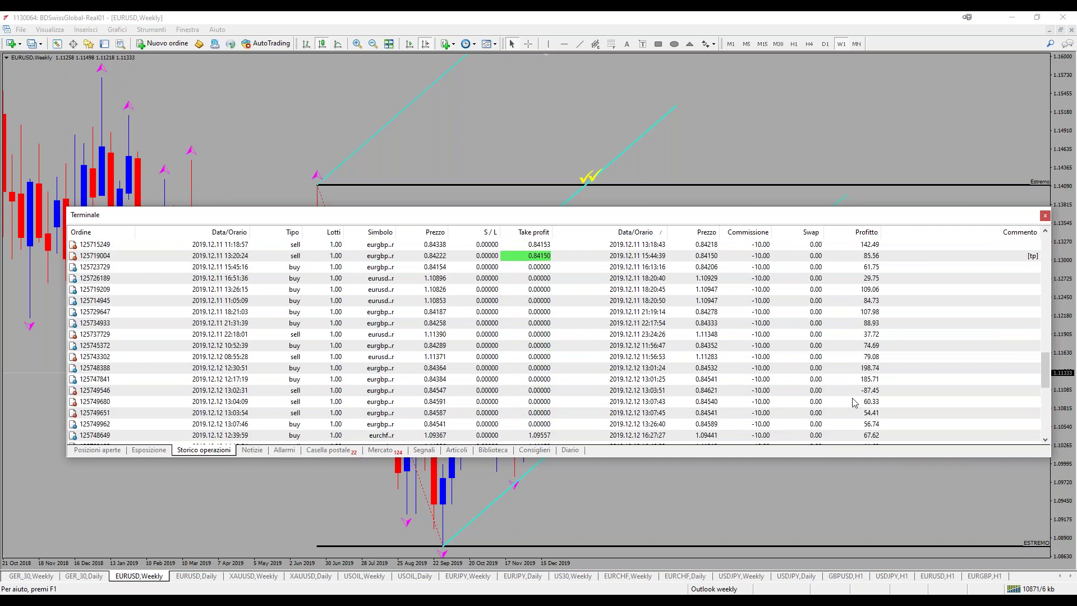
scroll(854, 402, "down", 6)
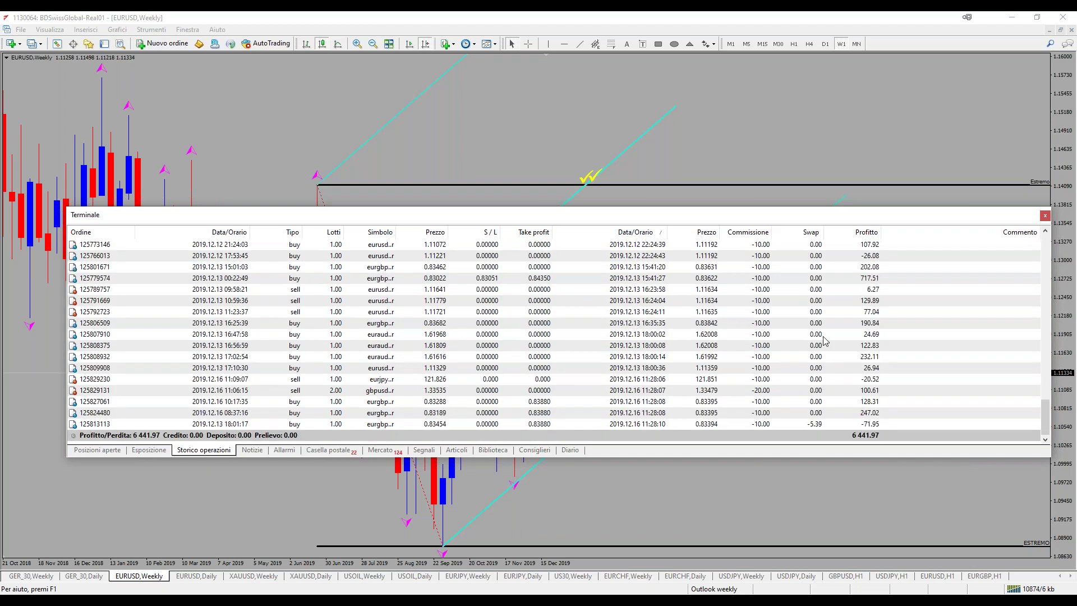
left_click(812, 280)
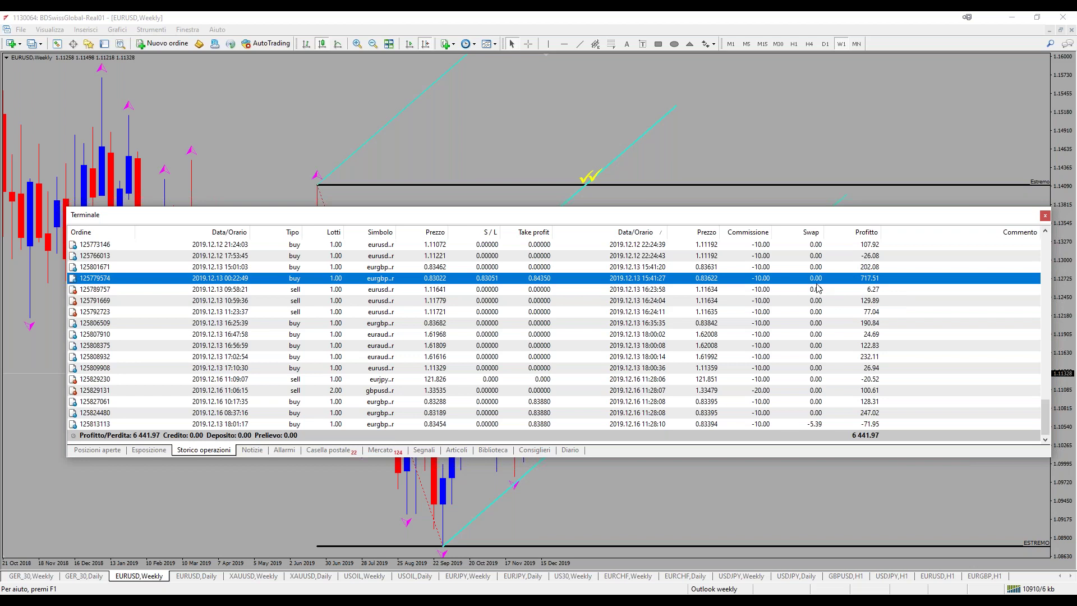
Check the open positions in the terminal and close it
left_click(110, 450)
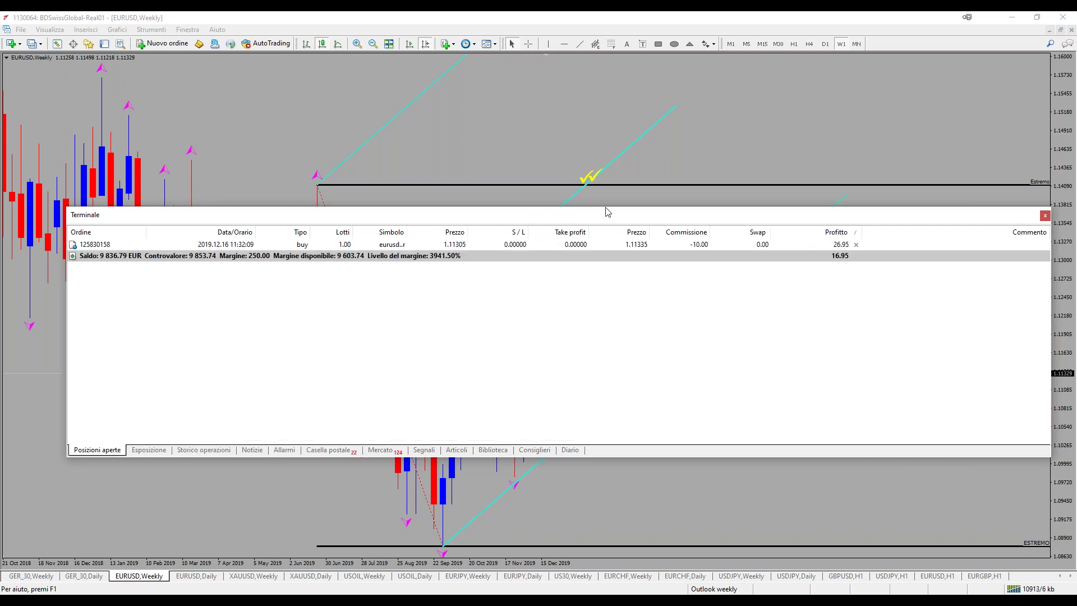
key("ctrl+t")
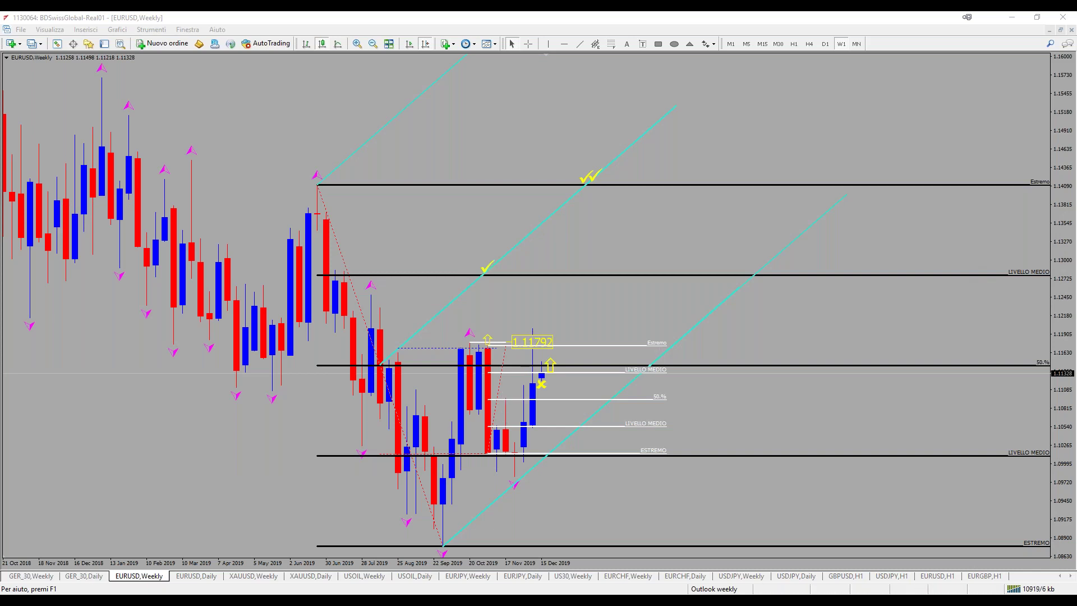
Switch to the EURUSD daily chart and check the high of the 13 December candle with the crosshair
left_click(191, 577)
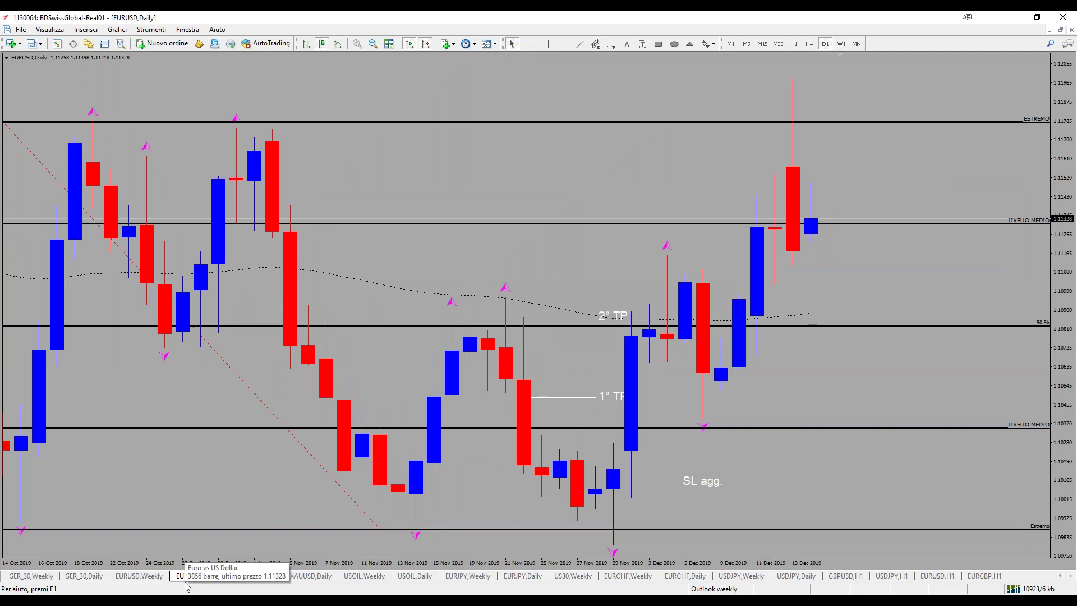
middle_click(792, 85)
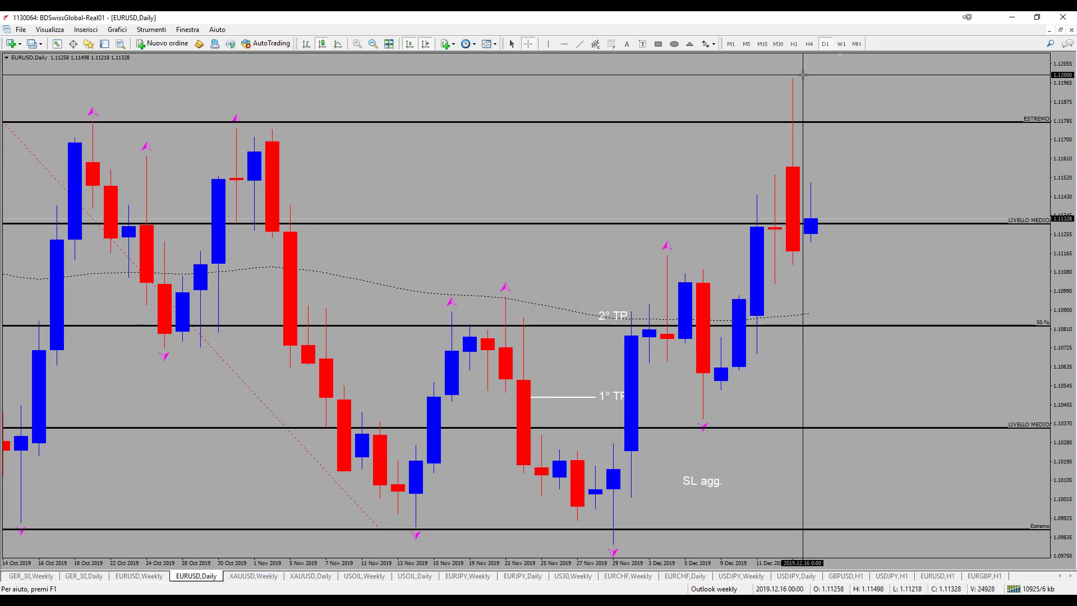
middle_click(803, 74)
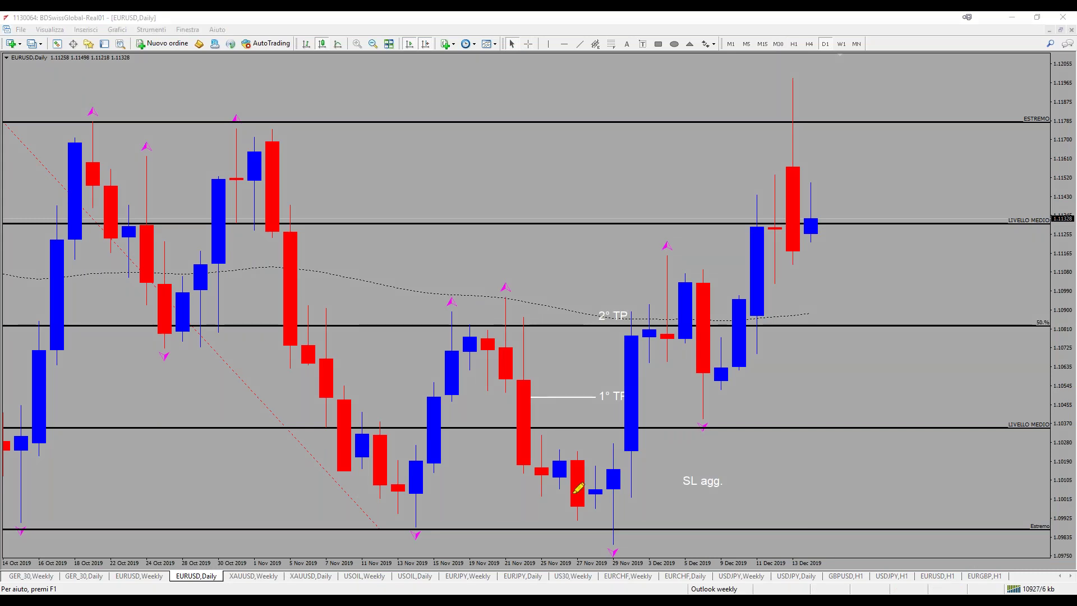
Highlight freehand the rise from the late November lows and draw a line along the 13 December candle's high
left_click_drag(572, 499, 792, 273)
mouse_move(745, 197)
left_mouse_down()
mouse_move(797, 167)
mouse_move(799, 84)
mouse_move(819, 68)
mouse_move(908, 61)
left_mouse_up()
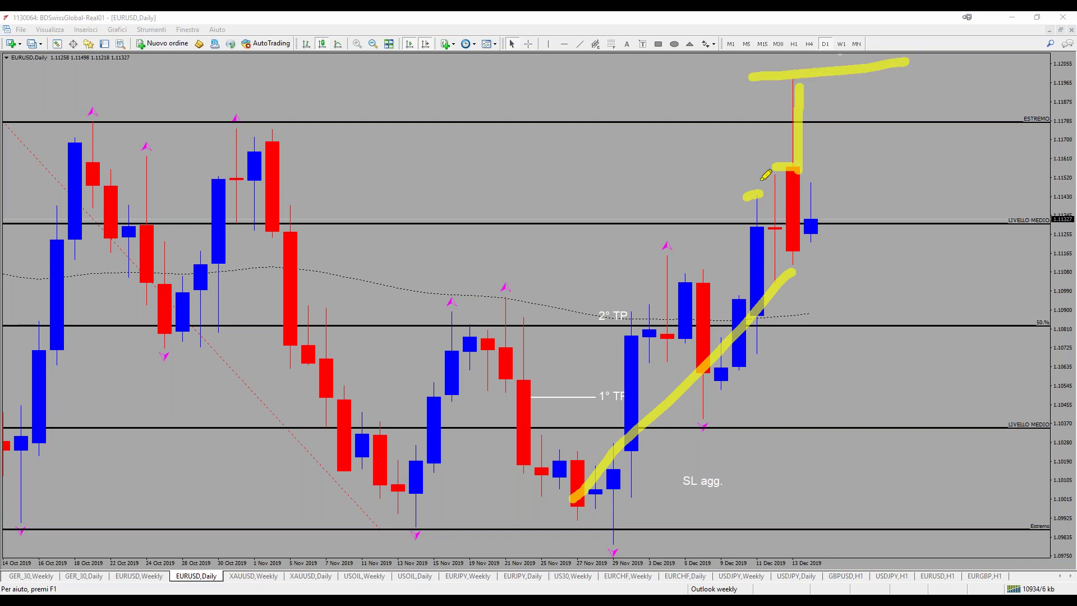
Outline freehand the price zone of the 13 December candle's upper wick as a box and write 50 inside it
left_click_drag(757, 180, 968, 172)
left_click_drag(866, 153, 865, 212)
mouse_move(878, 121)
left_mouse_down()
mouse_move(831, 190)
mouse_move(901, 196)
mouse_move(823, 190)
mouse_move(803, 74)
mouse_move(957, 60)
mouse_move(1047, 66)
mouse_move(1041, 187)
mouse_move(924, 182)
left_mouse_up()
mouse_move(907, 85)
left_mouse_down()
mouse_move(867, 85)
mouse_move(854, 138)
left_mouse_up()
left_click_drag(912, 103, 909, 107)
mouse_move(807, 66)
left_mouse_down()
mouse_move(788, 112)
mouse_move(808, 236)
left_mouse_up()
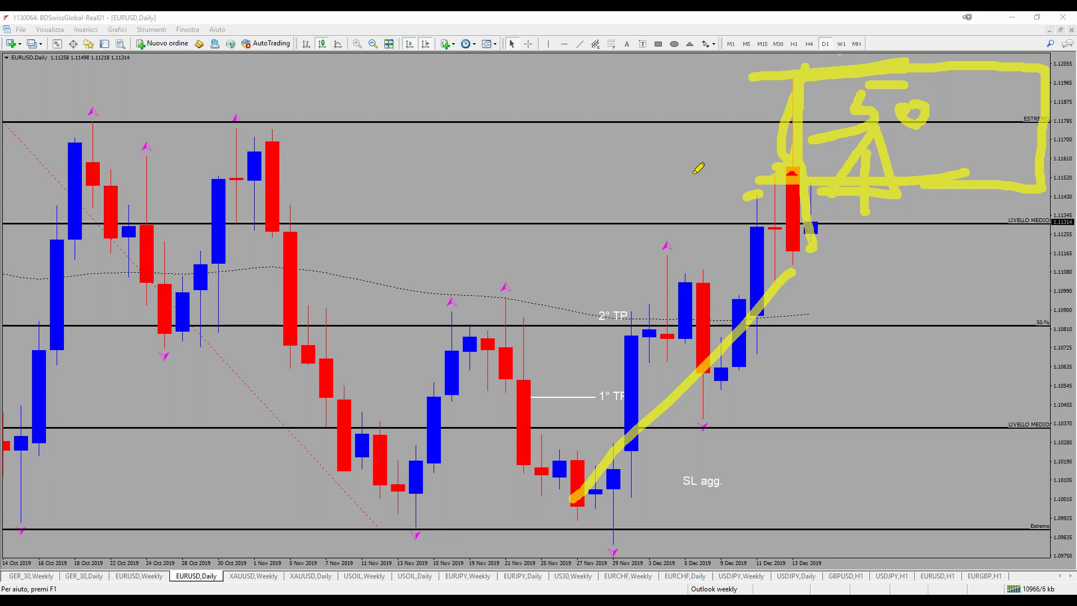
Handwrite the figure 1.500 in the empty chart area before the highlighted box
mouse_move(498, 165)
left_mouse_down()
mouse_move(565, 105)
mouse_move(571, 136)
left_mouse_up()
left_click(603, 165)
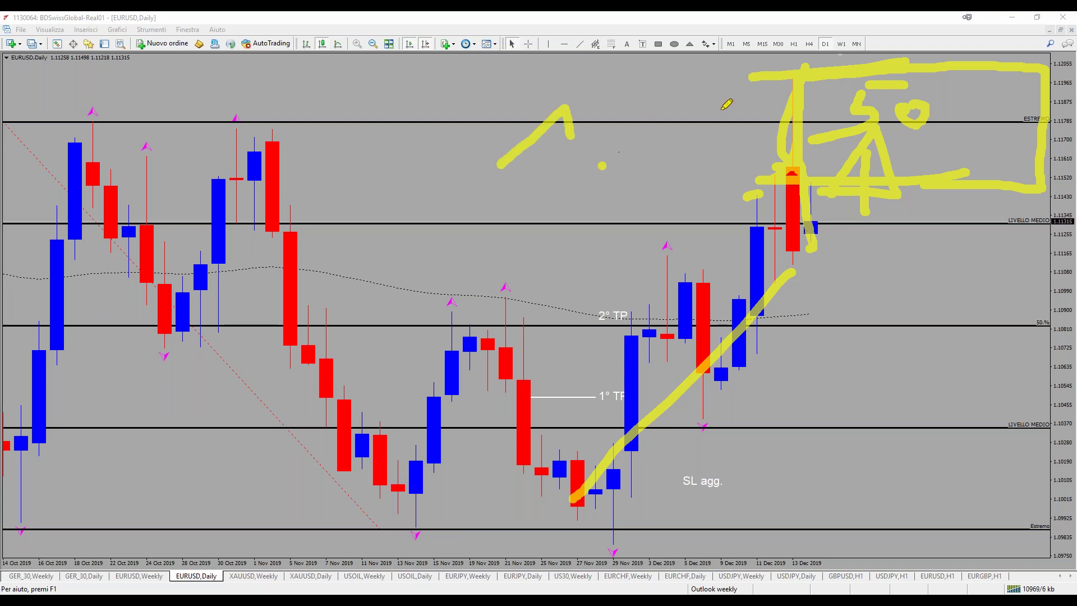
mouse_move(630, 86)
left_mouse_down()
mouse_move(599, 98)
mouse_move(581, 128)
mouse_move(645, 94)
mouse_move(653, 104)
left_mouse_up()
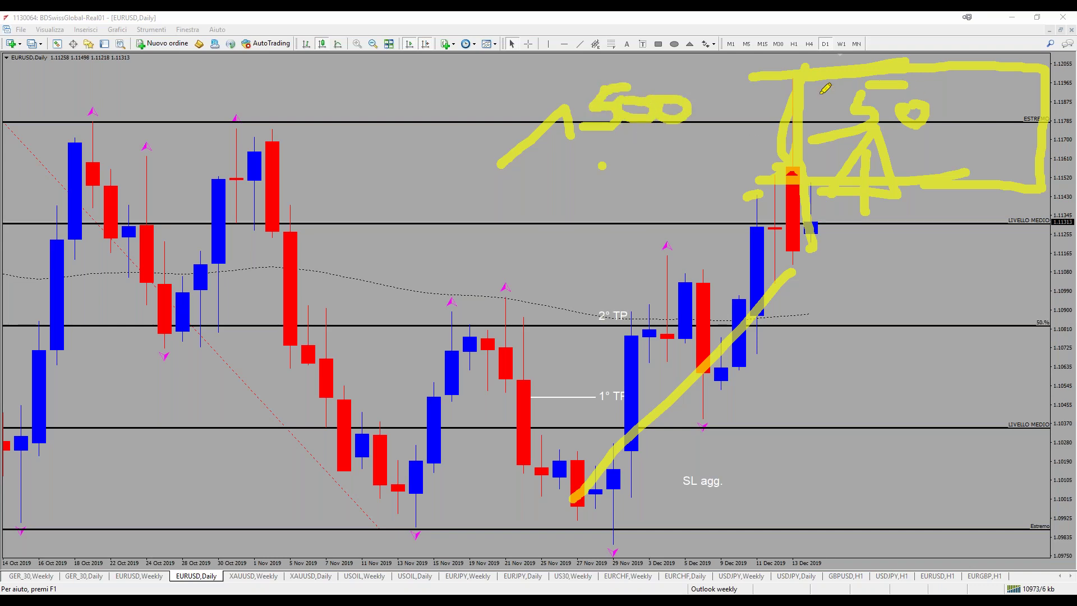
Handwrite an underlined 1 beside the early November highs on the EURUSD daily chart, with 0,90 beneath it
left_click(284, 155)
left_click_drag(382, 76, 391, 120)
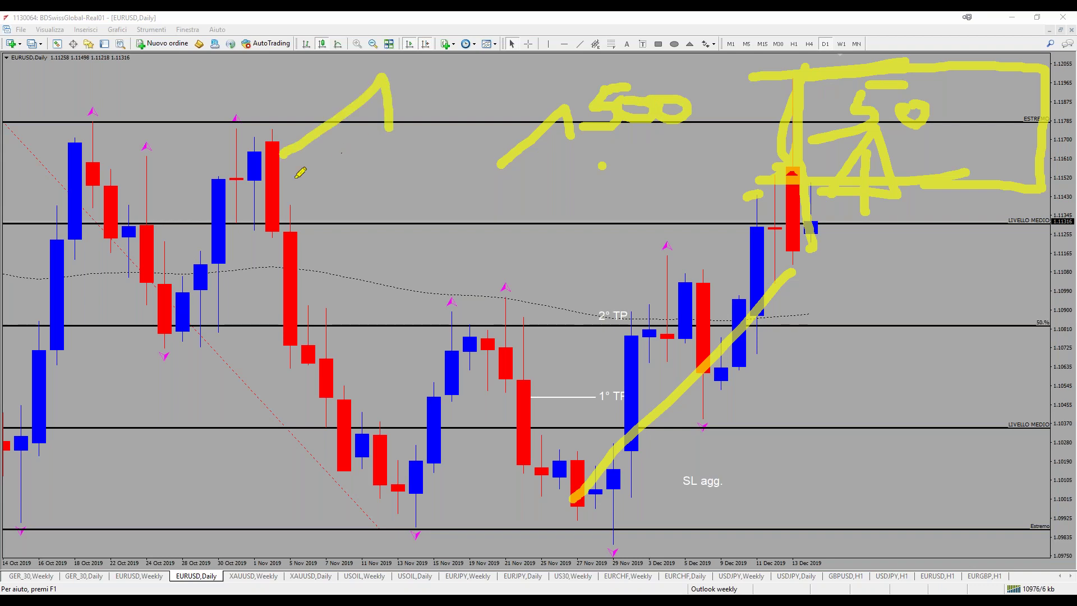
left_click_drag(296, 180, 446, 95)
mouse_move(391, 160)
left_mouse_down()
mouse_move(405, 169)
mouse_move(402, 222)
left_mouse_up()
left_click_drag(435, 168, 429, 167)
mouse_move(339, 188)
left_mouse_down()
mouse_move(336, 205)
mouse_move(382, 263)
left_mouse_up()
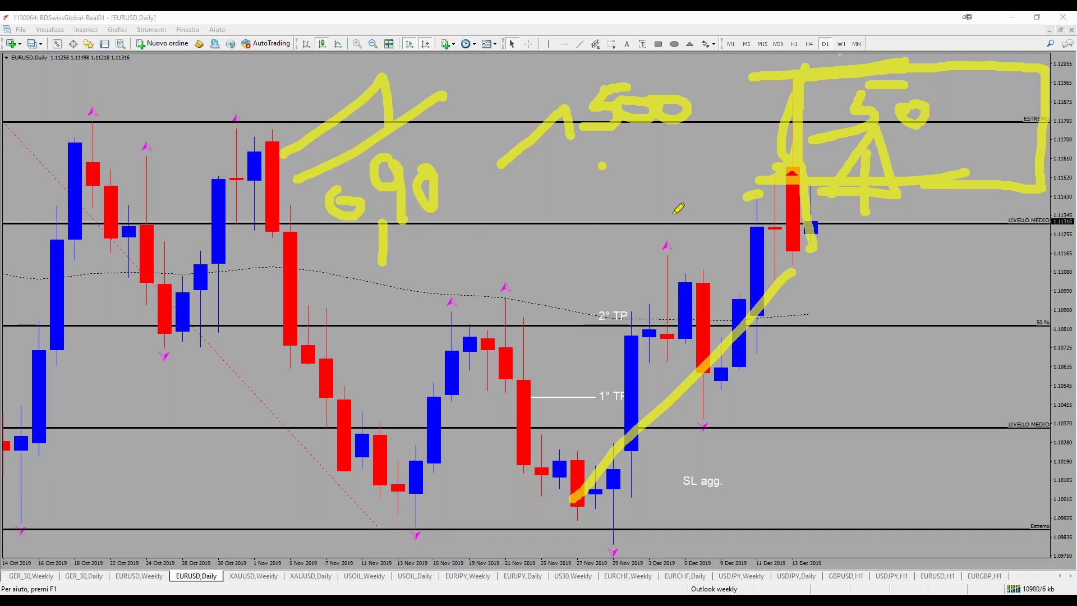
Handwrite 0,10 below the 1.500 figure and mark freehand lines along and beneath the lower edge of the outlined price box
mouse_move(640, 197)
left_mouse_down()
mouse_move(640, 258)
mouse_move(656, 241)
left_mouse_up()
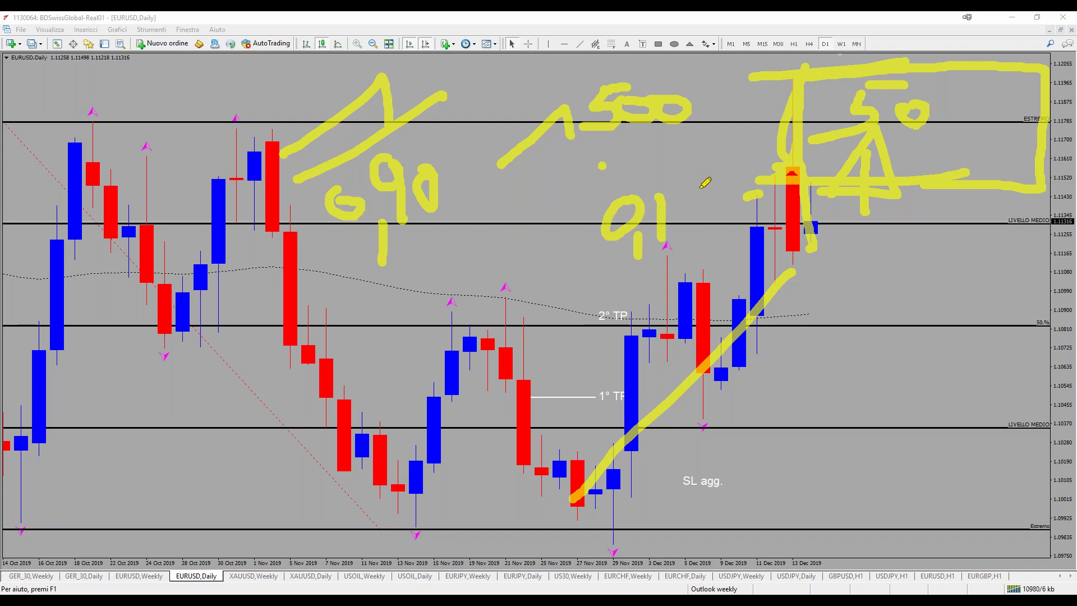
left_click_drag(713, 174, 709, 175)
mouse_move(954, 163)
left_mouse_down()
mouse_move(895, 169)
mouse_move(850, 227)
mouse_move(947, 209)
left_mouse_up()
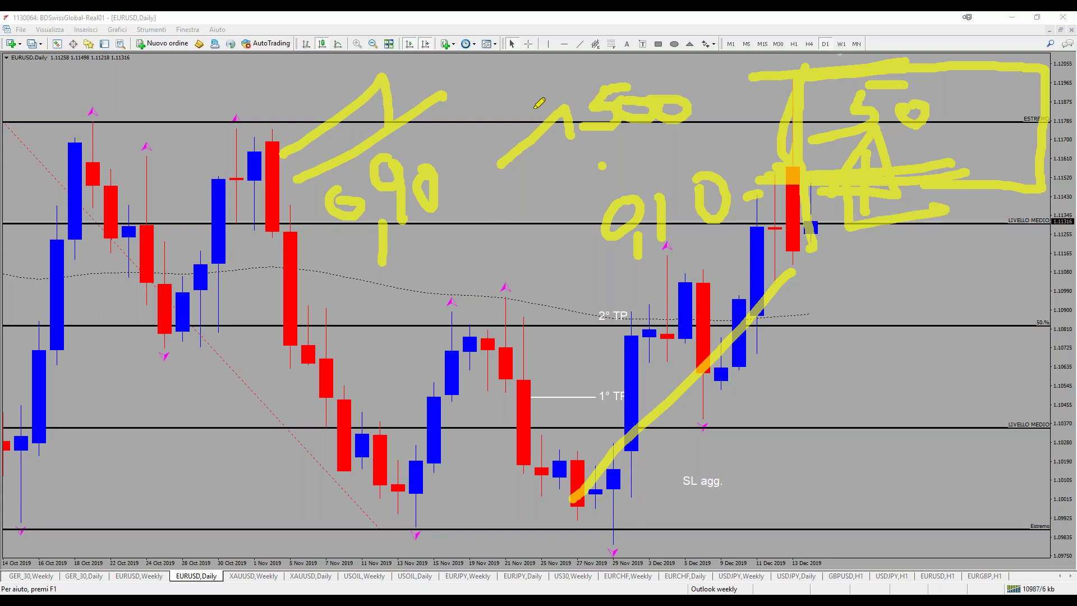
Circle the handwritten 500 and 0,90 and add another underline beneath the outlined price box
left_click_drag(595, 60, 656, 151)
left_click_drag(718, 73, 599, 62)
mouse_move(393, 128)
left_mouse_down()
mouse_move(390, 230)
mouse_move(380, 118)
left_mouse_up()
left_click_drag(844, 227, 951, 216)
mouse_move(604, 137)
left_mouse_down()
mouse_move(692, 135)
mouse_move(595, 63)
mouse_move(581, 140)
left_mouse_up()
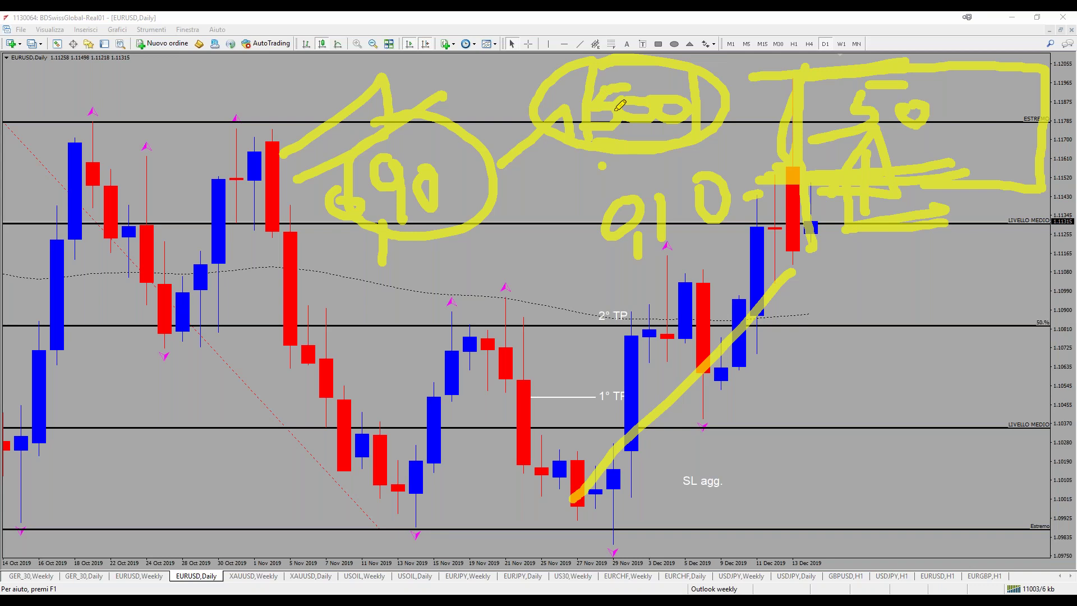
Circle the handwritten 0,10 and draw a line from below the price box down to a horizontal target mark
left_click_drag(534, 216, 718, 168)
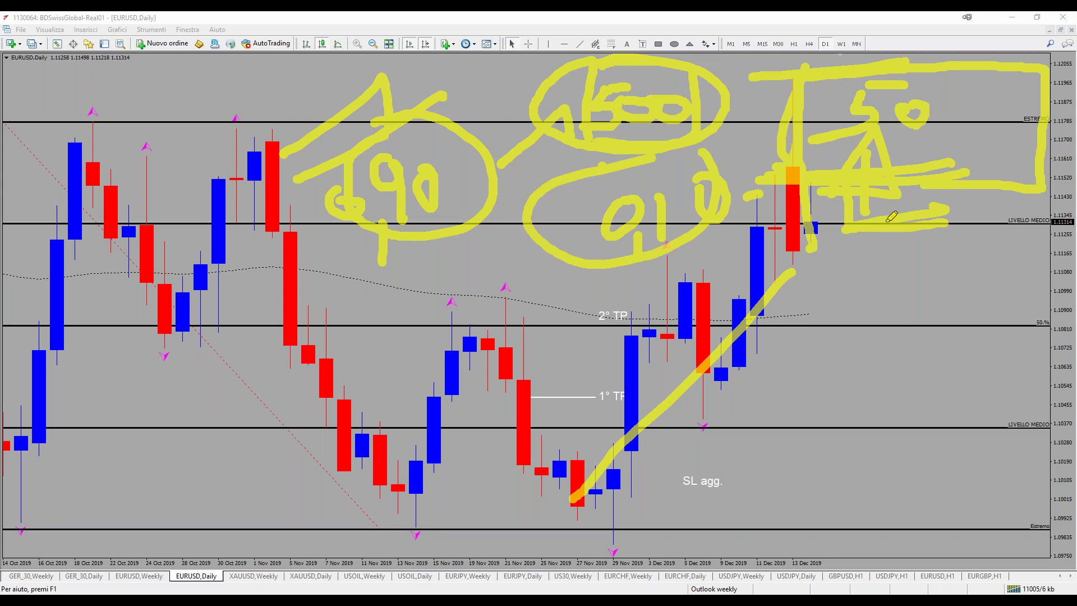
left_click_drag(887, 221, 930, 455)
left_click_drag(827, 469, 984, 466)
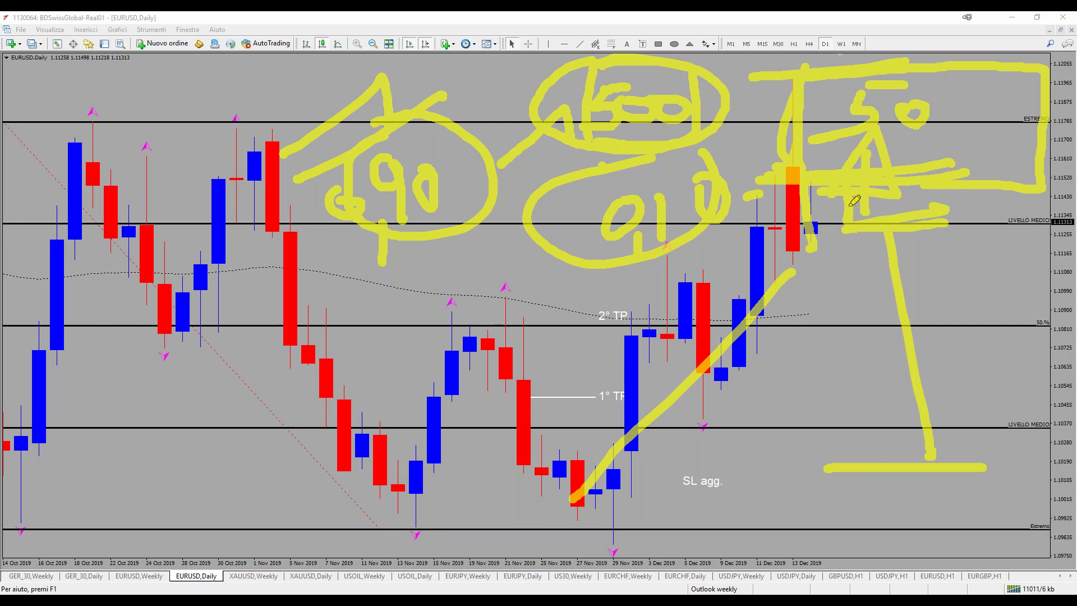
Frame the handwritten 500 with a rectangle and clear all freehand annotations from the chart
mouse_move(847, 167)
left_mouse_down()
mouse_move(961, 160)
mouse_move(878, 168)
left_mouse_up()
mouse_move(671, 136)
left_mouse_down()
mouse_move(724, 54)
mouse_move(558, 110)
mouse_move(557, 164)
left_mouse_up()
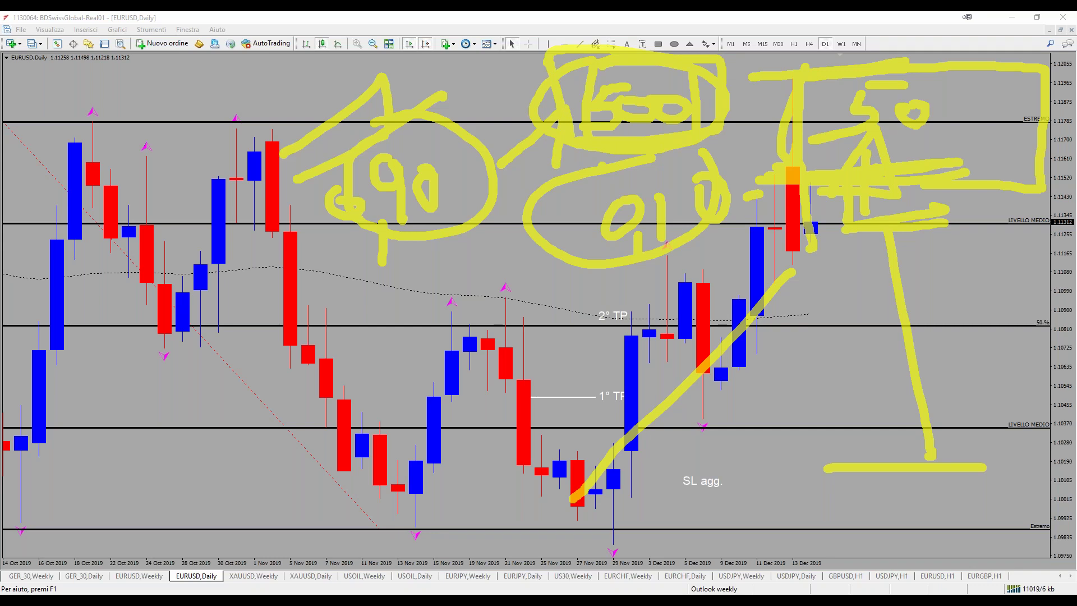
key("Escape")
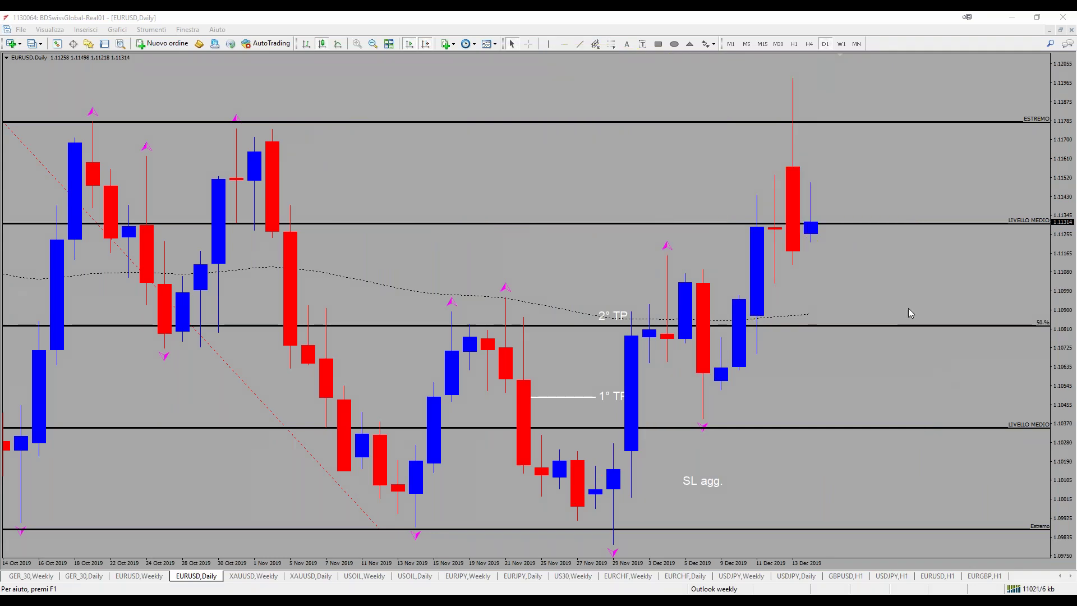
Measure the price distances around the 16 December candle, from its body up to the preceding candle's high, with the crosshair
middle_click(773, 171)
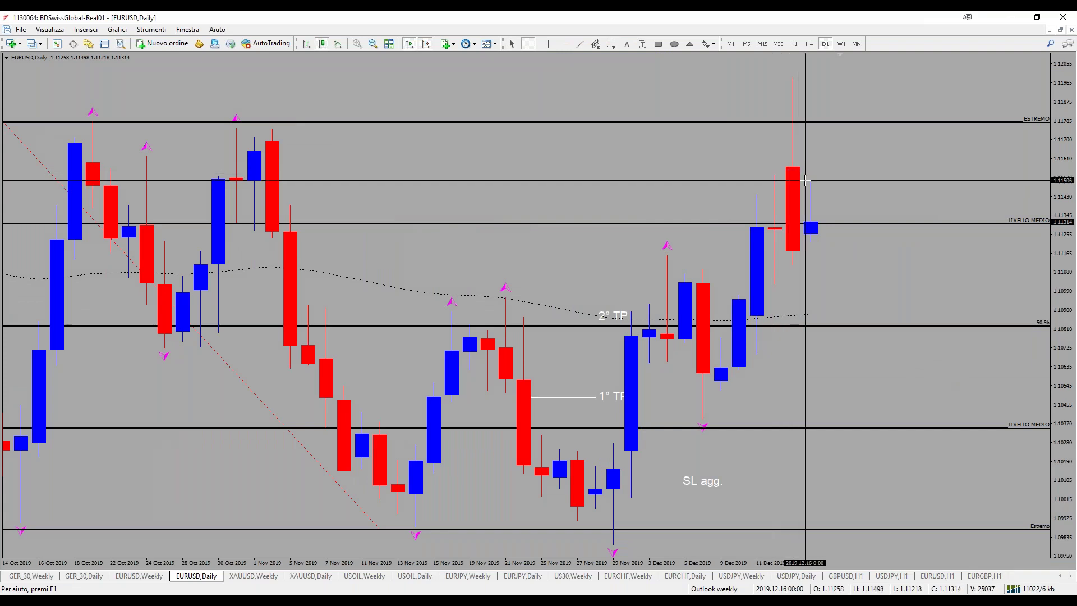
mouse_move(805, 227)
left_mouse_down()
mouse_move(817, 167)
mouse_move(815, 225)
left_mouse_up()
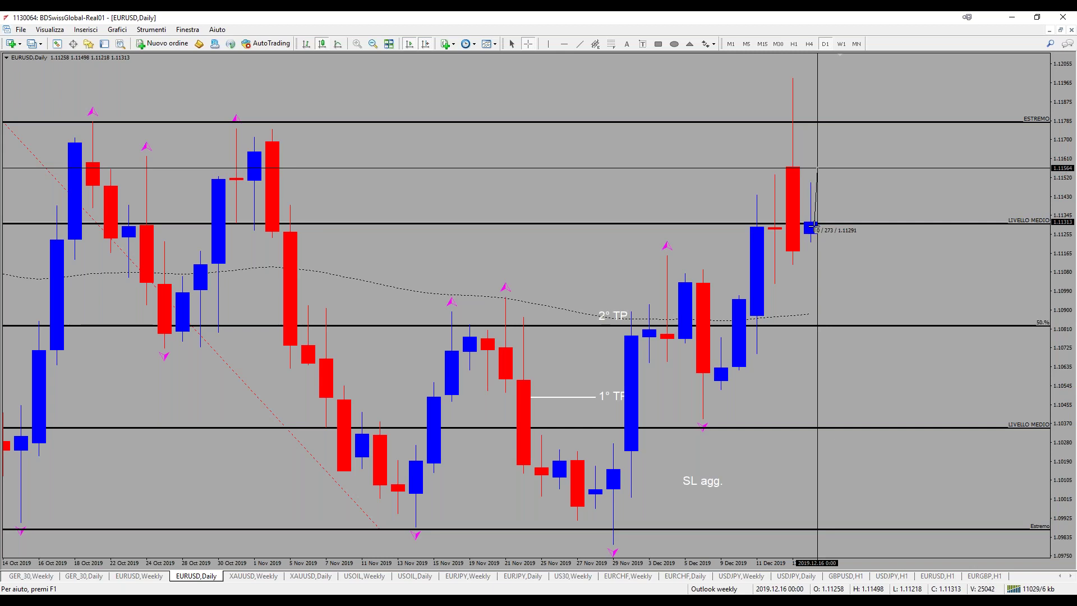
left_click_drag(814, 227, 813, 78)
key("ctrl+f")
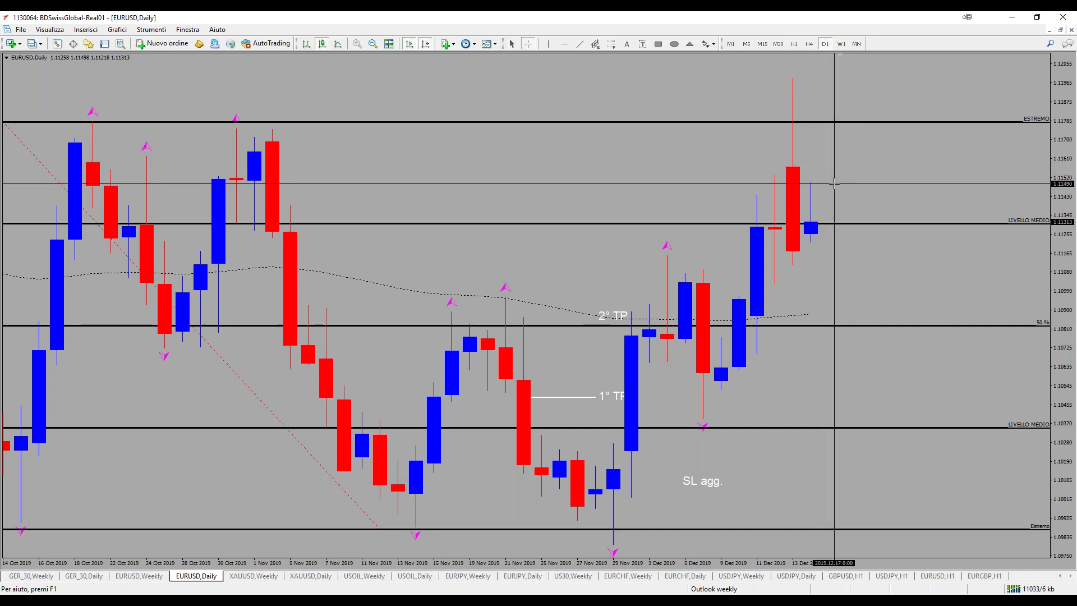
left_click_drag(827, 168, 824, 100)
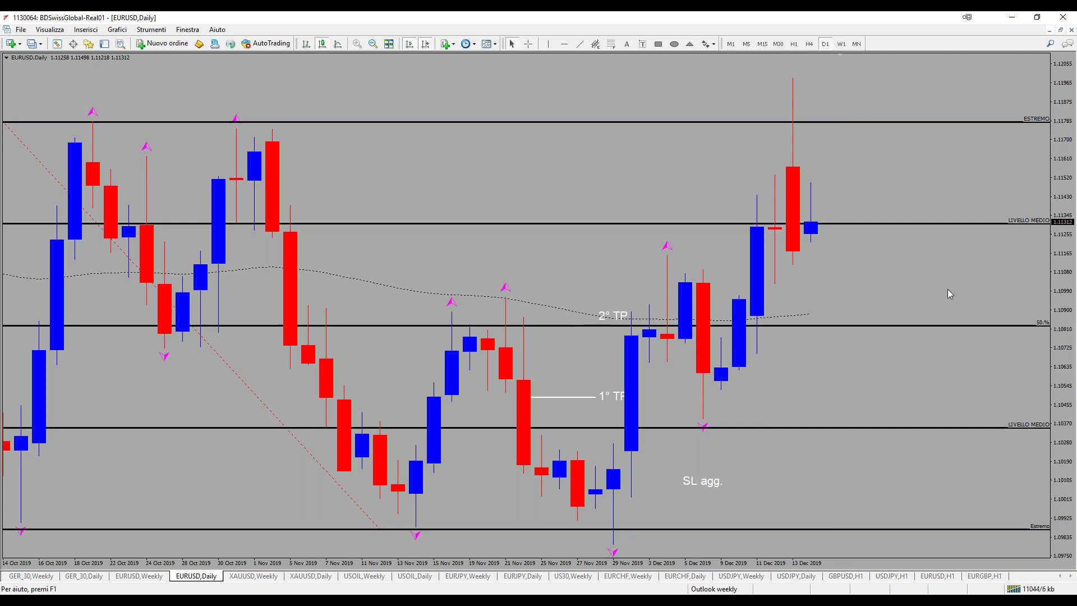
Move the 1° TP label to sit just above its short white trendline
middle_click(560, 392)
middle_click(622, 402)
double_click(622, 402)
left_click_drag(593, 382, 557, 372)
Measure the distance from the 1° TP line to the 2° TP level and the rise beyond it with the crosshair
middle_click(553, 399)
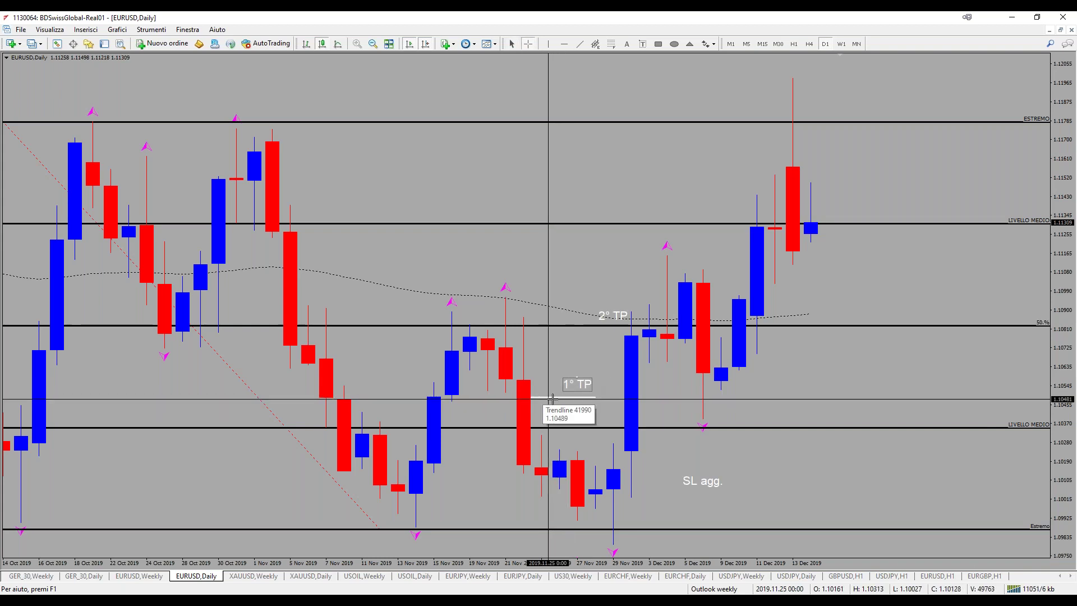
left_click_drag(623, 361, 625, 319)
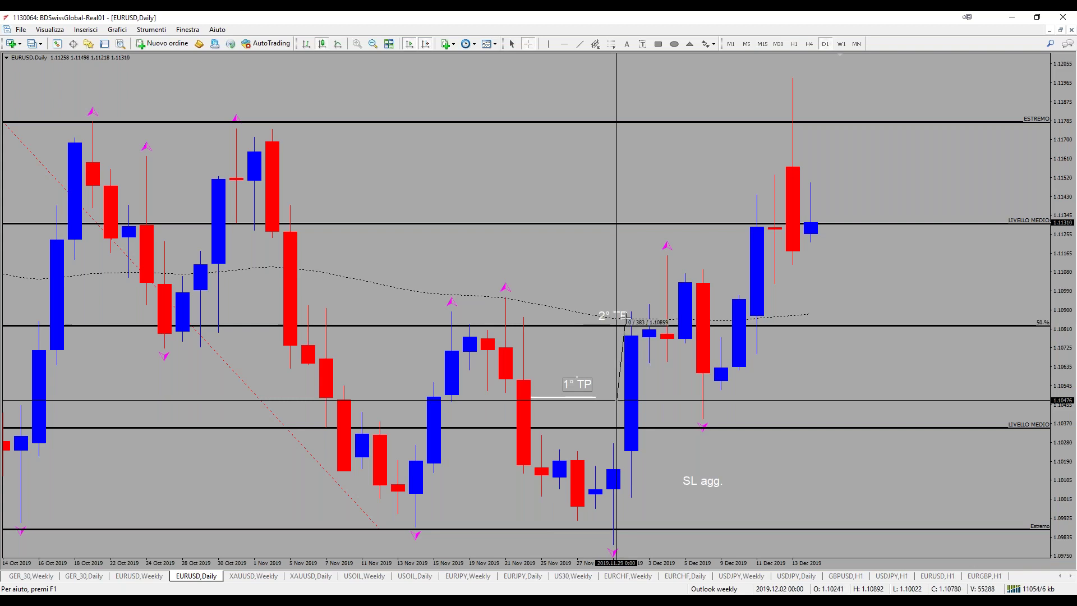
left_click_drag(682, 295, 873, 193)
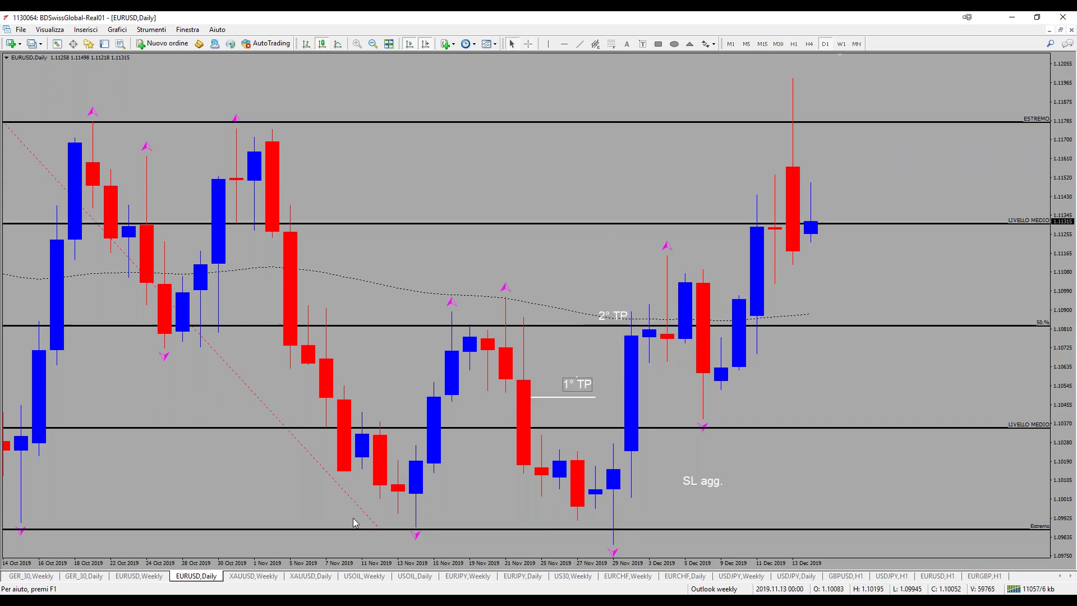
Open a new EURGBP chart from the Forex symbols
left_click(19, 48)
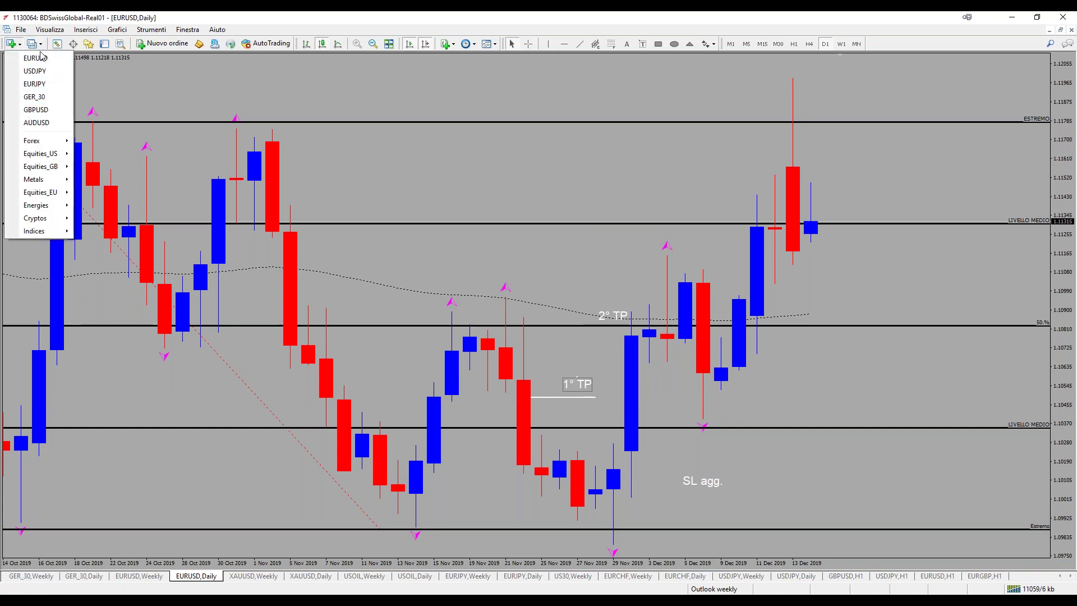
mouse_move(63, 143)
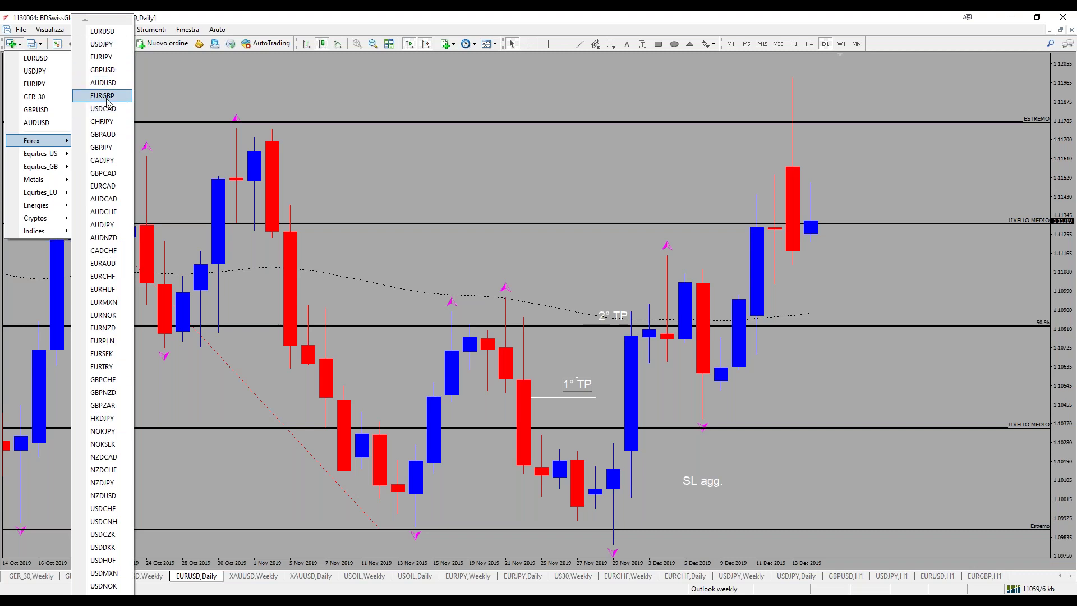
left_click(106, 97)
Apply the Outlook W. template to the EURGBP chart and set its timeframe to weekly
right_click(477, 316)
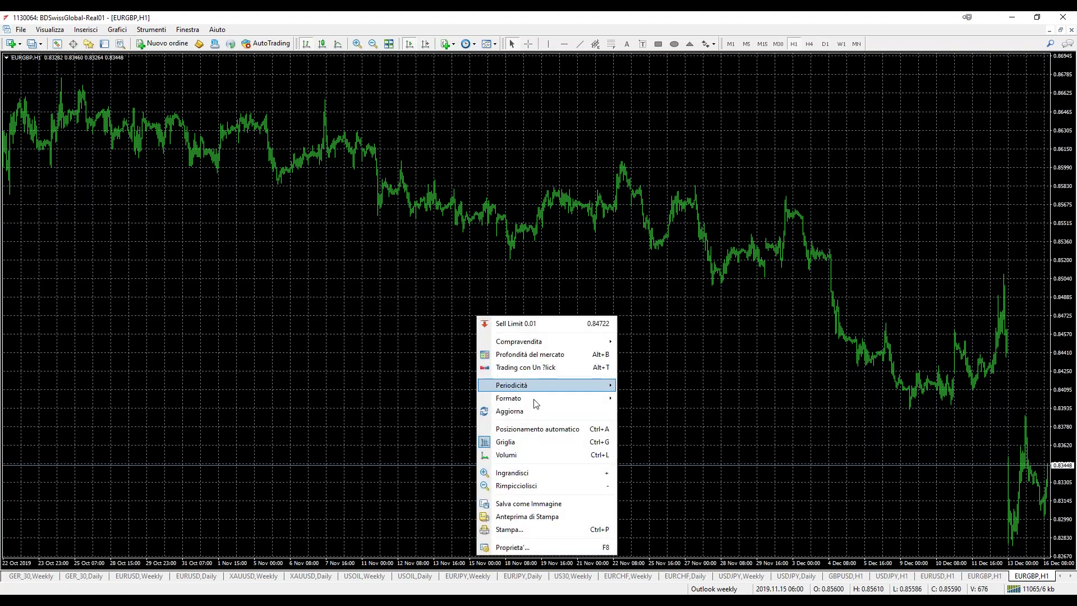
mouse_move(543, 398)
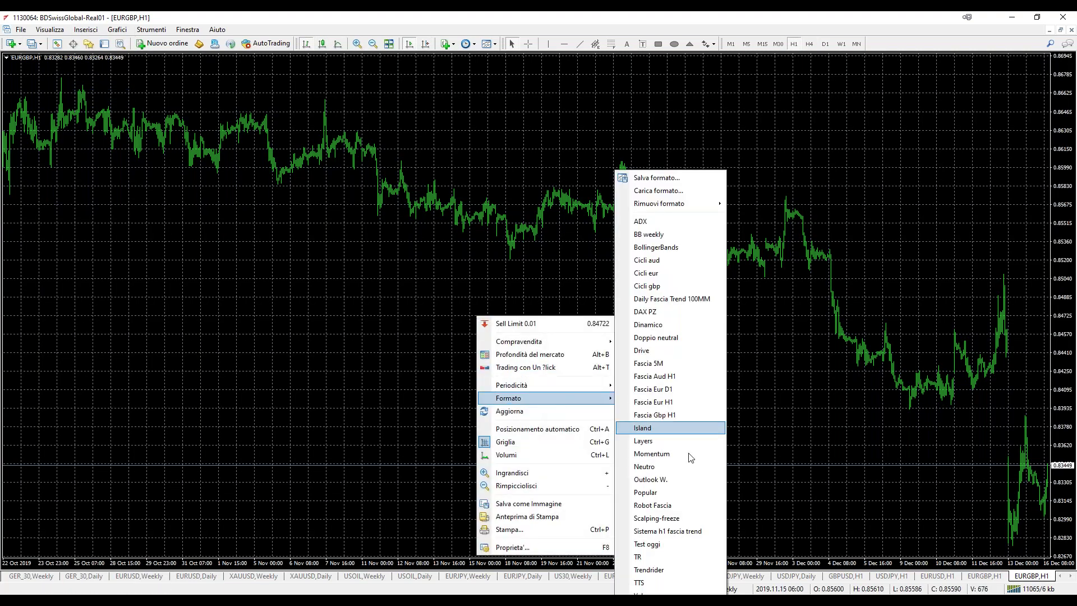
left_click(678, 485)
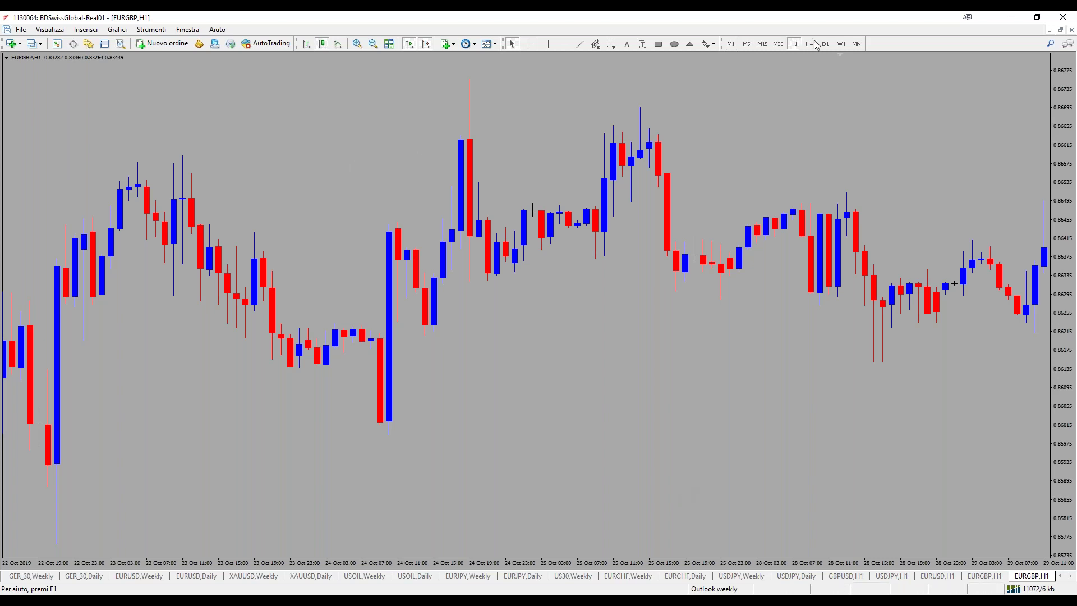
left_click(841, 44)
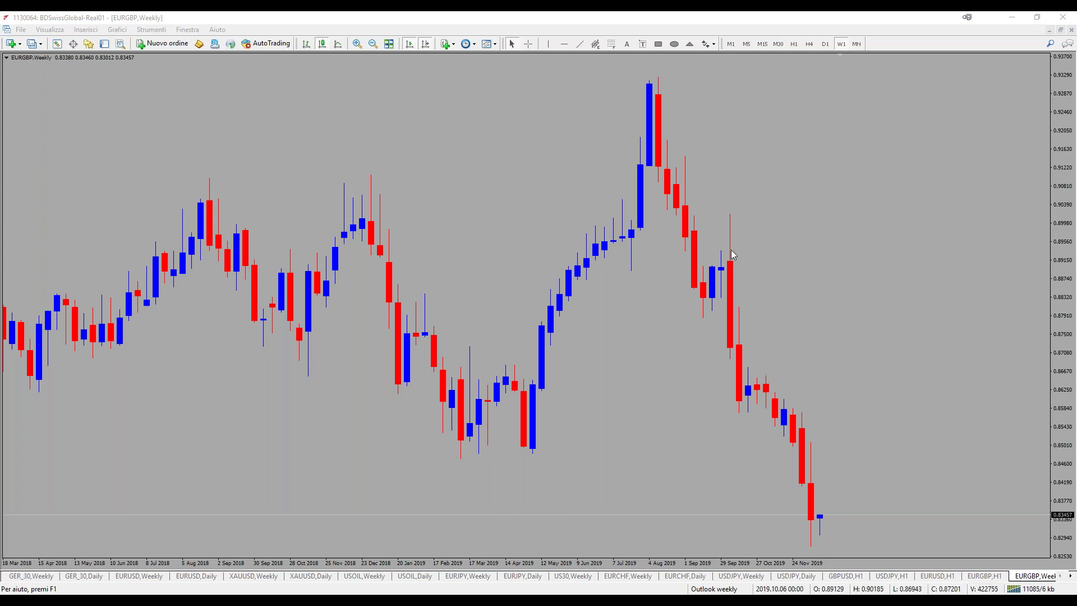
Examine the EURGBP weekly swings from the May 2019 low and August 2019 high to the December low with the crosshair
middle_click(507, 435)
left_click_drag(540, 451, 812, 523)
middle_click(653, 84)
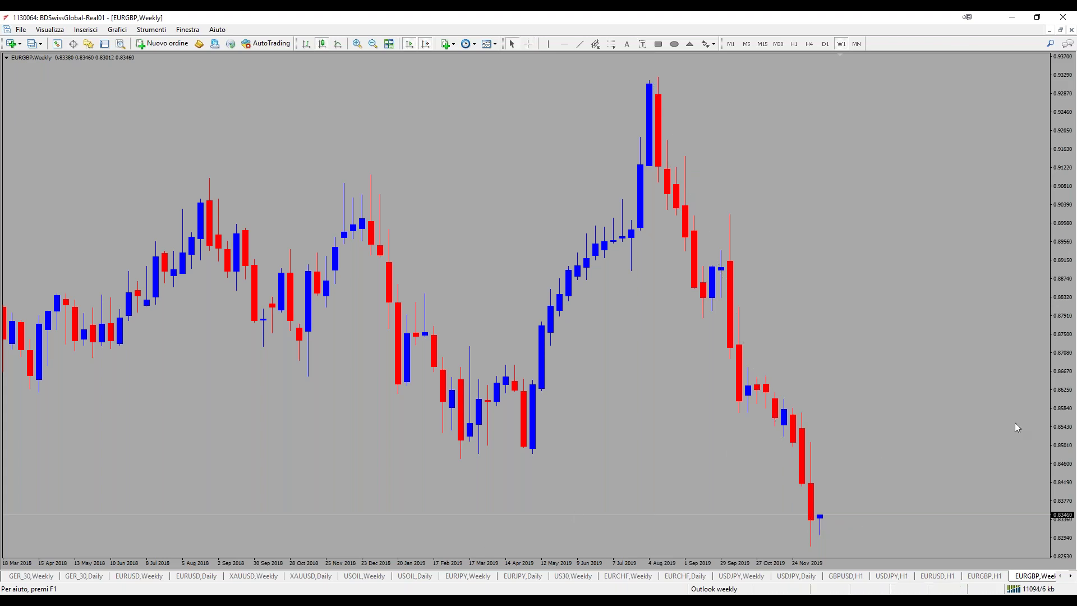
Place a horizontal line at about 0.8302 along the late 2016 and December 2019 lows of the zoomed-out EURGBP weekly chart
left_click(373, 44)
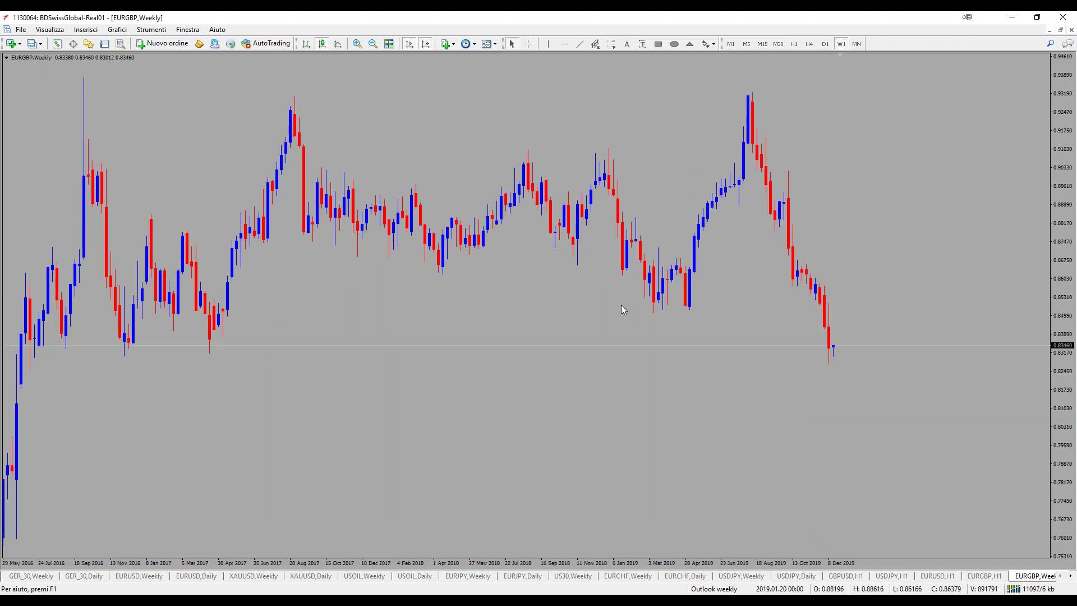
left_click(564, 43)
left_click(544, 273)
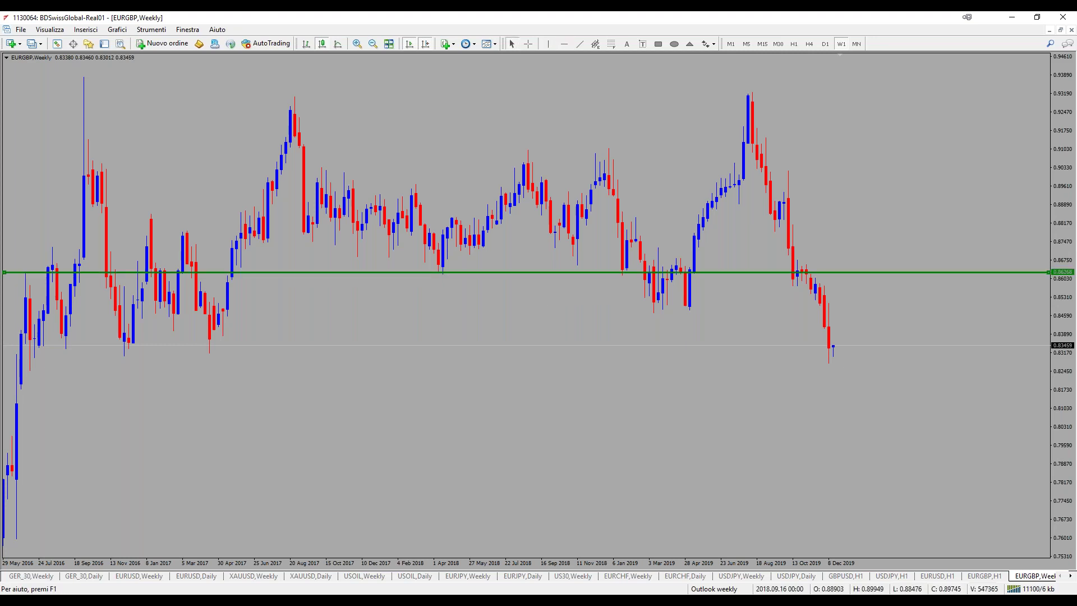
left_click_drag(540, 272, 562, 344)
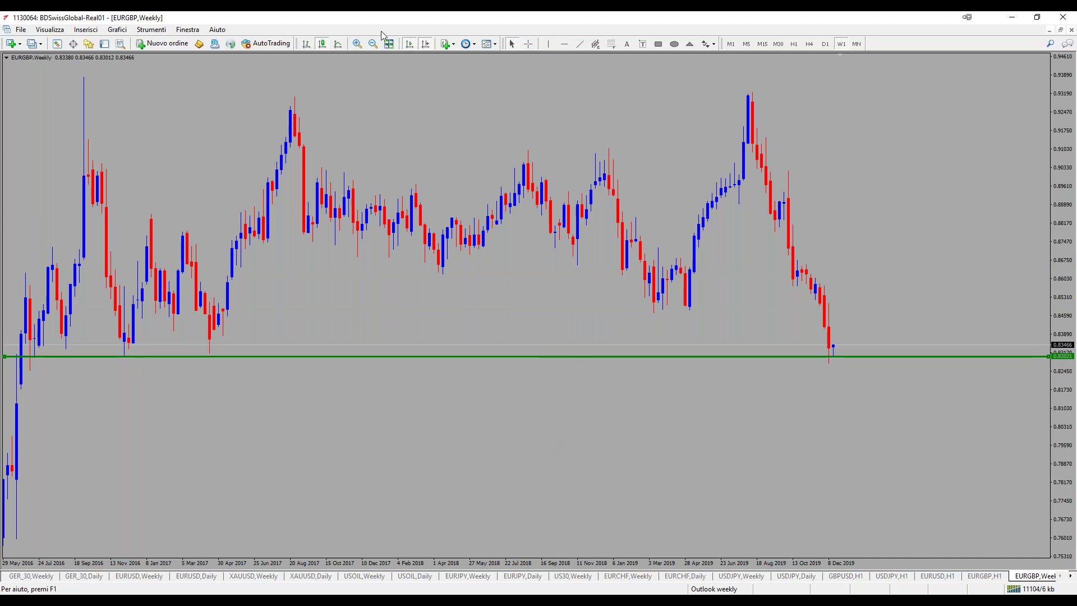
Display EURGBP as a line chart and set the chart's grid colour to Chartreuse
left_click(339, 46)
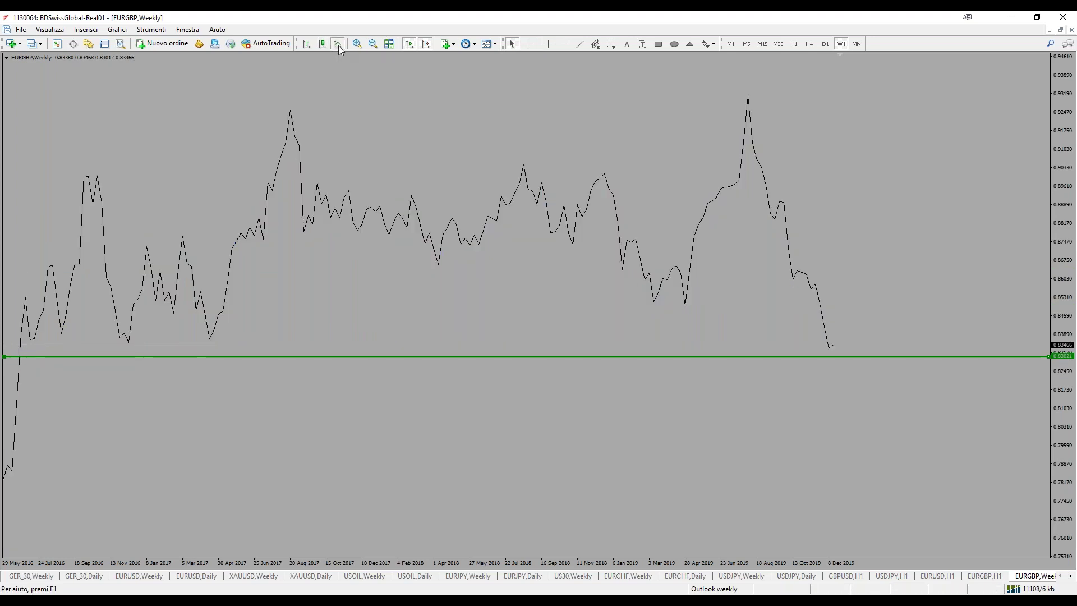
right_click(526, 117)
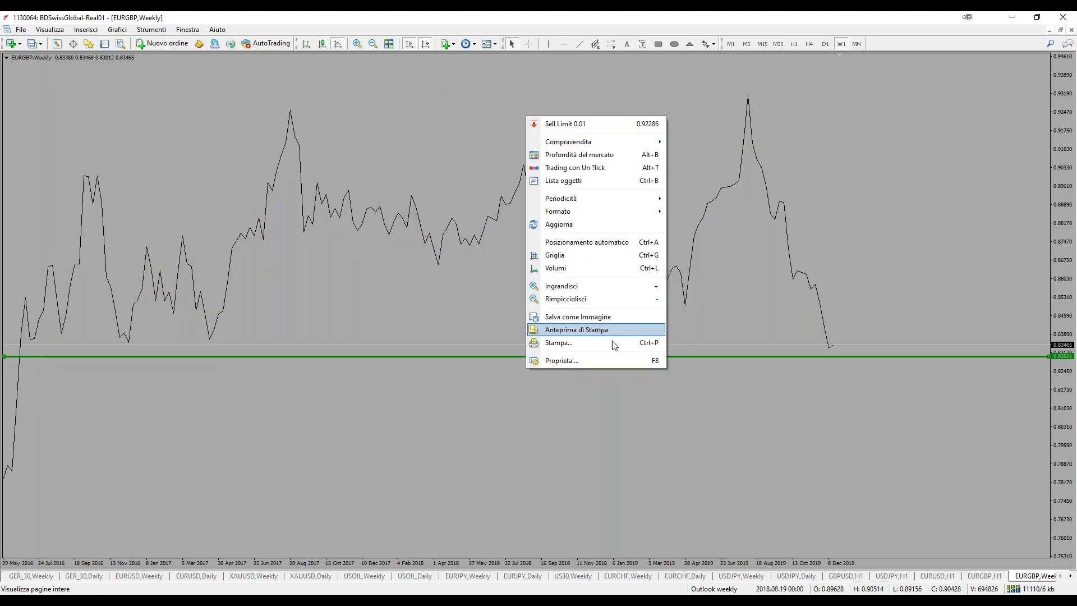
left_click(620, 358)
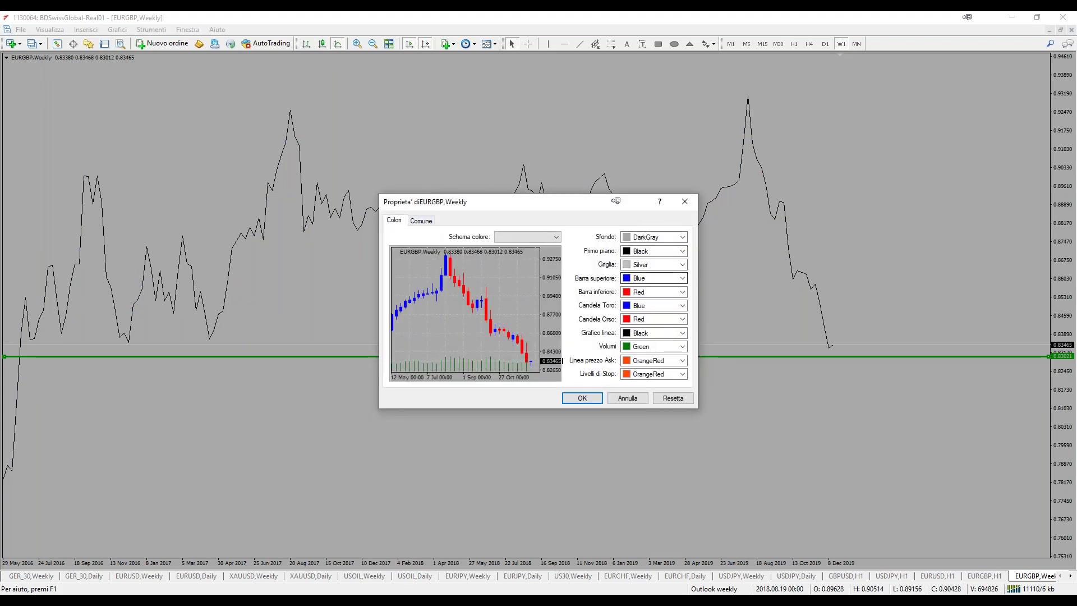
left_click(683, 265)
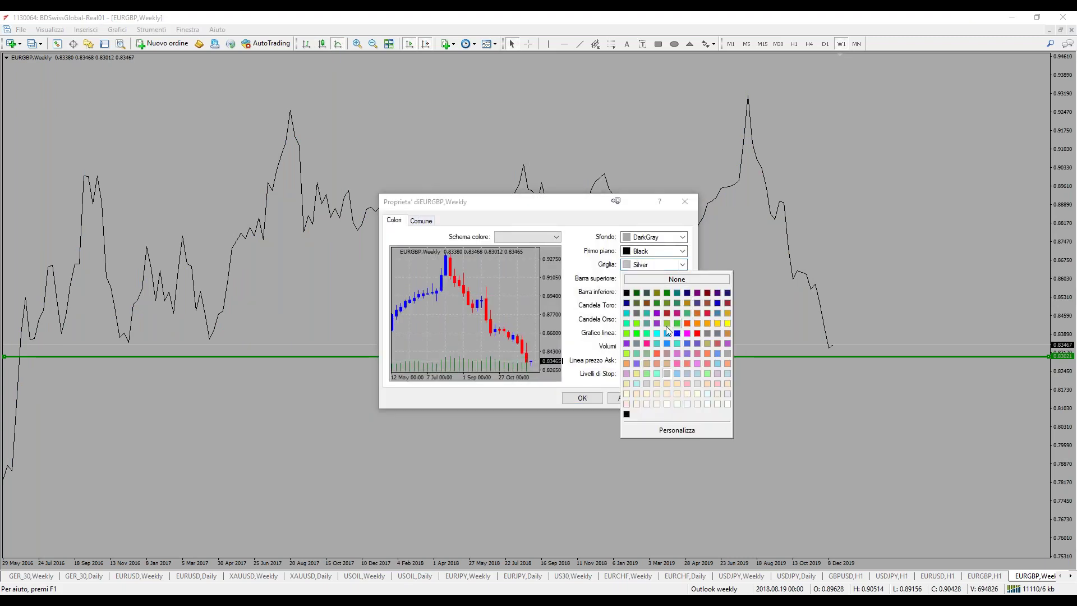
left_click(637, 323)
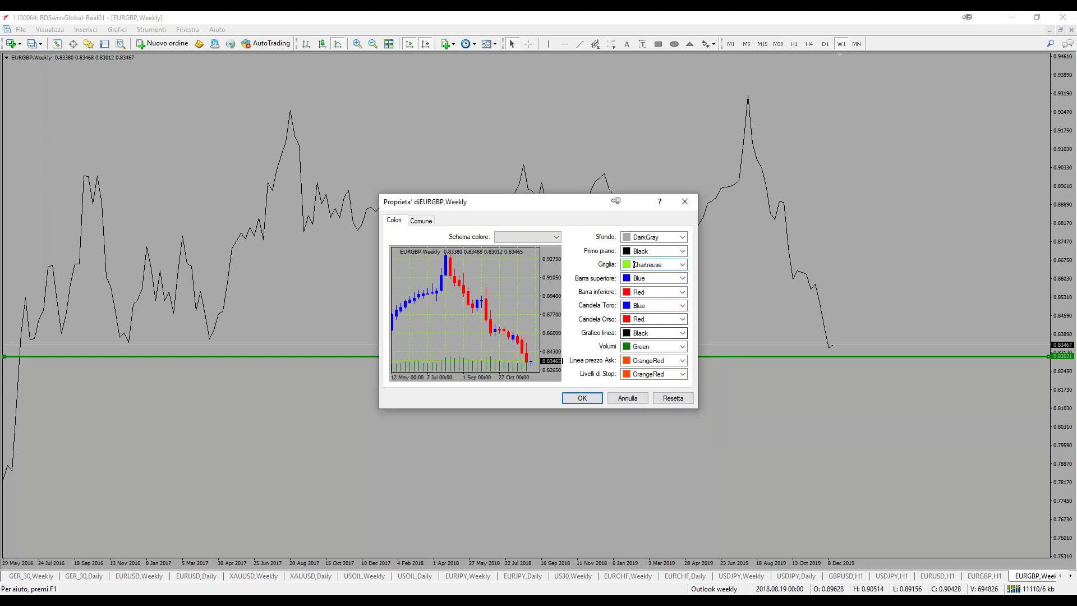
left_click(584, 398)
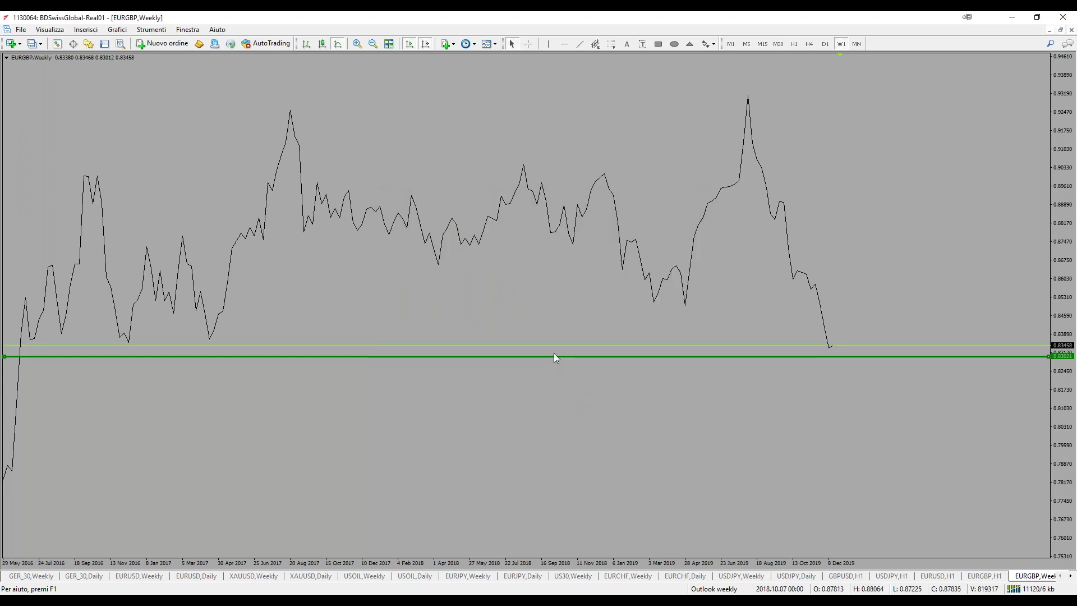
Compare the candlestick and line views and move the horizontal line to 0.83714 along the line chart's lows
left_click(321, 46)
left_click(336, 46)
mouse_move(344, 355)
left_mouse_down()
mouse_move(349, 340)
mouse_move(335, 338)
left_mouse_up()
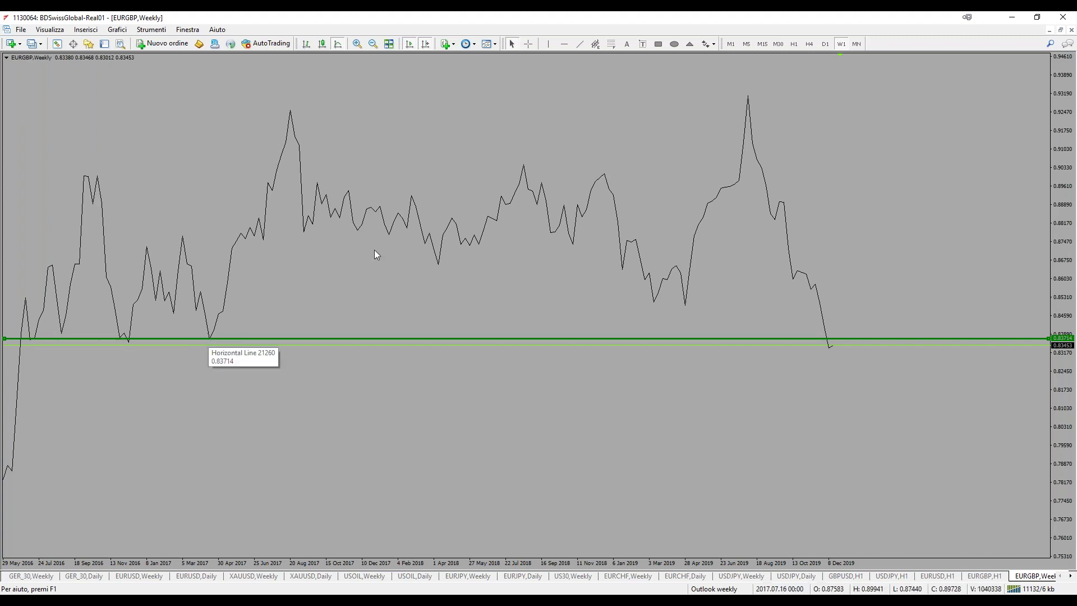
Return the EURGBP weekly chart to candlesticks and move the green horizontal line to about 0.831, along the candle lows
left_click(318, 49)
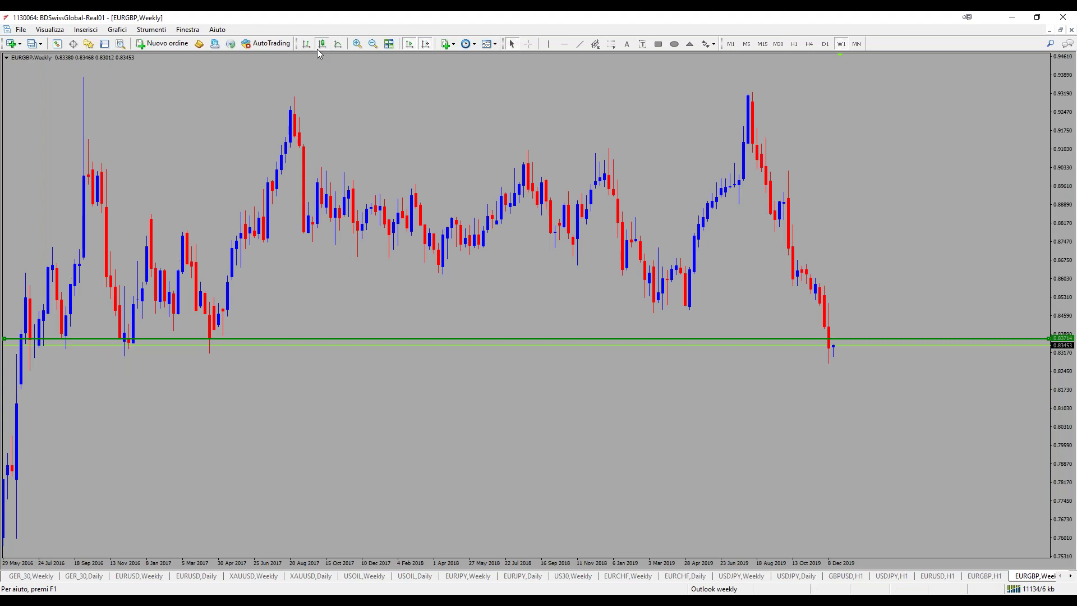
middle_click(120, 352)
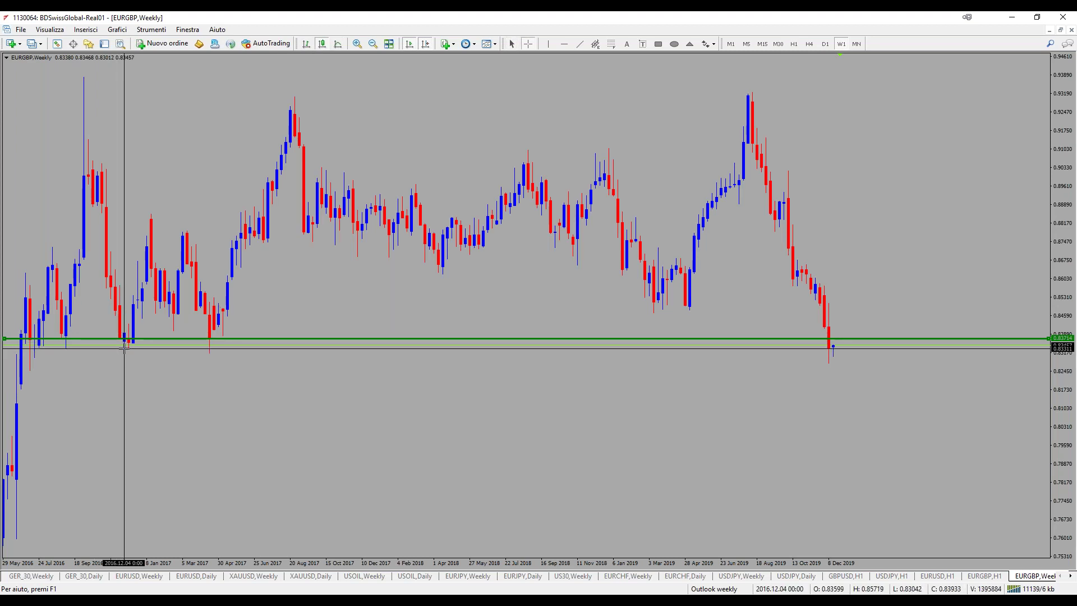
middle_click(123, 348)
left_click_drag(284, 339, 277, 354)
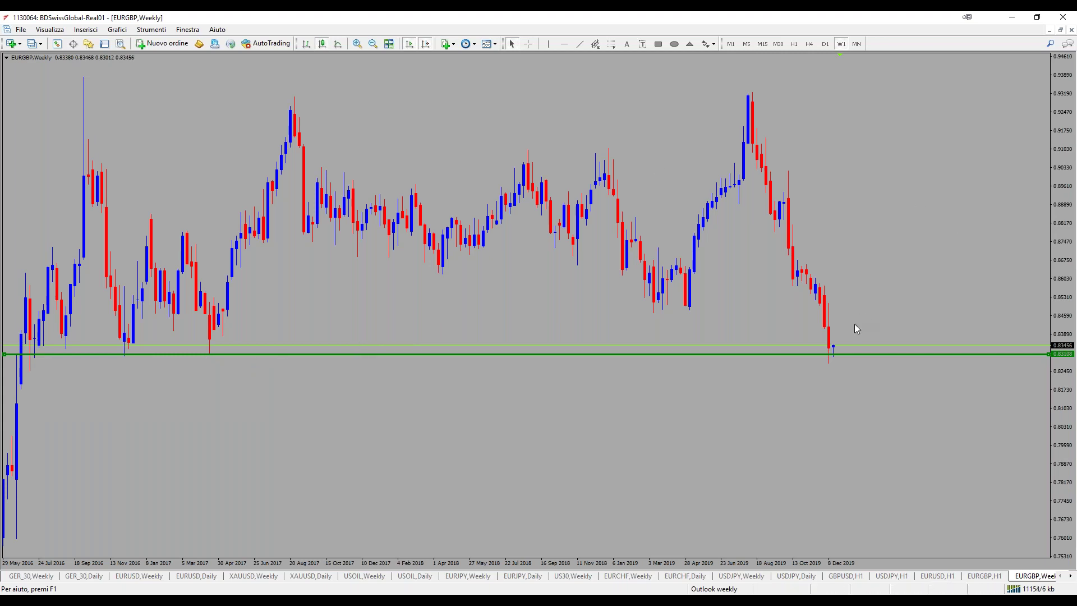
Examine with the crosshair the price action around the December 2019 low and the fall from the August 2019 high to the support line
middle_click(851, 344)
left_click_drag(844, 346, 848, 238)
left_click_drag(831, 306, 839, 352)
left_click(842, 354)
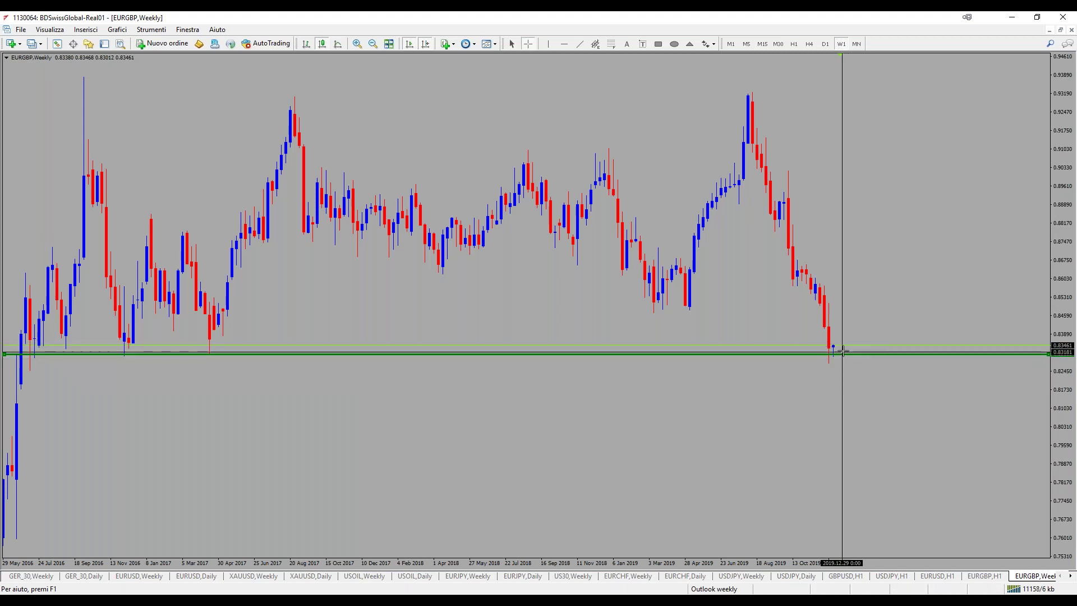
left_click_drag(898, 122, 929, 138)
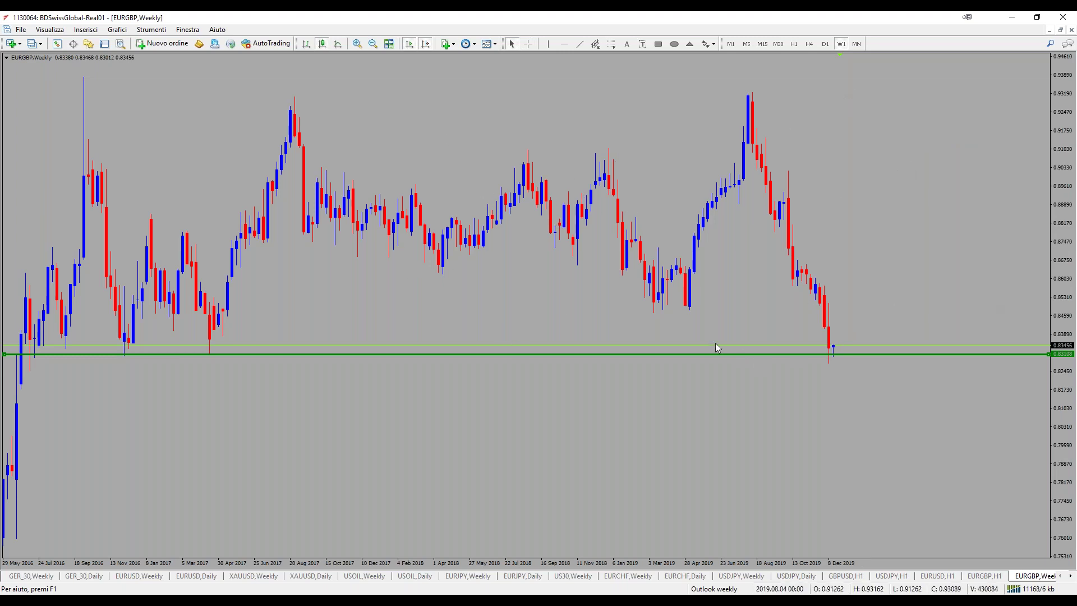
middle_click(714, 163)
left_click_drag(714, 163, 897, 356)
middle_click(765, 102)
left_click_drag(765, 101, 868, 363)
Add a second horizontal line coloured Red at about 0.9306, along the August 2017 and August 2019 highs
middle_click(662, 106)
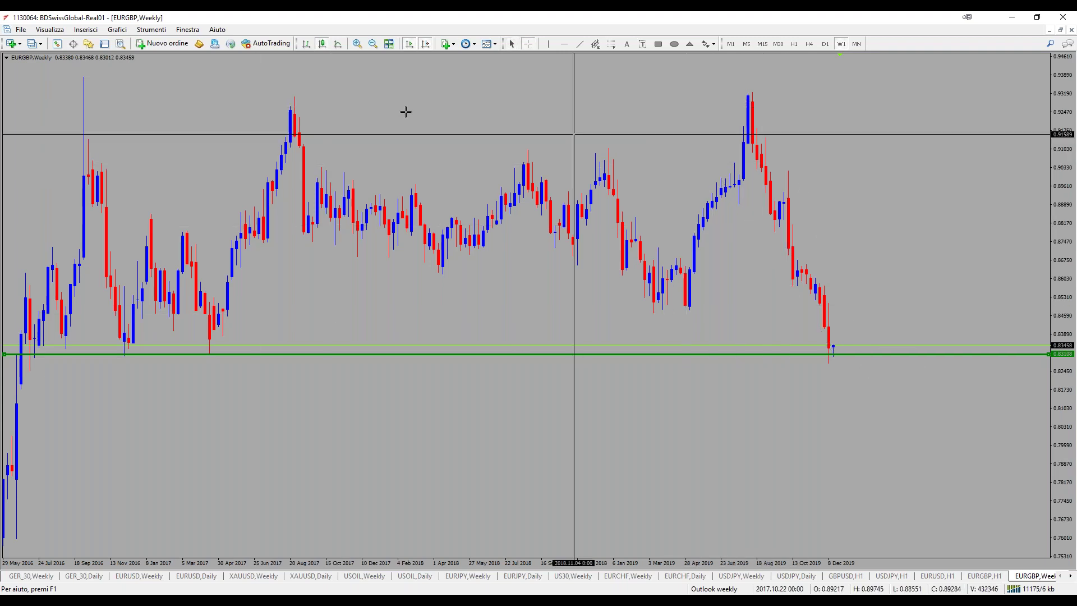
left_click(558, 88)
right_click(557, 89)
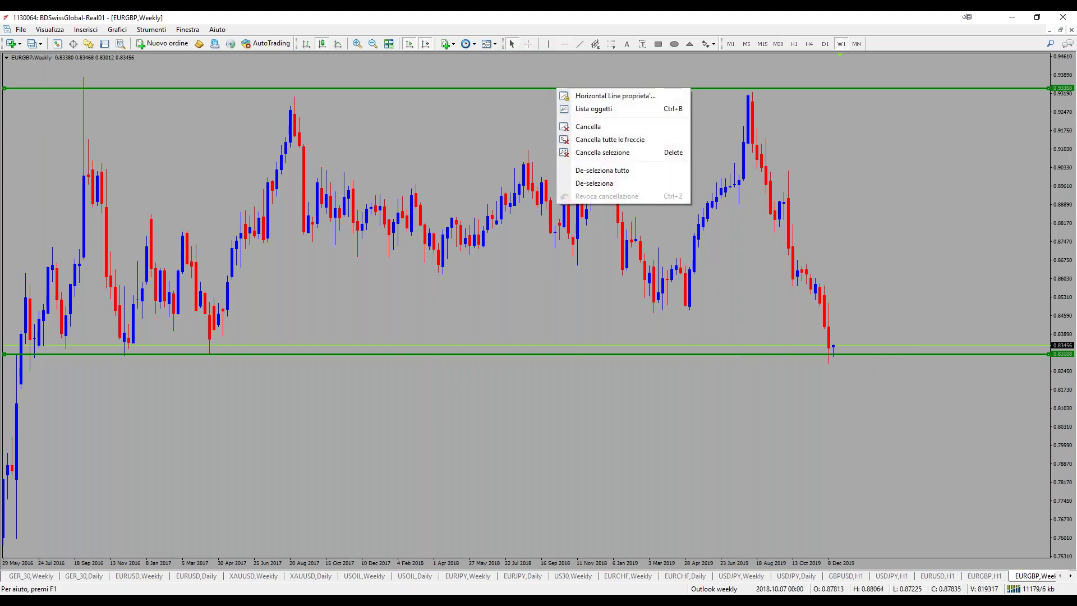
left_click(563, 96)
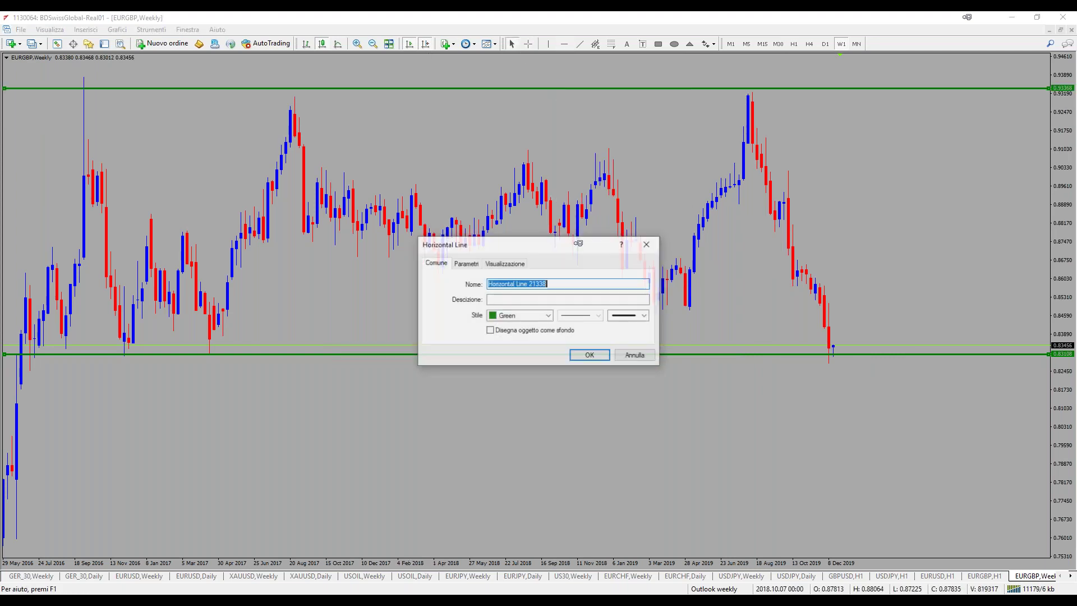
left_click(549, 316)
left_click(562, 383)
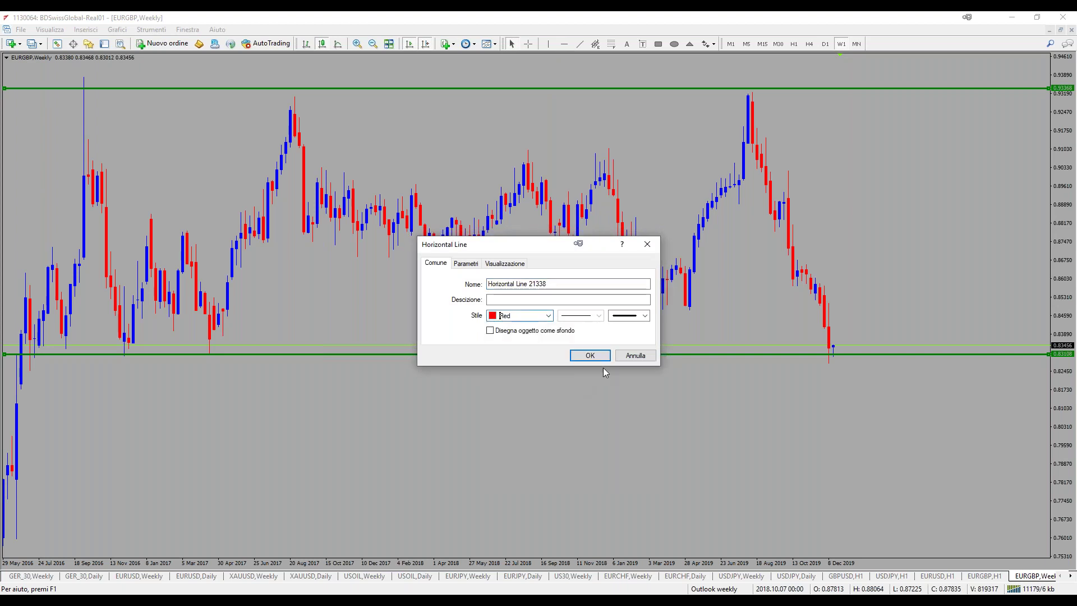
left_click(597, 354)
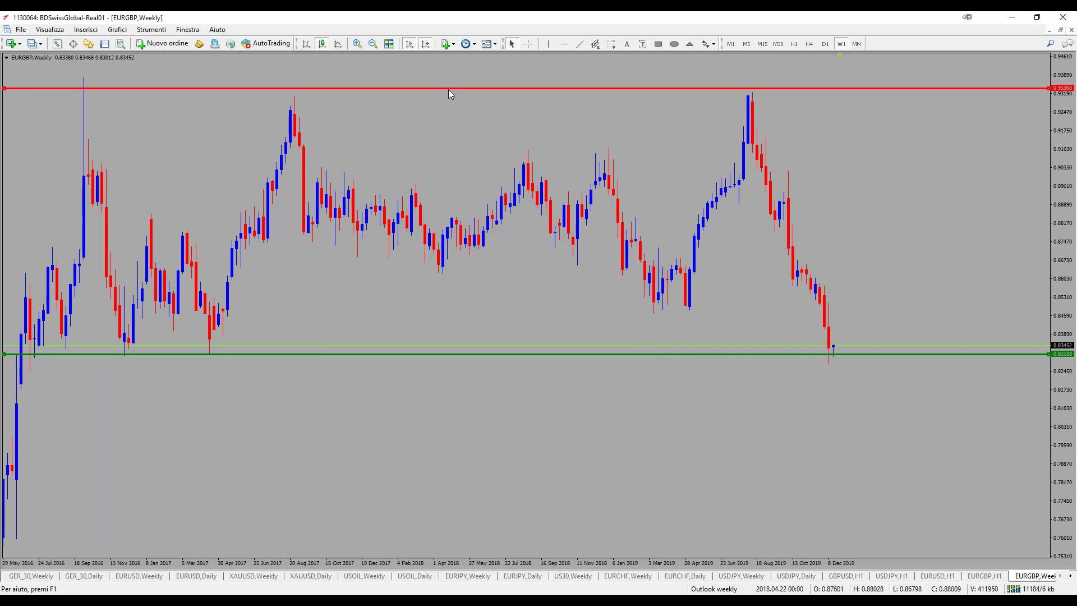
left_click_drag(447, 90, 312, 96)
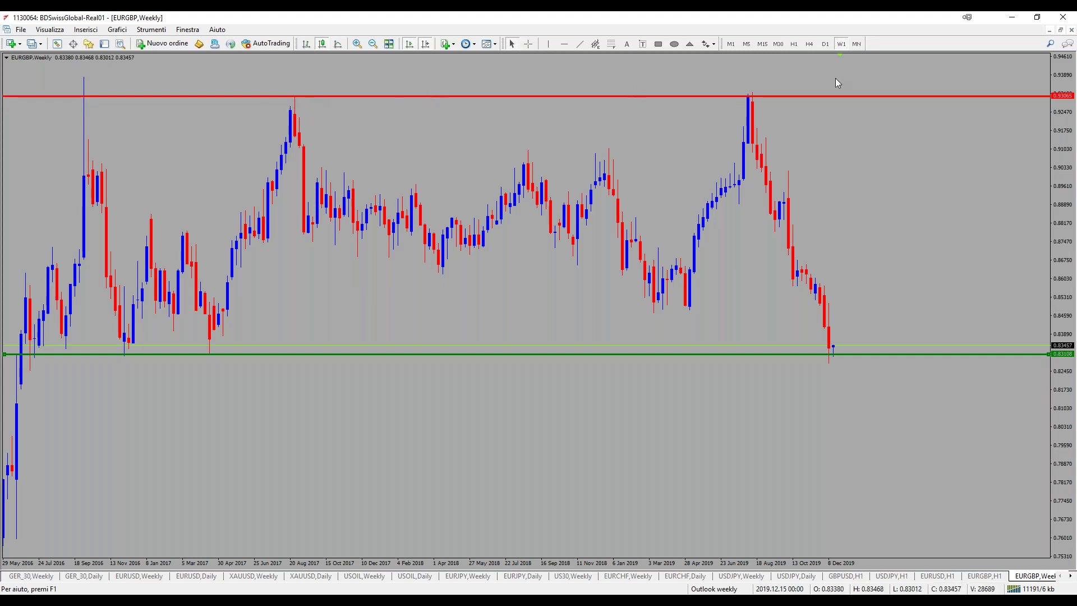
Measure the span from the green line to the red line and trace the descending lows from April 2018
middle_click(866, 227)
left_click_drag(826, 348, 851, 98)
middle_click(464, 250)
left_click_drag(443, 271, 952, 366)
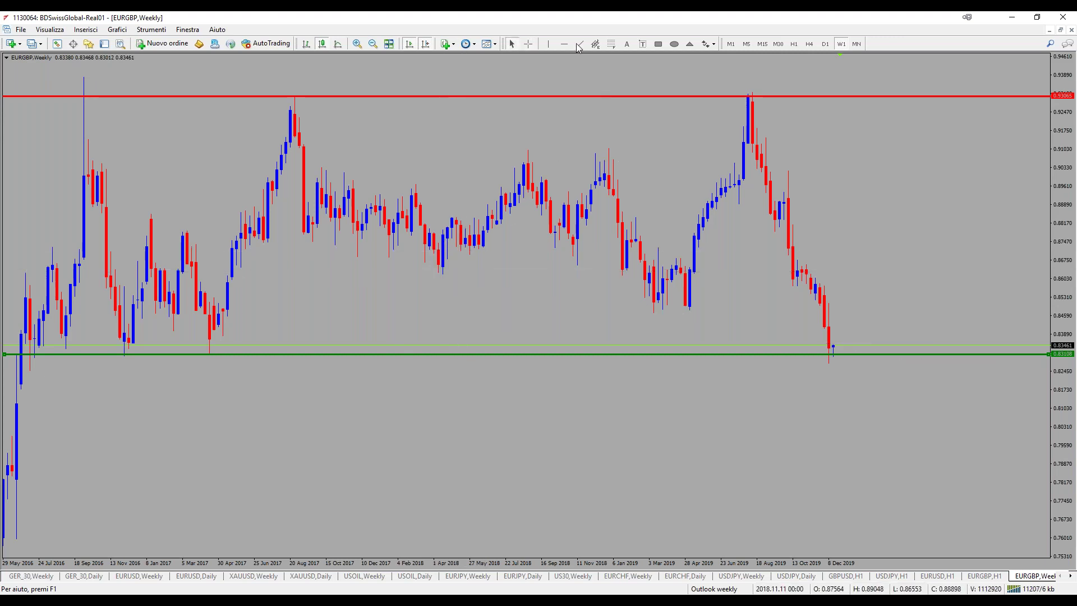
Draw a descending equidistant channel from the April 2018 low, with its upper edge starting at the August 2017 high
left_click(597, 45)
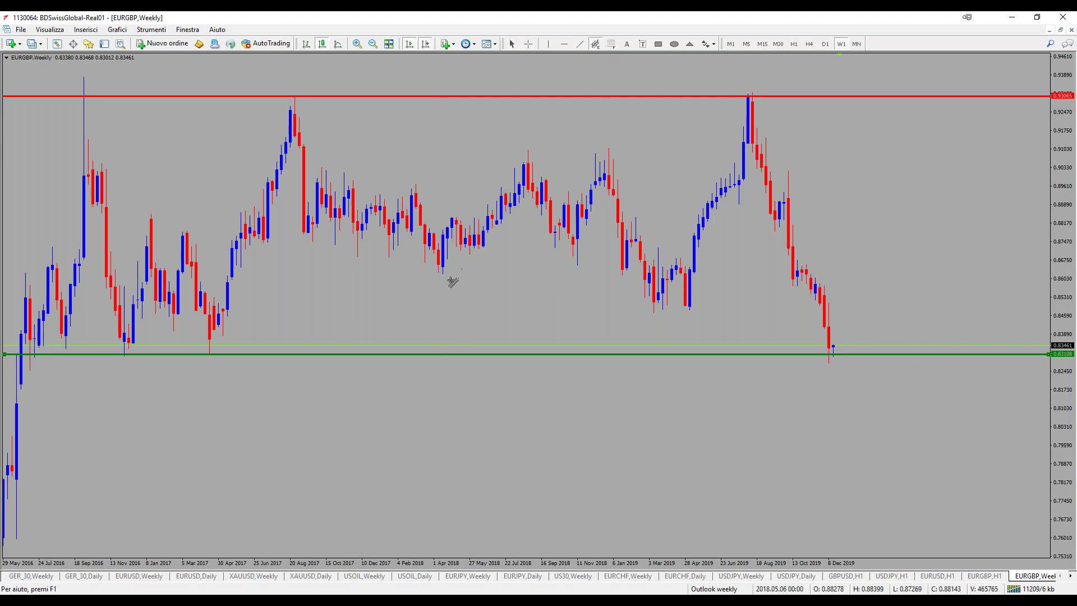
left_click_drag(443, 274, 1004, 379)
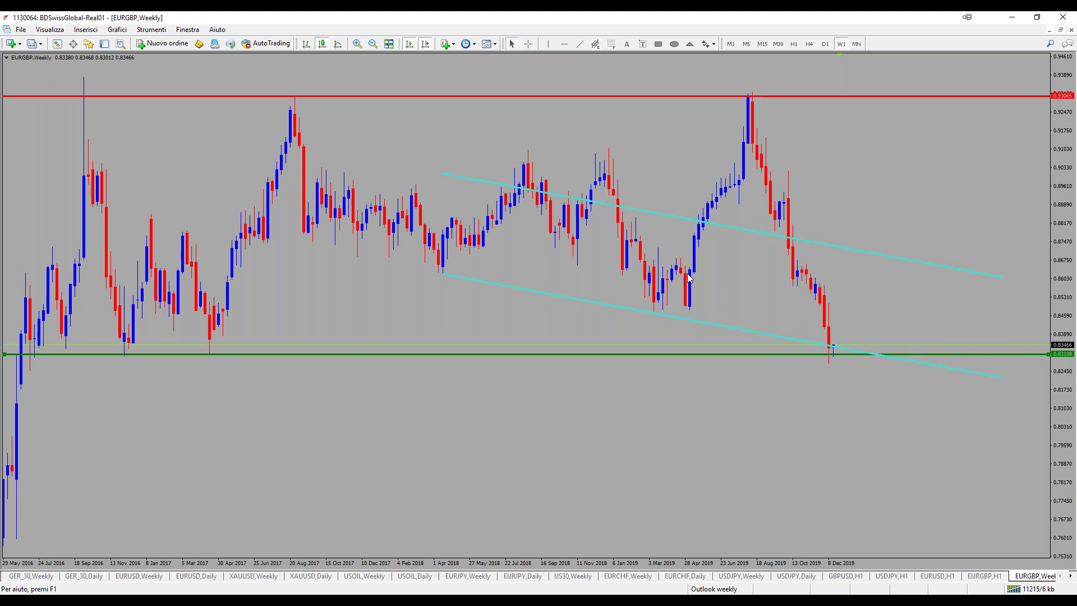
left_click_drag(457, 174, 292, 93)
left_click_drag(1061, 380, 1001, 336)
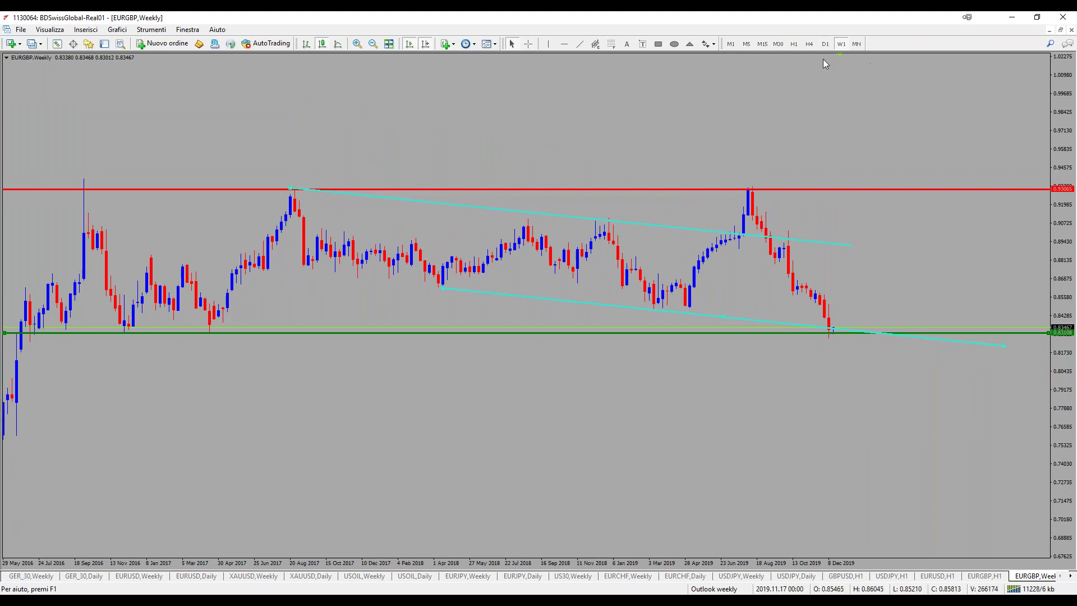
Extend the descending channel further beyond the latest candles while keeping its lower edge along the 2018 and 2019 lows
scroll(705, 377, "down", 5)
left_click_drag(692, 345, 906, 371)
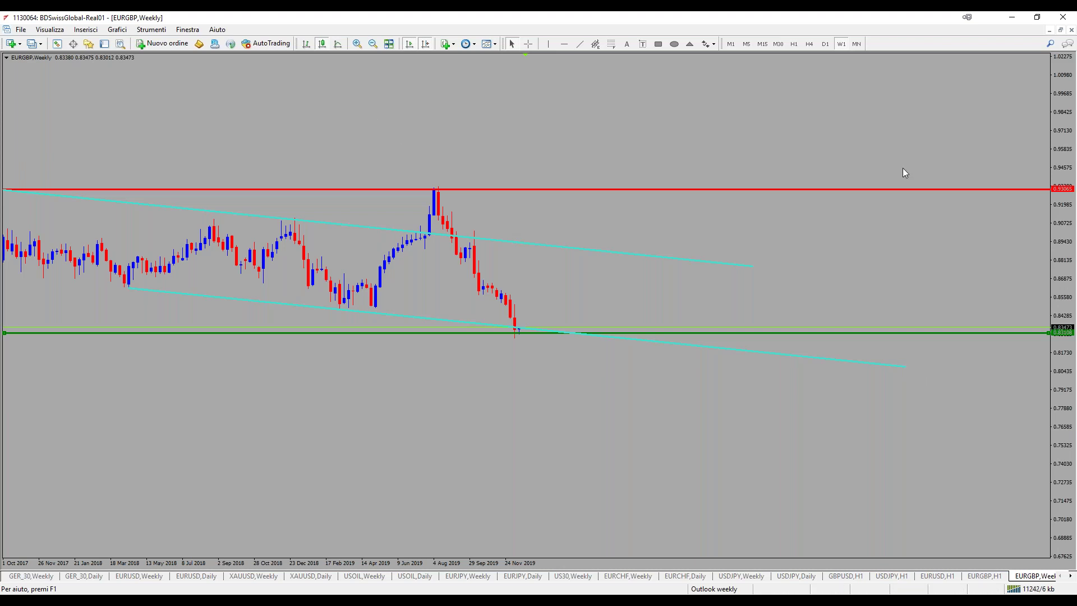
left_click_drag(1068, 225, 1053, 259)
left_click_drag(1062, 198, 1062, 203)
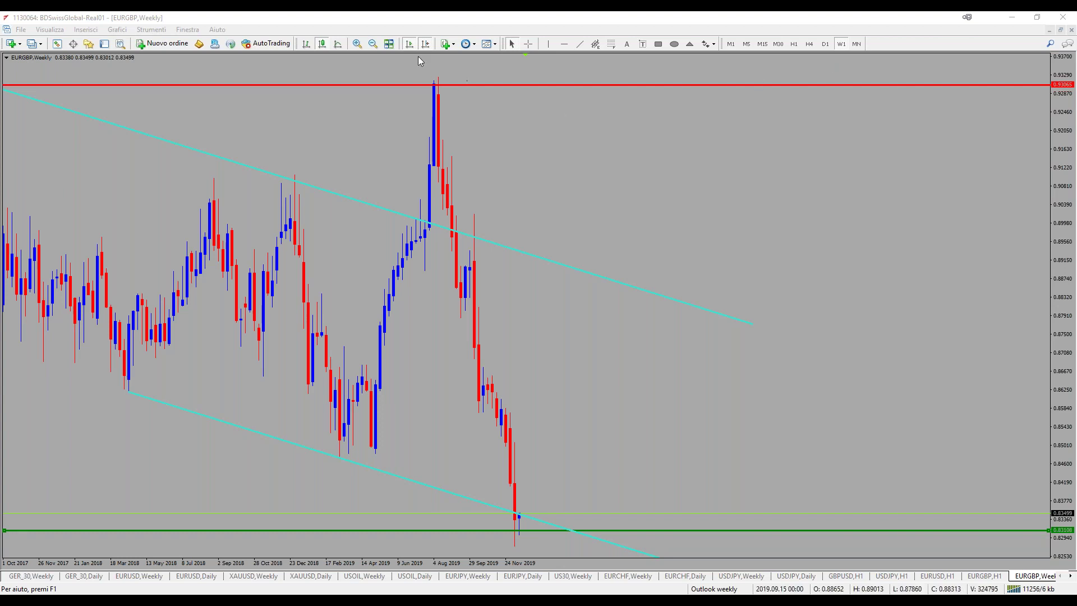
Examine the channel against the wider EURGBP history since 2012 and inspect the swings inside it with the crosshair
left_click(372, 47)
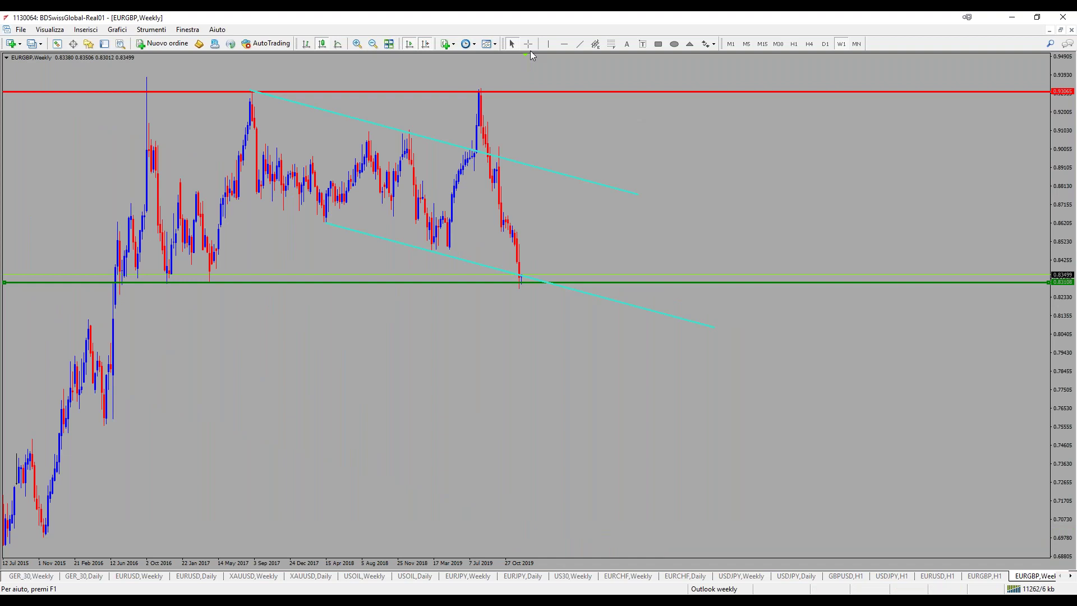
scroll(978, 79, "up", 5)
scroll(886, 89, "down", 1)
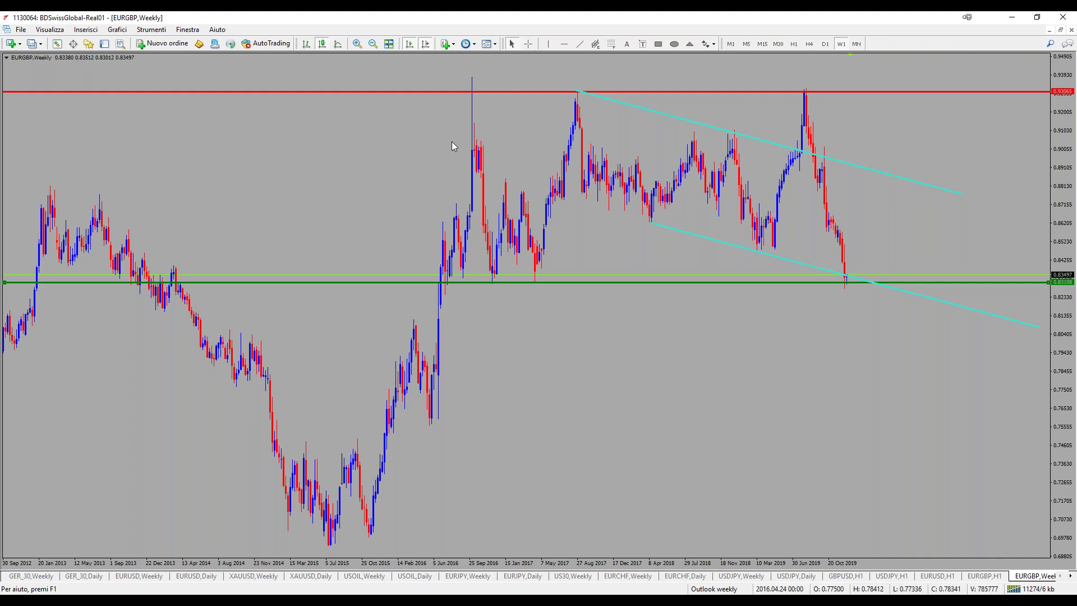
middle_click(633, 106)
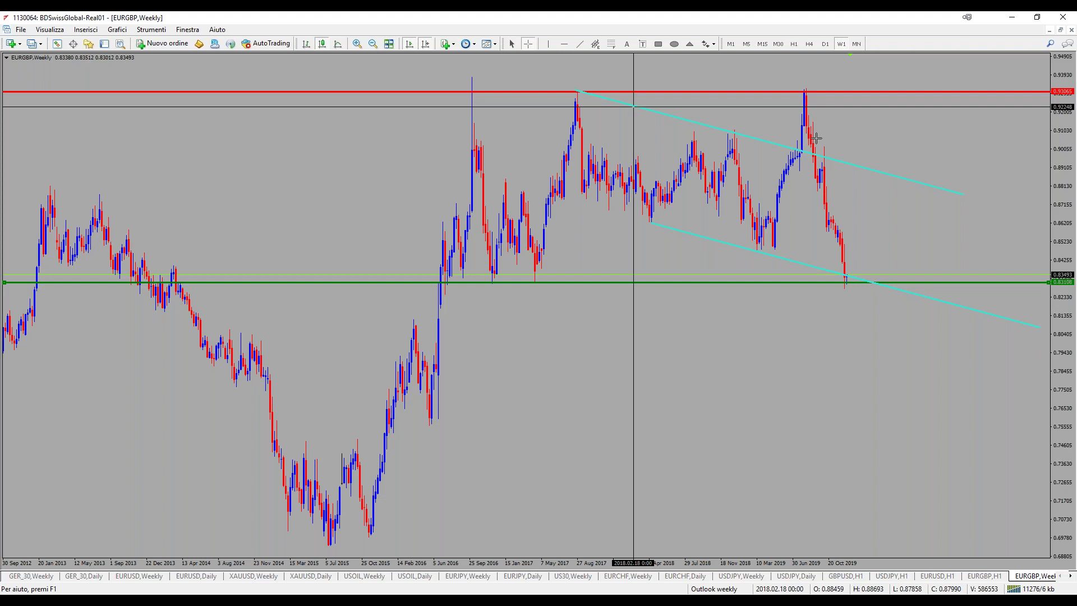
left_click_drag(608, 187, 761, 234)
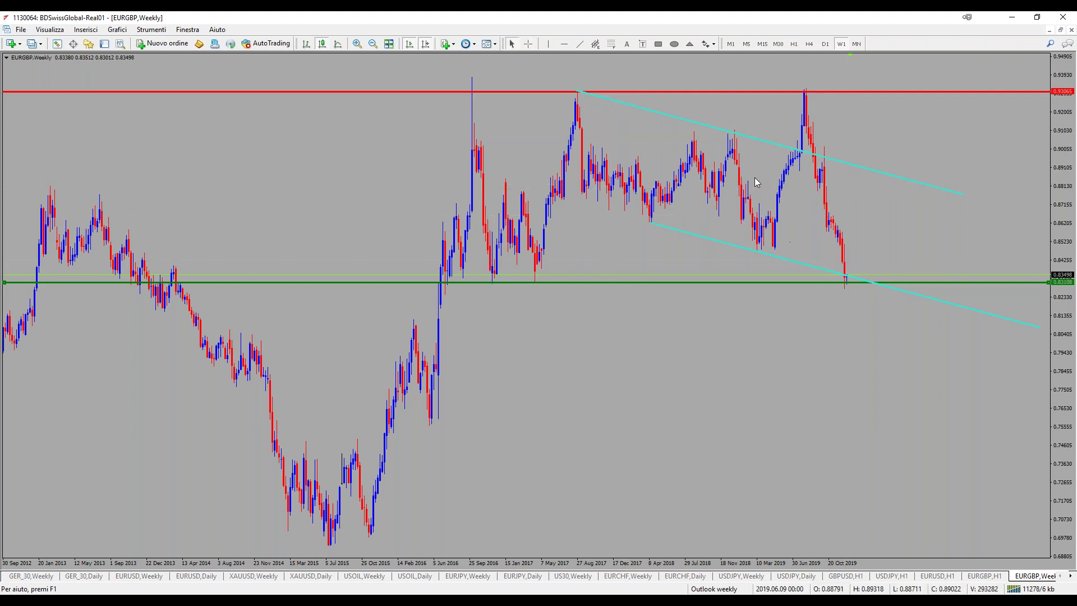
middle_click(682, 161)
middle_click(681, 181)
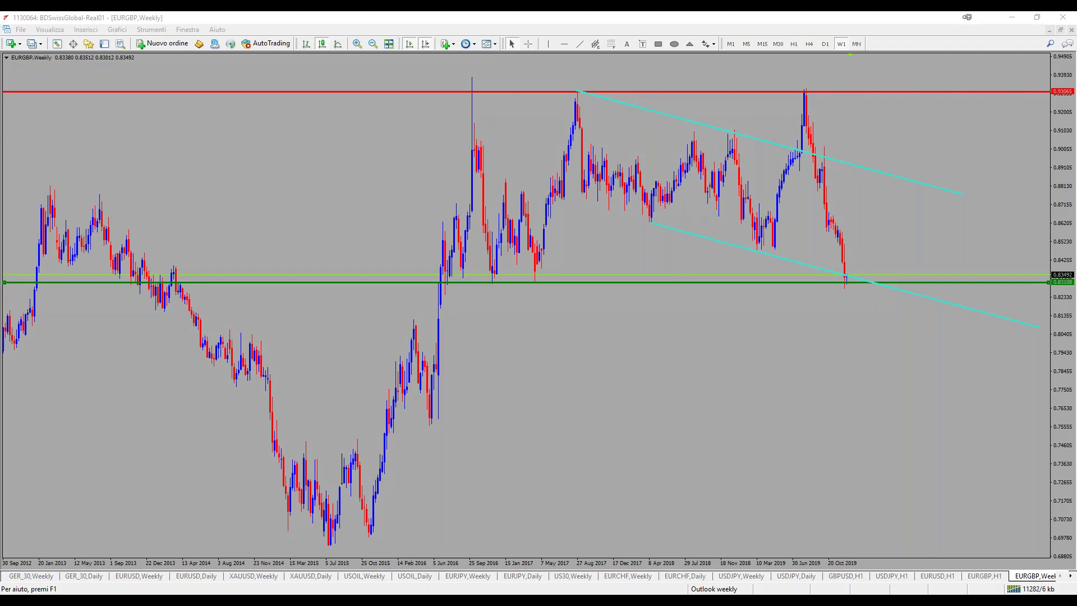
Sketch freehand the swings between the channel edges from the 2017 high, circling key turning points, and project a rebound from the December 2019 low
mouse_move(559, 83)
left_mouse_down()
mouse_move(564, 73)
mouse_move(585, 81)
mouse_move(645, 225)
mouse_move(633, 239)
left_mouse_up()
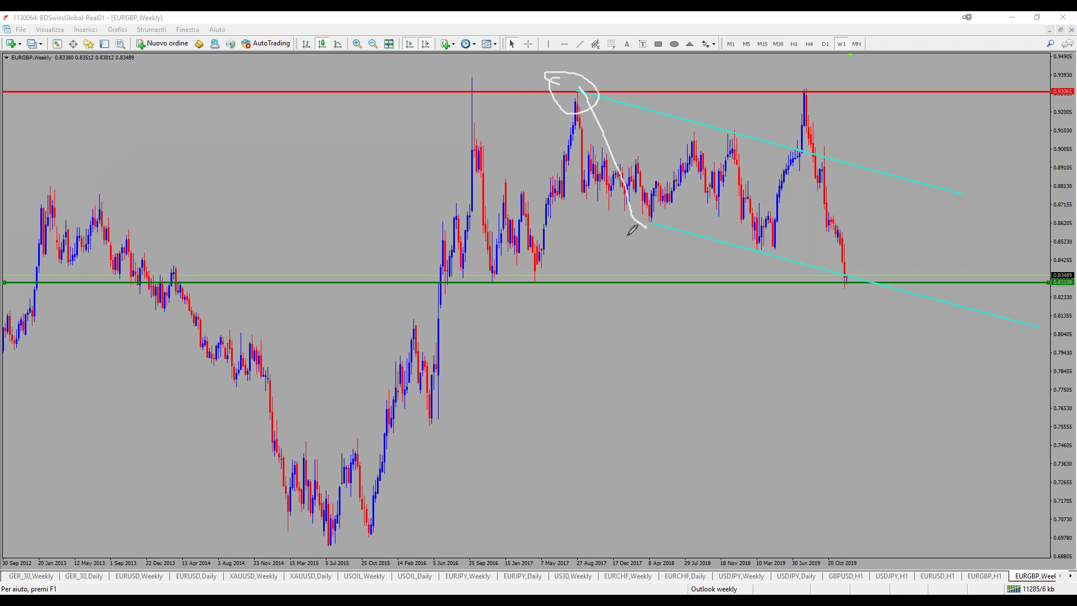
left_click_drag(573, 82, 578, 89)
mouse_move(632, 206)
left_mouse_down()
mouse_move(664, 221)
mouse_move(645, 203)
mouse_move(651, 223)
mouse_move(737, 129)
mouse_move(763, 188)
mouse_move(763, 246)
mouse_move(804, 149)
mouse_move(820, 149)
mouse_move(798, 150)
mouse_move(802, 89)
mouse_move(817, 91)
mouse_move(808, 170)
mouse_move(891, 156)
left_mouse_up()
left_click_drag(815, 157, 841, 200)
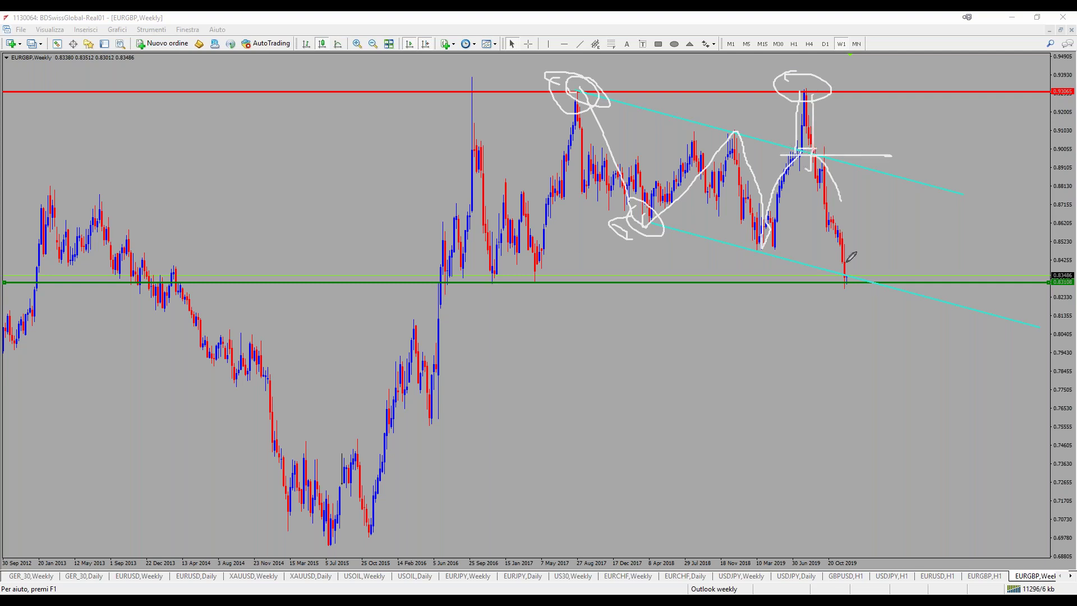
mouse_move(848, 261)
left_mouse_down()
mouse_move(849, 270)
mouse_move(917, 185)
left_mouse_up()
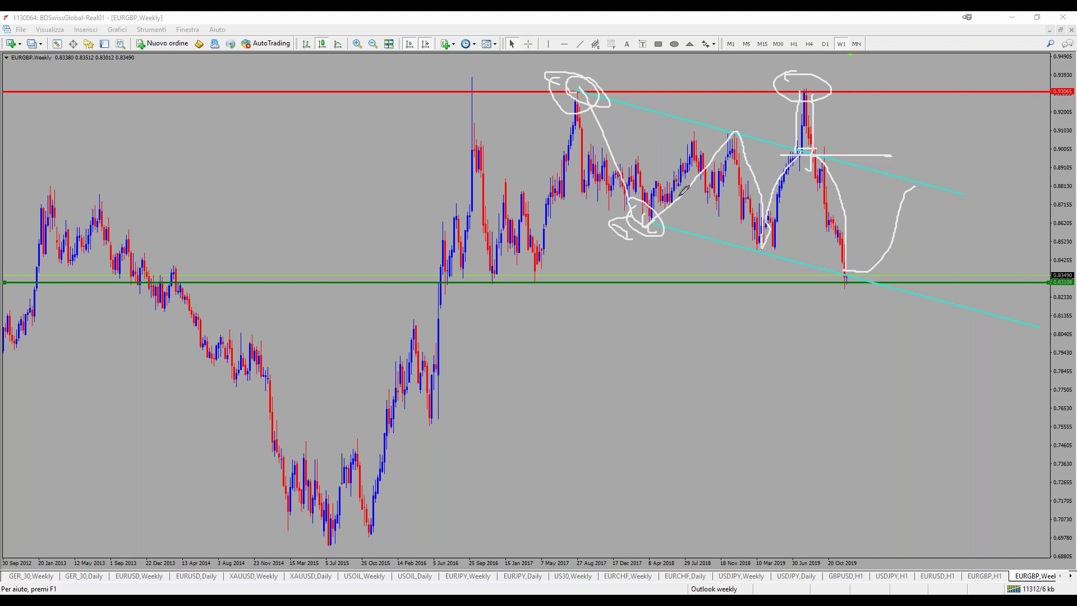
Sketch the 2018 rise in legs and similar rebound paths from the December 2019 low, and clear all freehand annotations
left_click_drag(649, 223, 700, 141)
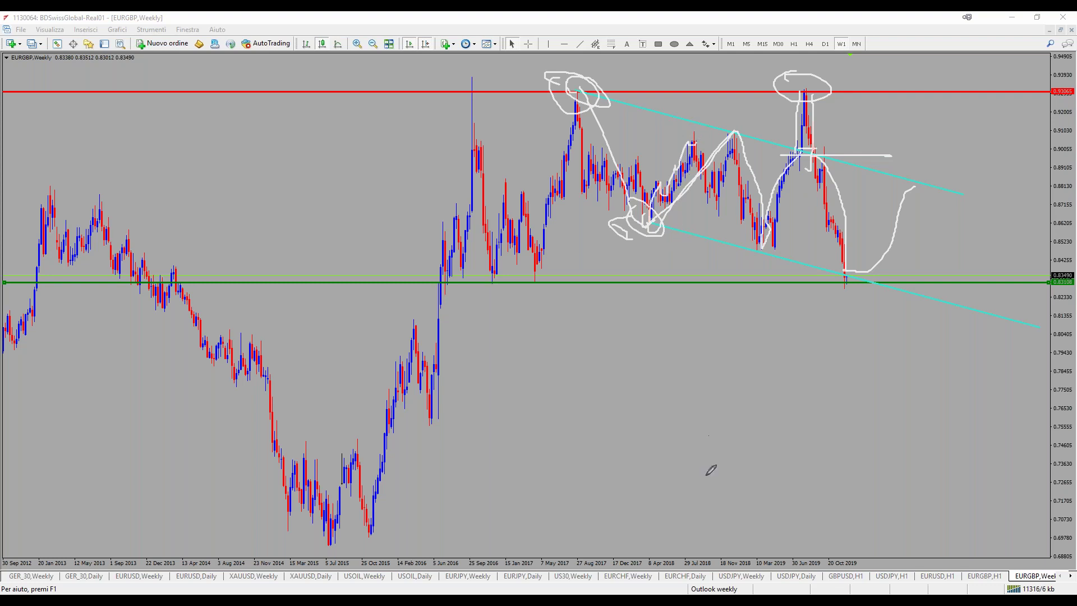
mouse_move(627, 238)
left_mouse_down()
mouse_move(699, 135)
mouse_move(719, 163)
mouse_move(742, 131)
left_mouse_up()
left_click_drag(858, 285, 855, 278)
left_click_drag(945, 200, 943, 203)
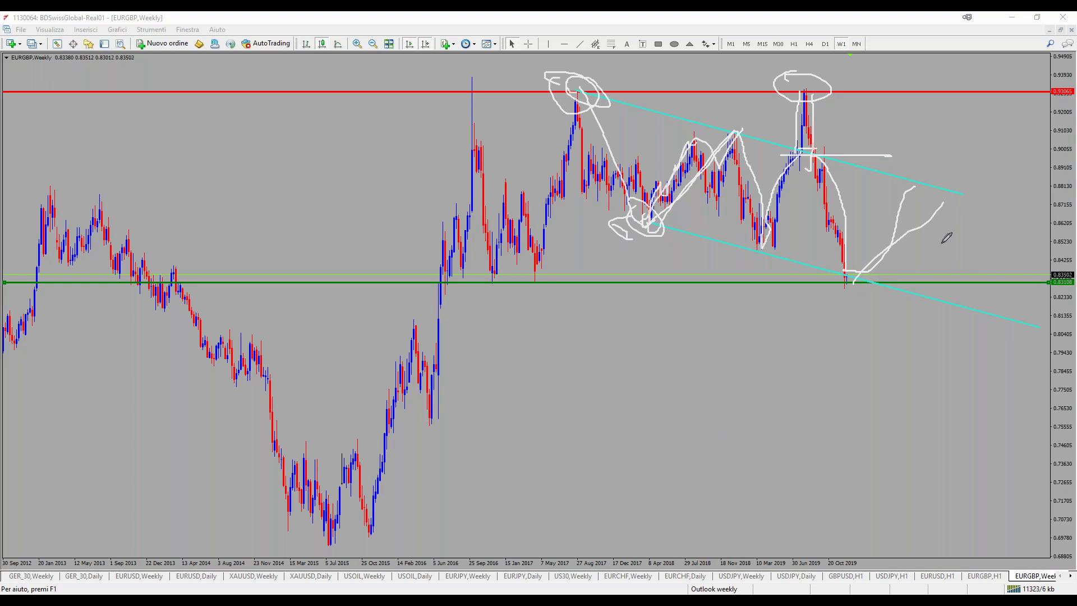
left_click_drag(841, 273, 926, 180)
key("e")
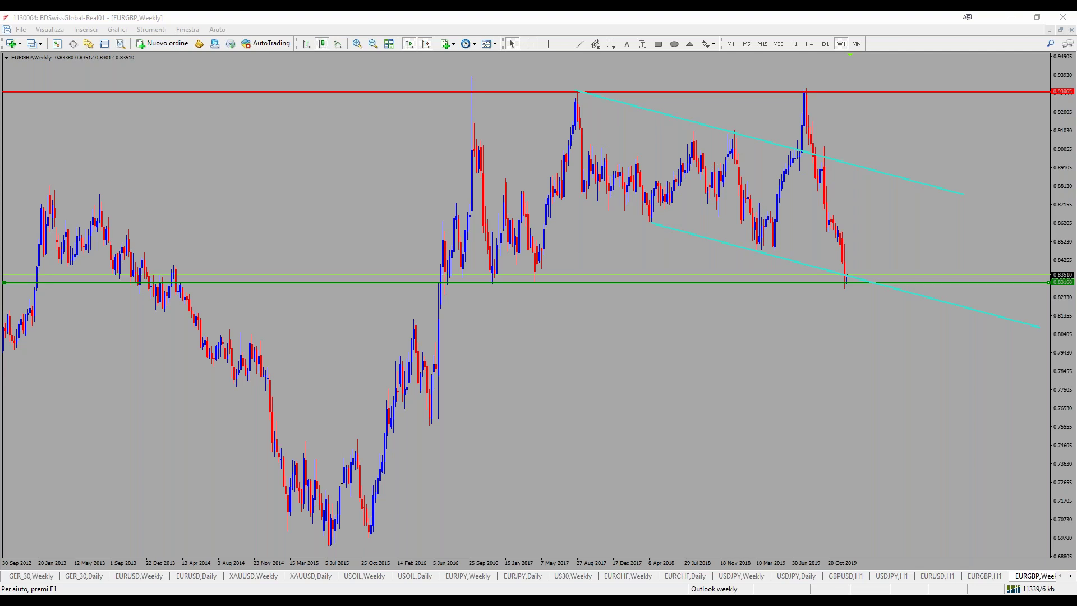
Mark the projected rebound with a triangle from the green line beside the latest candle up to the channel's upper edge
middle_click(865, 233)
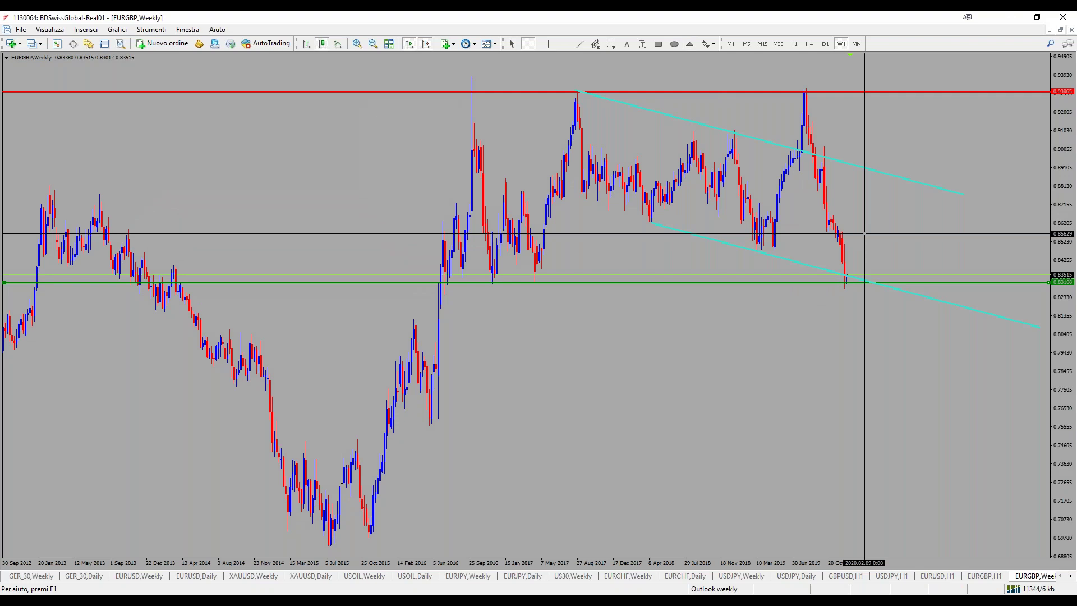
left_click_drag(867, 233, 896, 177)
middle_click(866, 246)
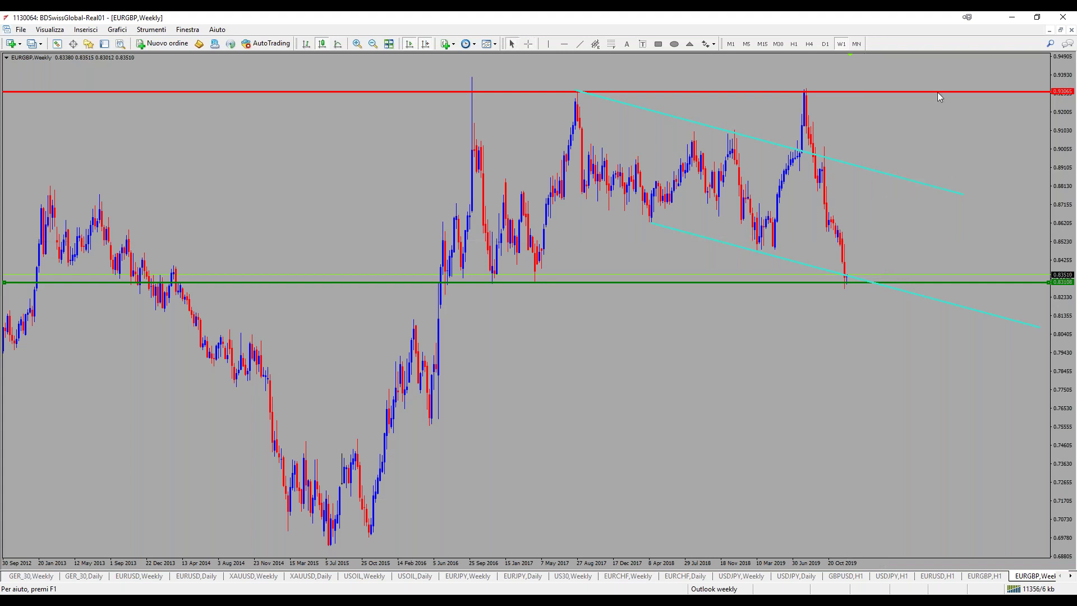
left_click(691, 44)
left_click_drag(864, 280, 891, 286)
left_click(911, 182)
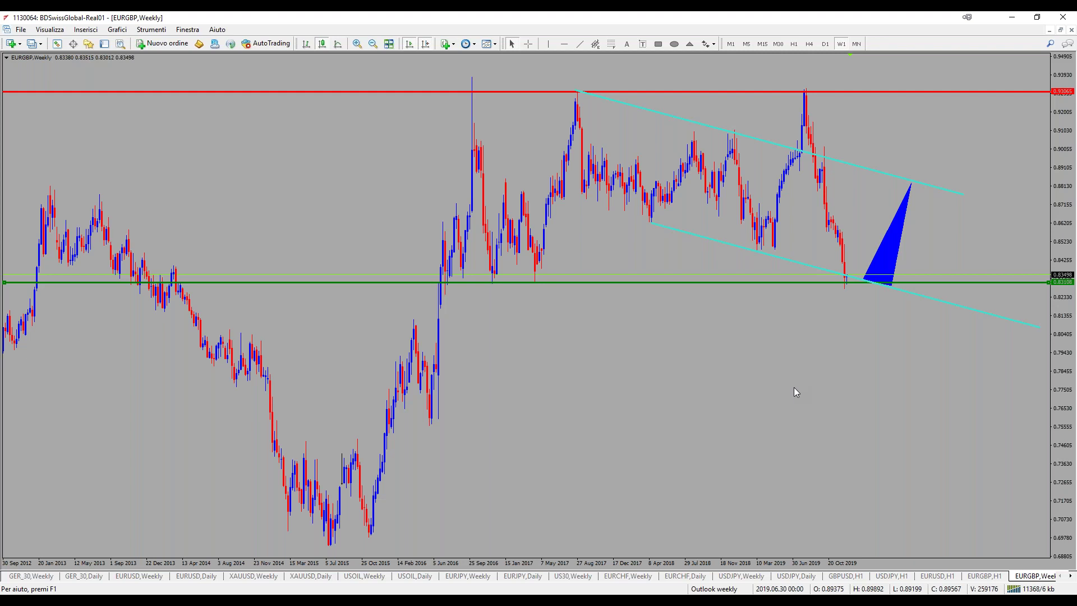
middle_click(861, 213)
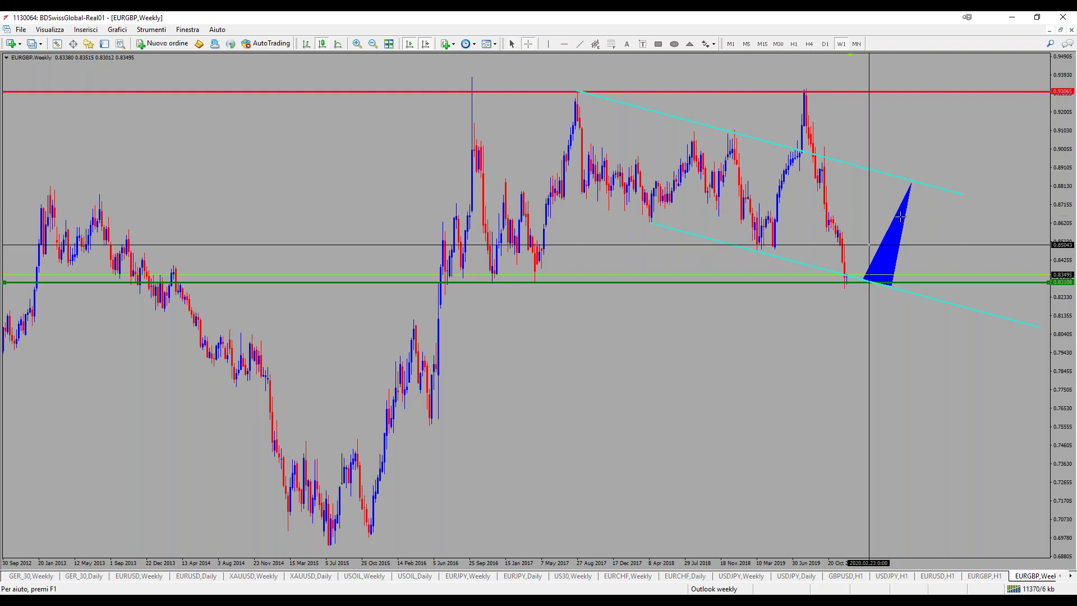
left_click_drag(859, 242, 894, 167)
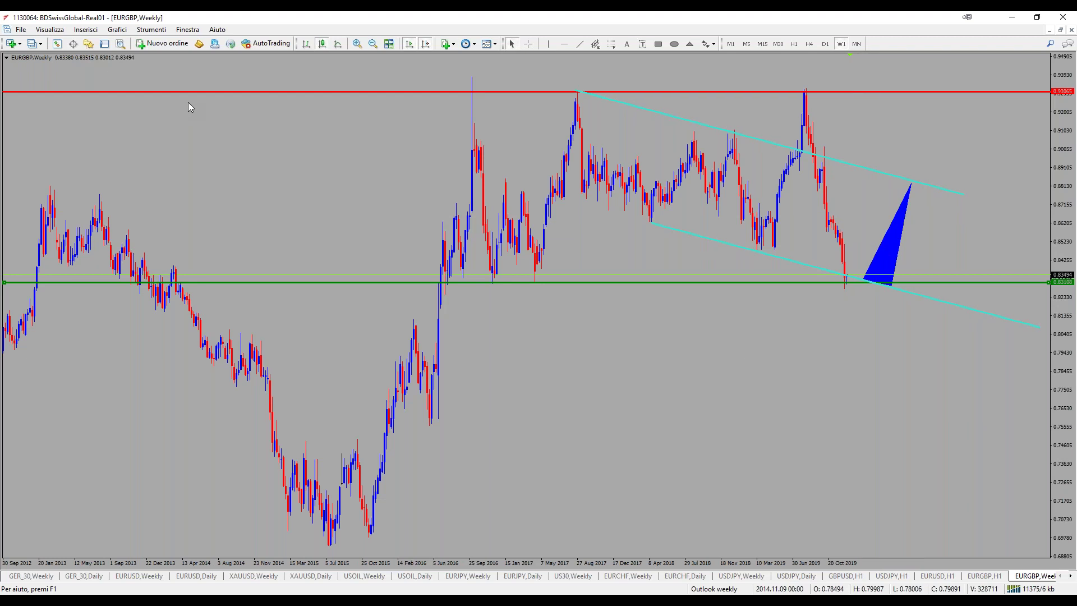
Open a new EURGBP chart from the Forex symbols and apply the Outlook W. template to it
left_click(12, 44)
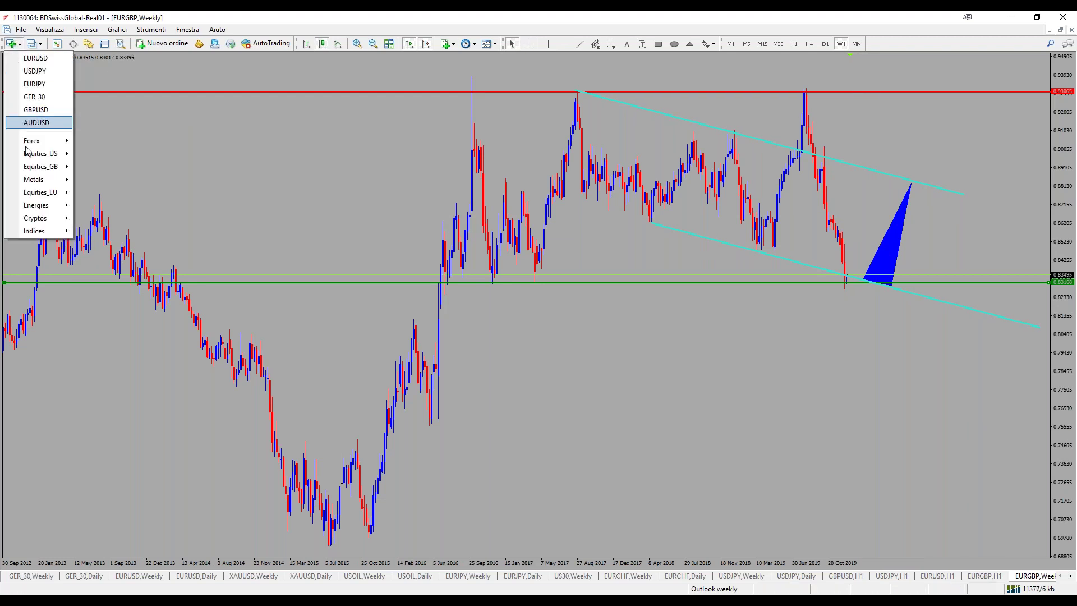
mouse_move(57, 142)
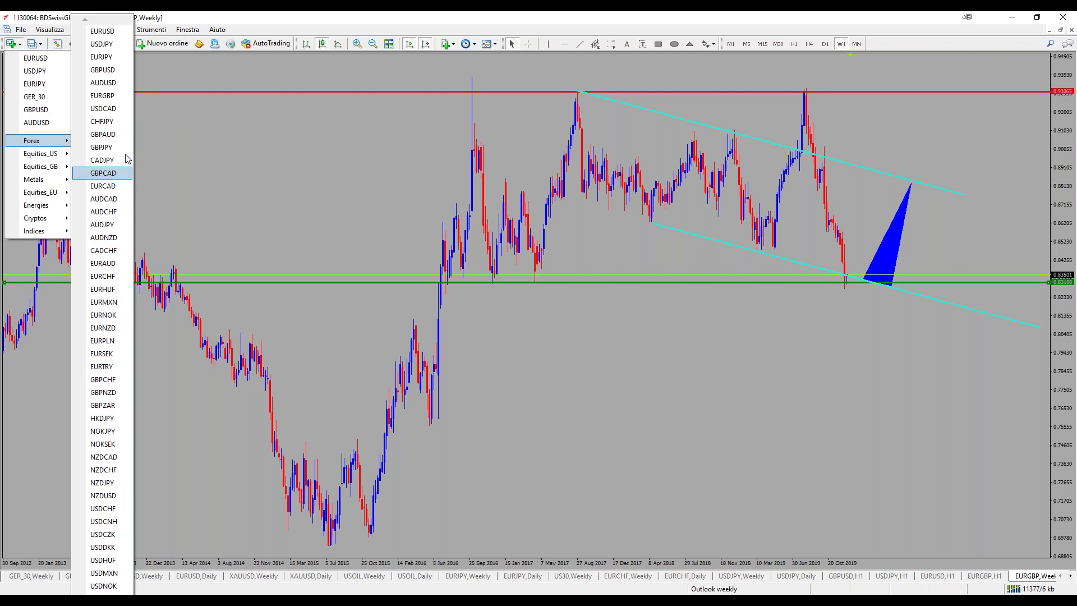
left_click(119, 96)
right_click(575, 207)
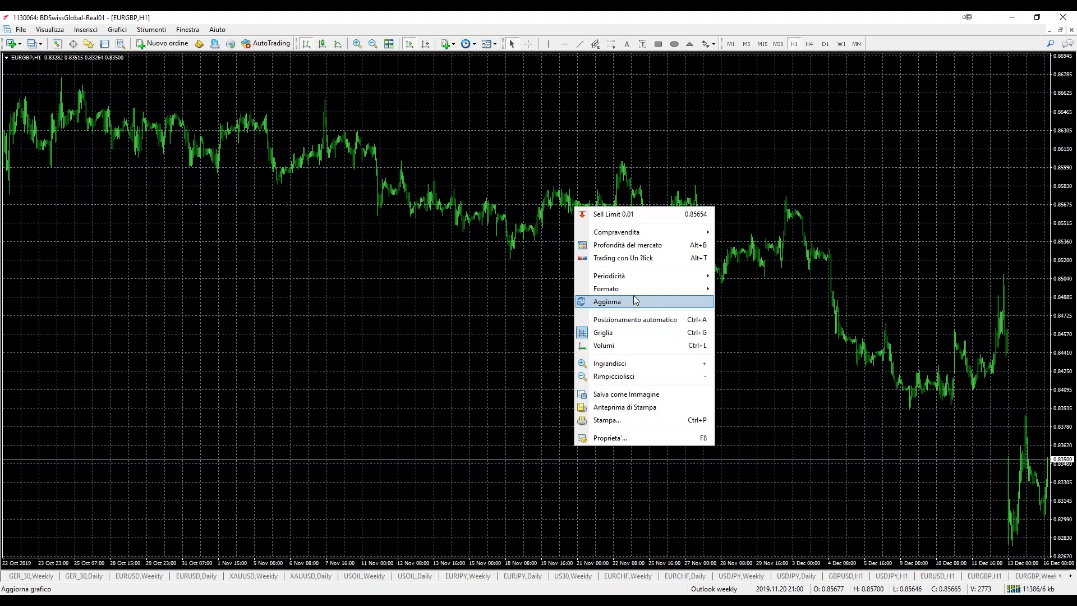
mouse_move(643, 292)
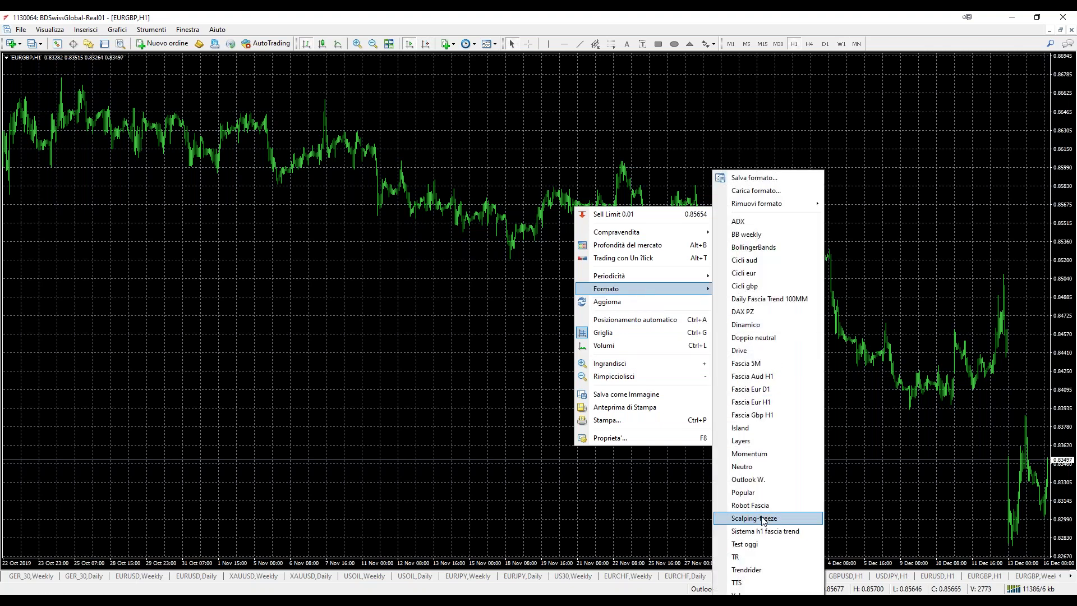
left_click(768, 480)
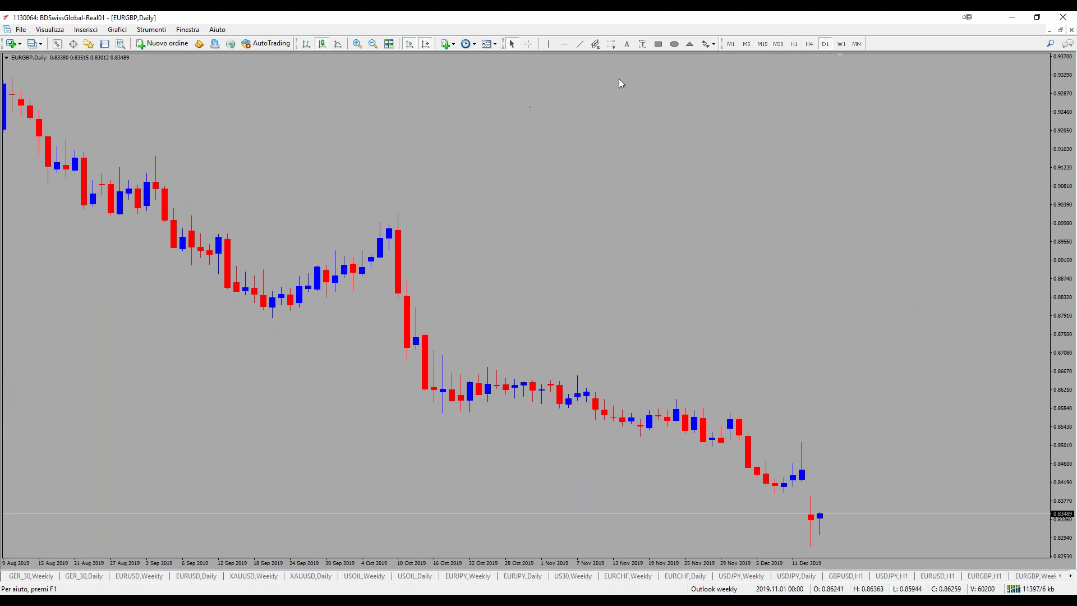
Measure the gap between the 12 and 13 December 2019 daily candles and inspect the latest candles with the crosshair
left_click(359, 47)
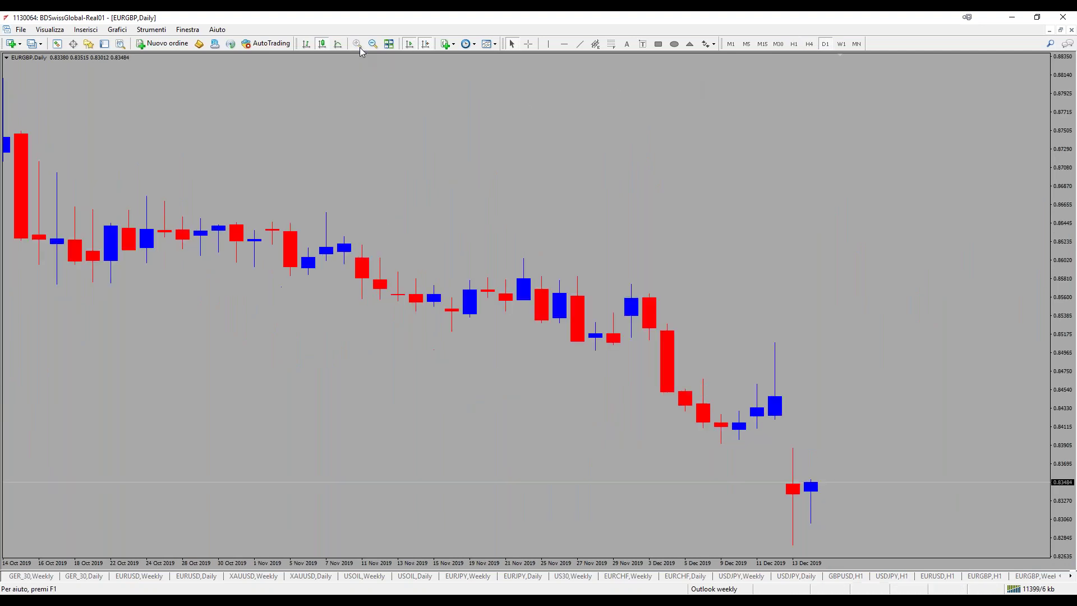
middle_click(777, 348)
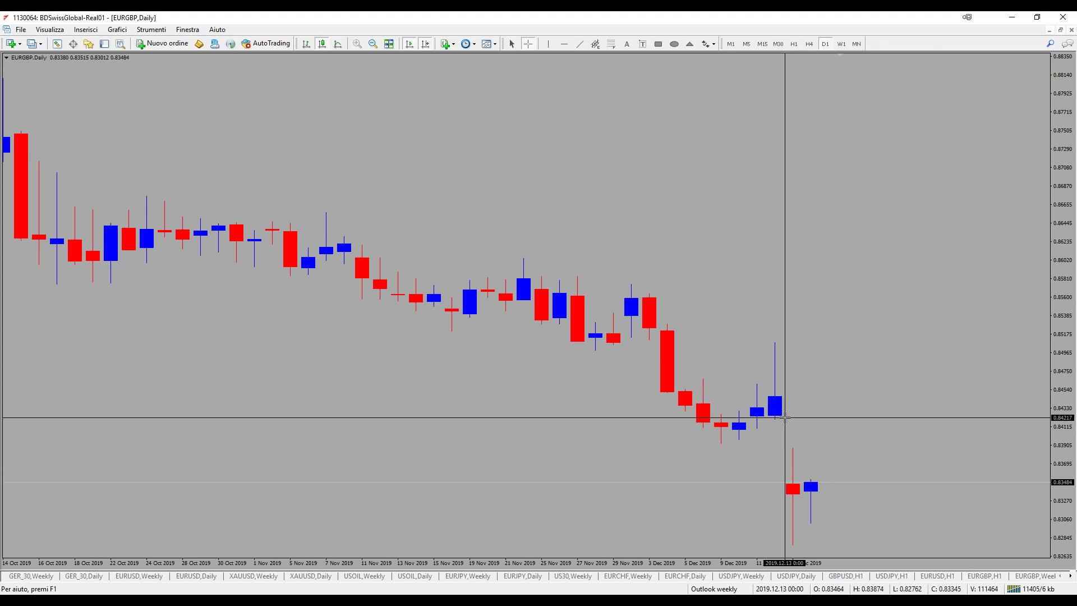
left_click_drag(780, 417, 794, 527)
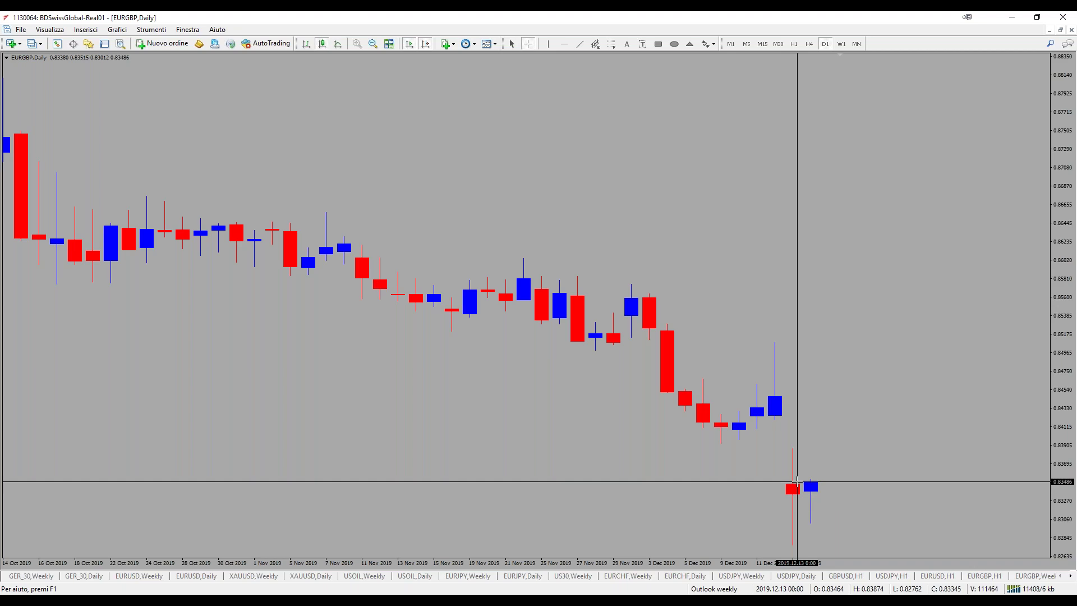
left_click_drag(805, 449, 730, 449)
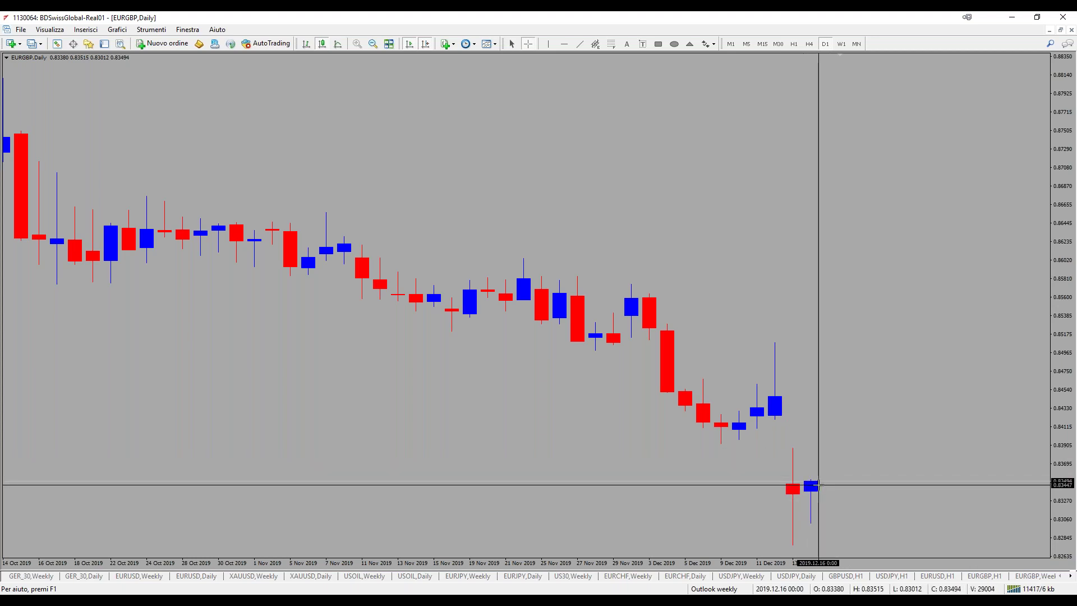
left_click_drag(820, 483, 784, 418)
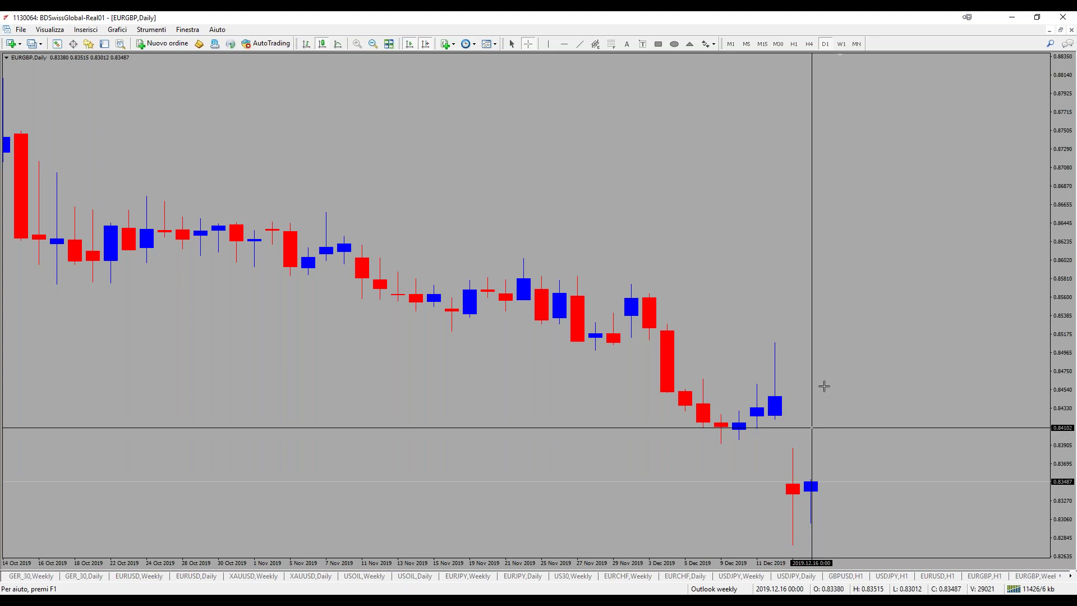
key("Escape")
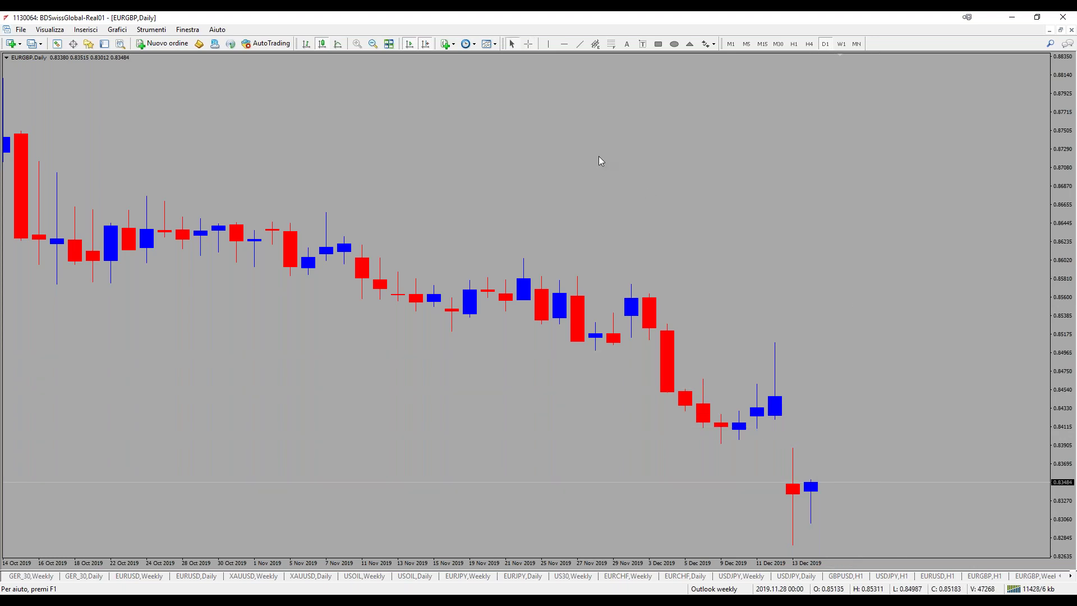
left_click(372, 44)
middle_click(864, 465)
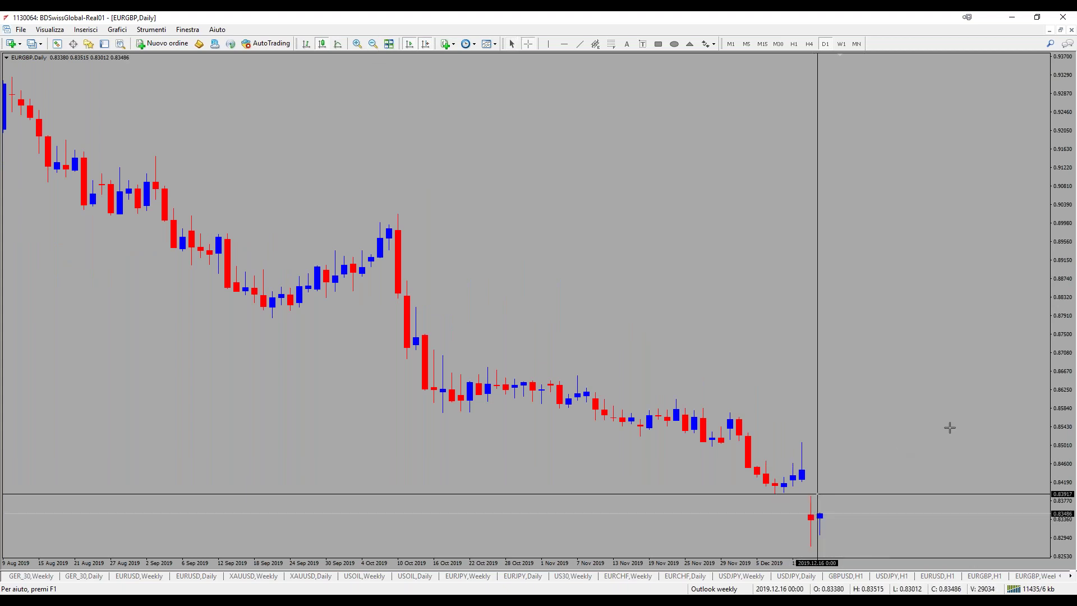
middle_click(840, 517)
left_click(357, 43)
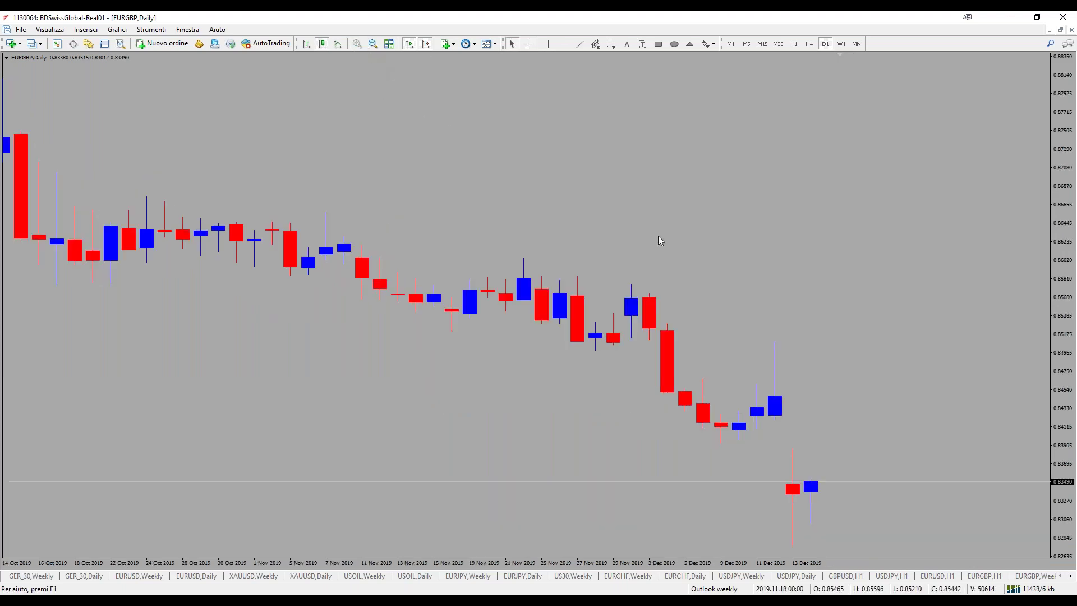
middle_click(812, 477)
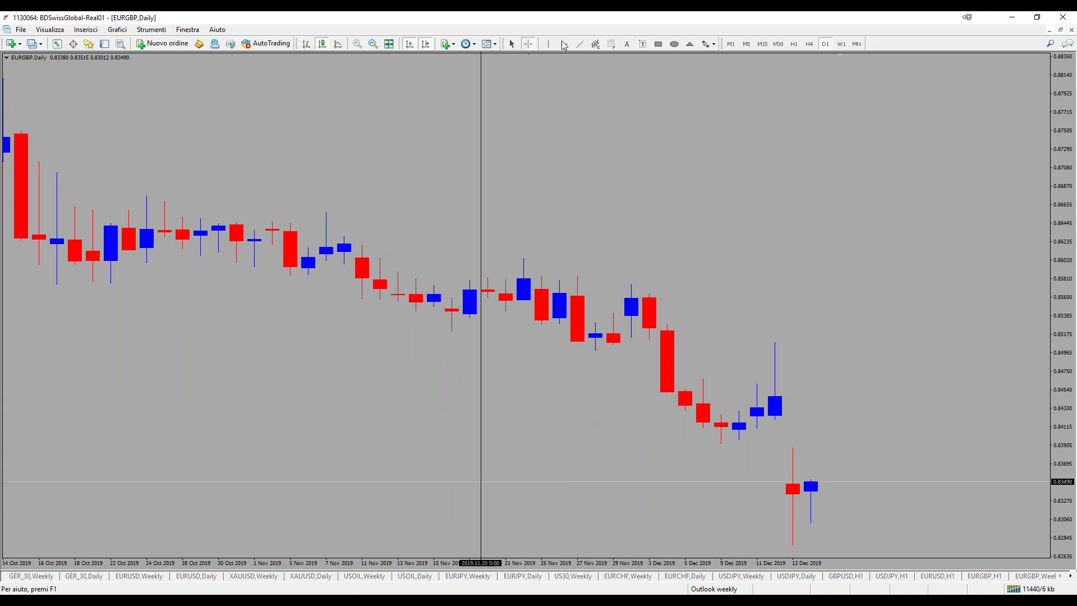
Draw a nearly horizontal trendline above the December candles and style it as a thicker solid white line
left_click(580, 44)
mouse_move(705, 198)
left_mouse_down()
mouse_move(986, 231)
mouse_move(970, 200)
left_mouse_up()
right_click(954, 199)
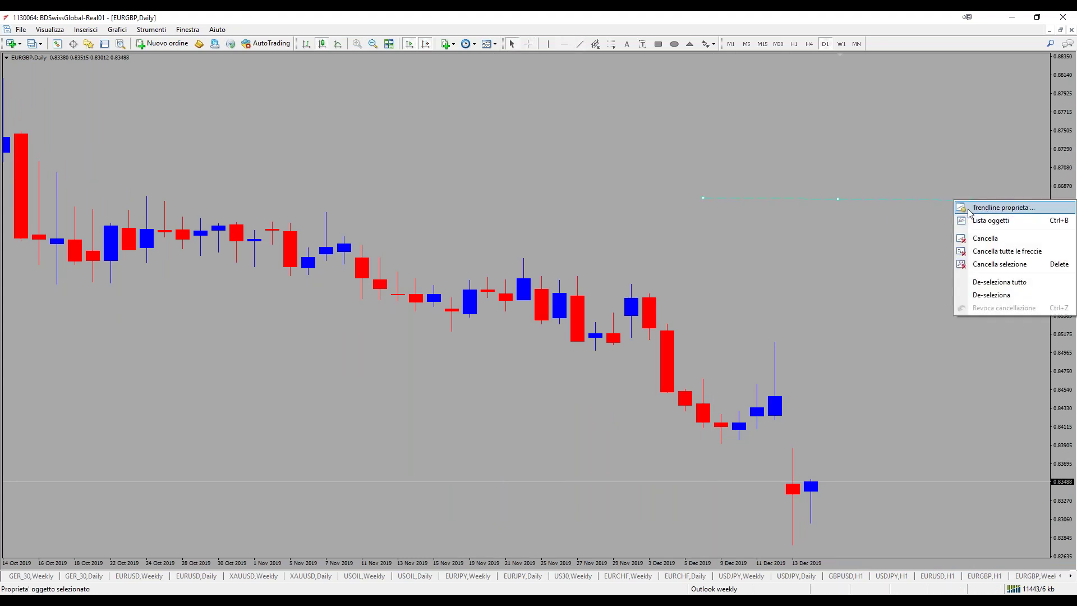
left_click(988, 207)
left_click(598, 315)
left_click(578, 325)
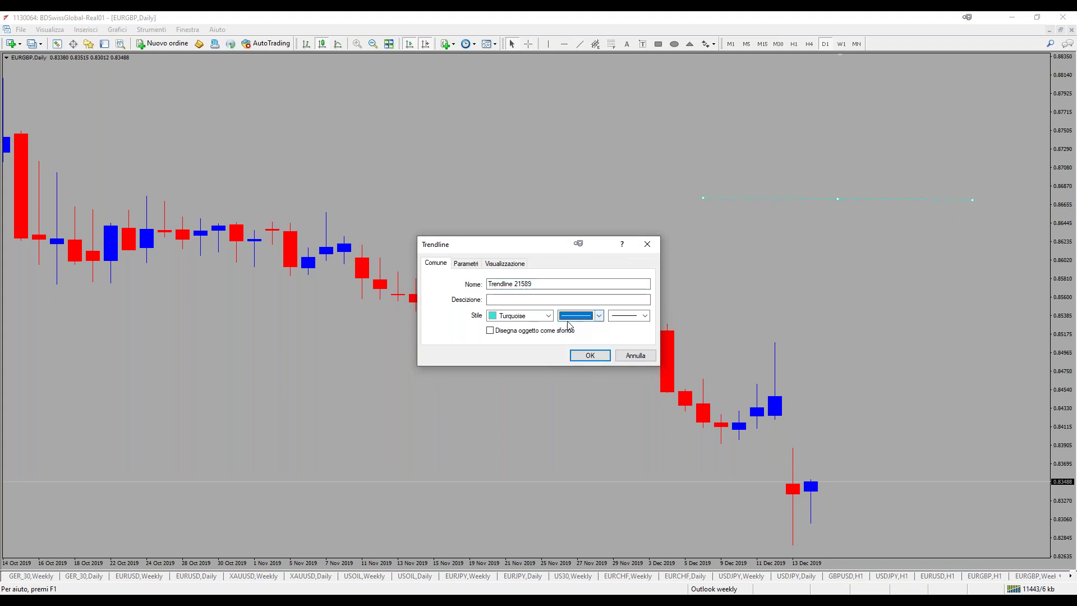
left_click(550, 318)
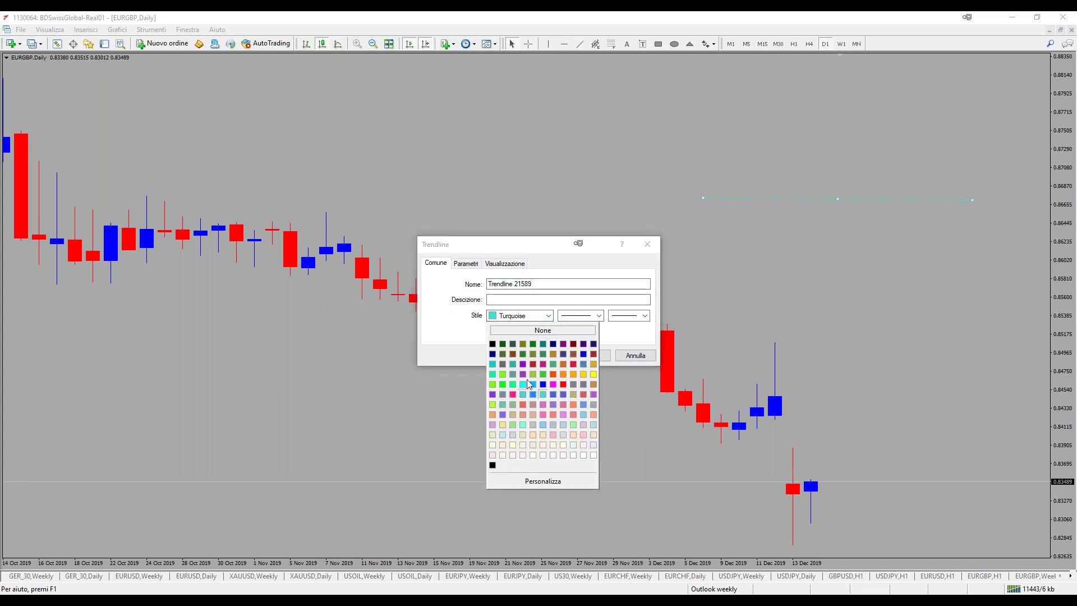
left_click(593, 456)
left_click(645, 316)
left_click(640, 337)
left_click(599, 358)
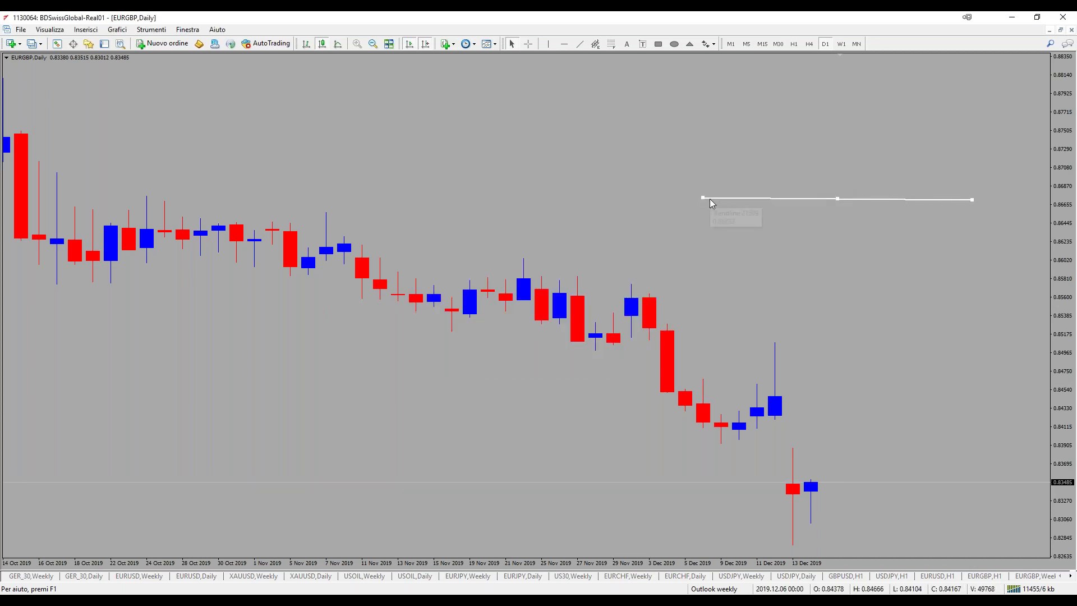
Move the white trendline down to the latest candle's price at about 0.8348 and start it at the 10 December candle
left_click_drag(703, 198, 649, 200)
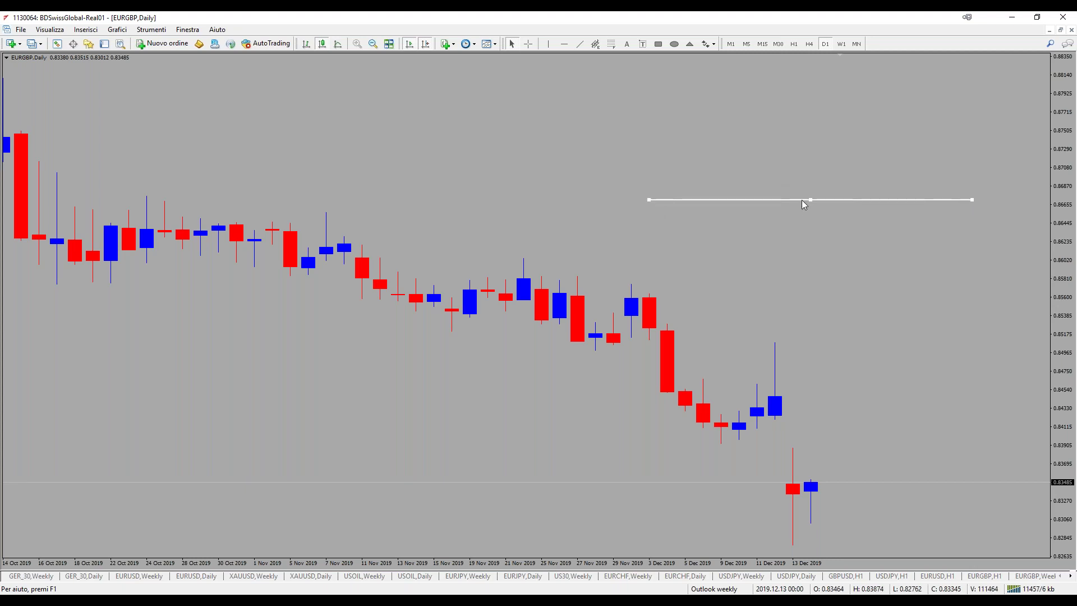
left_click_drag(811, 201, 829, 483)
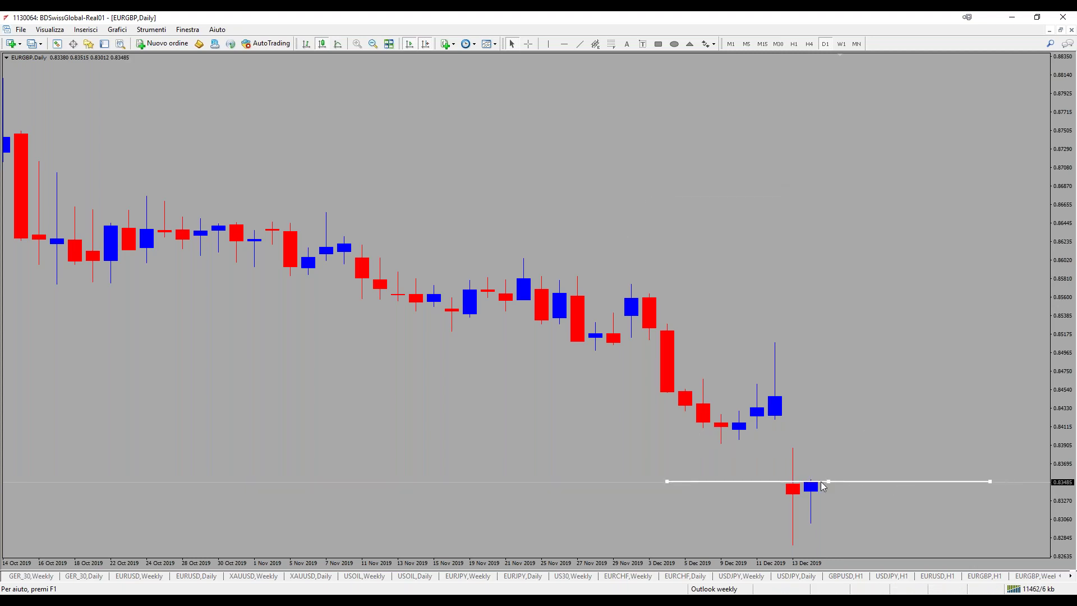
left_click_drag(668, 483, 738, 491)
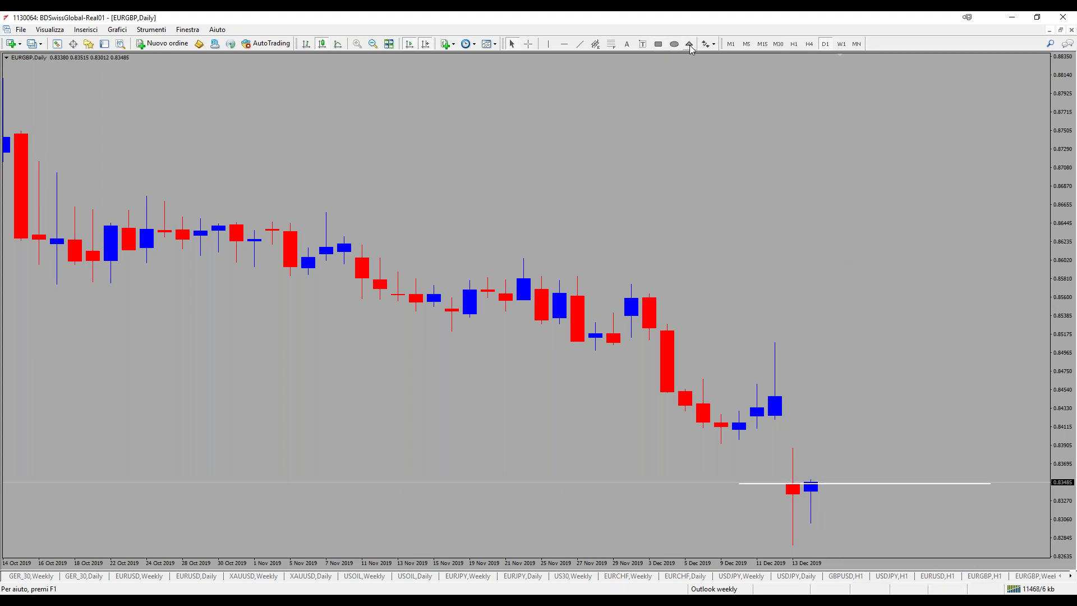
Place an up arrow on the white trendline just after the latest candle
left_click(710, 44)
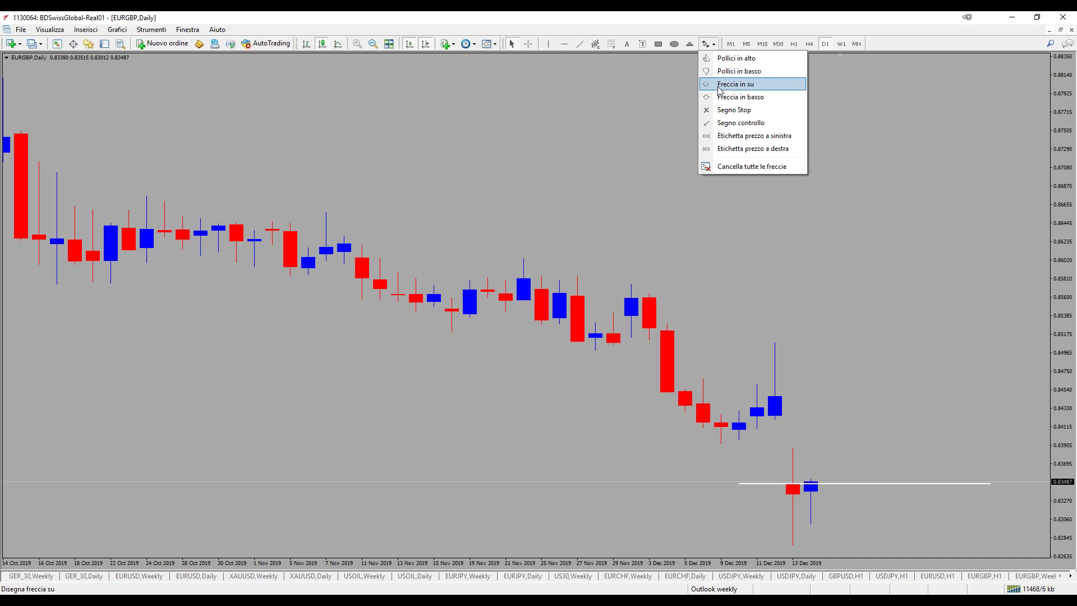
left_click(720, 85)
left_click(843, 475)
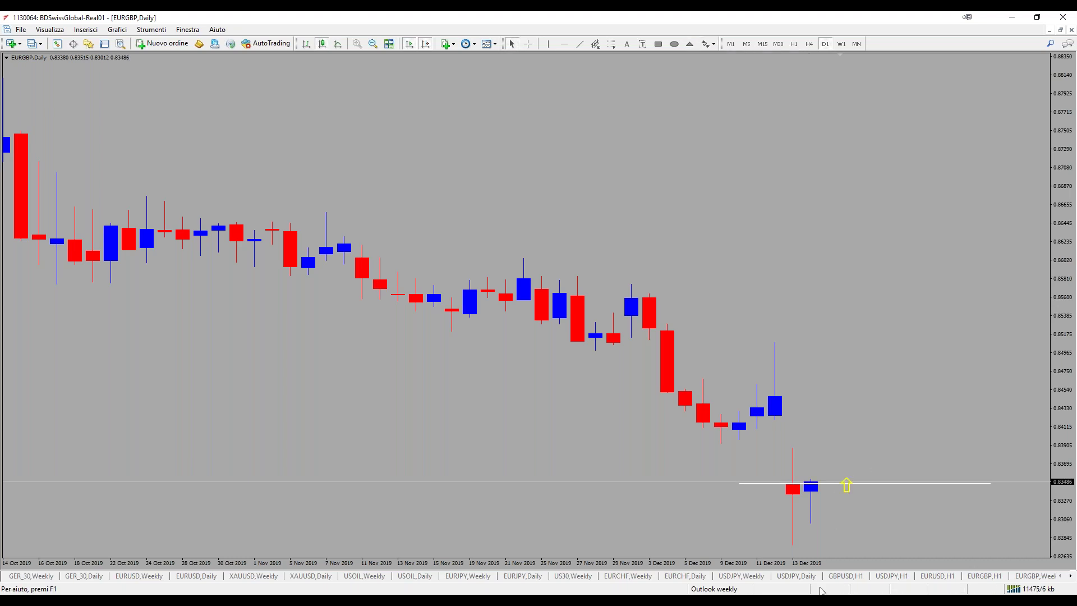
double_click(847, 483)
double_click(848, 477)
Add a stop sign near the latest candle's low and shift it into the empty area below the up arrow
left_click(708, 44)
left_click(726, 110)
left_click(818, 512)
double_click(815, 524)
left_click_drag(814, 524, 865, 516)
middle_click(840, 498)
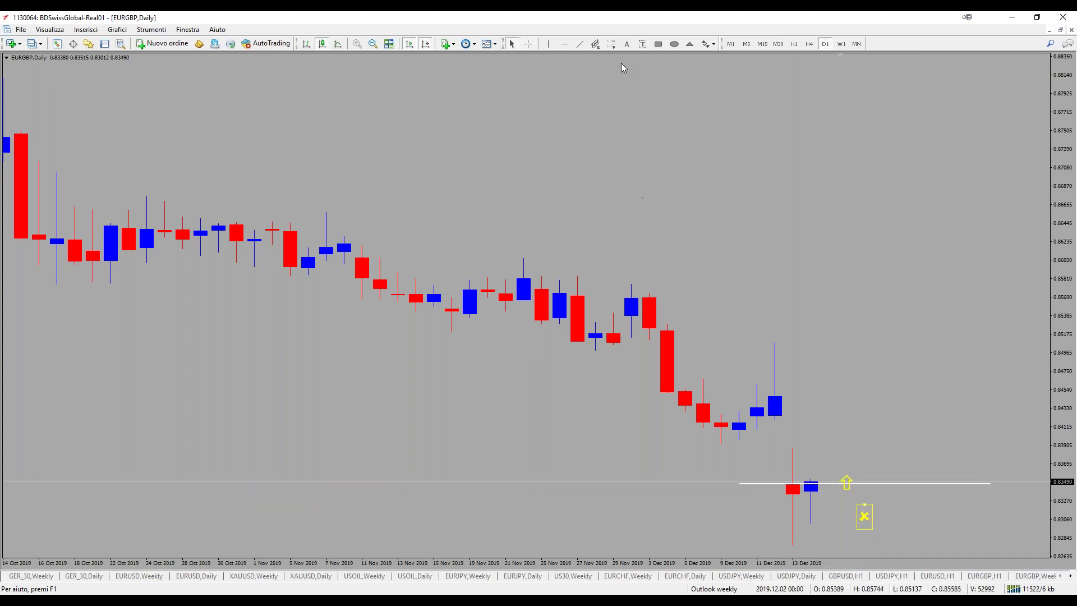
Draw a Fibonacci retracement from the high to the low of the 13 December candle and extend it past the latest candle
left_click(612, 44)
left_click(800, 448)
left_click_drag(819, 497, 804, 541)
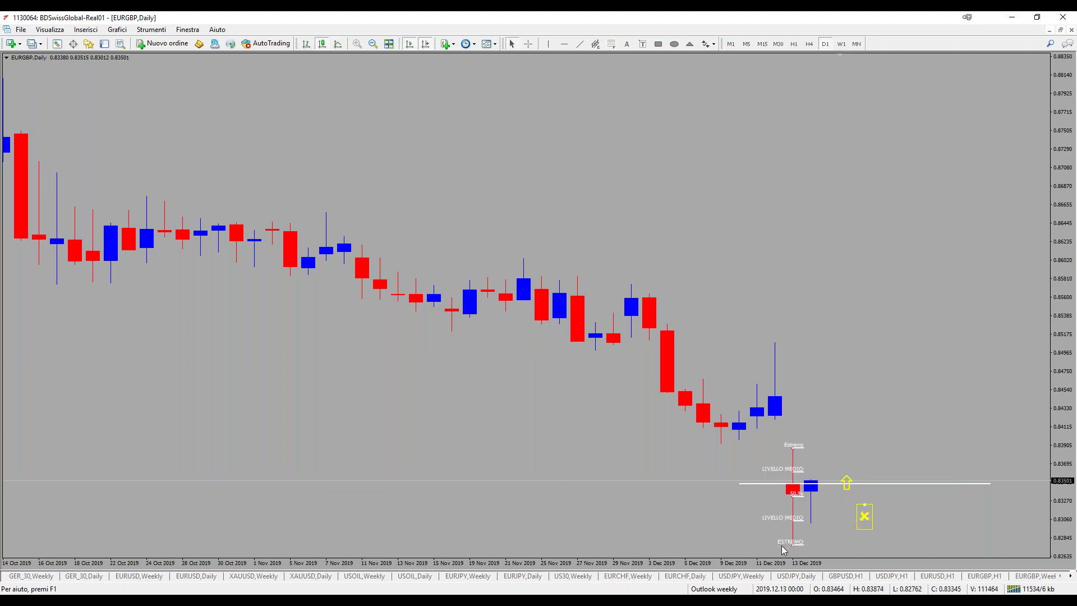
left_click_drag(782, 545, 840, 545)
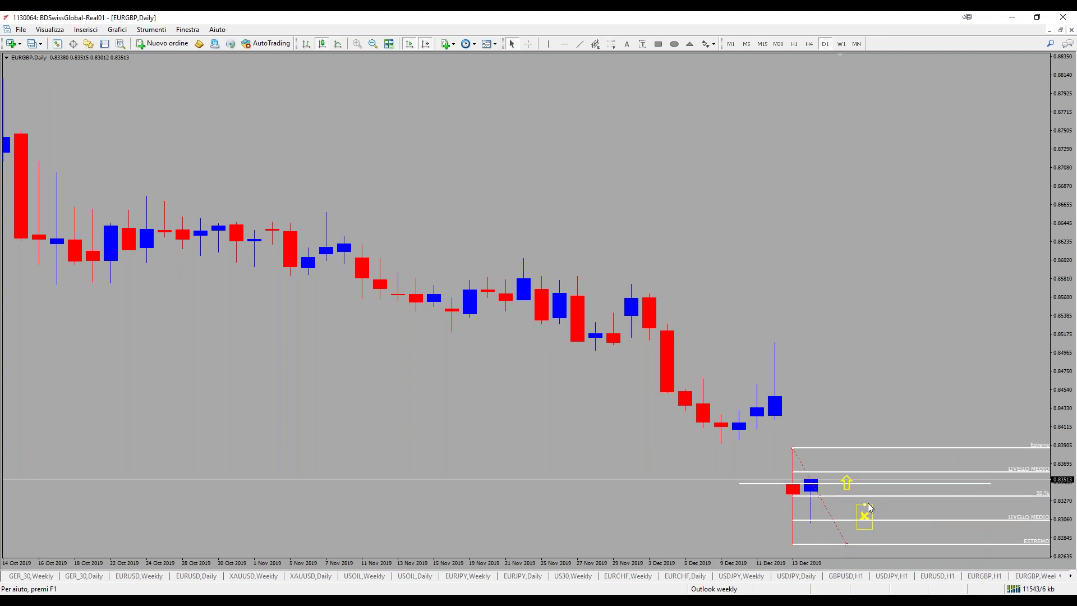
Move the stop sign to just under the 50% level beside the latest candle, checking the candle's lower wick with the crosshair
left_click_drag(865, 512, 865, 492)
left_click(818, 513)
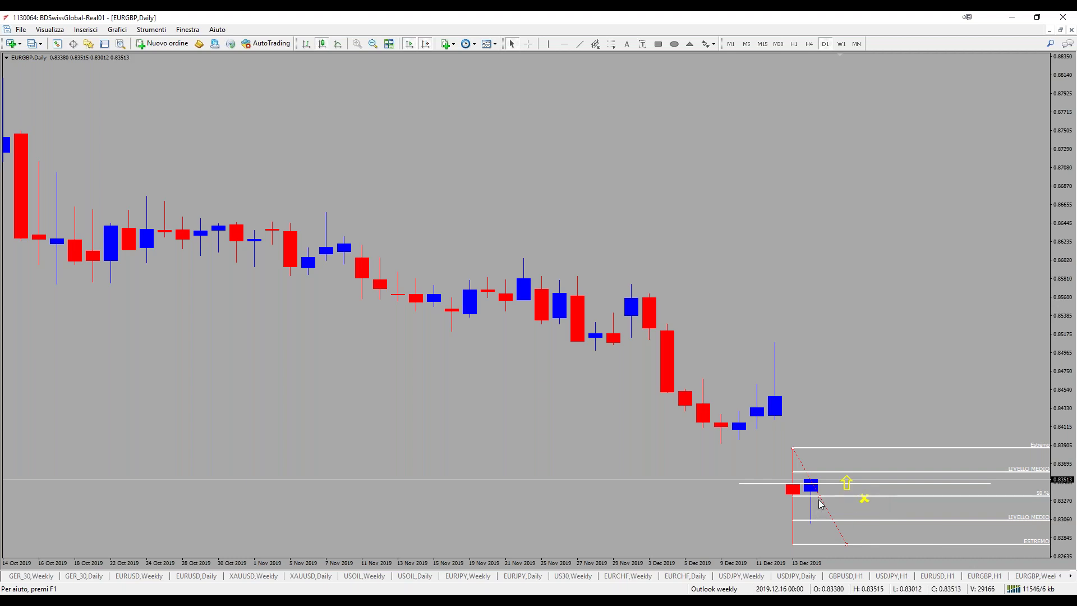
middle_click(822, 502)
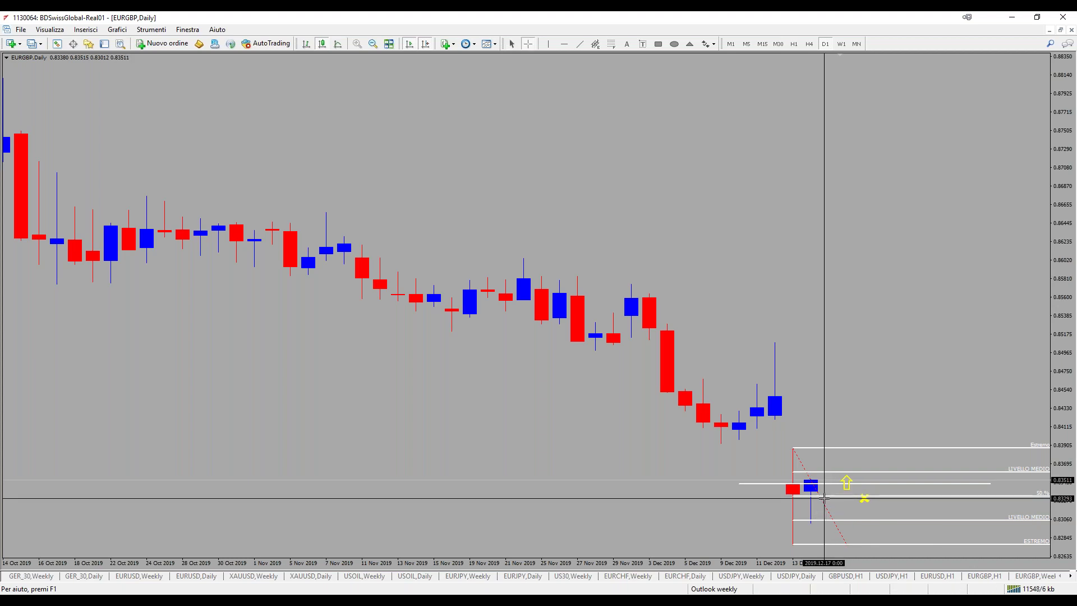
left_click_drag(824, 498, 812, 522)
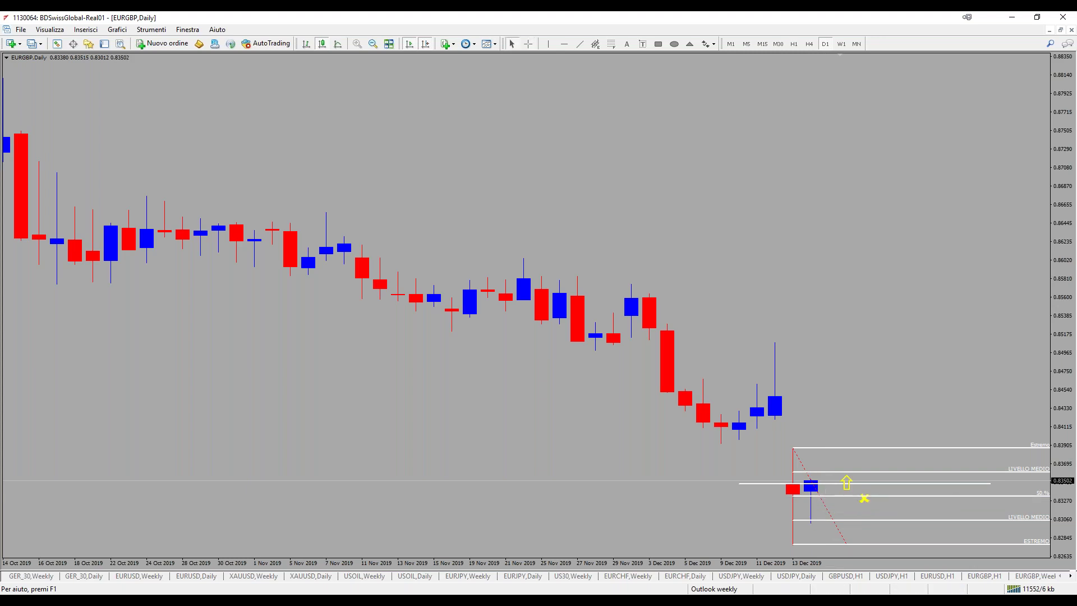
left_click_drag(864, 498, 821, 491)
double_click(828, 492)
Measure the price distances between the latest candle and the retracement levels above it with the crosshair
middle_click(820, 454)
left_click_drag(809, 458, 813, 482)
middle_click(836, 424)
left_click_drag(818, 486, 822, 442)
middle_click(840, 471)
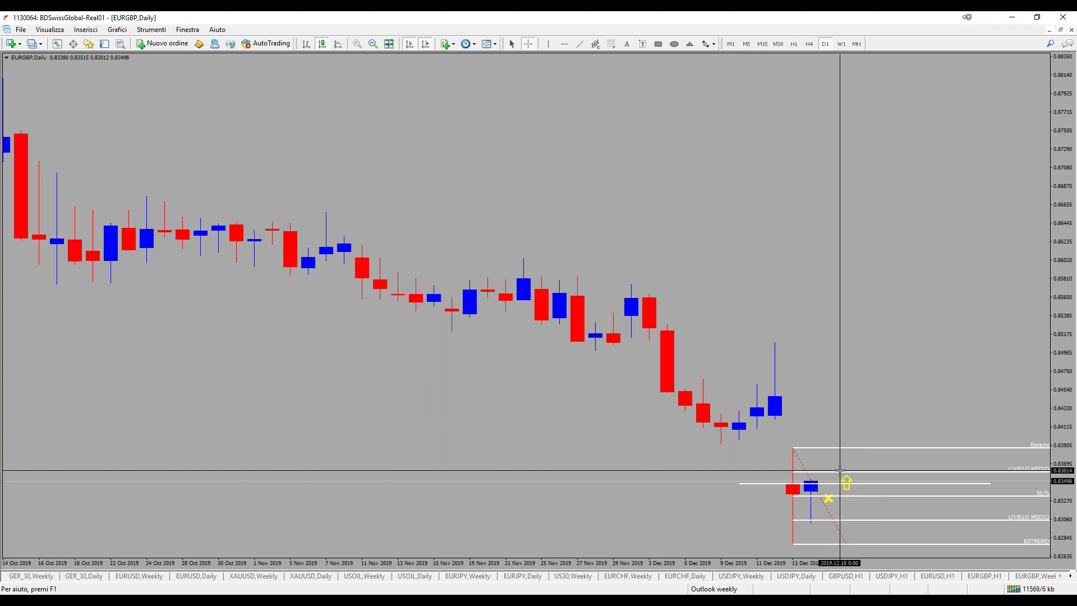
left_click(712, 43)
left_click(665, 160)
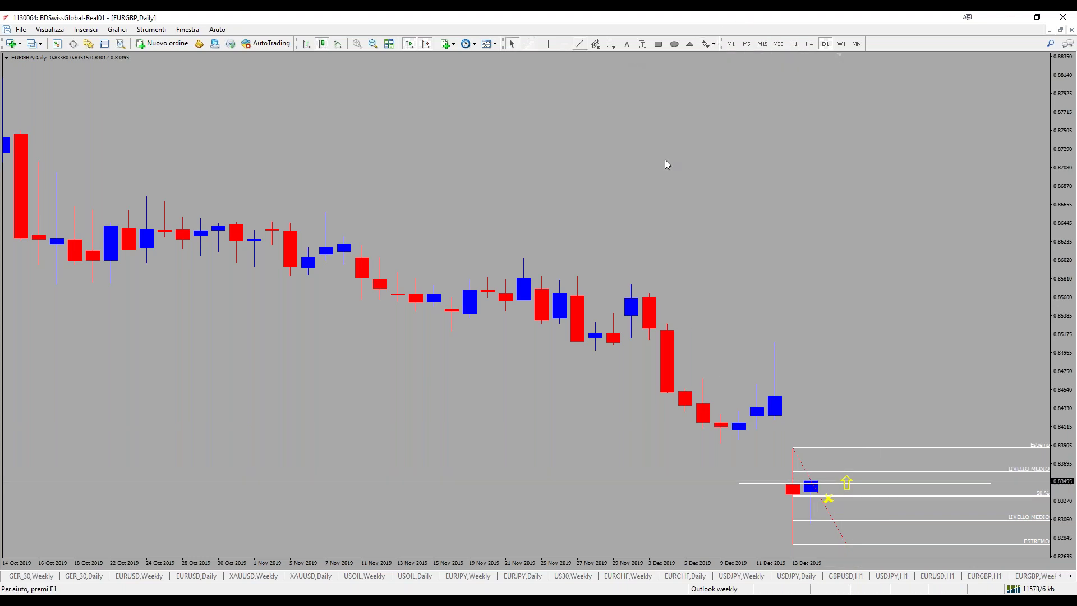
Draw a horizontal trendline from the low of the 12 December candle past the latest candle and colour it yellow
left_click(581, 45)
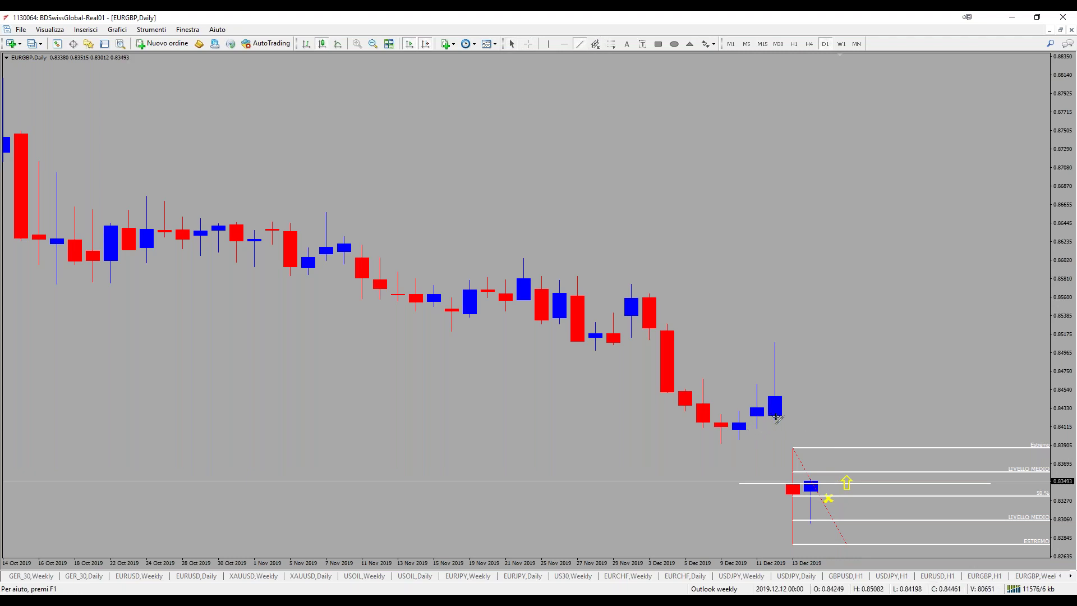
mouse_move(777, 420)
left_mouse_down()
mouse_move(953, 417)
mouse_move(928, 420)
left_mouse_up()
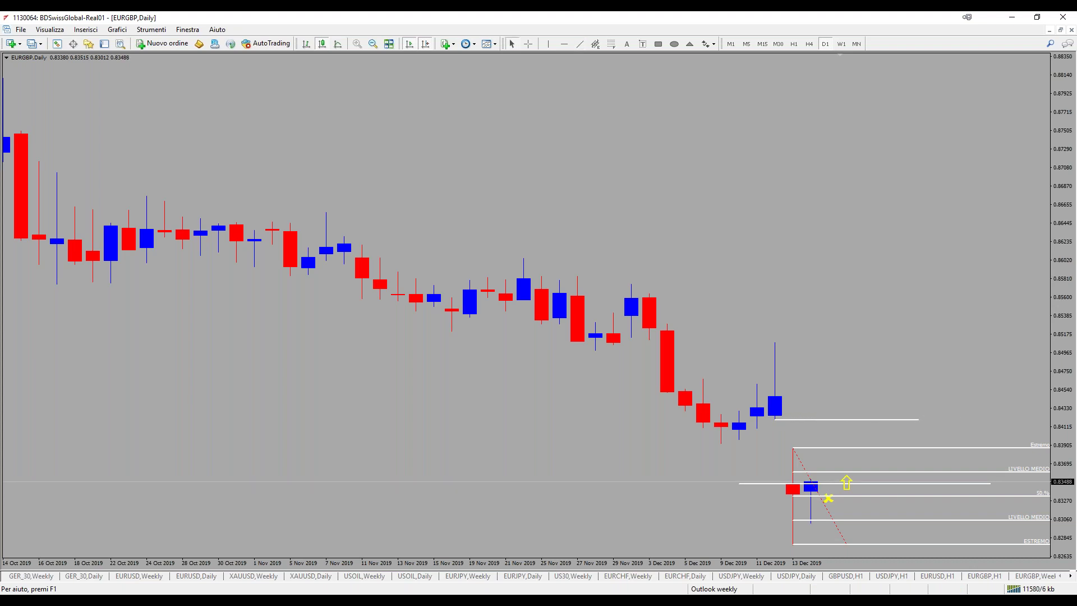
right_click(928, 420)
left_click(978, 428)
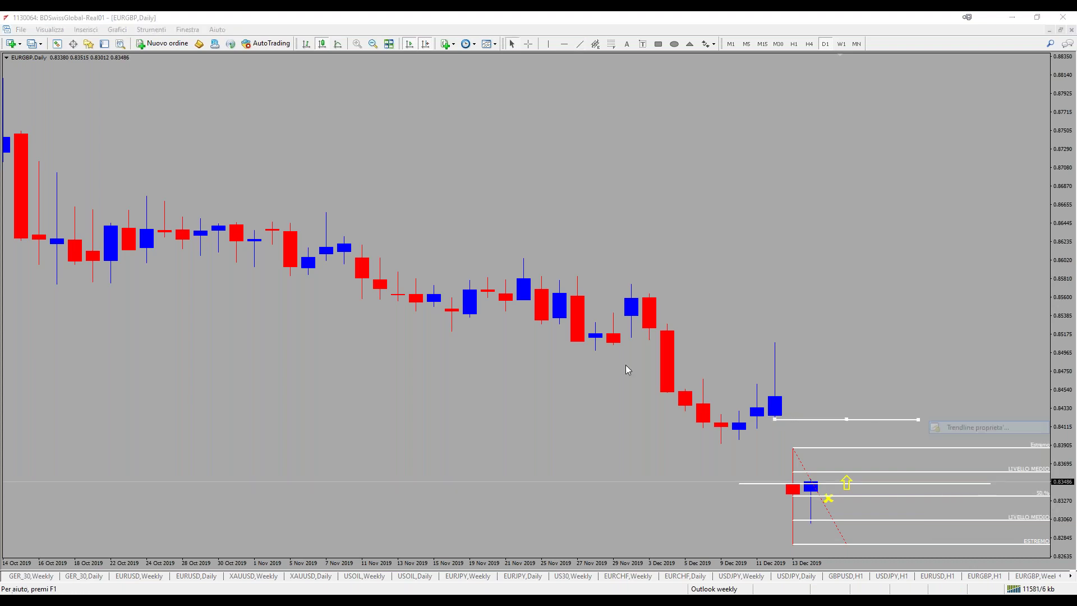
left_click(640, 316)
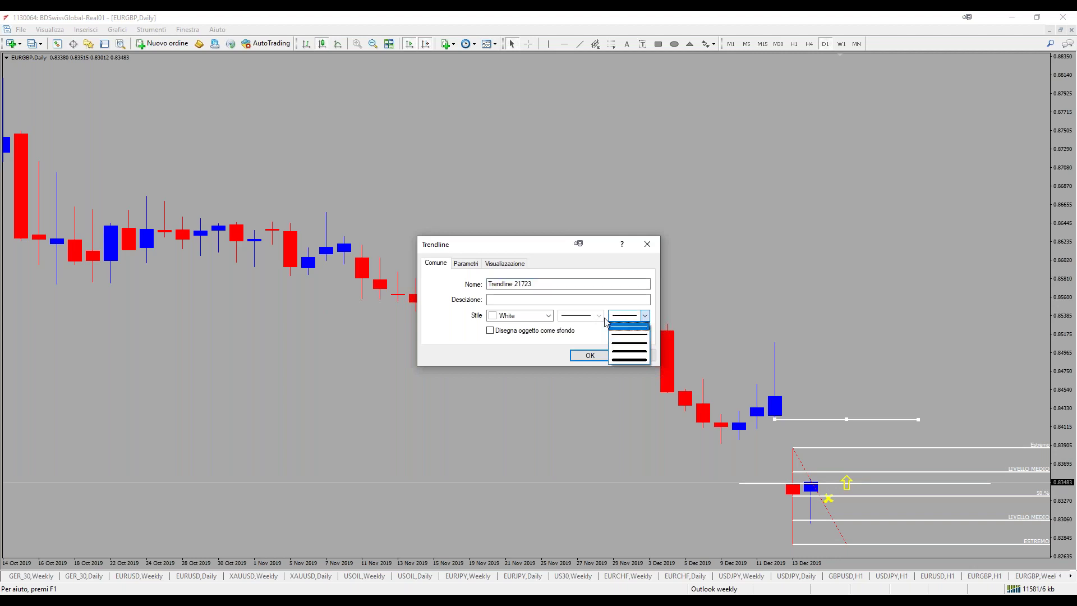
left_click(552, 322)
left_click(551, 321)
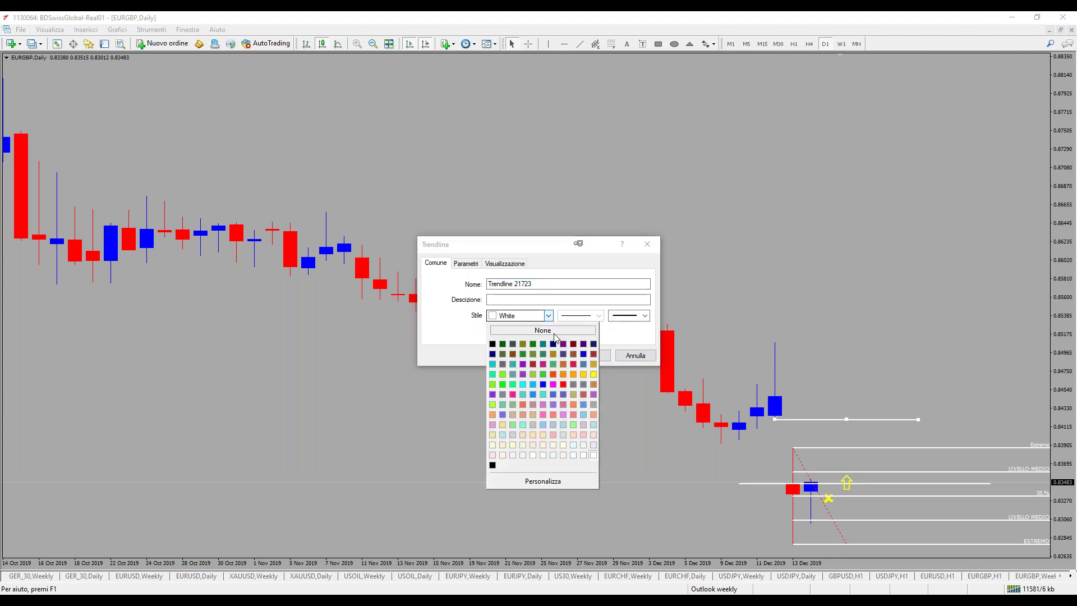
left_click(594, 374)
left_click(589, 356)
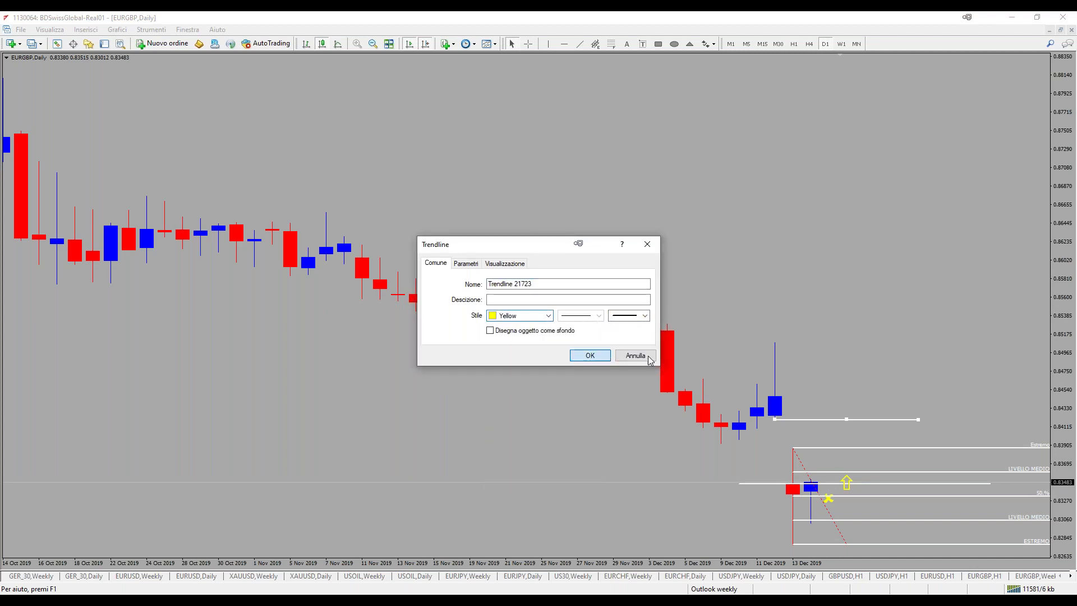
right_click(854, 422)
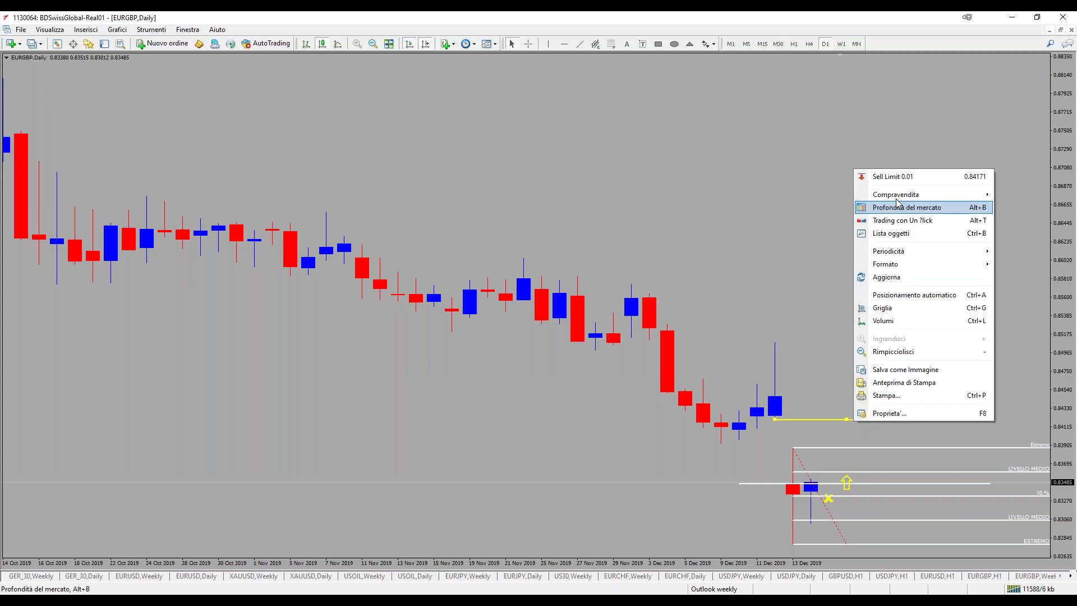
left_click(884, 415)
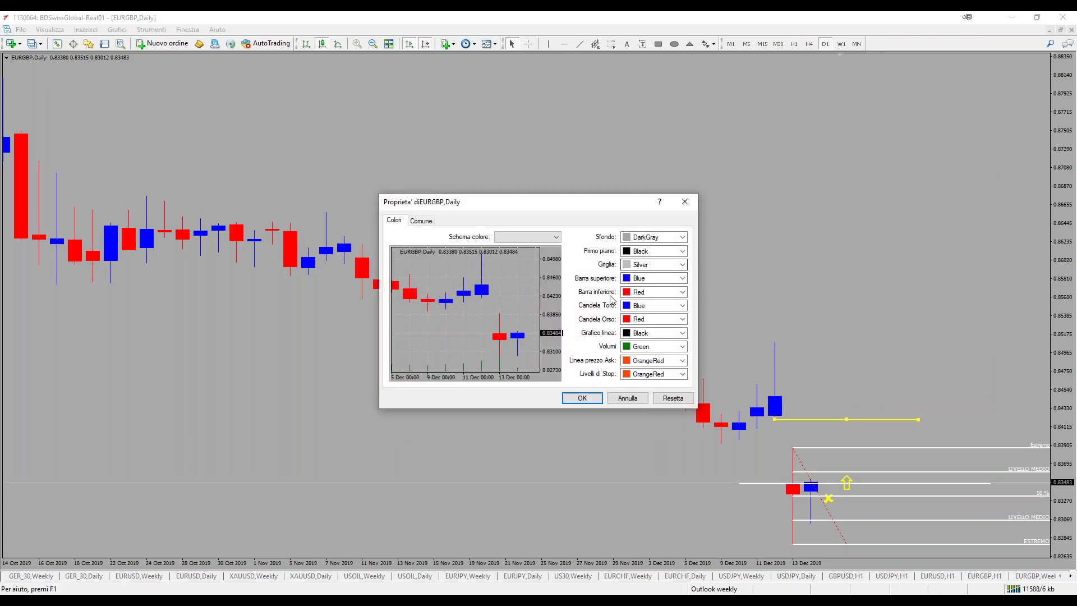
left_click(597, 396)
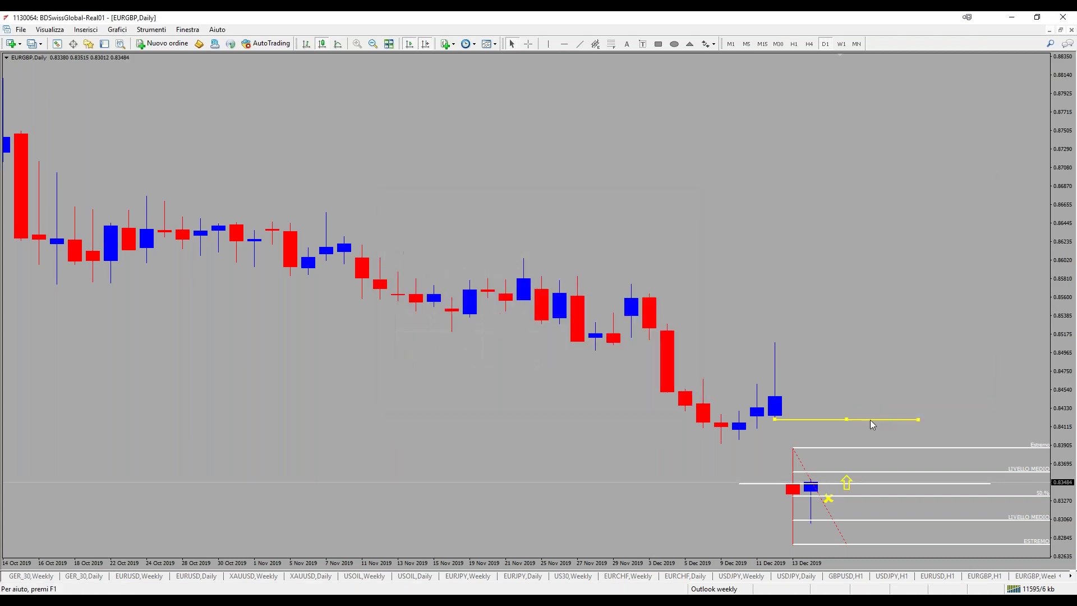
right_click(845, 423)
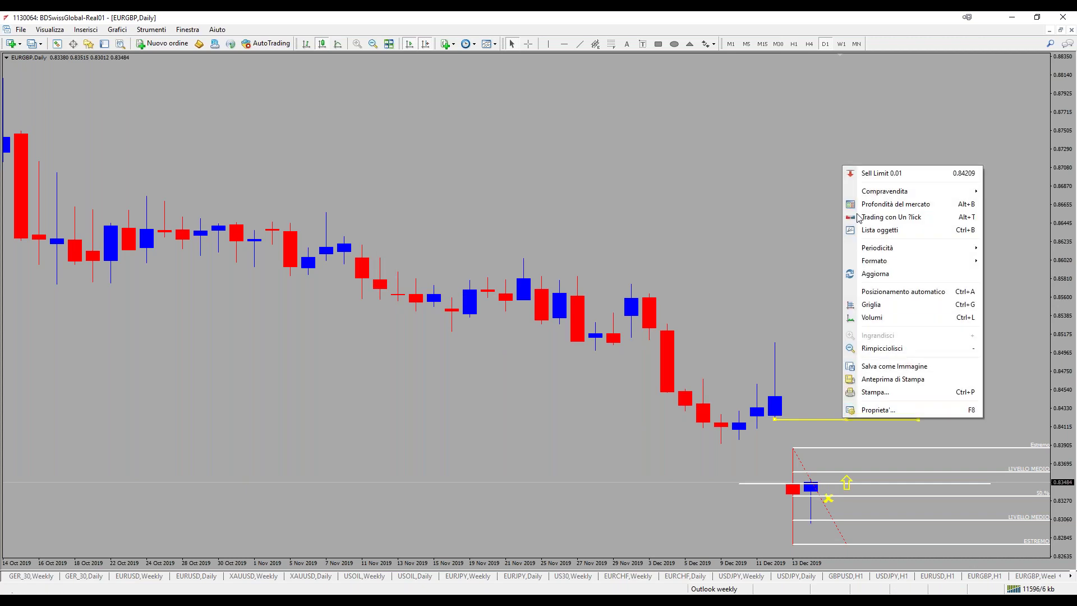
Increase the thickness of the yellow horizontal trendline
right_click(777, 425)
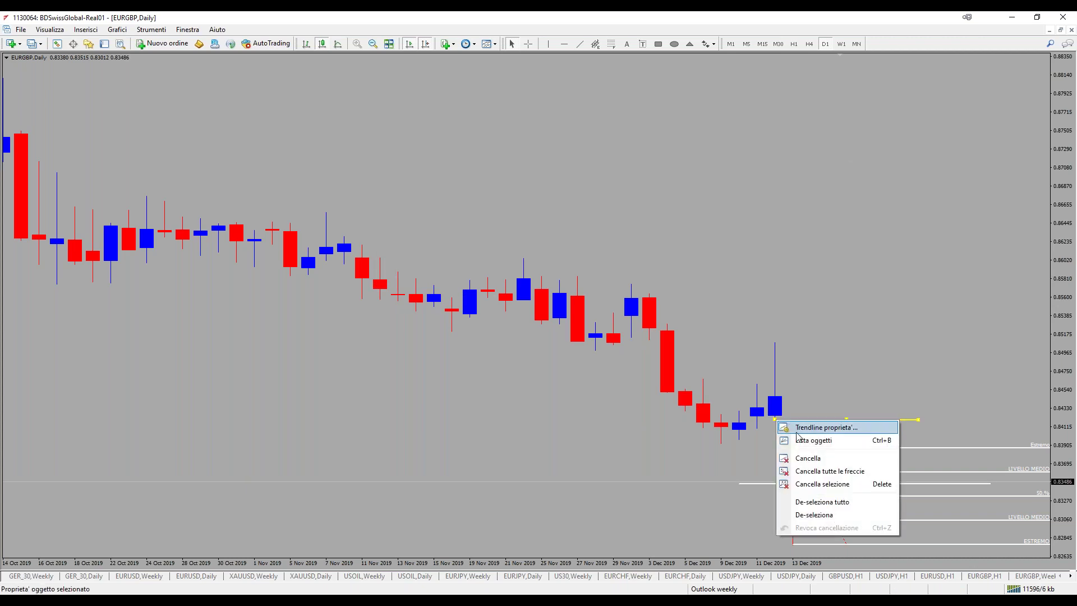
left_click(800, 433)
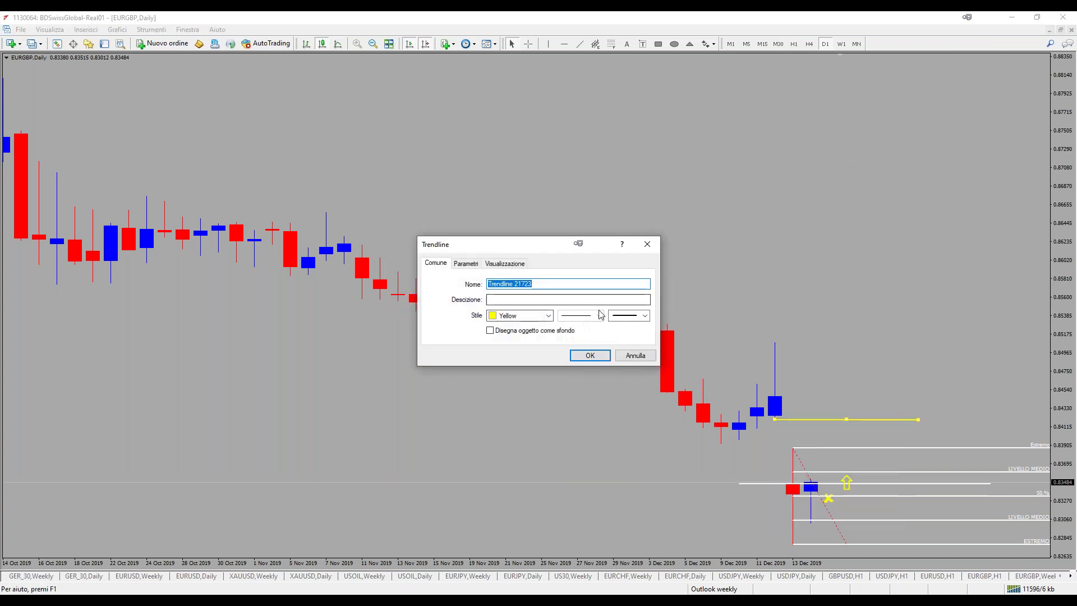
left_click(629, 316)
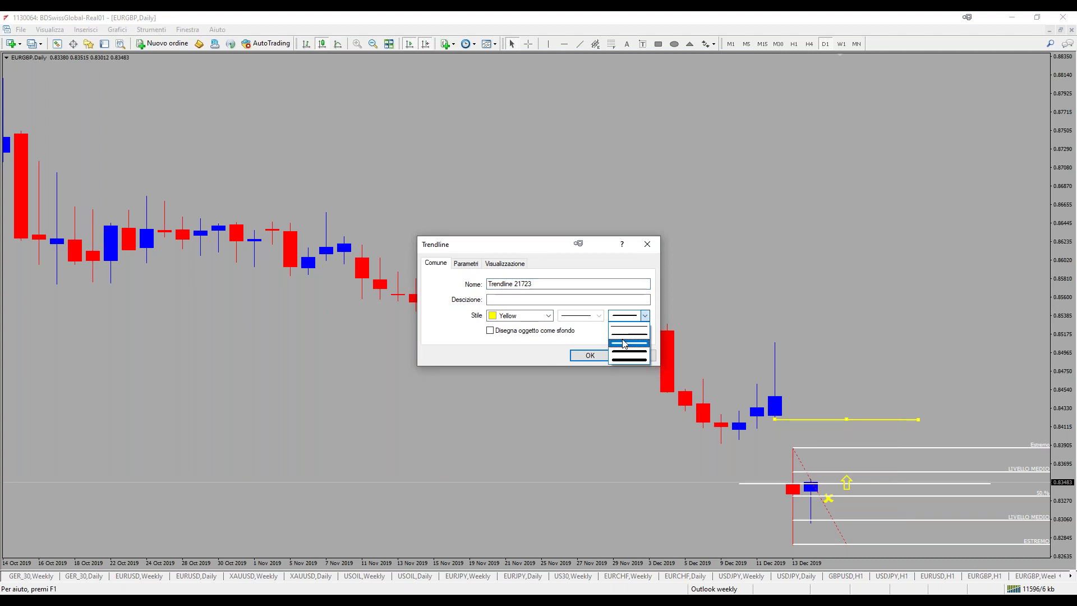
left_click(625, 343)
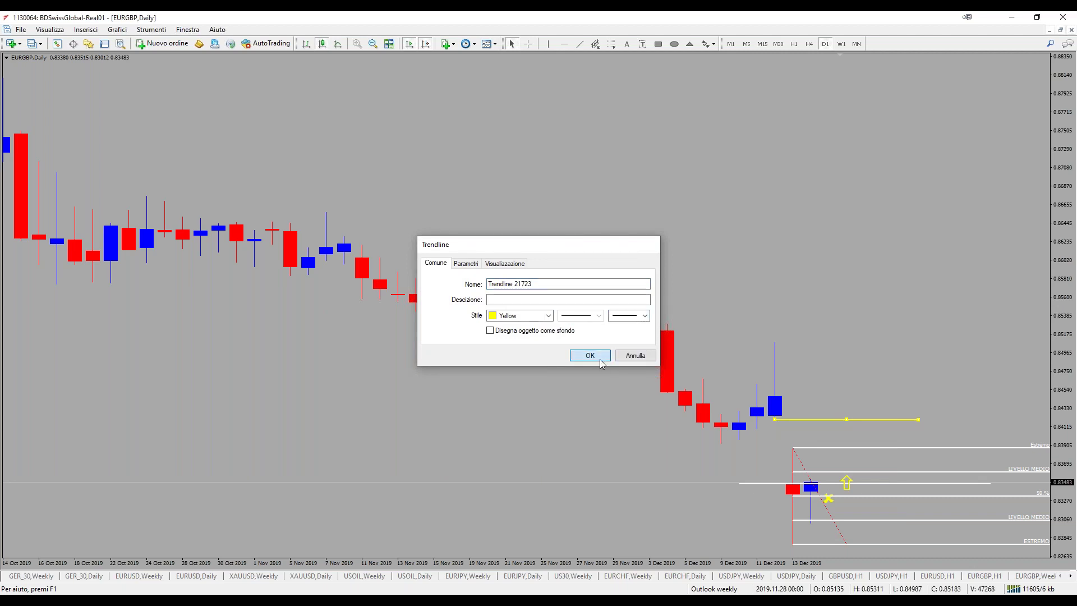
left_click(590, 356)
right_click(842, 424)
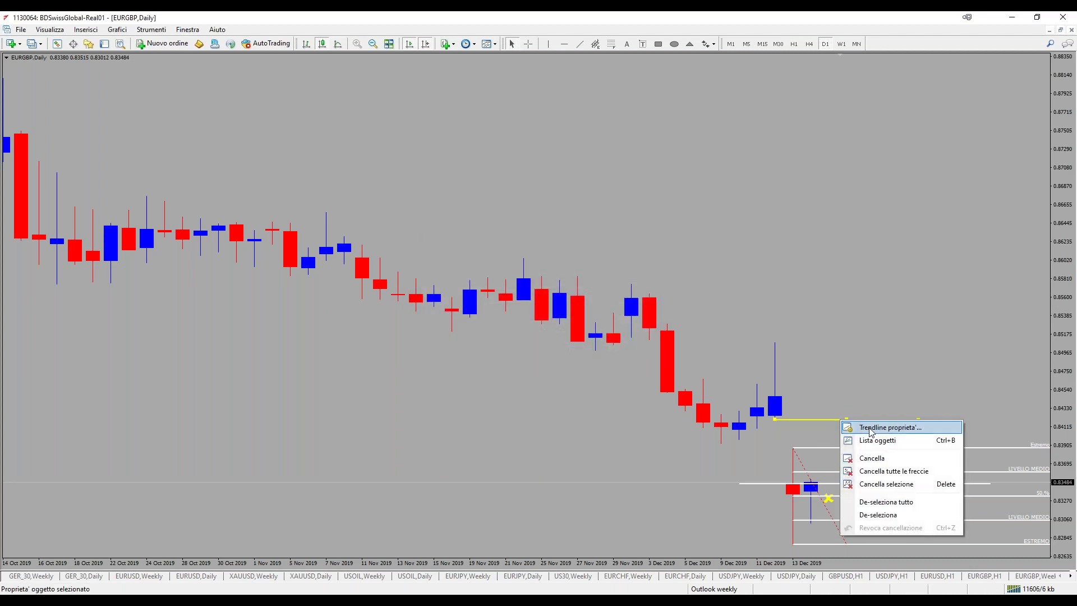
left_click(871, 427)
left_click(624, 315)
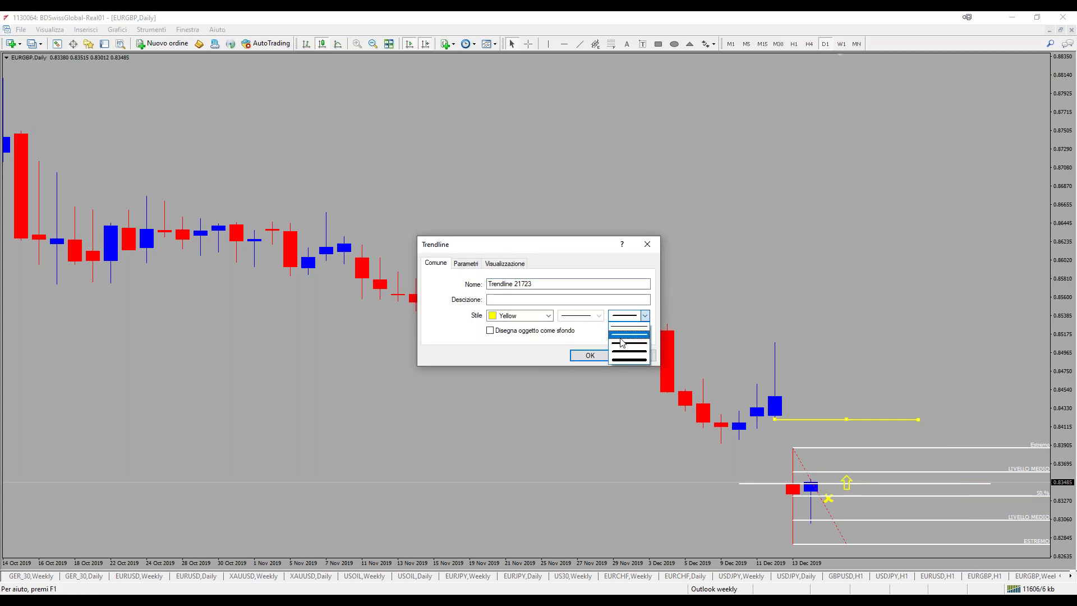
left_click(622, 348)
left_click(590, 356)
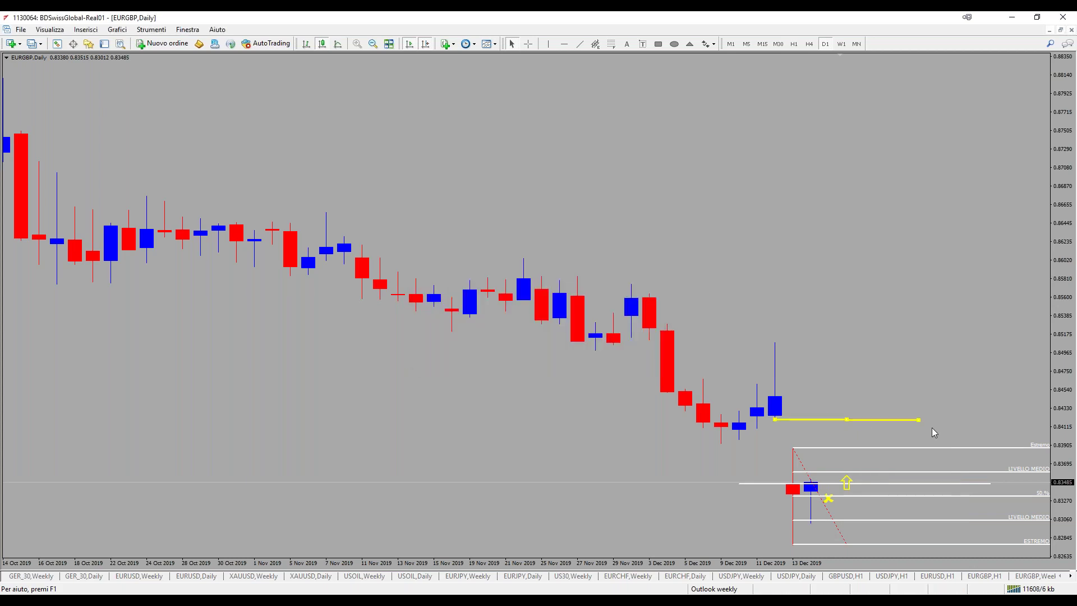
Extend the free end of the yellow horizontal line slightly further into the empty area
left_click_drag(918, 420, 918, 420)
left_click_drag(926, 423, 922, 419)
left_click_drag(918, 418, 945, 419)
Add a check mark on the yellow horizontal line, aligned above the up arrow
left_click(714, 45)
left_click(735, 120)
left_click(831, 408)
left_click_drag(837, 406, 847, 411)
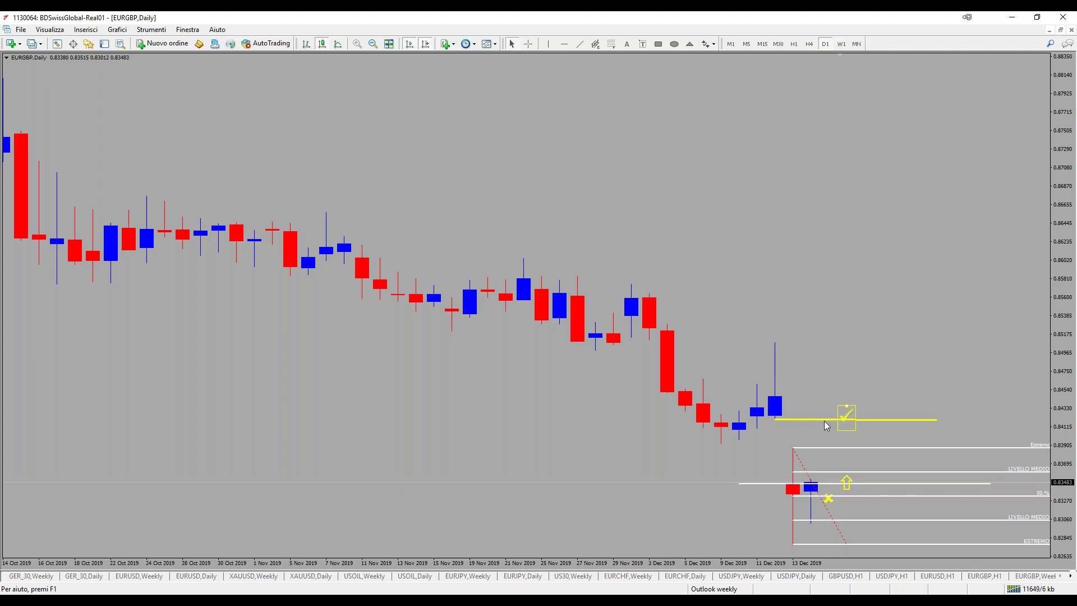
Draw a rising trendline through the lows of the 10 and 12 December candles and place a check mark on it above the first one
left_click(579, 43)
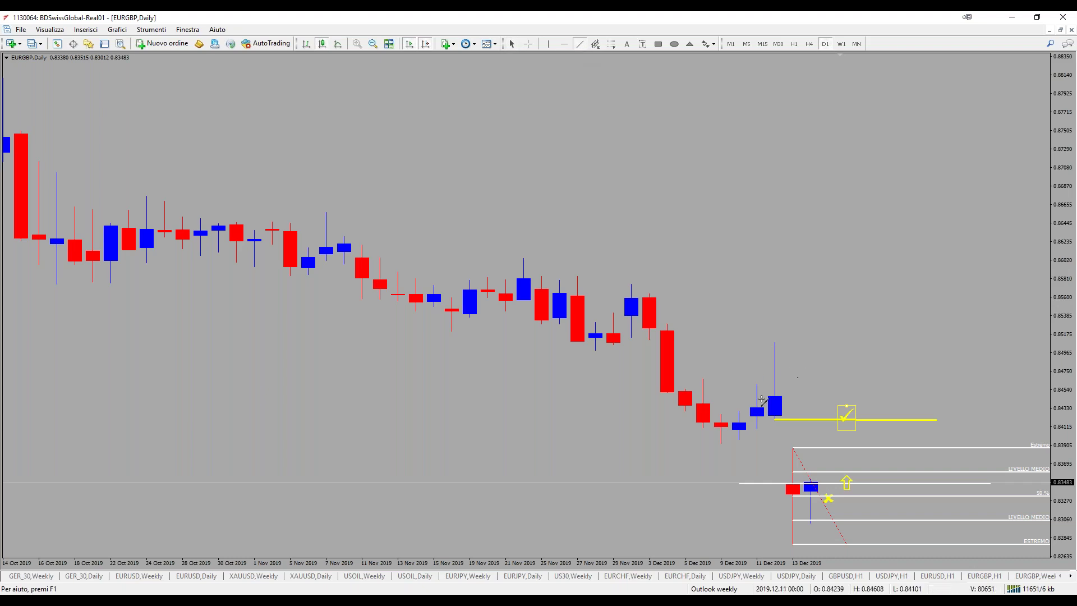
left_click_drag(737, 444, 901, 331)
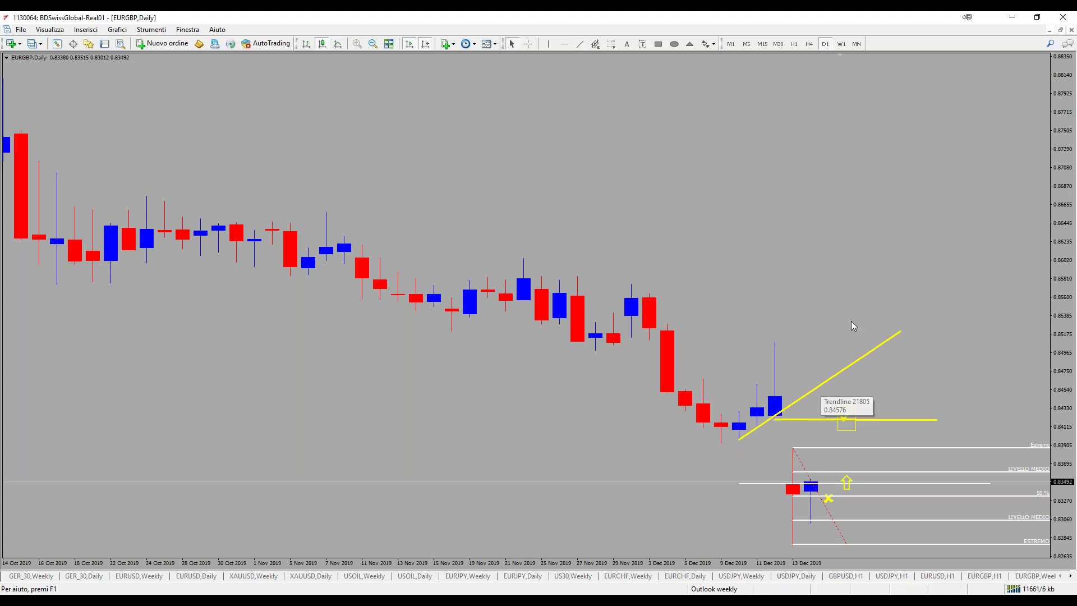
left_click(710, 45)
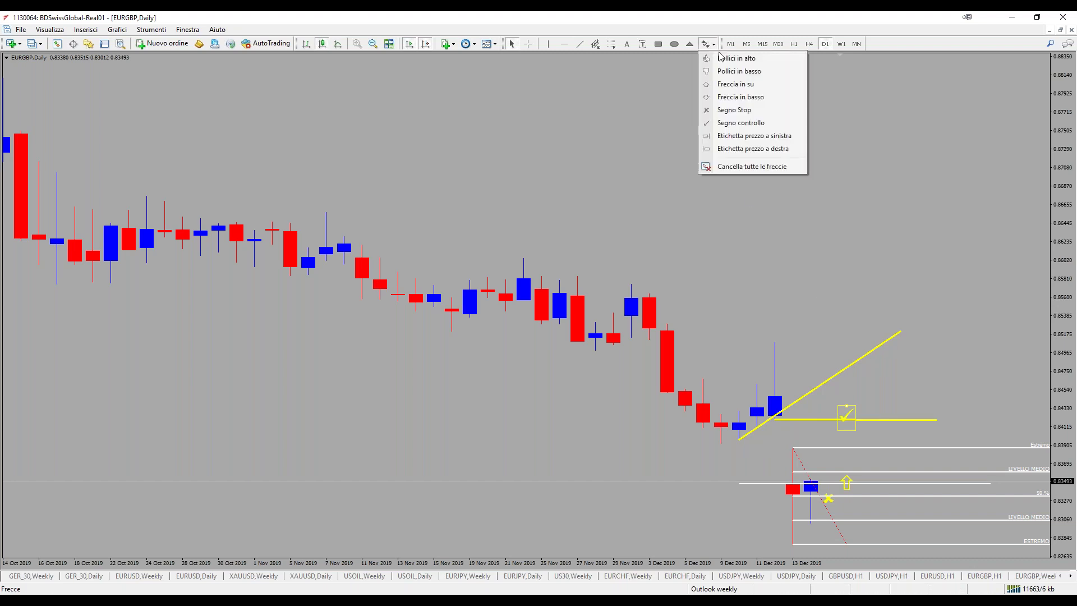
left_click(725, 122)
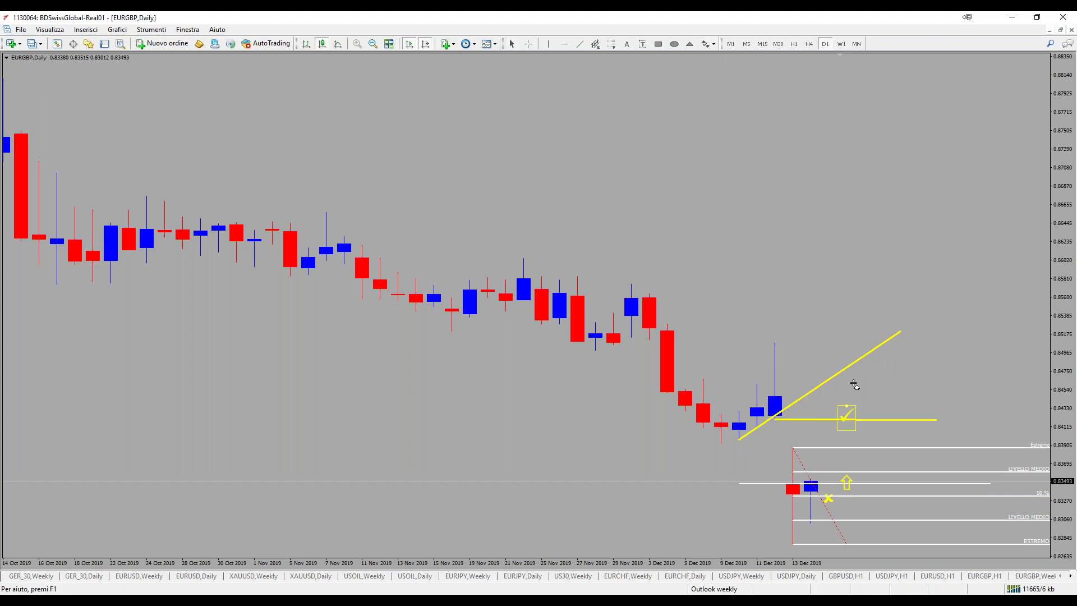
left_click(844, 353)
double_click(853, 353)
mouse_move(852, 353)
left_mouse_down()
mouse_move(836, 369)
mouse_move(847, 353)
left_mouse_up()
double_click(849, 357)
double_click(847, 415)
Measure the price distance from the horizontal line's check mark up to the rising trendline with the crosshair
key("ctrl+f")
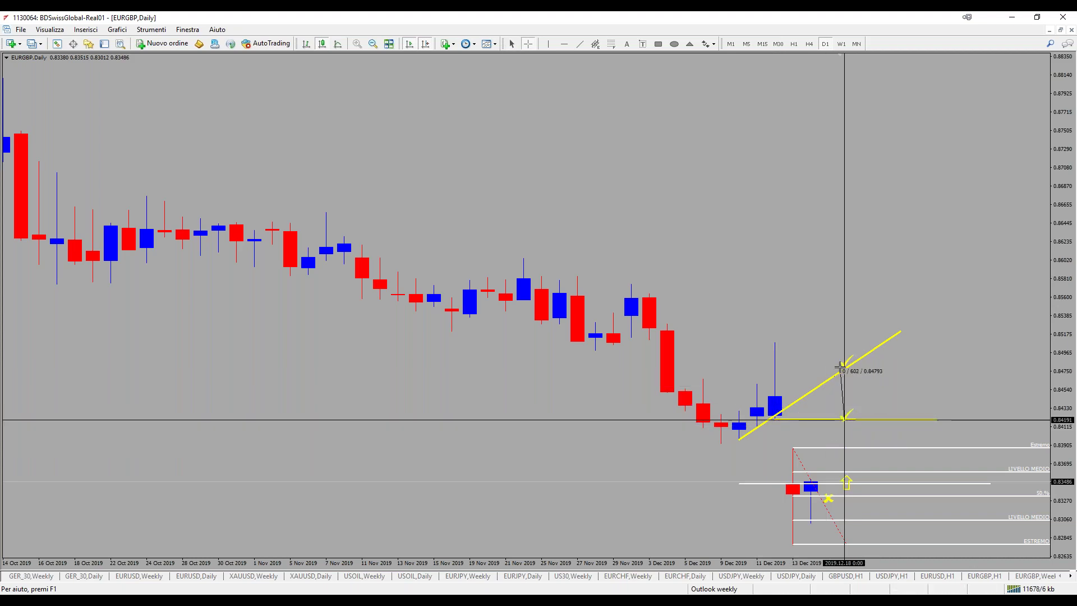
left_click_drag(841, 365, 897, 449)
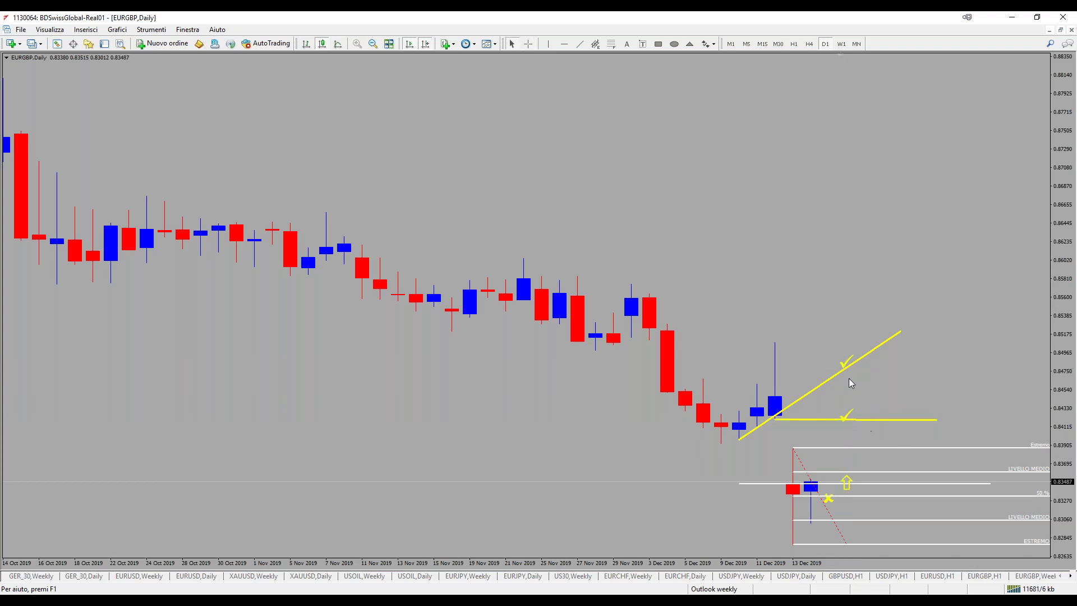
Add a second check mark at the rising trendline and move it directly above the one already there
left_click(709, 44)
left_click(705, 122)
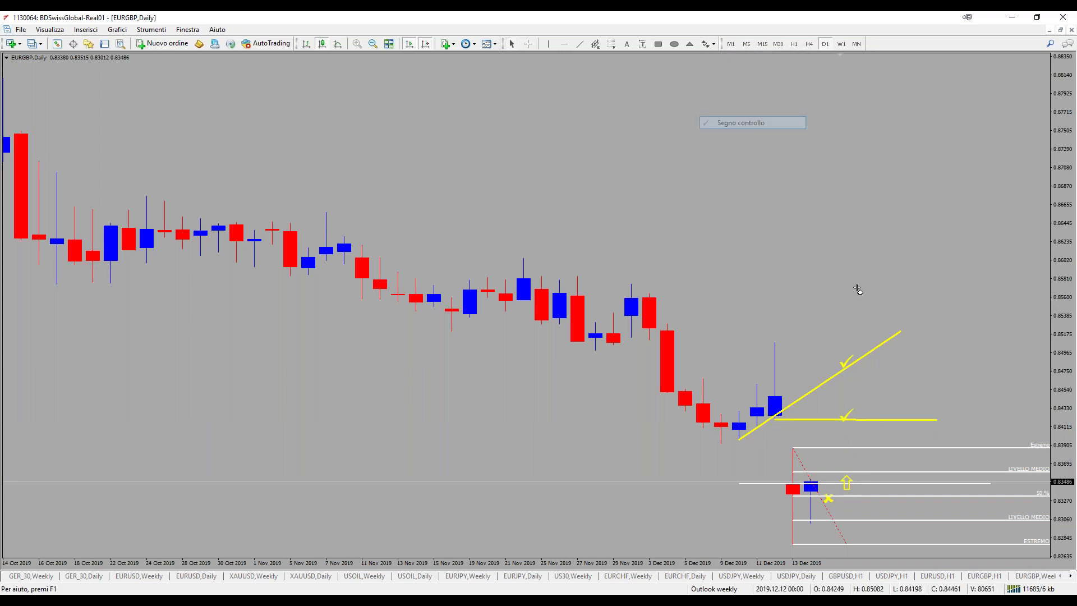
left_click(830, 366)
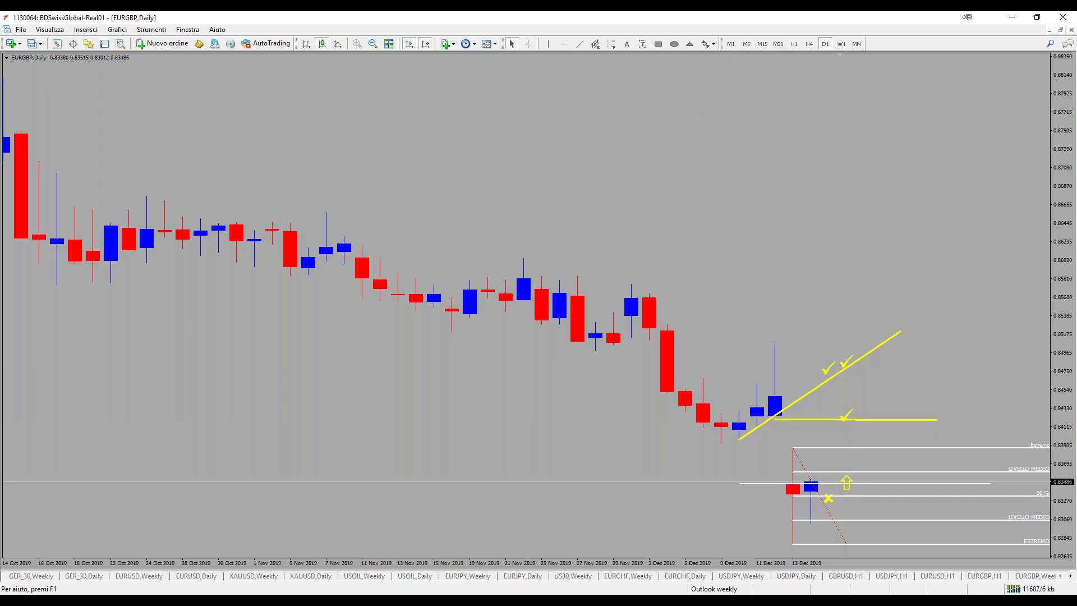
left_click_drag(829, 366, 849, 352)
Measure the price distance from the entry line at the up arrow to the rising trendline with the crosshair
middle_click(845, 447)
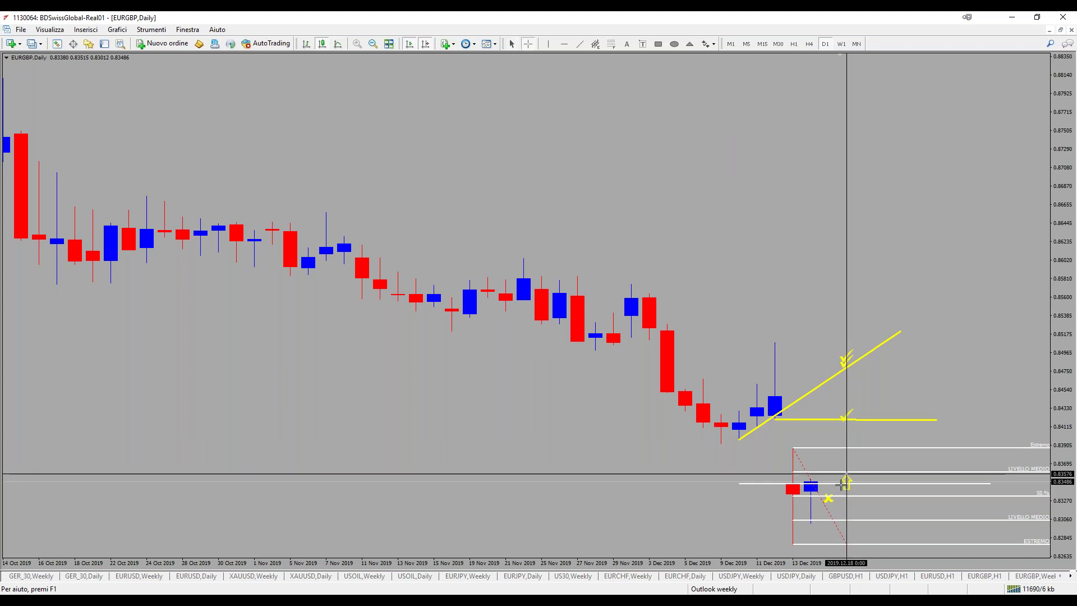
left_click_drag(842, 482, 842, 372)
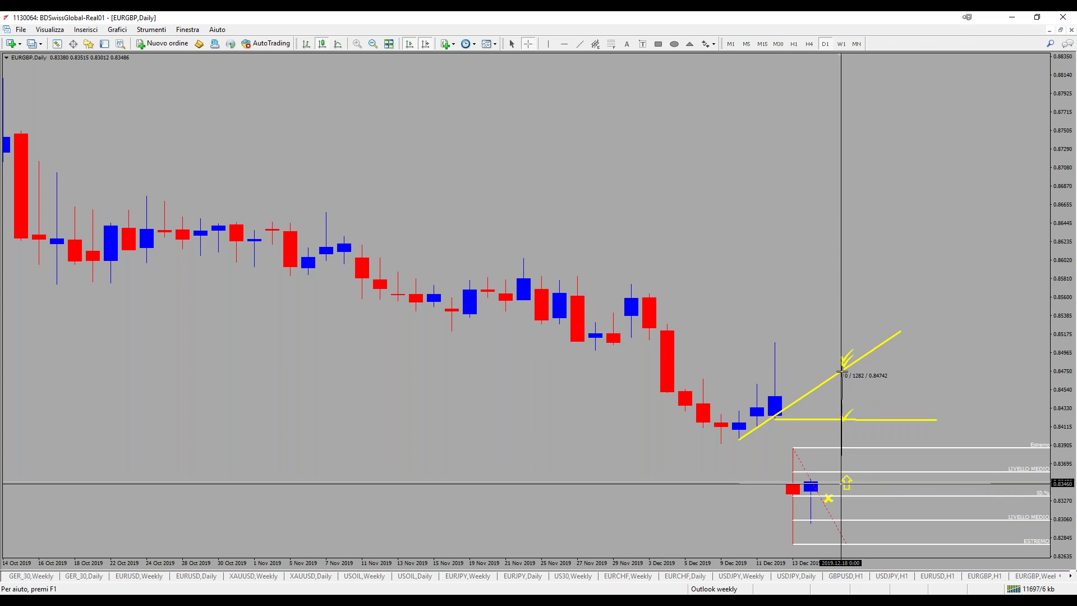
left_click_drag(841, 371, 842, 371)
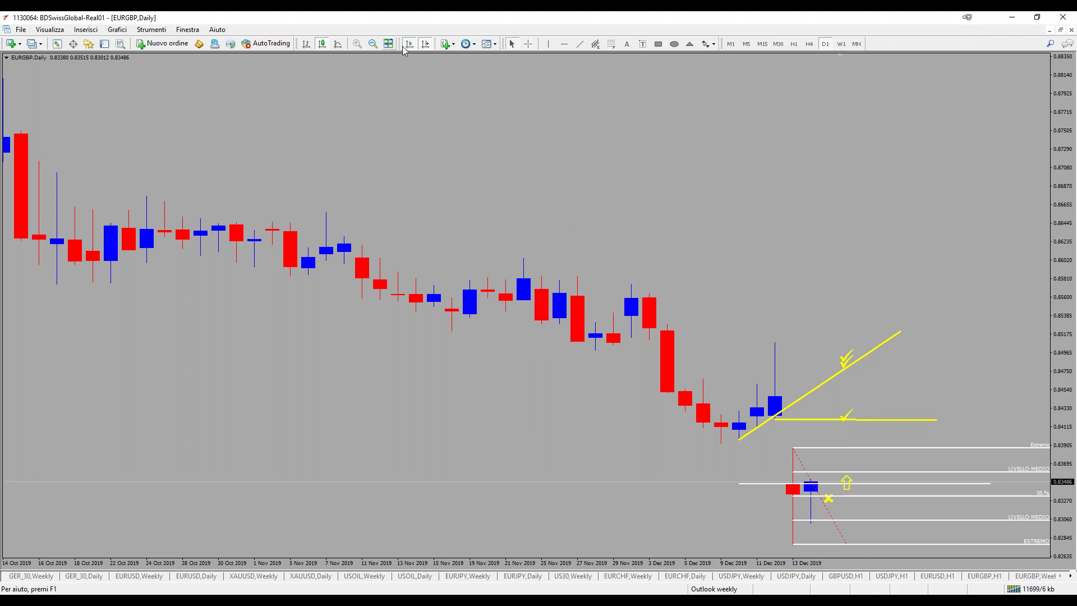
Draw a descending equidistant channel from the 10 October high, with its lower line running from the 15 October low along the early December lows
left_click(372, 44)
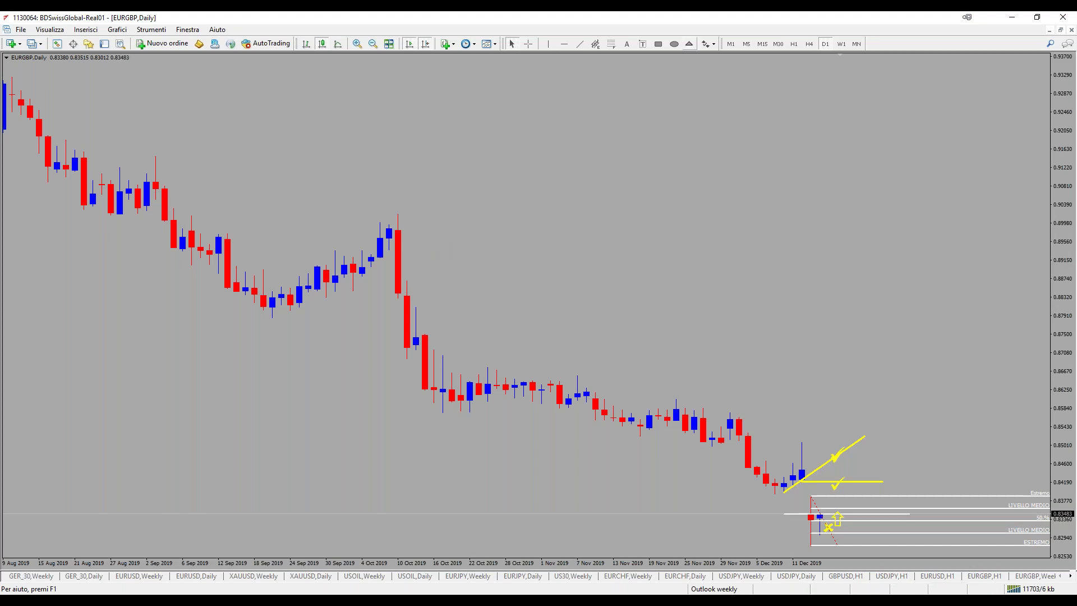
left_click(595, 44)
left_click_drag(748, 219, 973, 261)
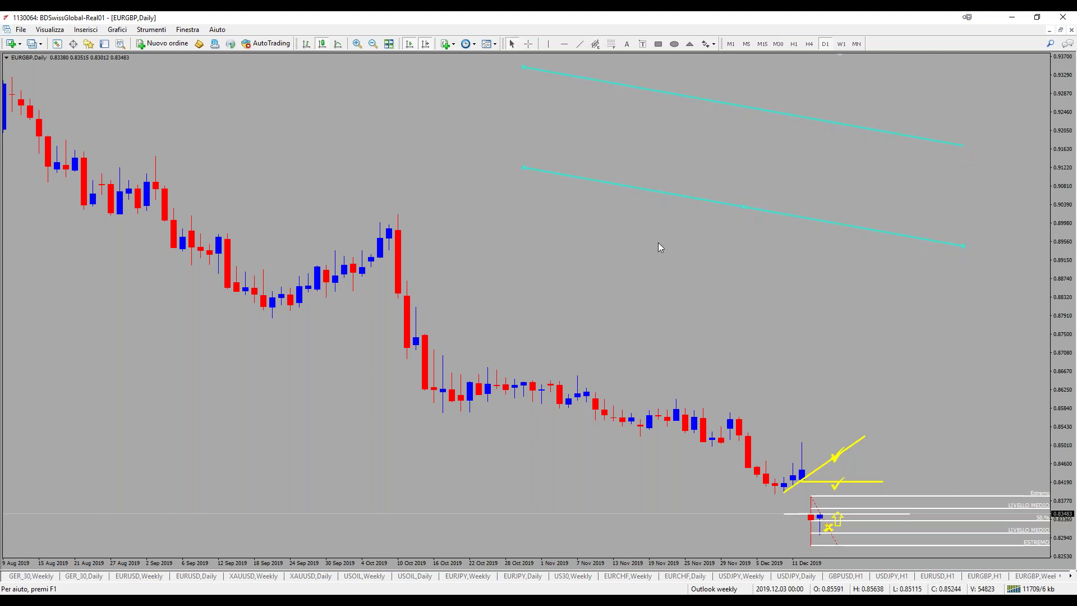
left_click_drag(654, 246, 618, 349)
left_click_drag(399, 314, 424, 389)
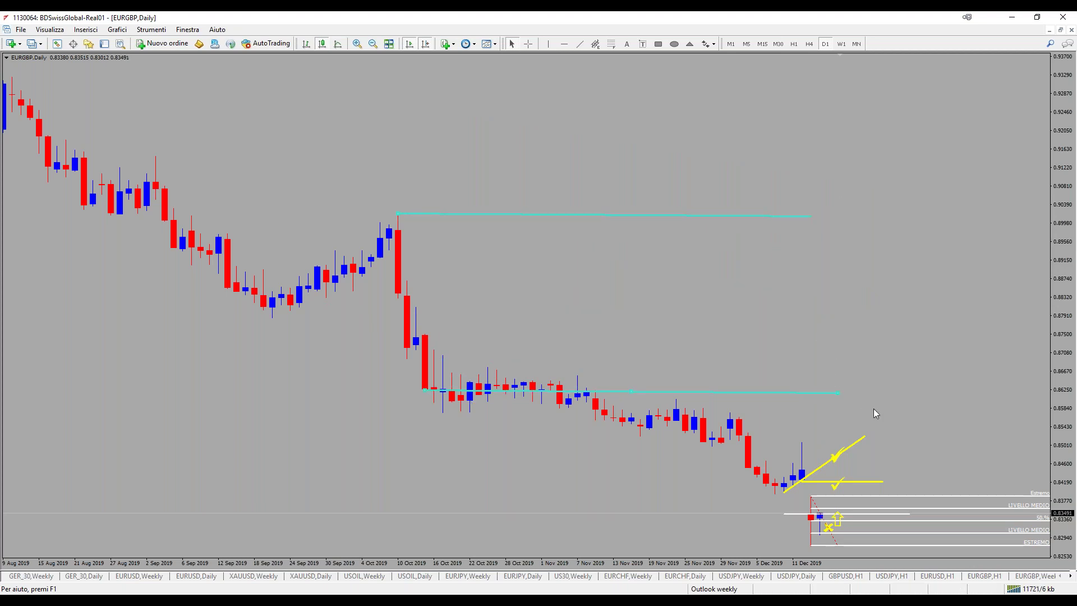
left_click_drag(841, 395, 810, 510)
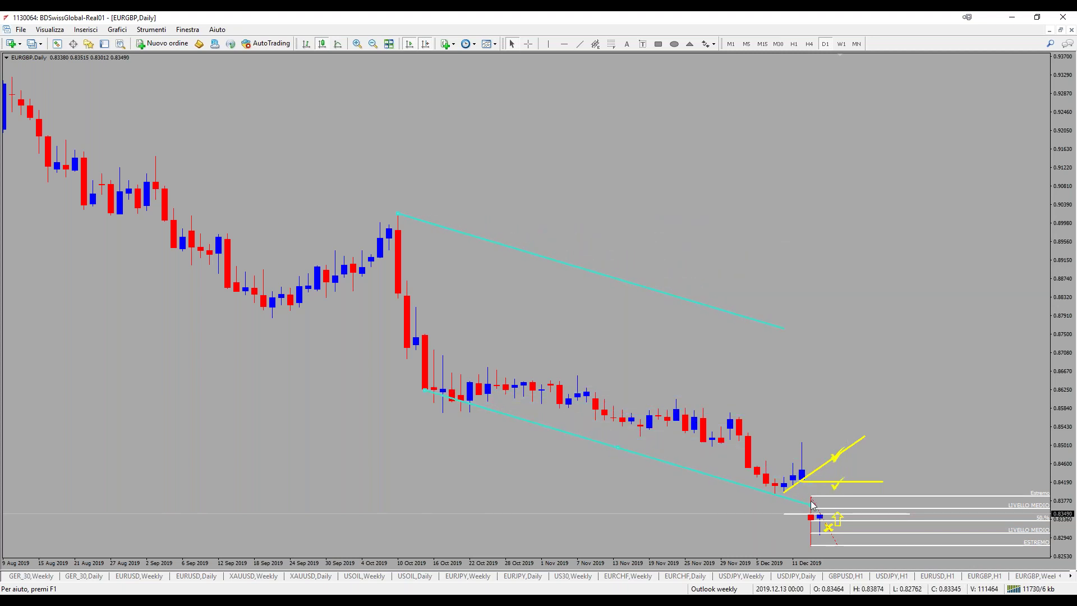
Inspect the descending channel's anchors with the crosshair, from the 10 October high and mid-October low to the December lows
middle_click(302, 321)
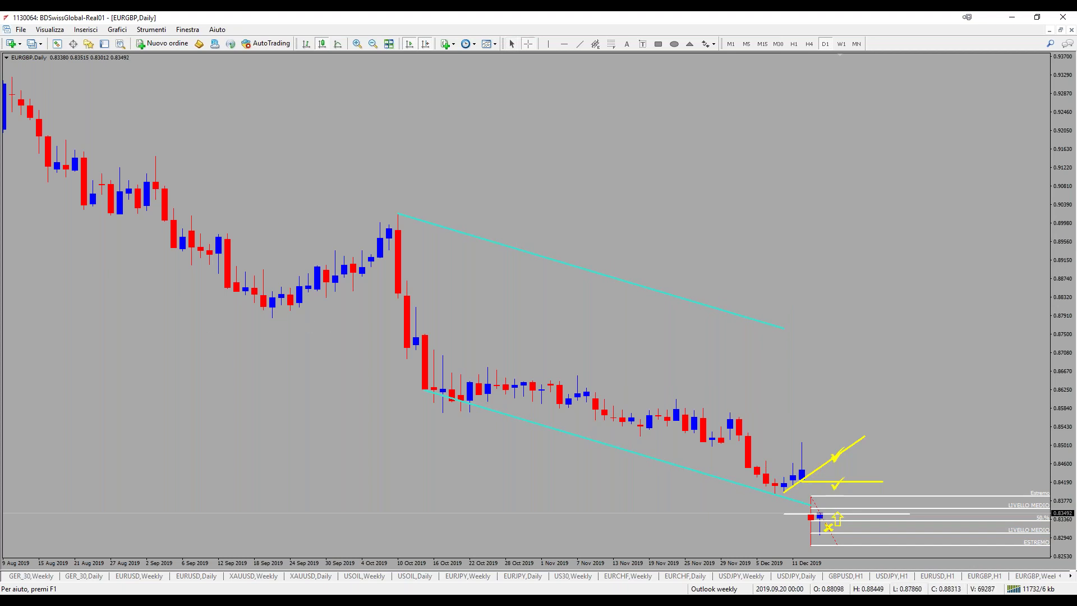
mouse_move(386, 224)
left_mouse_down()
mouse_move(421, 302)
mouse_move(391, 221)
left_mouse_up()
middle_click(389, 219)
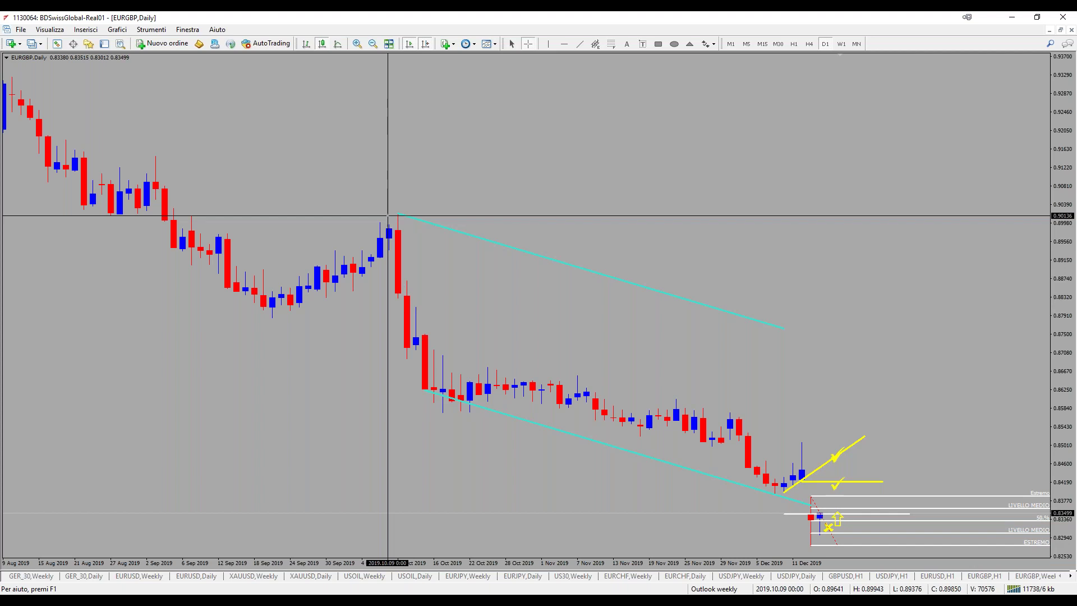
left_click(388, 218)
middle_click(430, 389)
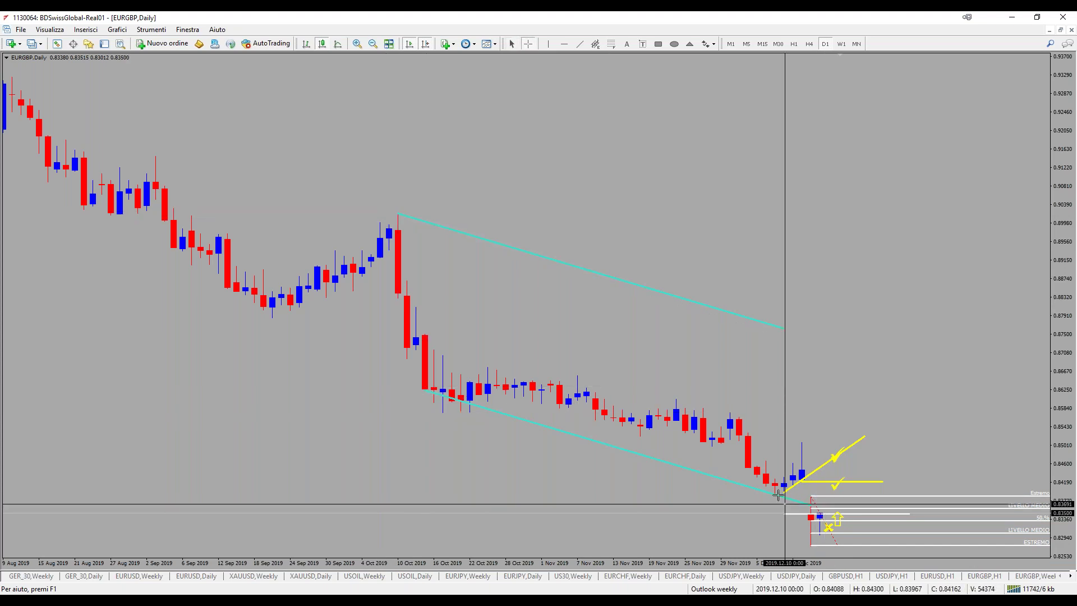
left_click_drag(795, 470, 808, 447)
left_click_drag(808, 447, 809, 447)
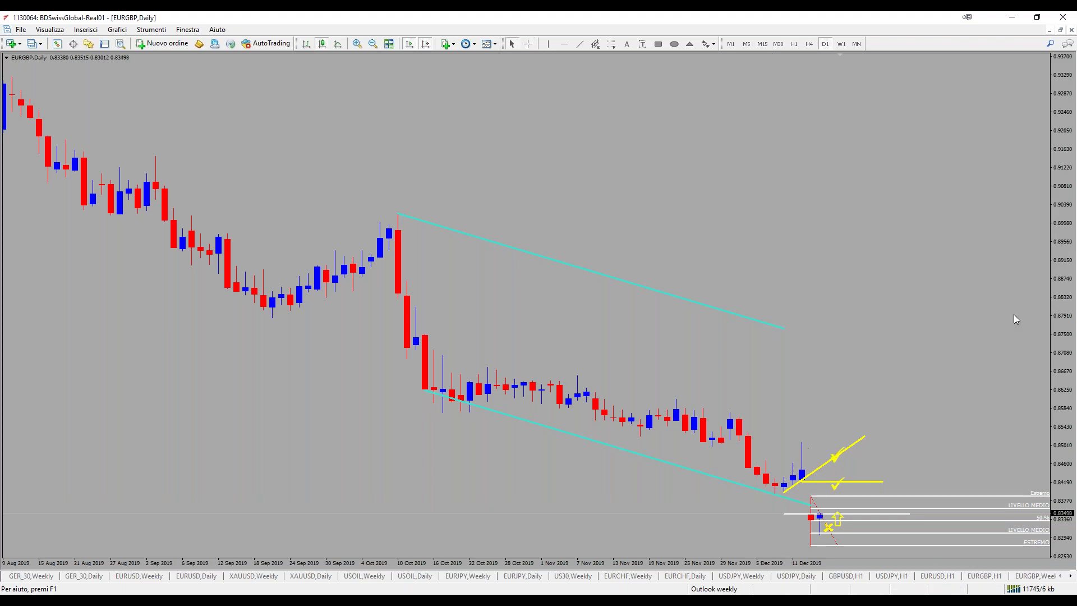
Sketch freehand along both channel lines, circle their October starting points and the target area on the upper line, and trace the rise towards it
left_click(357, 45)
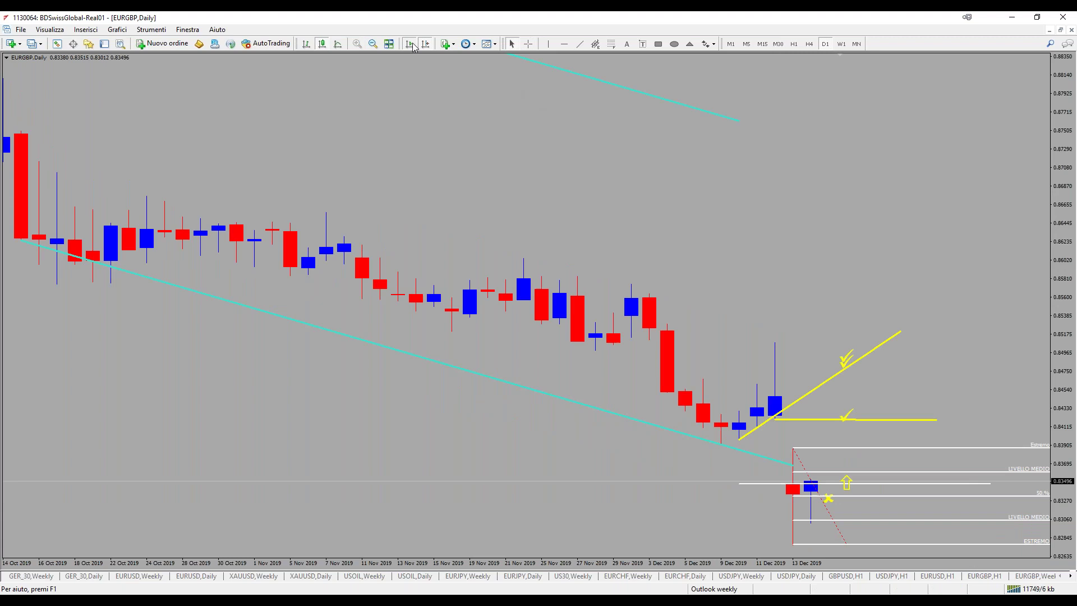
left_click_drag(1069, 215, 1072, 339)
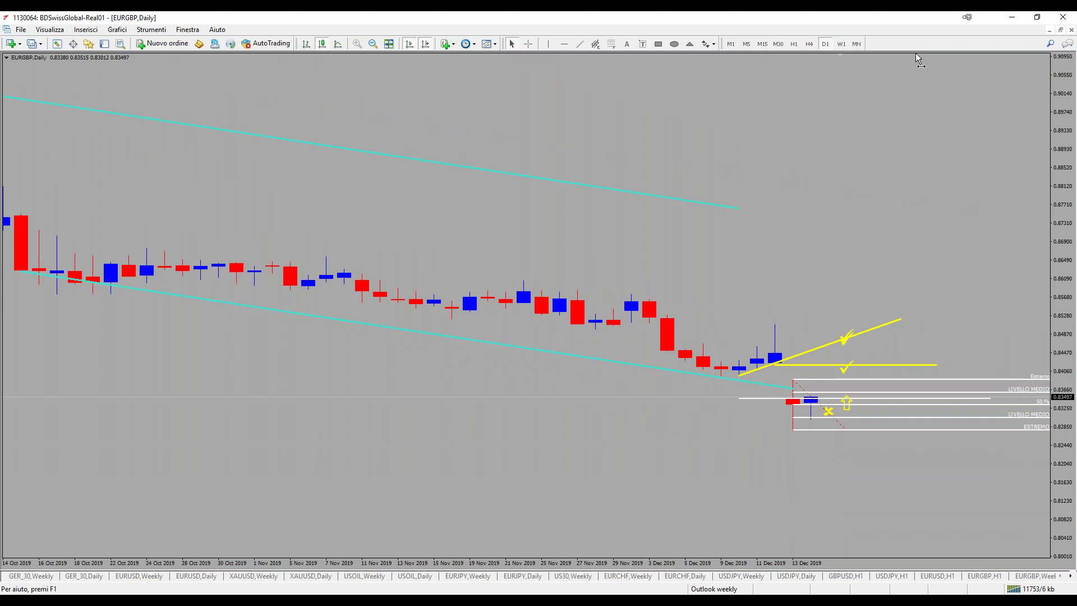
scroll(856, 52, "up", 1)
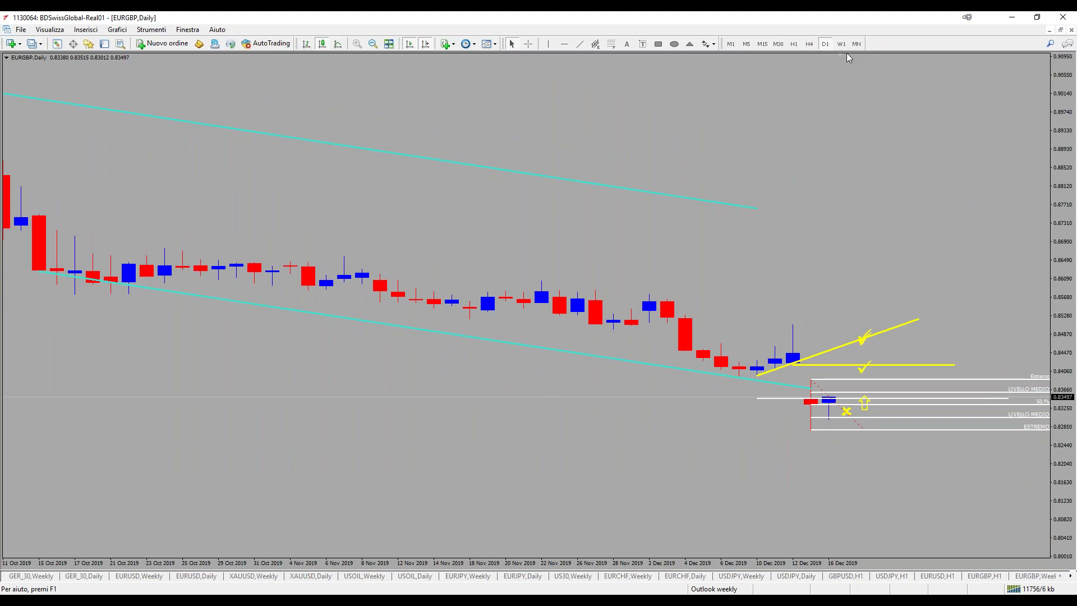
scroll(841, 53, "down", 1)
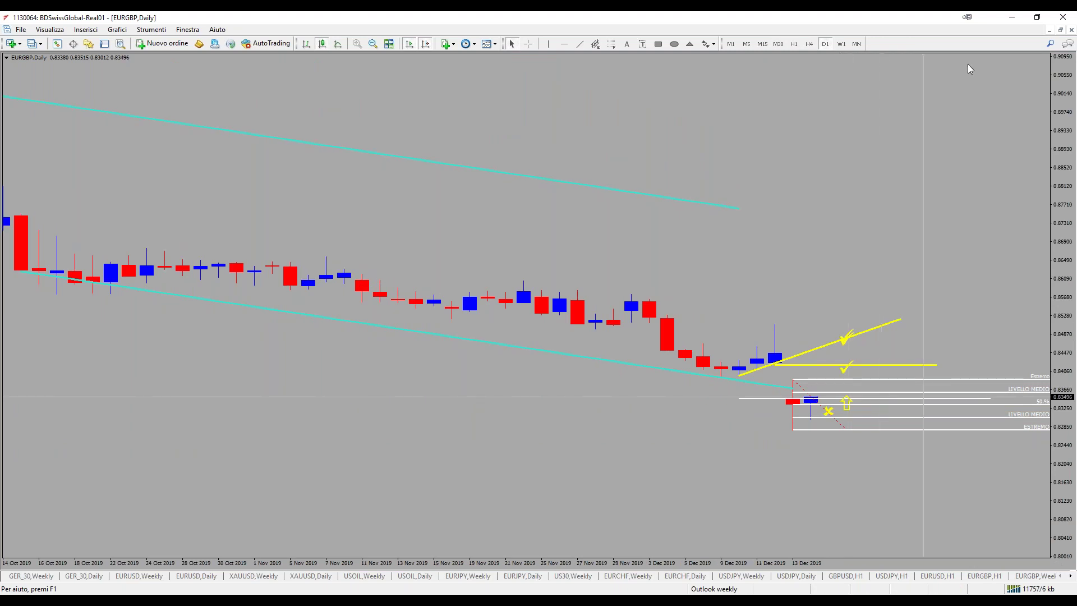
scroll(969, 66, "up", 3)
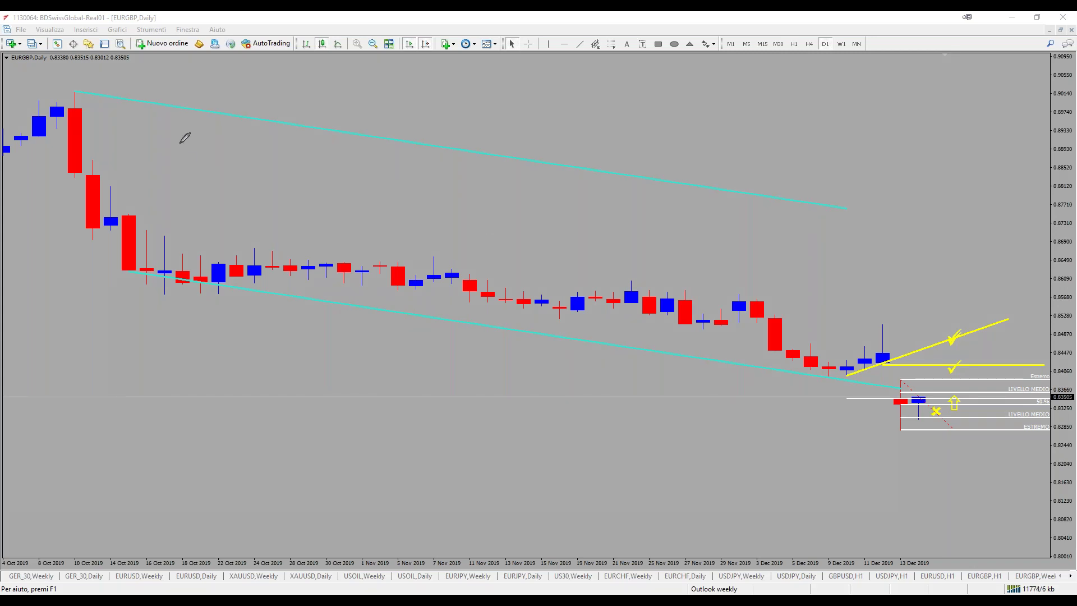
mouse_move(45, 80)
left_mouse_down()
mouse_move(111, 79)
mouse_move(392, 147)
mouse_move(914, 224)
left_mouse_up()
left_click_drag(847, 184, 844, 178)
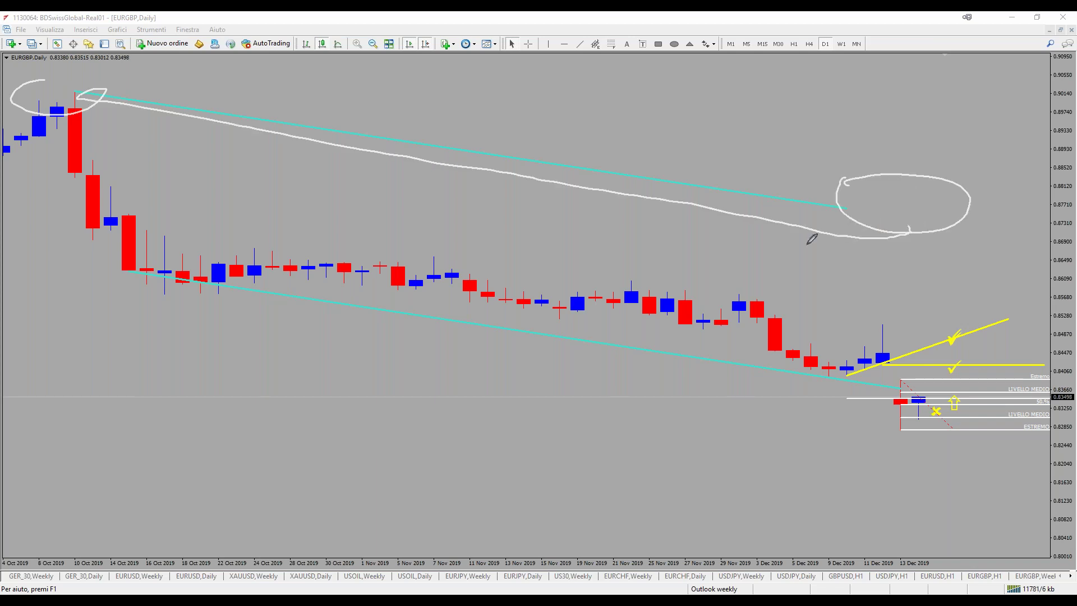
mouse_move(132, 259)
left_mouse_down()
mouse_move(107, 261)
mouse_move(223, 267)
mouse_move(834, 370)
mouse_move(919, 219)
left_mouse_up()
left_click_drag(846, 203, 997, 232)
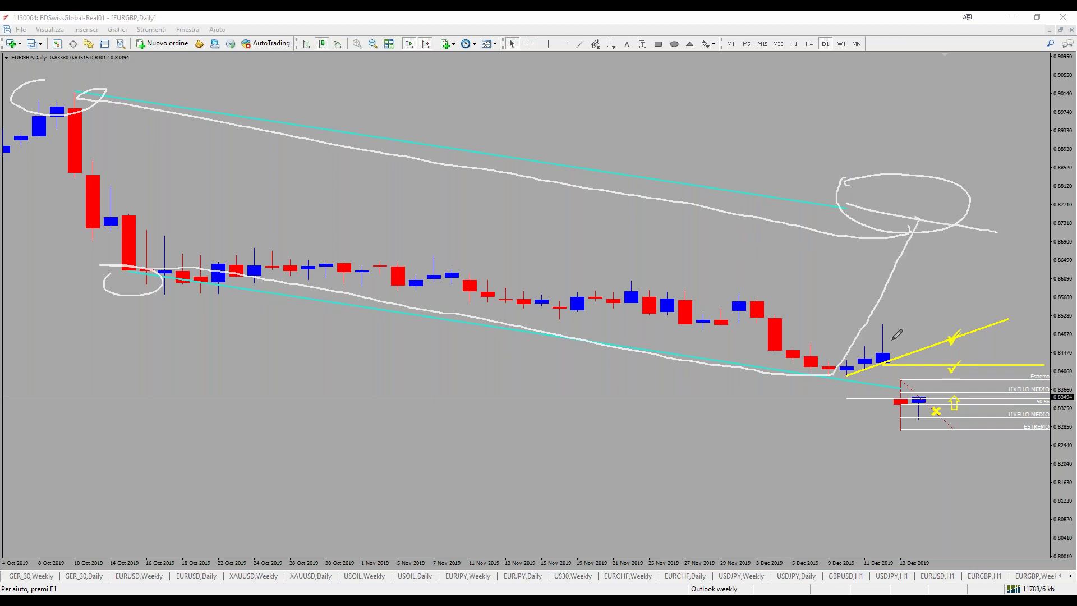
Circle the December candles freehand, sketch possible rises from them to the upper channel line, and clear all freehand marks
mouse_move(860, 361)
left_mouse_down()
mouse_move(880, 341)
mouse_move(879, 318)
mouse_move(818, 356)
mouse_move(836, 387)
left_mouse_up()
mouse_move(927, 359)
left_mouse_down()
mouse_move(915, 315)
mouse_move(886, 319)
left_mouse_up()
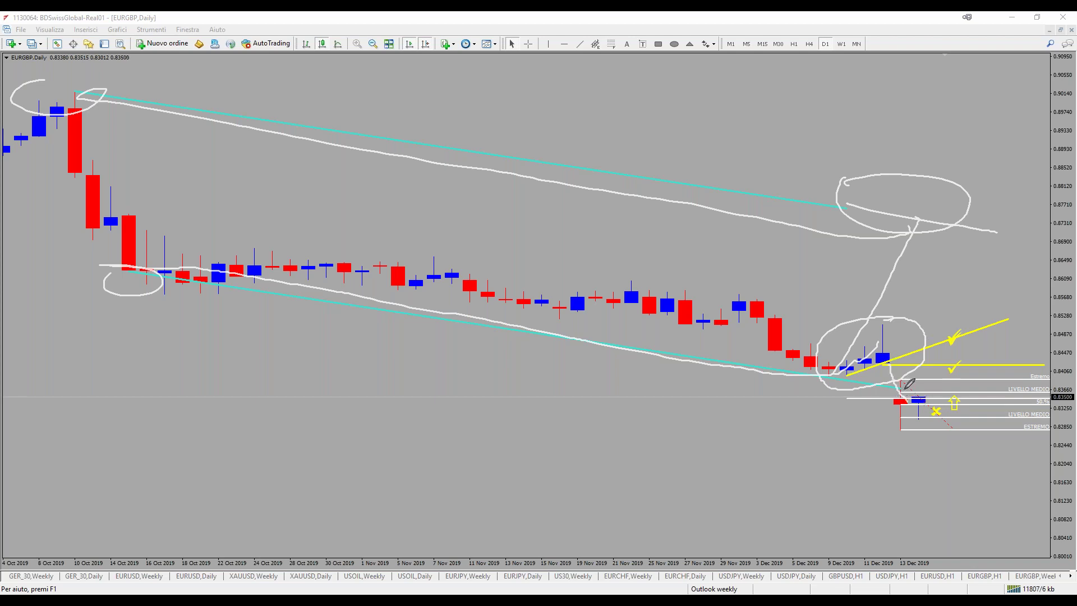
mouse_move(906, 388)
left_mouse_down()
mouse_move(976, 404)
mouse_move(952, 336)
mouse_move(998, 230)
left_mouse_up()
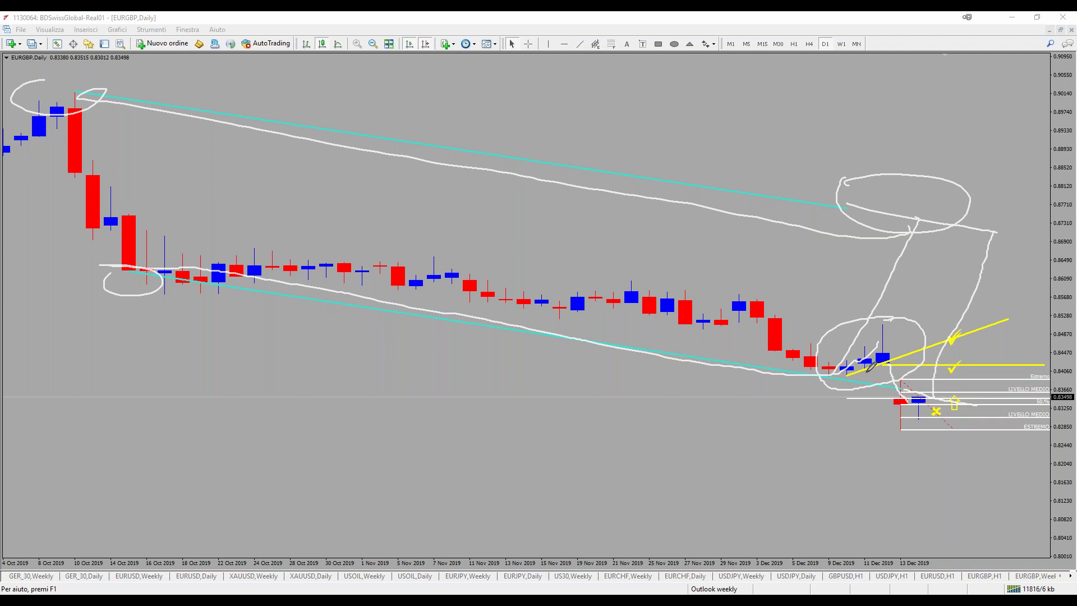
mouse_move(895, 353)
left_mouse_down()
mouse_move(897, 402)
mouse_move(948, 362)
mouse_move(1000, 234)
left_mouse_up()
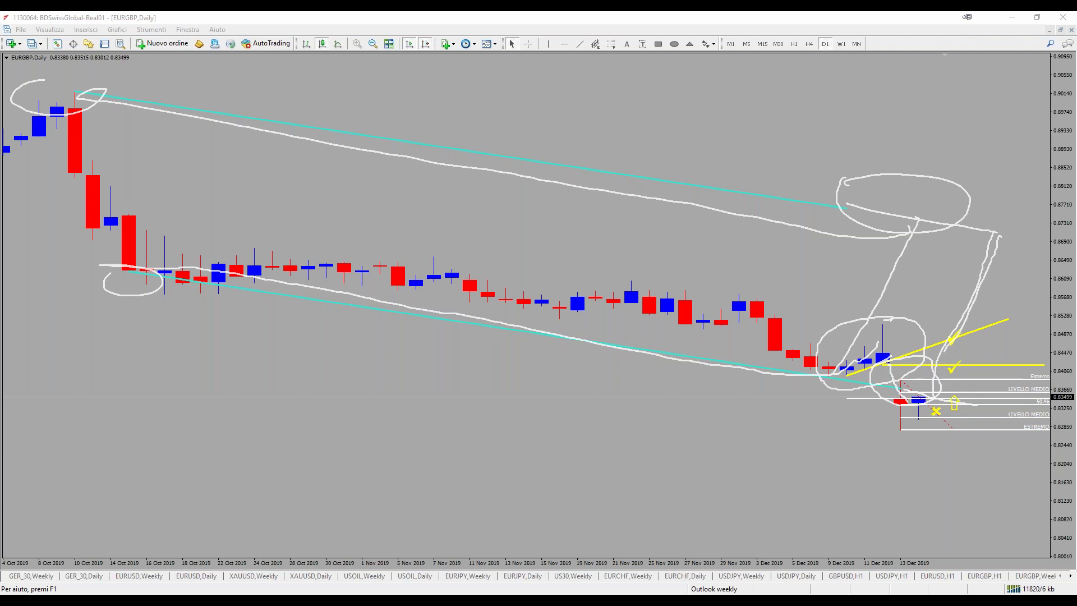
key("Escape")
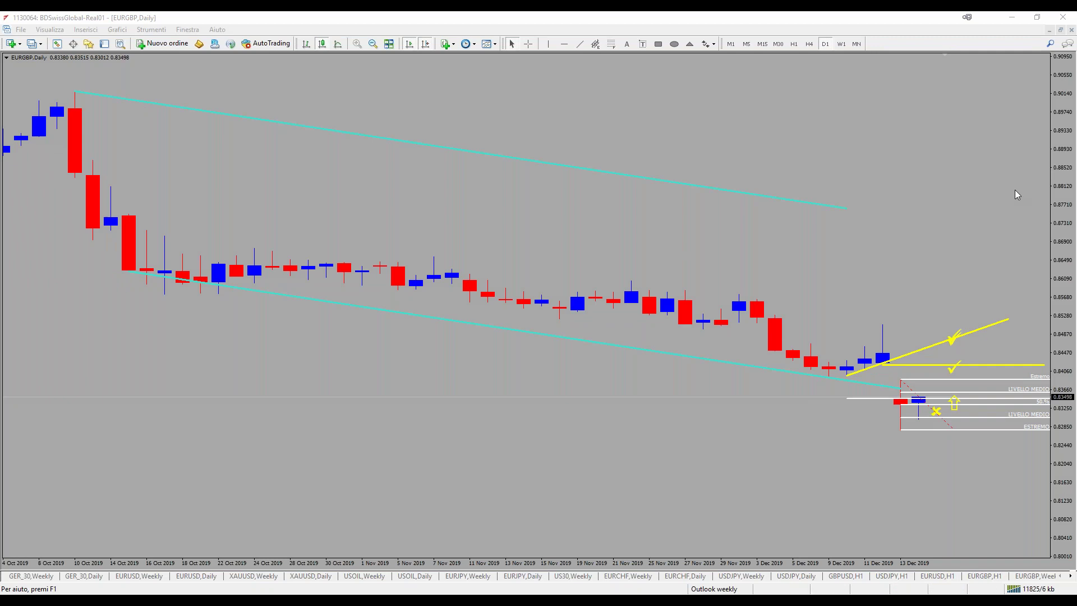
Extend the descending channel well beyond the latest candle, bringing the end of its lower line down to the 50 % level
left_click_drag(1071, 239, 1032, 477)
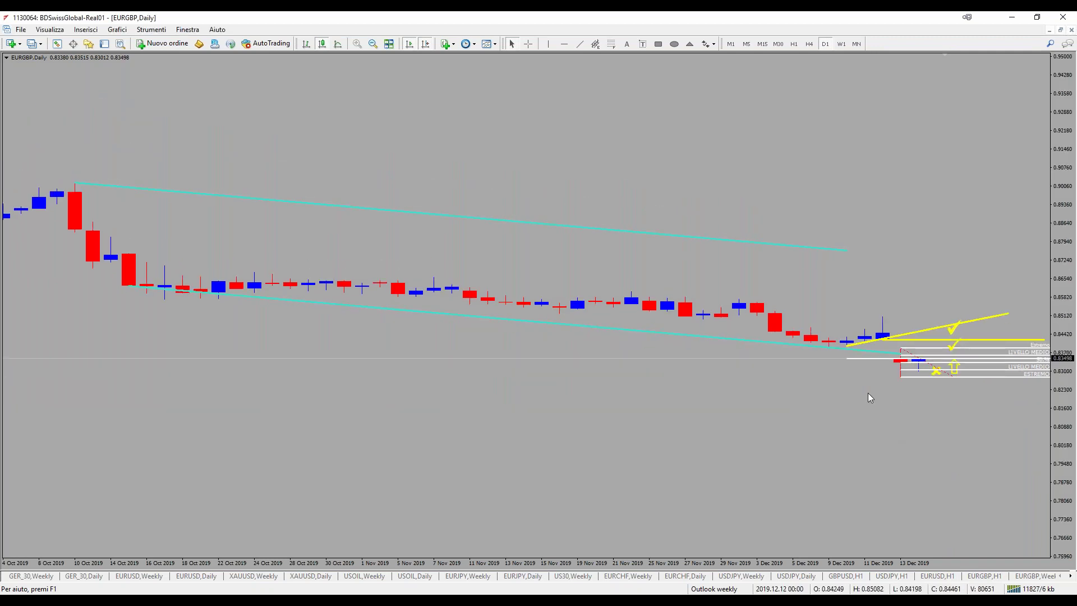
double_click(517, 320)
scroll(1039, 376, "up", 4)
scroll(887, 349, "down", 2)
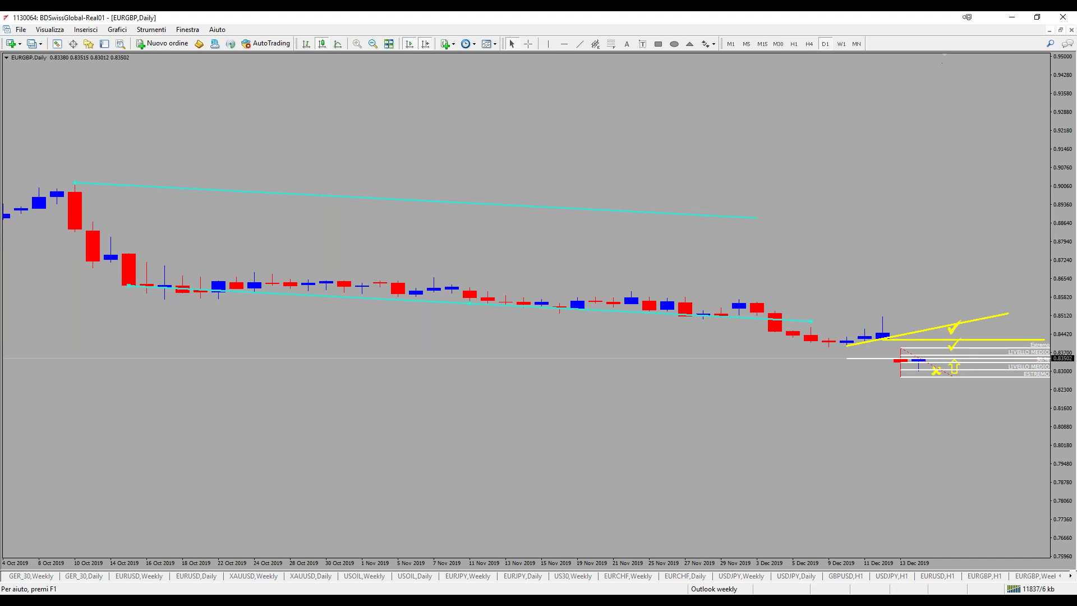
scroll(810, 62, "up", 2)
scroll(463, 400, "down", 8)
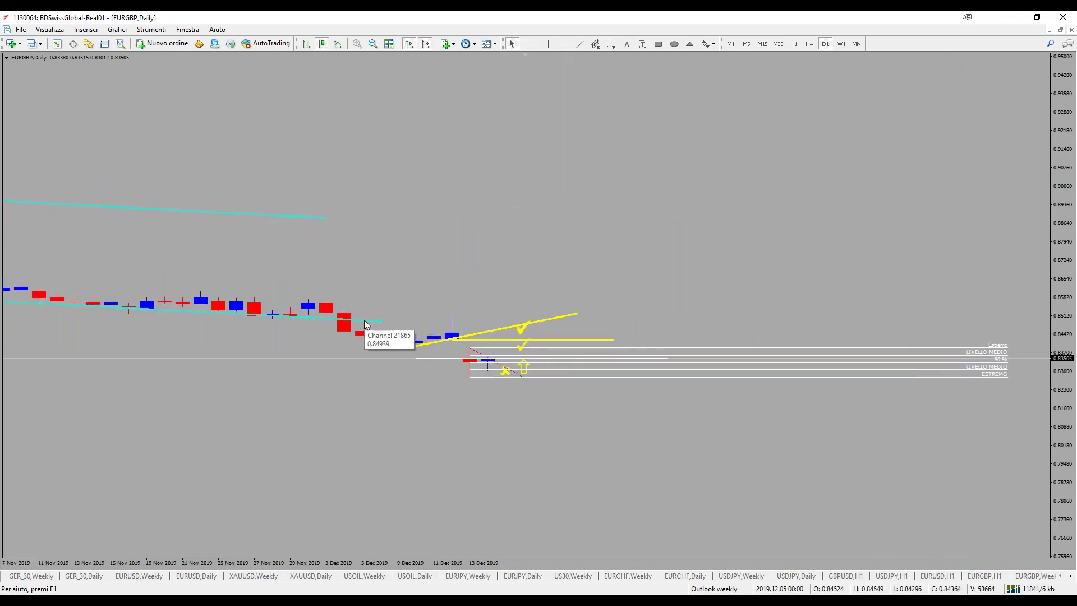
left_click_drag(371, 321, 929, 368)
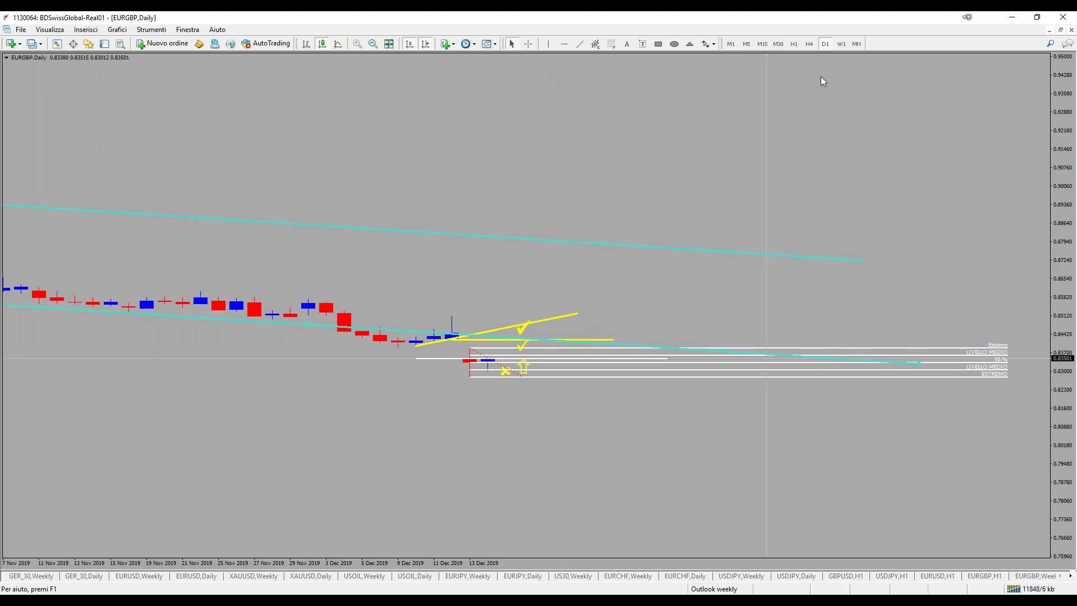
Draw a triangle with its base on the lower channel line near the horizontal target line and its apex on the upper channel line
left_click_drag(1067, 412, 1036, 273)
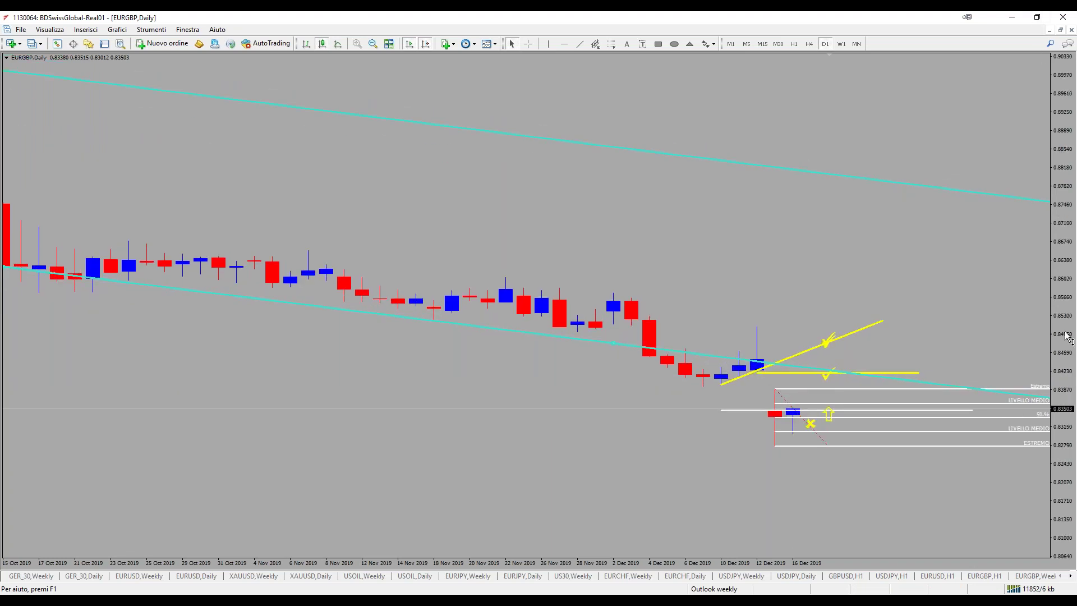
left_click_drag(1069, 336, 1068, 275)
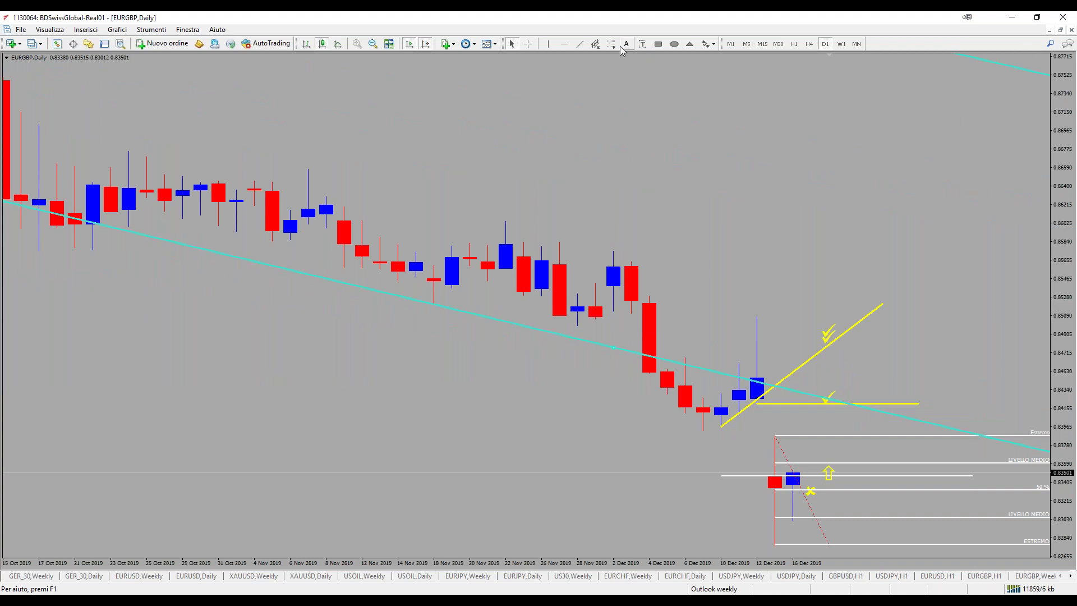
left_click(690, 48)
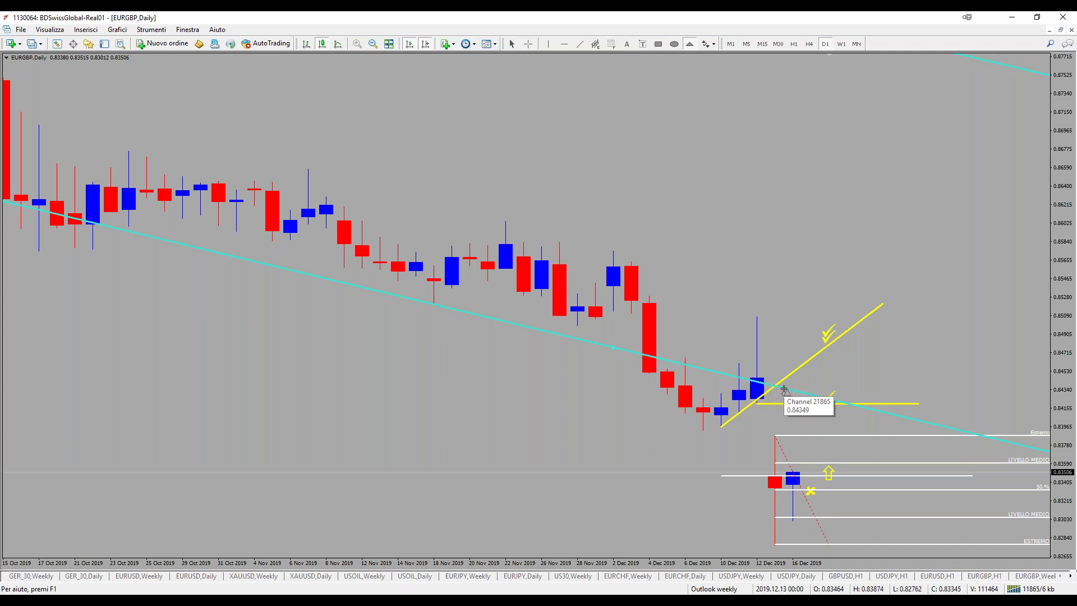
left_click_drag(846, 401, 901, 418)
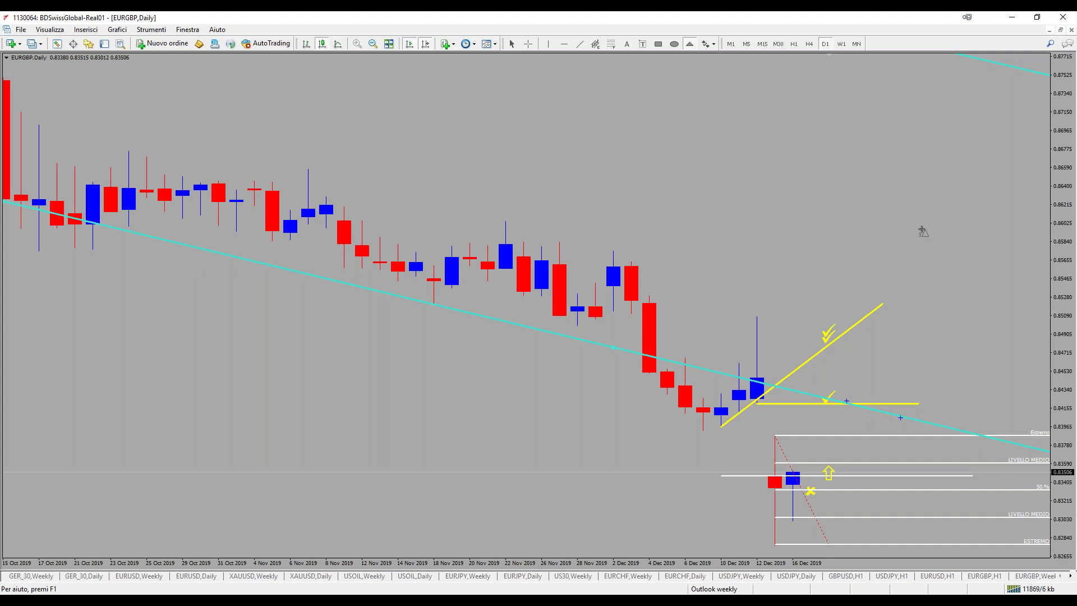
left_click(957, 56)
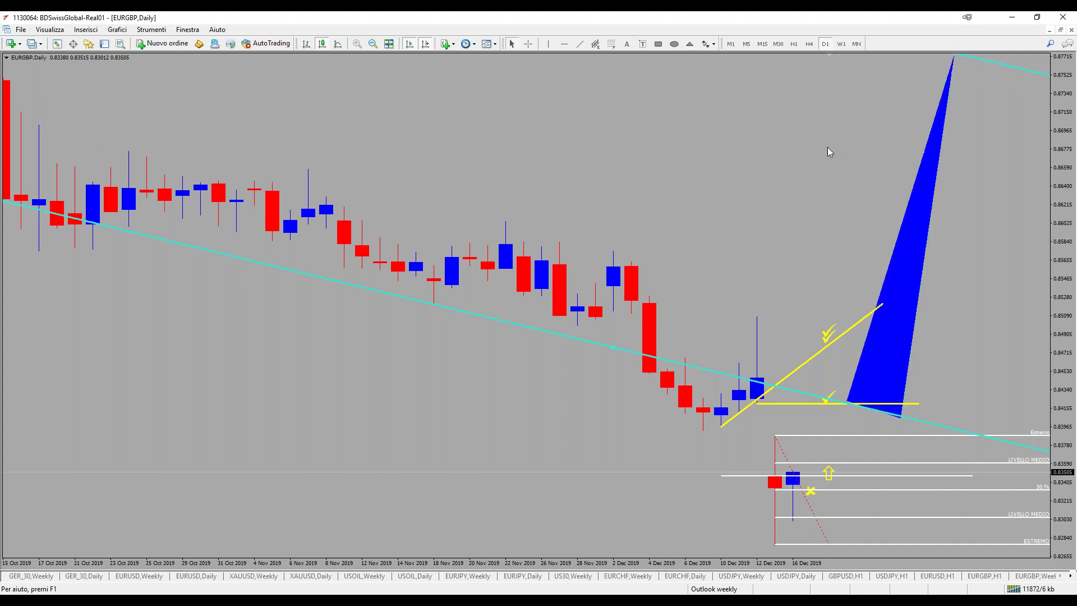
Move the triangle's apex further ahead along the upper channel line and trace the rise towards that line with the crosshair
left_click(372, 44)
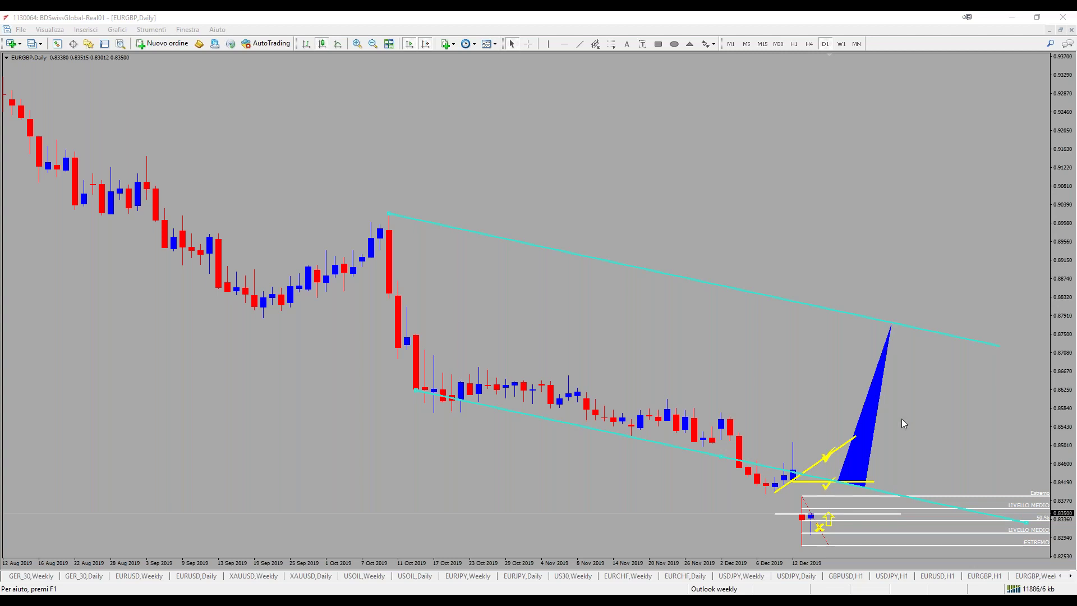
double_click(891, 326)
left_click_drag(891, 326, 951, 336)
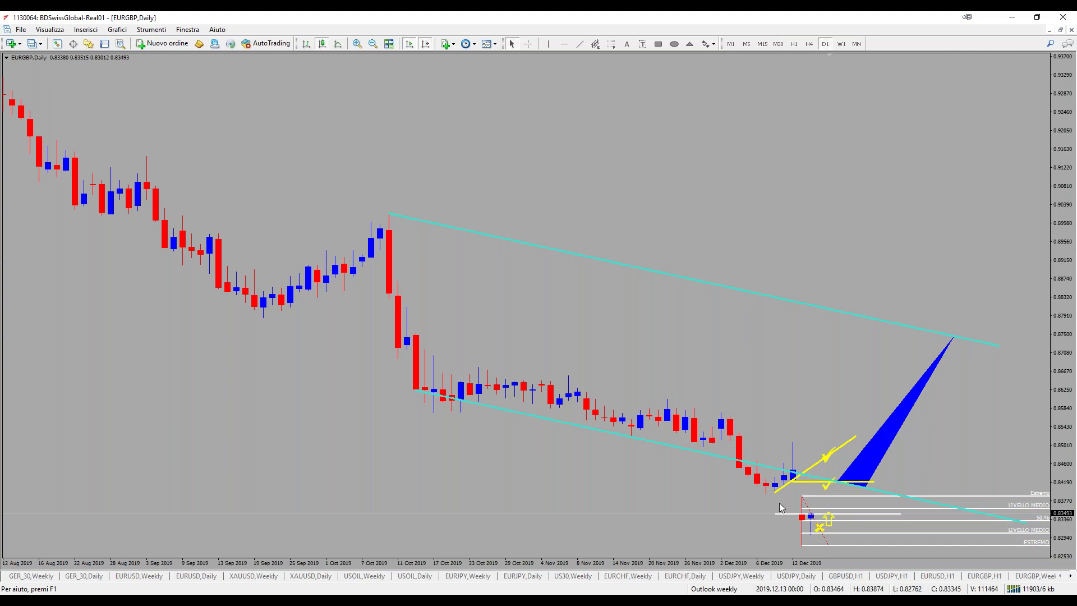
middle_click(854, 484)
left_click_drag(882, 447, 980, 202)
Place the second target's two check marks side by side just above the rising trendline
left_click_drag(832, 449, 832, 443)
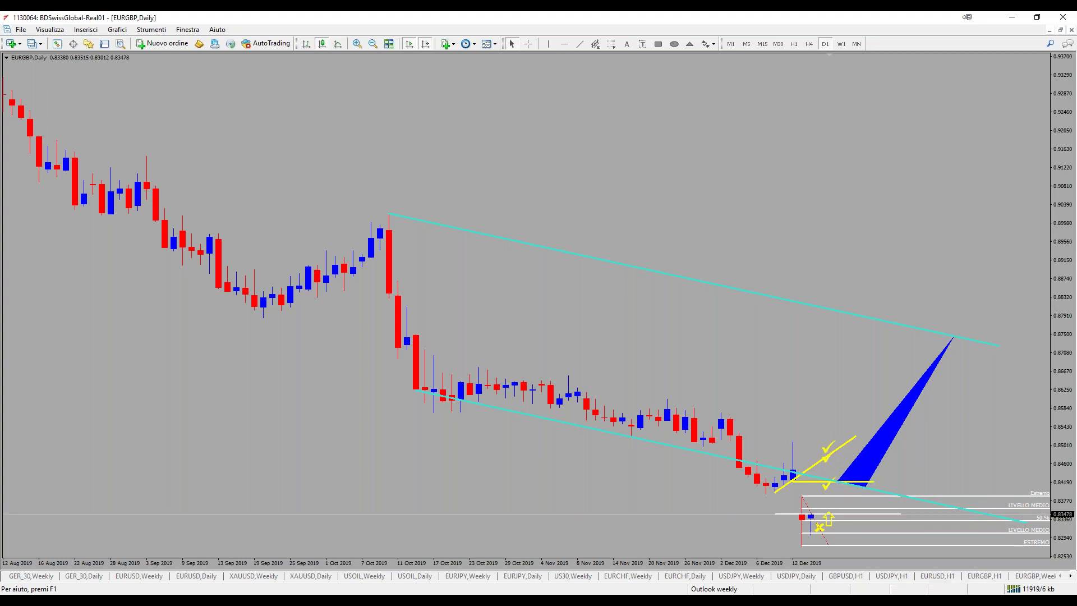
double_click(824, 454)
left_click_drag(834, 452, 824, 446)
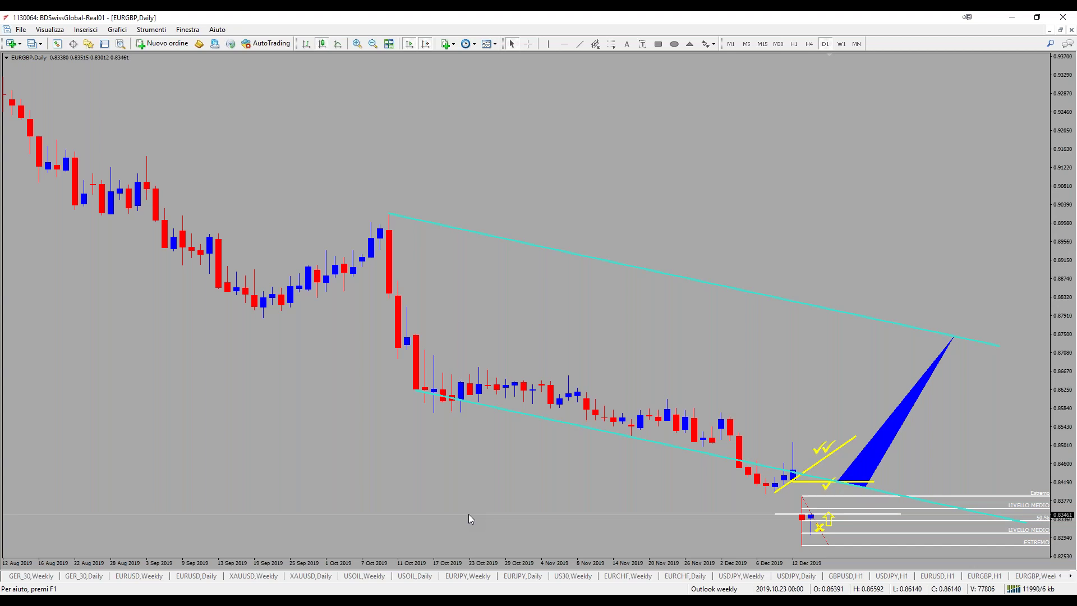
Measure with the crosshair between the entry line and the first target, and trace from the double check mark to the triangle's apex
middle_click(858, 476)
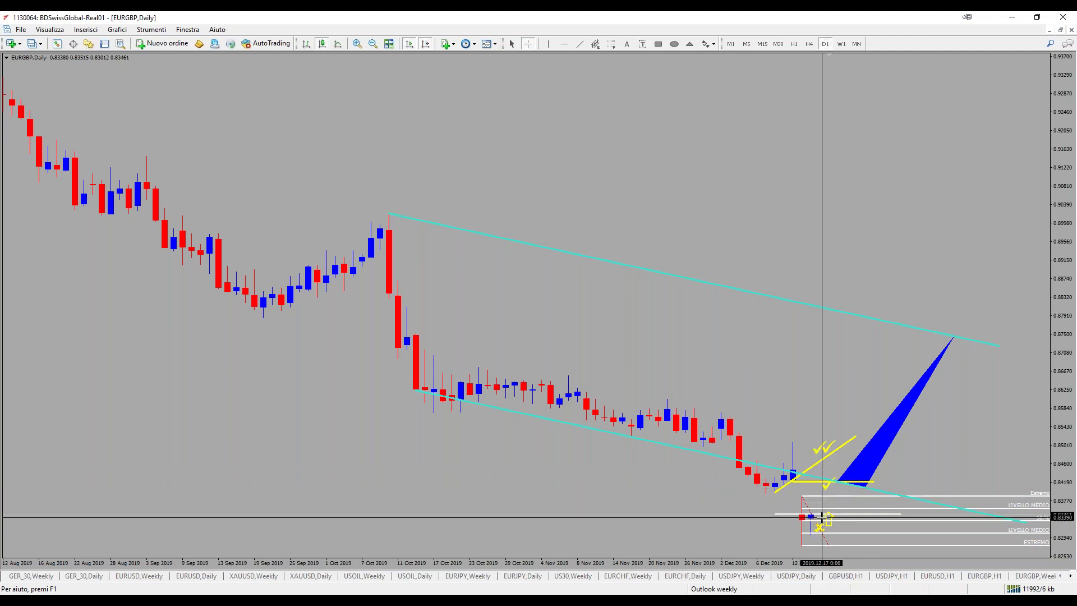
left_click_drag(825, 518, 826, 480)
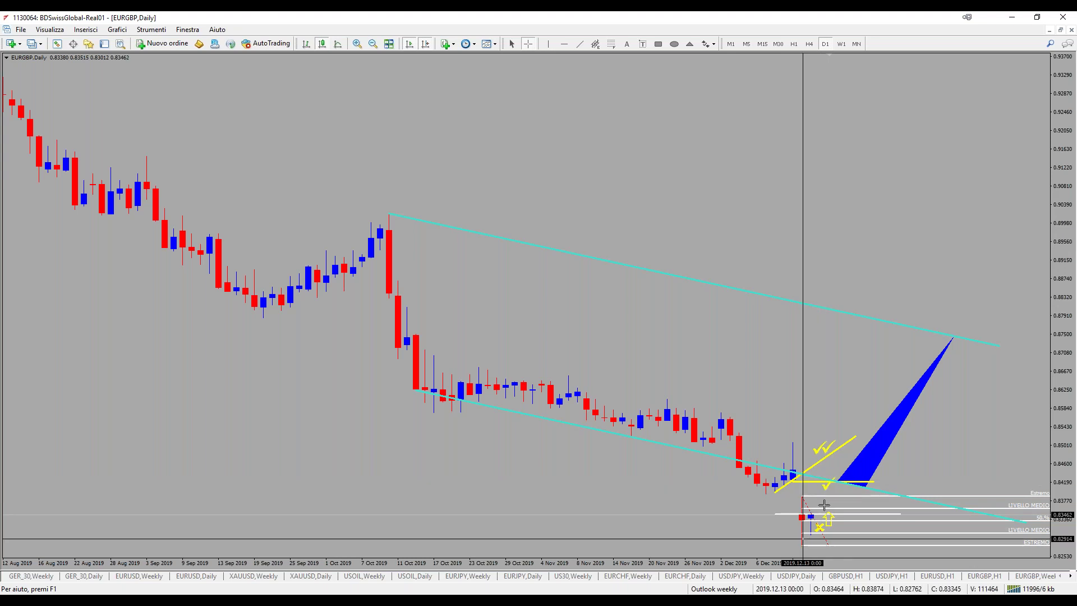
left_click_drag(824, 481, 828, 515)
middle_click(819, 483)
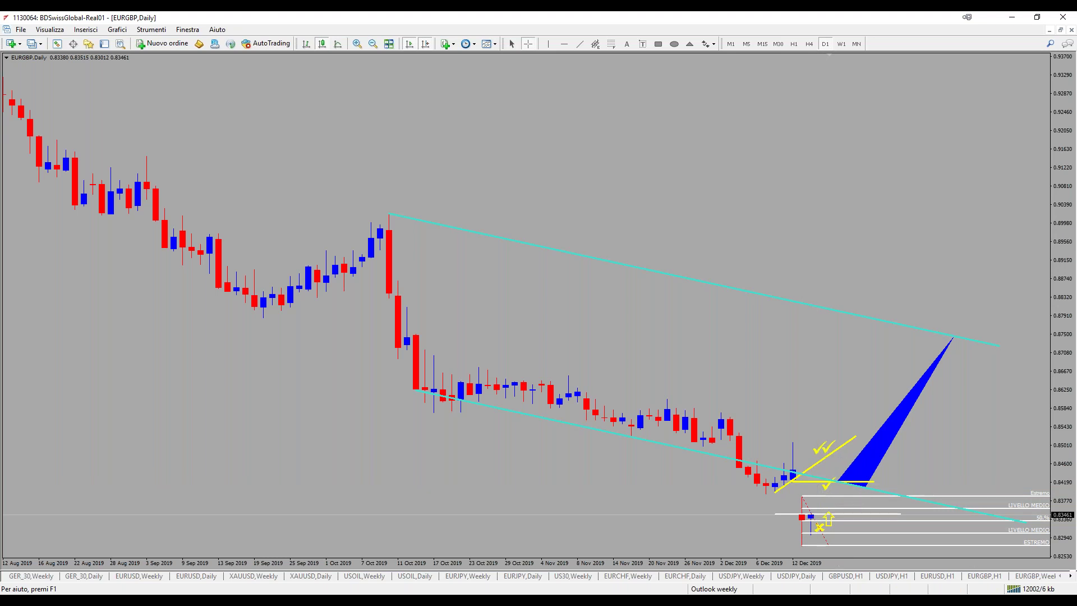
left_click_drag(824, 451, 954, 336)
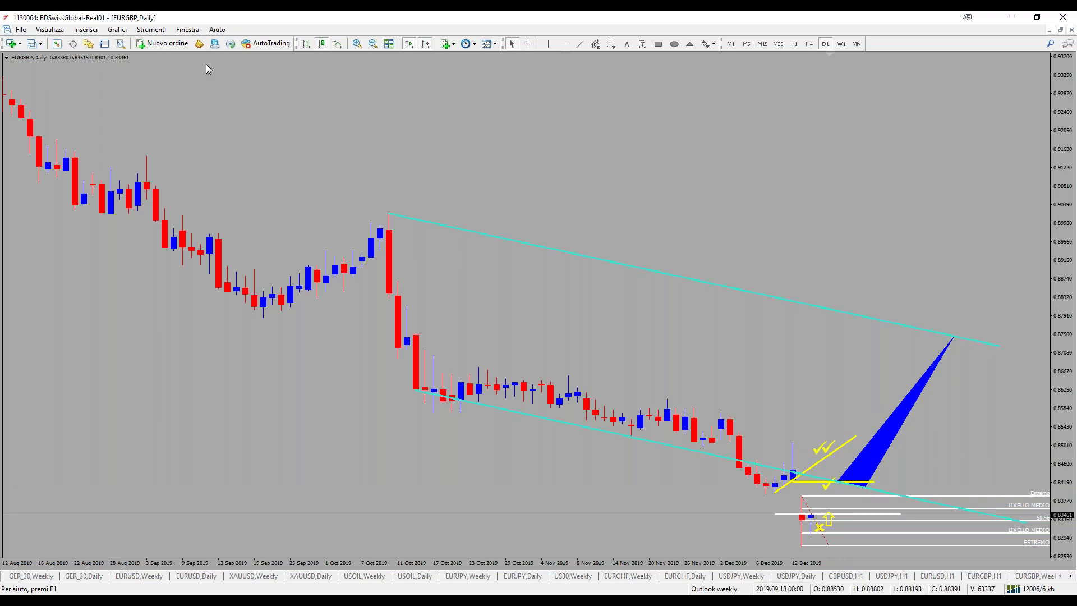
Add the Bill Williams Fractals indicator to the EURGBP daily chart in magenta
left_click(85, 29)
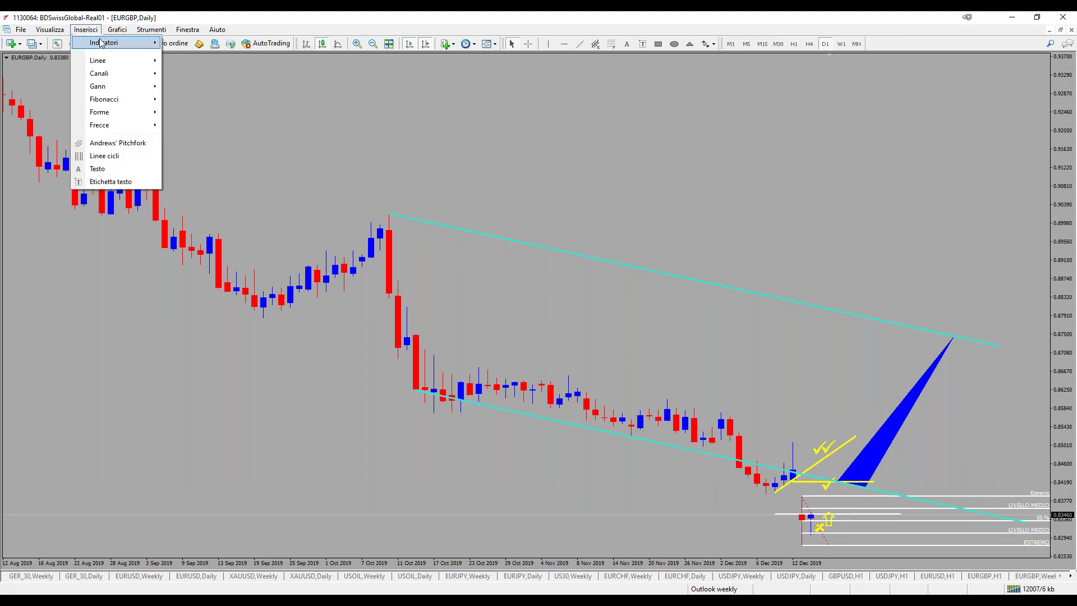
mouse_move(107, 42)
mouse_move(293, 163)
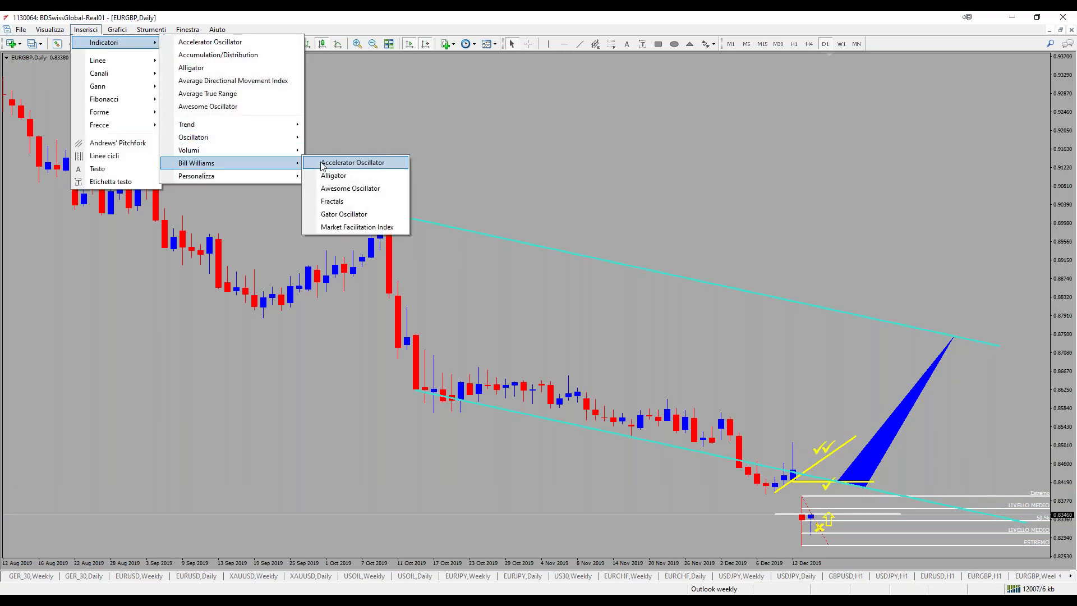
left_click(331, 201)
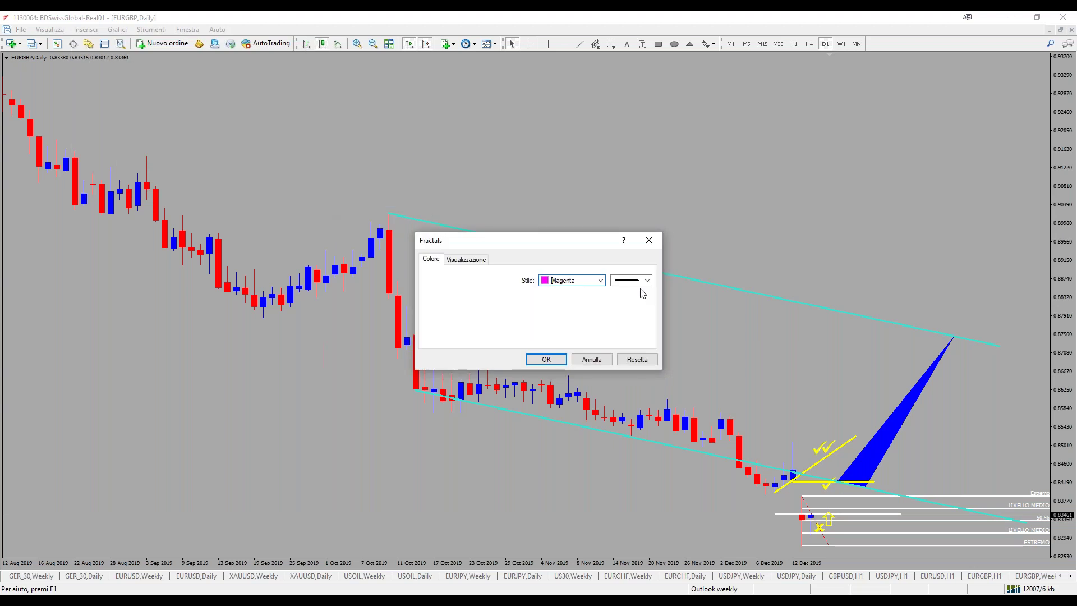
left_click(468, 259)
left_click(431, 260)
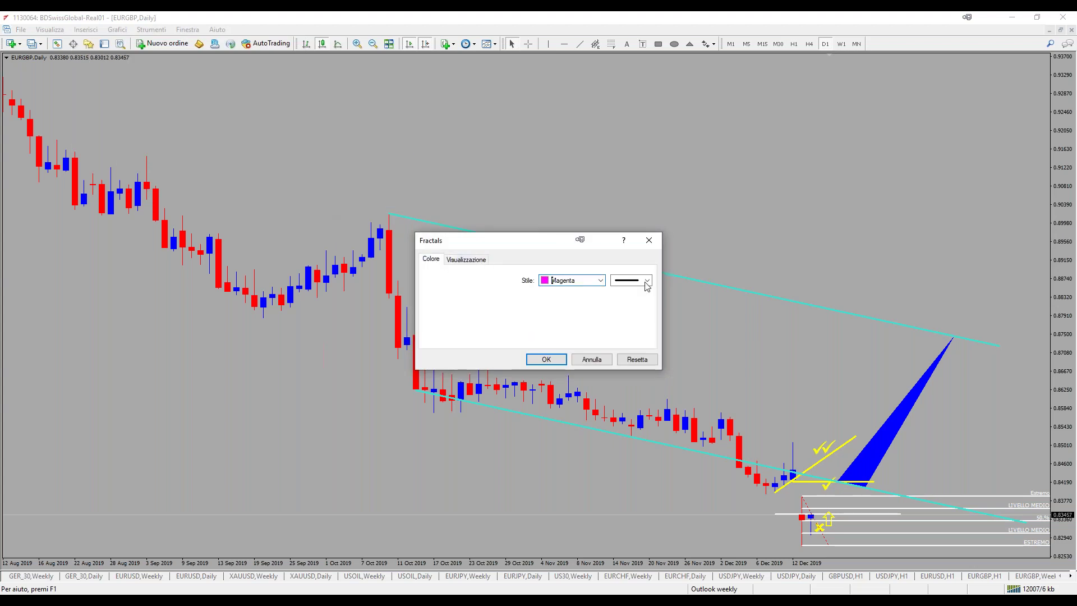
left_click(541, 360)
Trace the projected rise from the latest candles towards the triangle's apex, and from the 22 November high forward with the crosshair
key("ctrl+f")
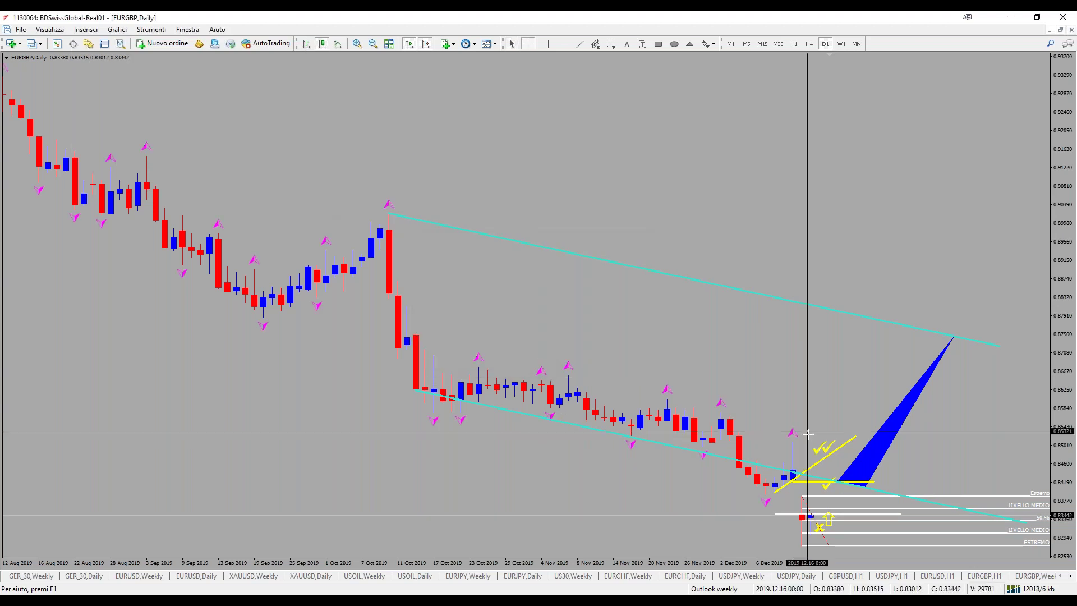
left_click_drag(796, 446, 933, 320)
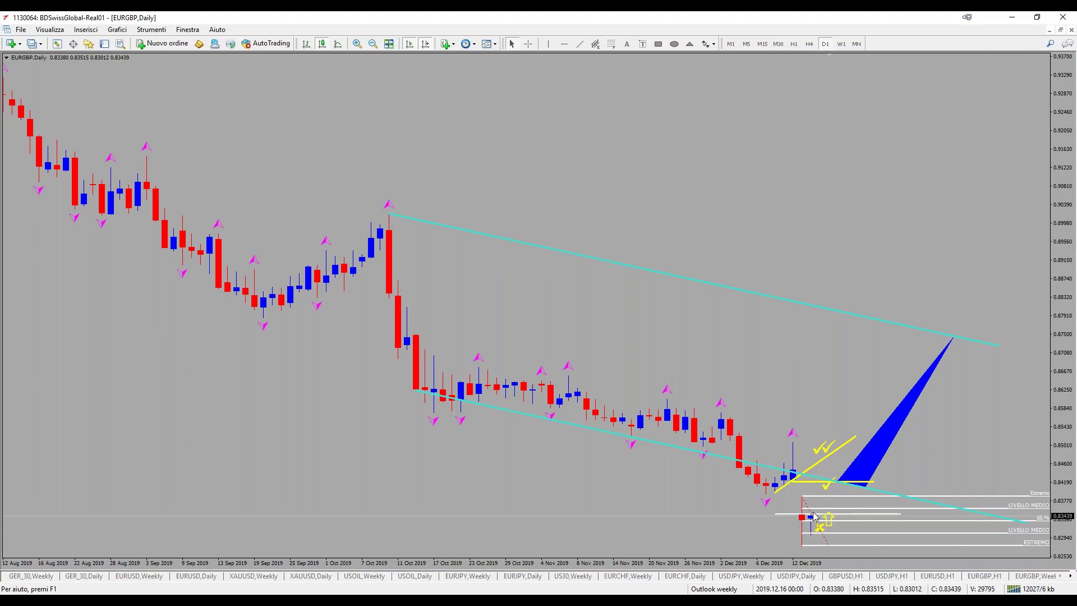
middle_click(835, 474)
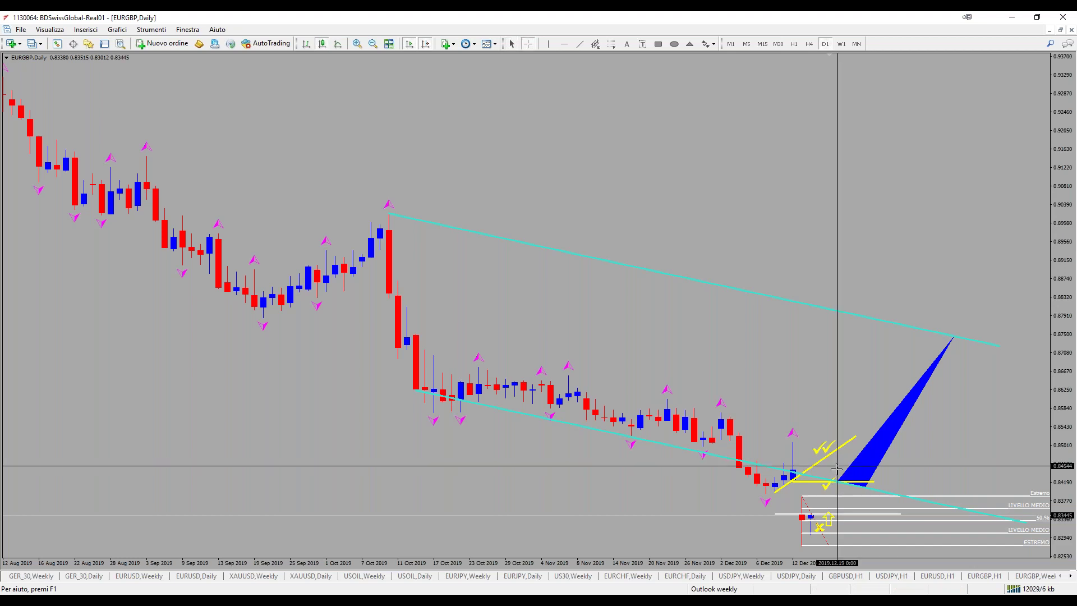
left_click_drag(836, 470, 927, 346)
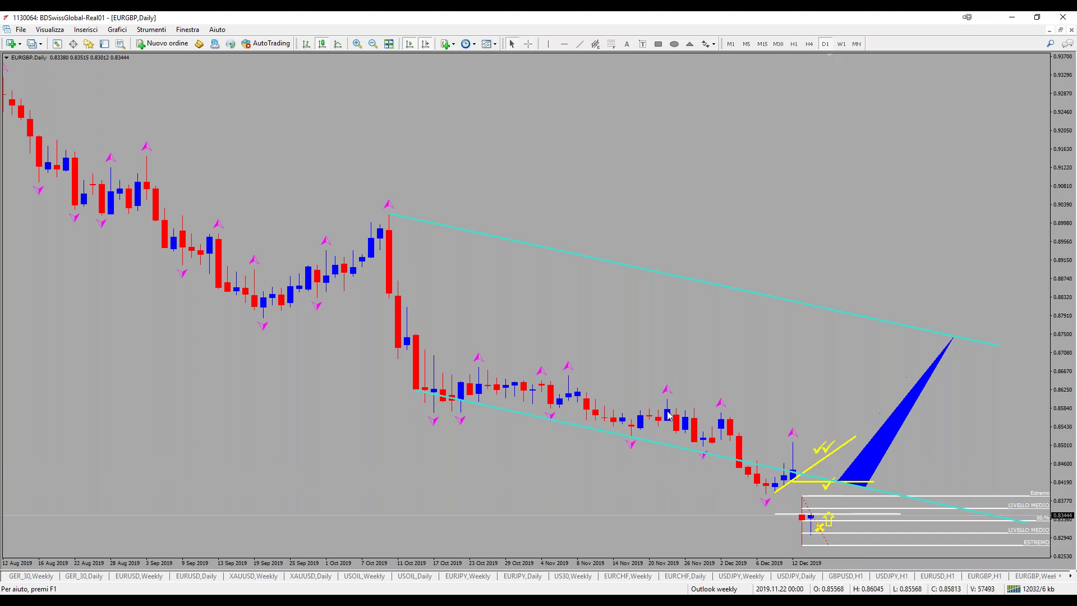
middle_click(667, 402)
left_click_drag(667, 403, 903, 451)
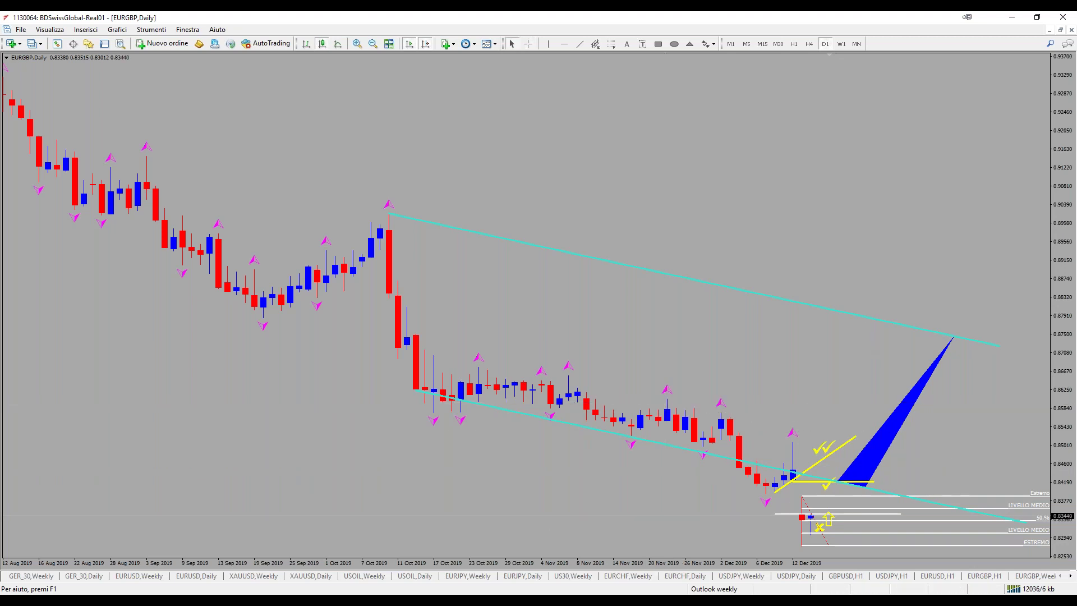
left_click(357, 45)
Review the GER_30 weekly and daily charts, followed by the EURUSD weekly and daily charts
left_click(36, 577)
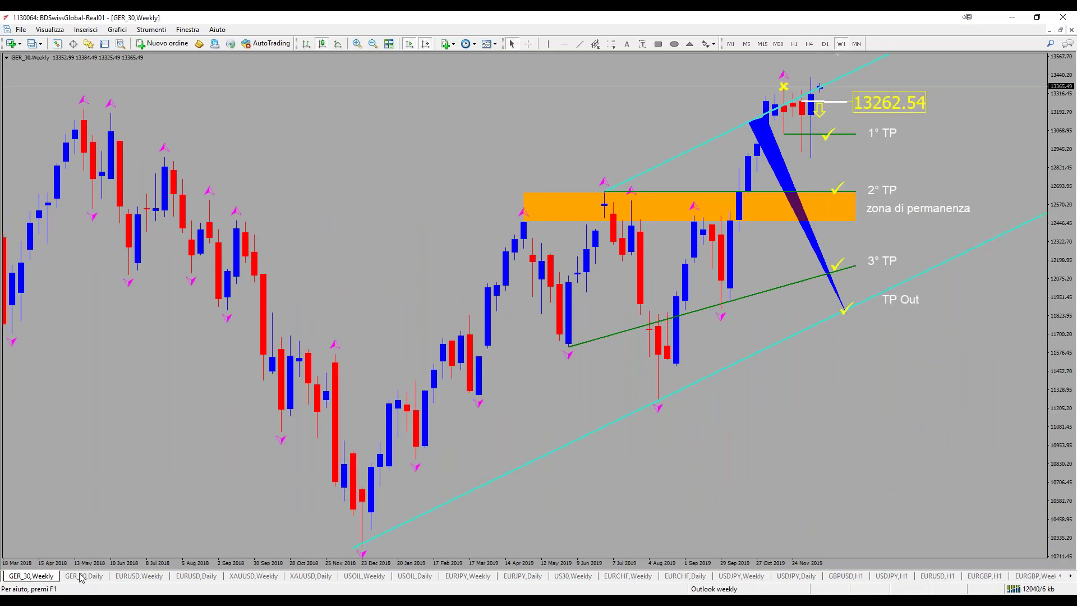
left_click(81, 577)
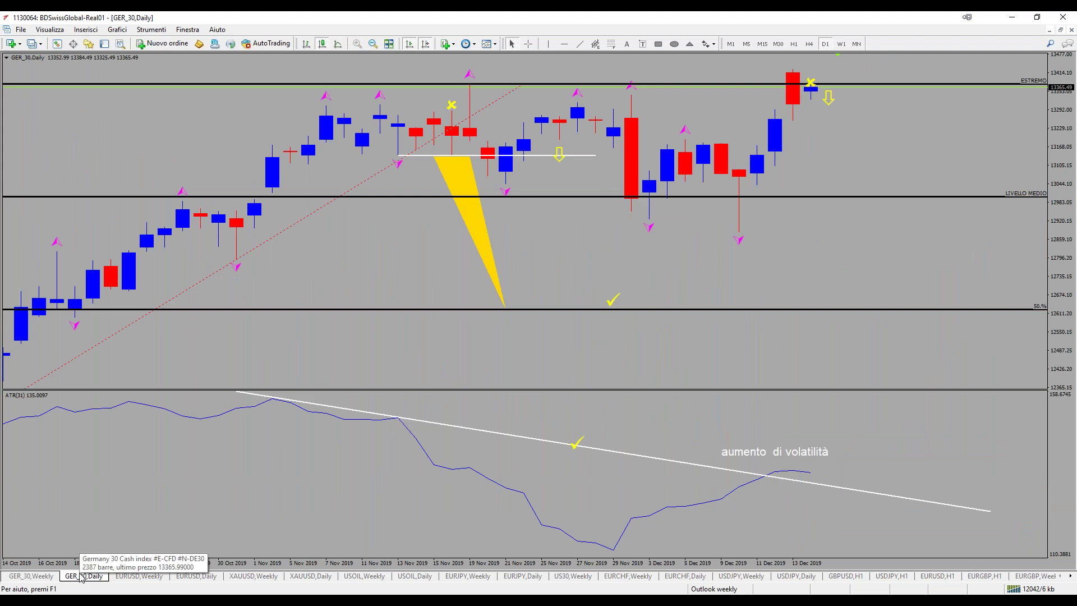
left_click(139, 576)
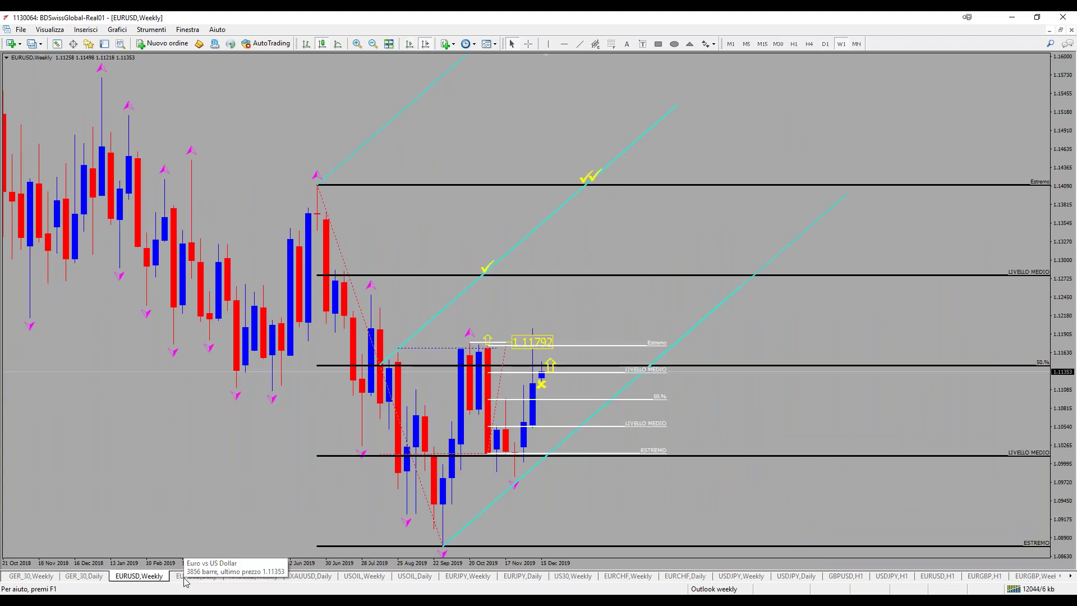
left_click(185, 576)
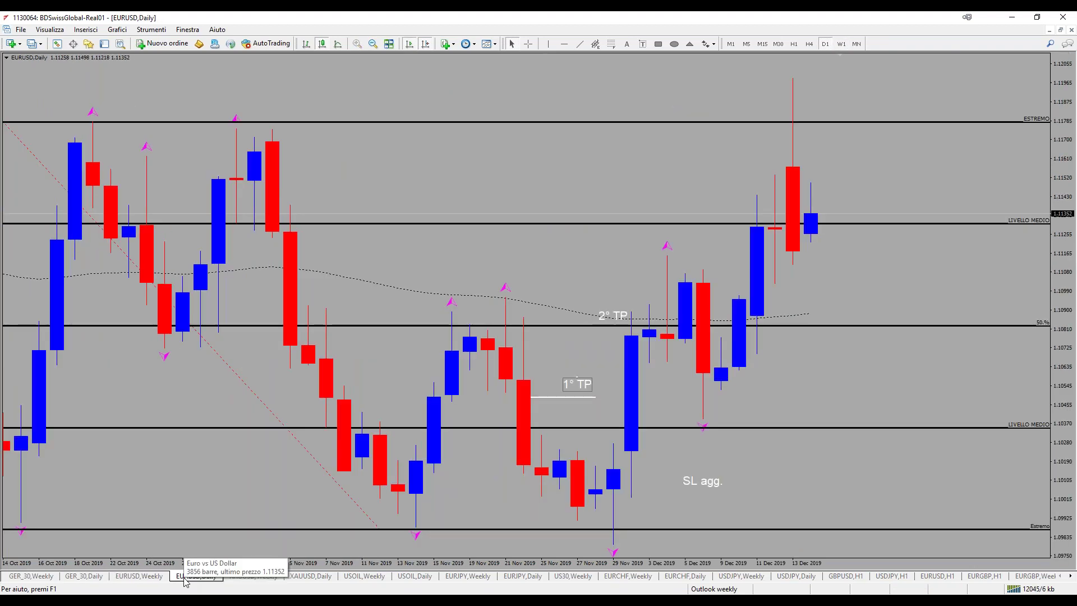
On the XAUUSD weekly chart, trace the moves above and below the white short entry line with the crosshair
left_click(250, 576)
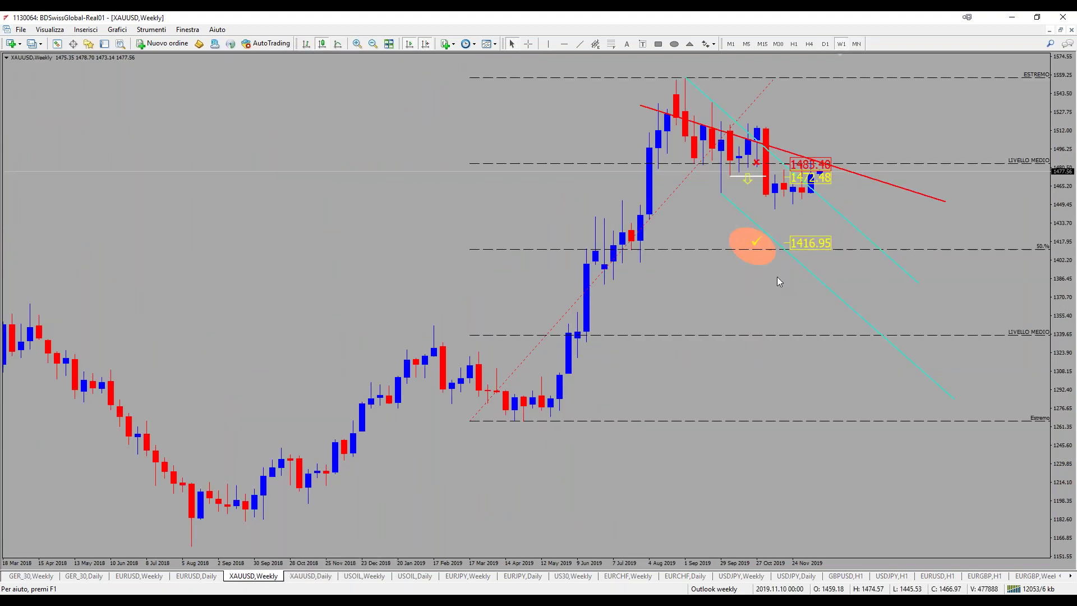
middle_click(776, 180)
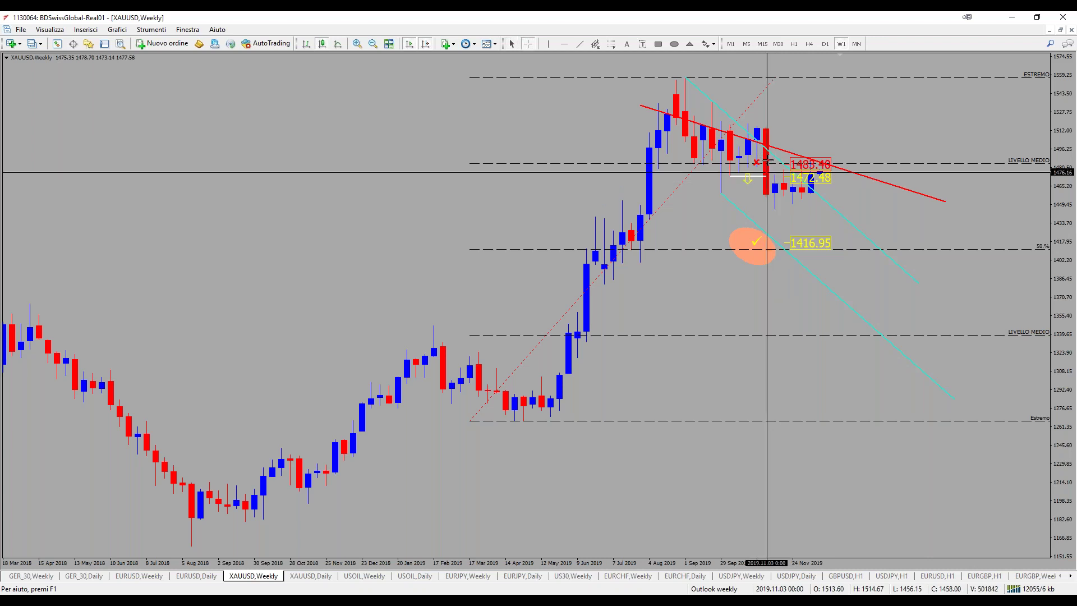
left_click_drag(761, 187, 776, 132)
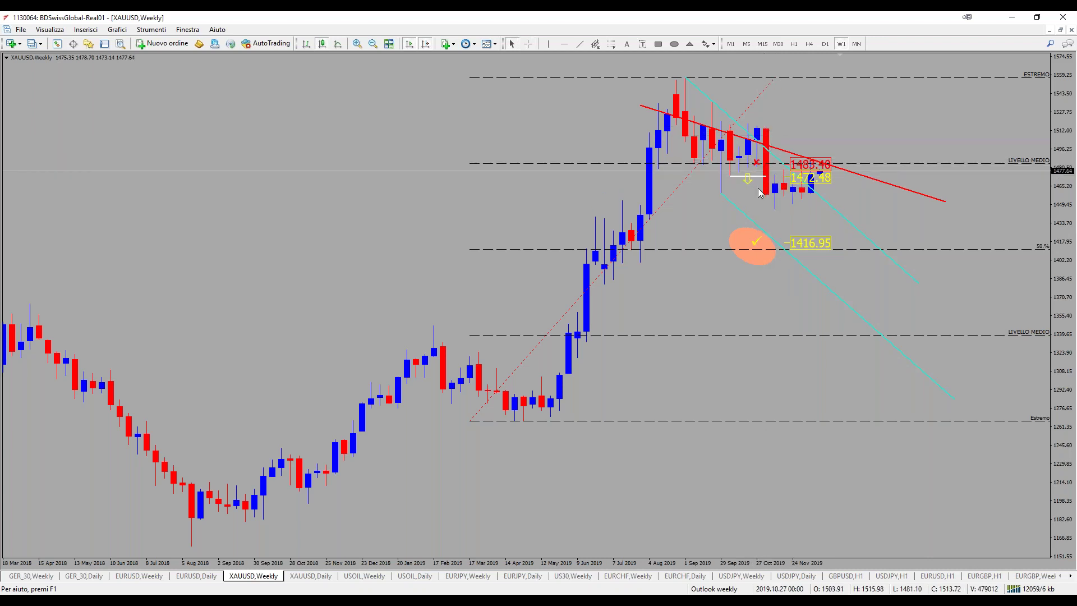
left_click_drag(760, 180, 787, 212)
left_click_drag(757, 178, 773, 205)
Open the XAUUSD daily chart and trace the decline from the 50% level beside the down arrow
left_click(328, 576)
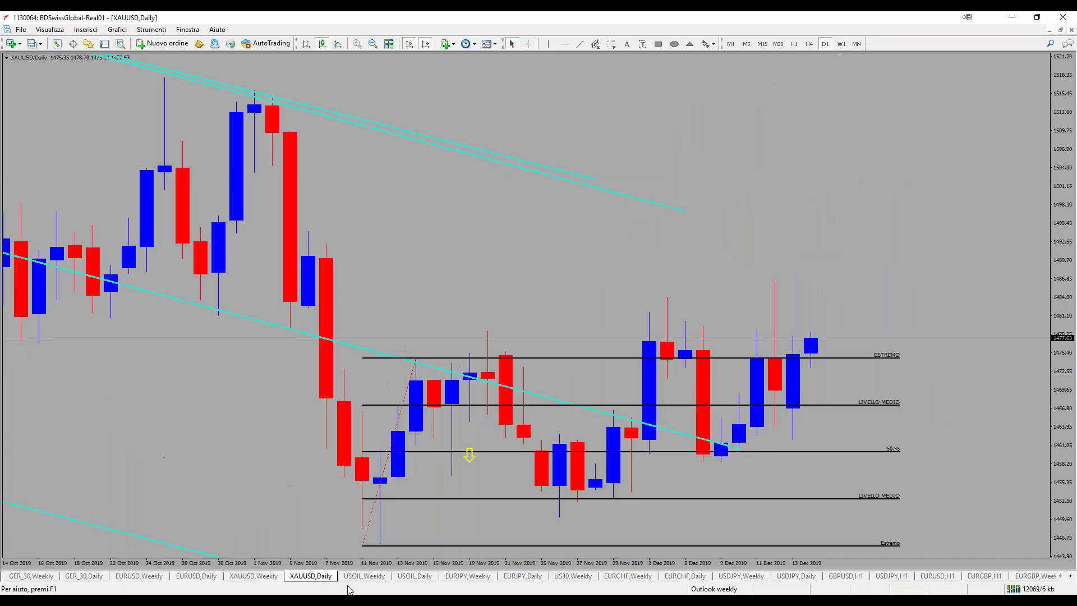
middle_click(480, 453)
left_click_drag(534, 452, 572, 530)
Examine the wider XAUUSD daily descending channel, tracing its price swings and the area below the down arrow
left_click(373, 44)
left_click(373, 44)
left_click(373, 44)
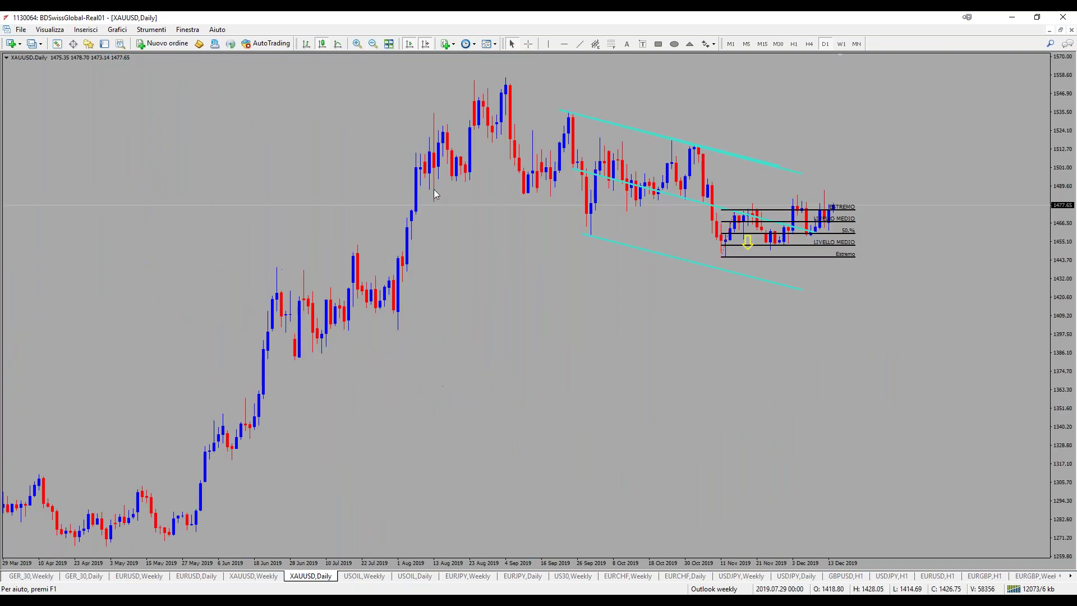
middle_click(743, 235)
left_click_drag(589, 185, 711, 125)
left_click_drag(725, 203, 701, 269)
middle_click(752, 258)
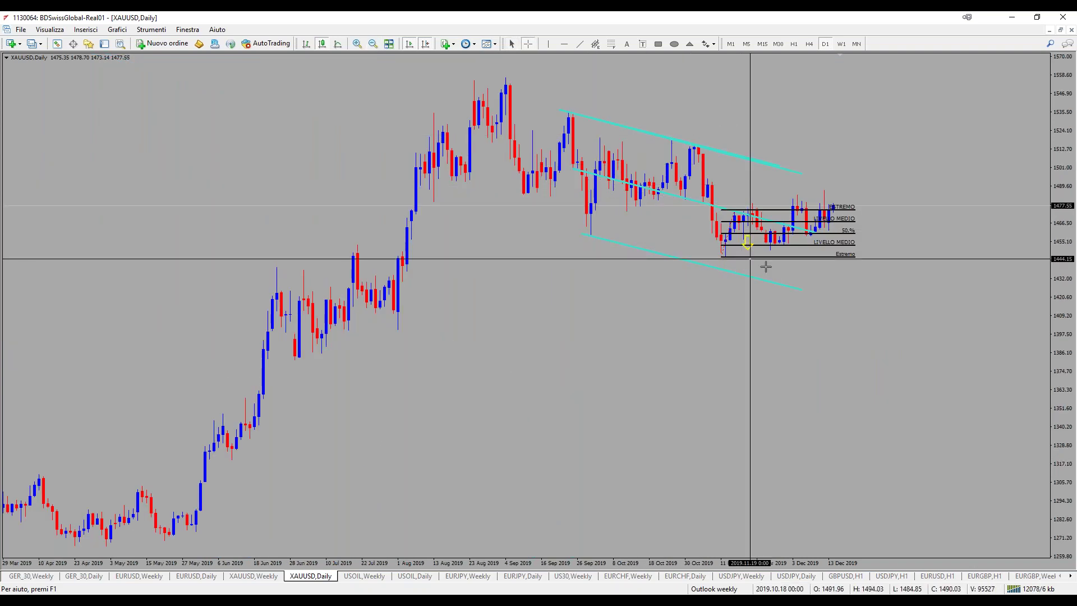
scroll(830, 180, "up", 3)
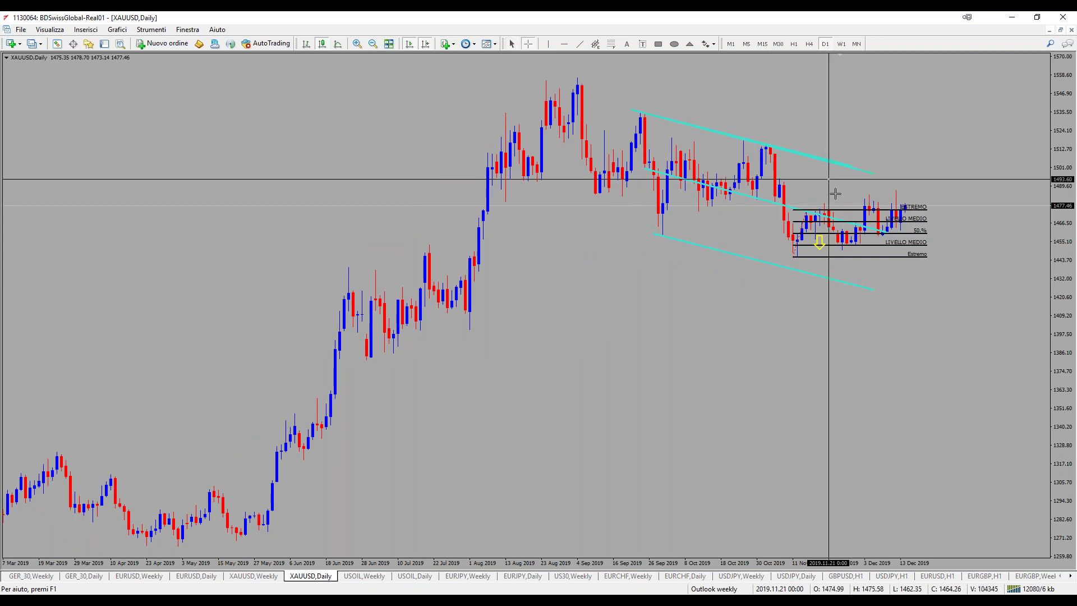
scroll(721, 269, "down", 3)
key("Escape")
Delete all arrows and the Fibonacci retracement levels from the XAUUSD daily chart
left_click(713, 45)
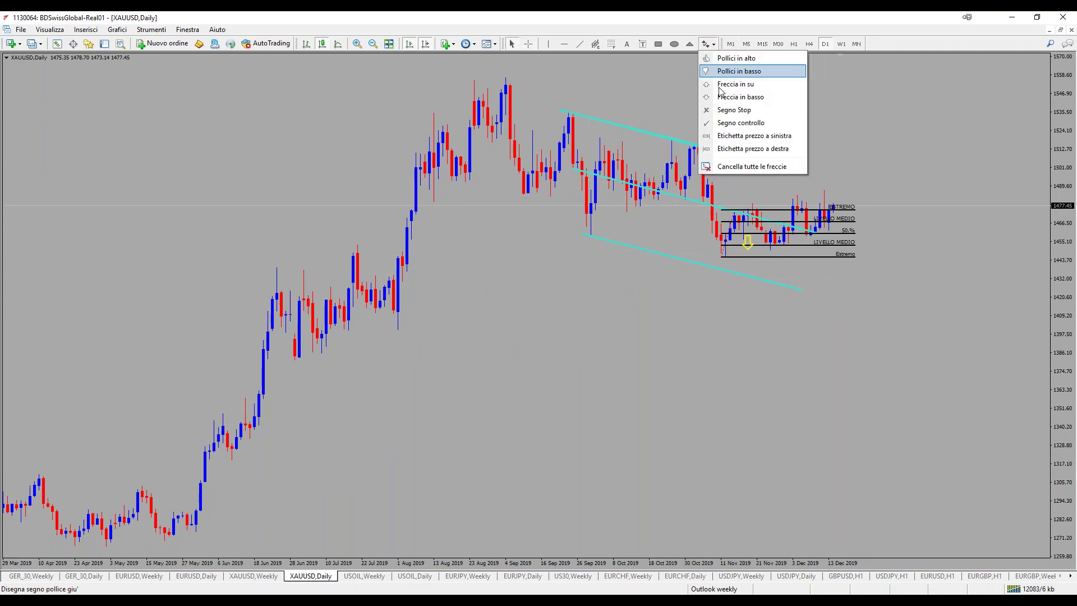
left_click(752, 167)
right_click(732, 223)
left_click(763, 261)
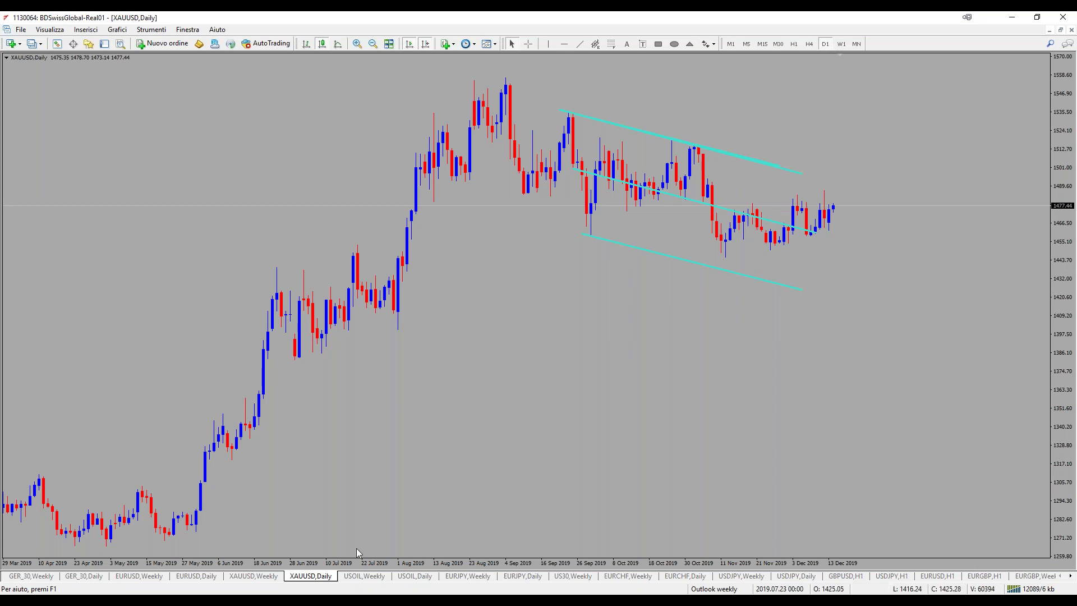
On the USOIL weekly chart, trace the long setup from its entry to the second target and the stop and breakout levels
left_click(364, 576)
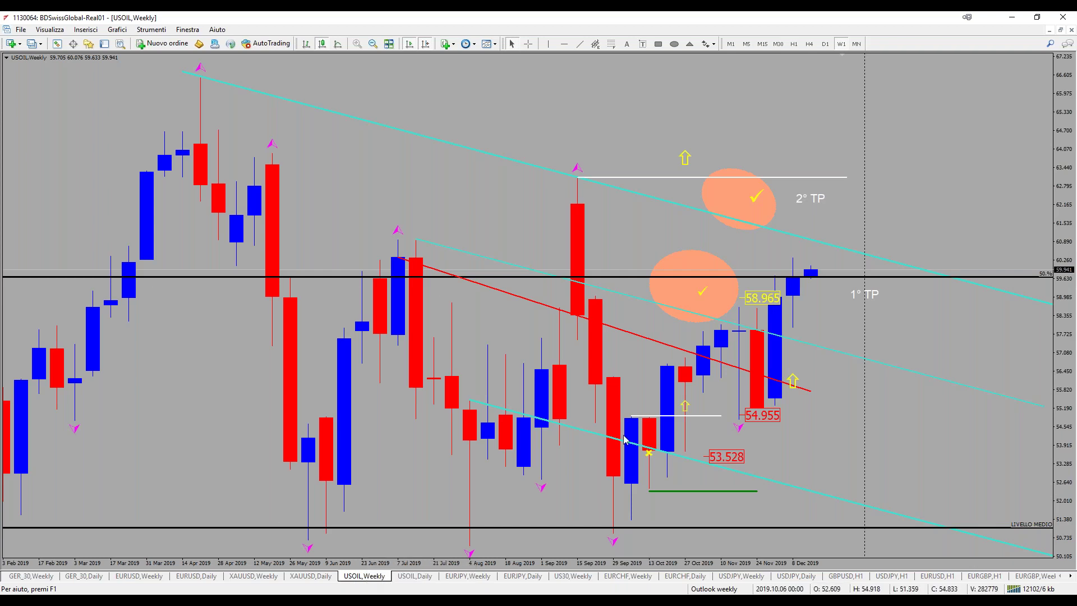
middle_click(559, 470)
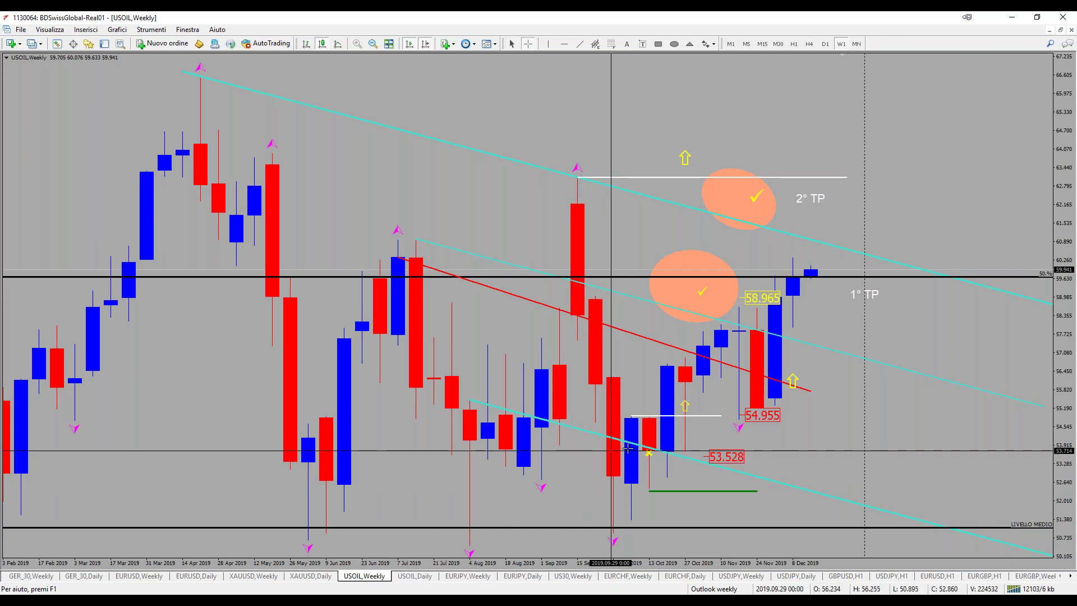
left_click_drag(684, 416, 769, 200)
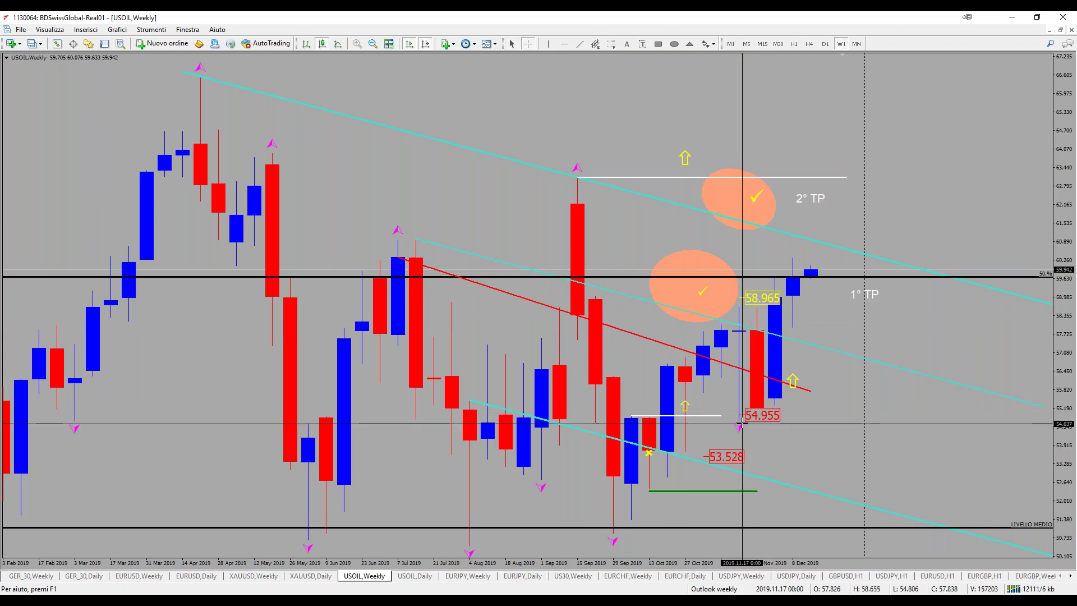
left_click_drag(746, 418, 814, 490)
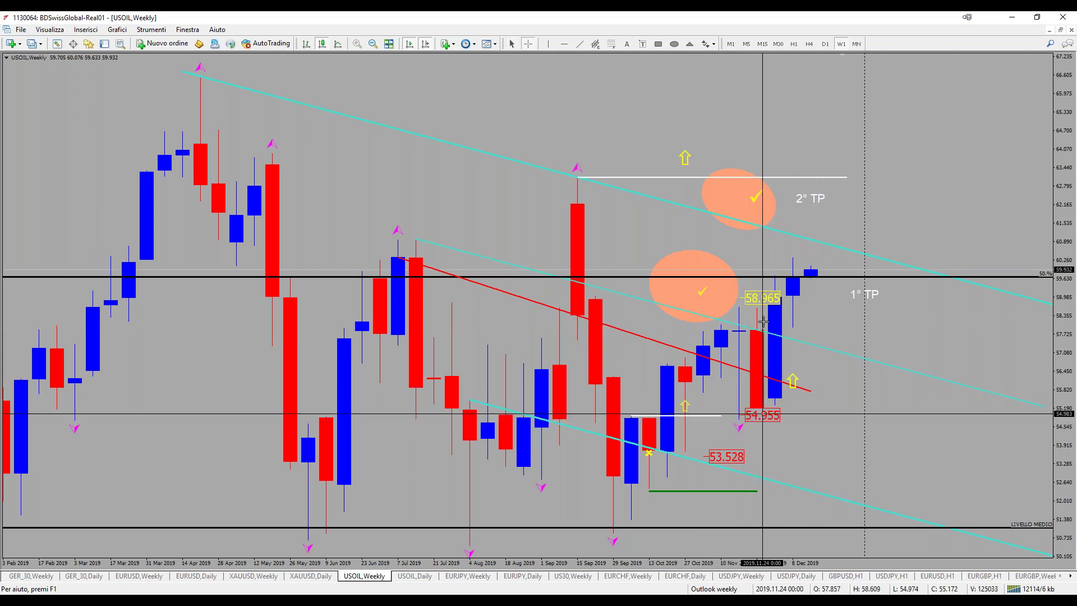
left_click_drag(771, 318, 836, 209)
left_click_drag(836, 209, 830, 224)
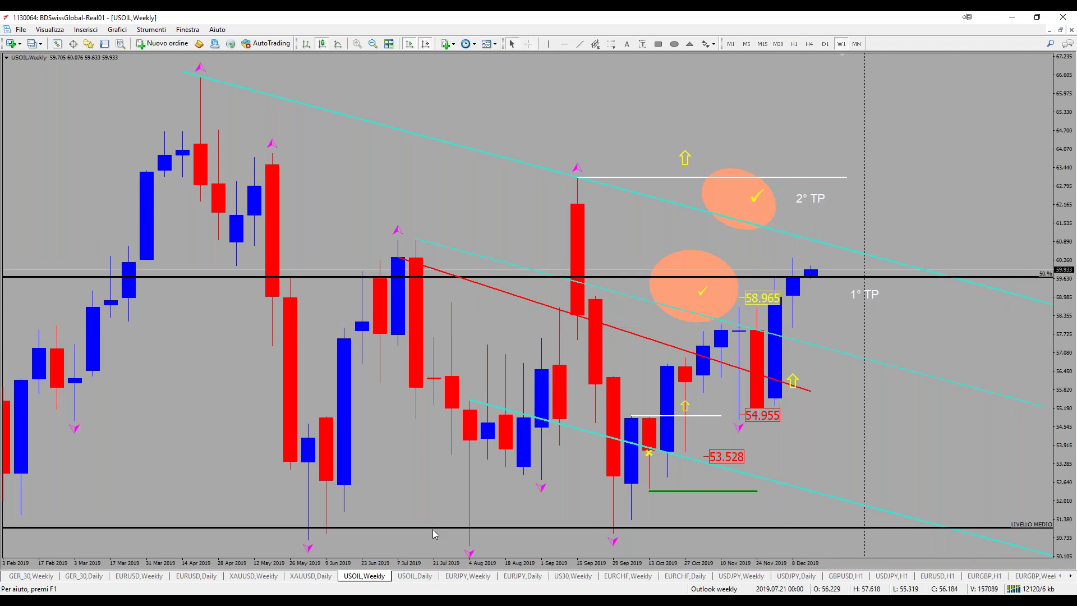
On the USOIL daily chart, trace the recent candles and the continued rise past the upper LIVELLO MEDIO line
left_click(407, 575)
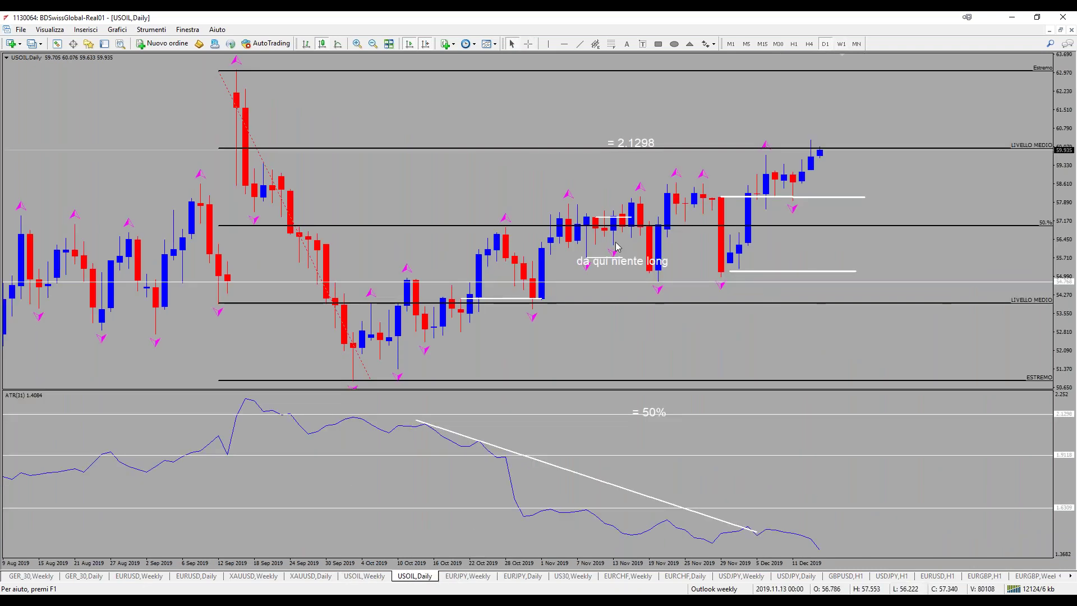
key("ctrl+f")
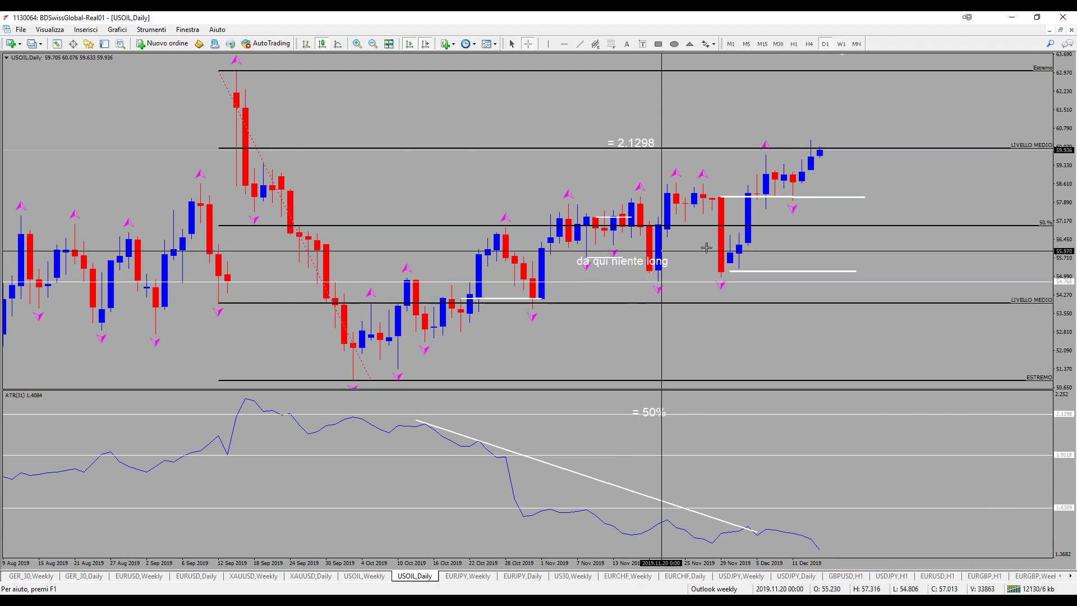
left_click_drag(773, 171, 843, 116)
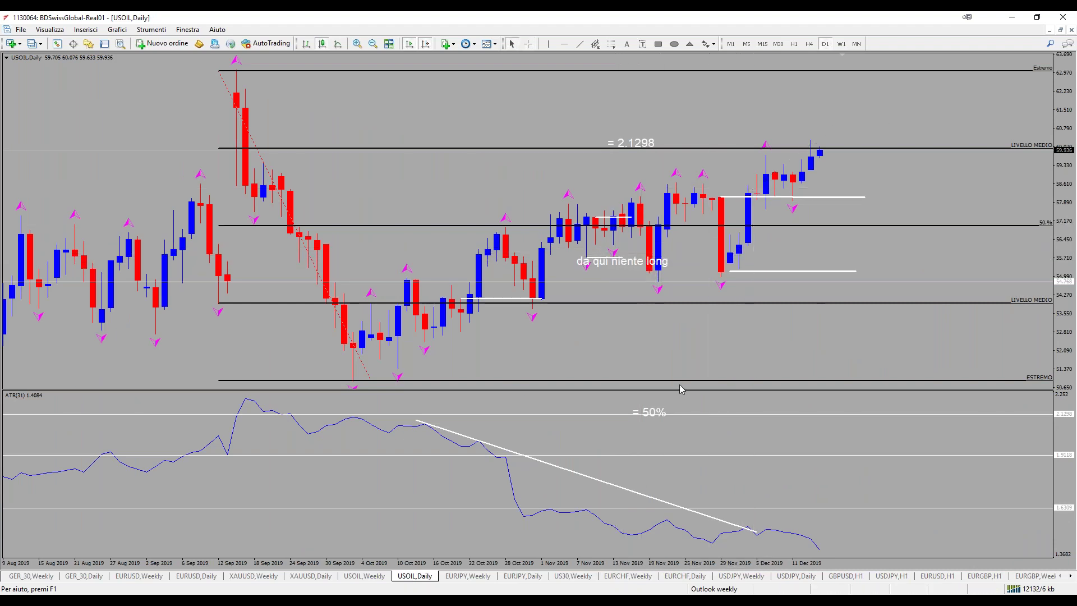
On the EURJPY weekly chart, trace the yellow triangle's projected rise and the path from the up arrow to the target level
left_click(480, 578)
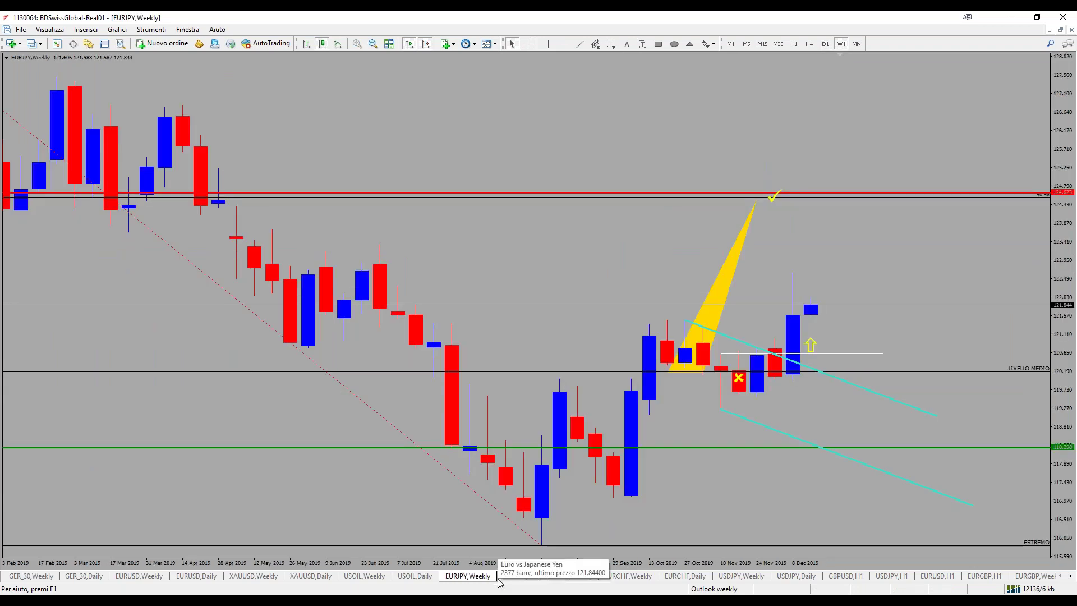
middle_click(691, 355)
left_click_drag(691, 371, 766, 196)
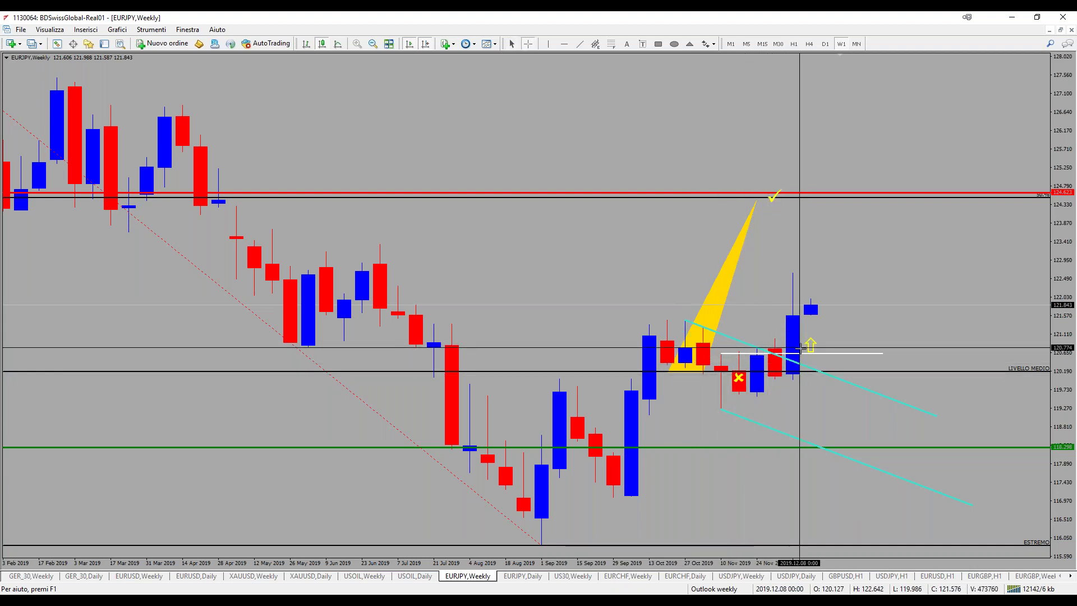
left_click_drag(800, 349, 849, 191)
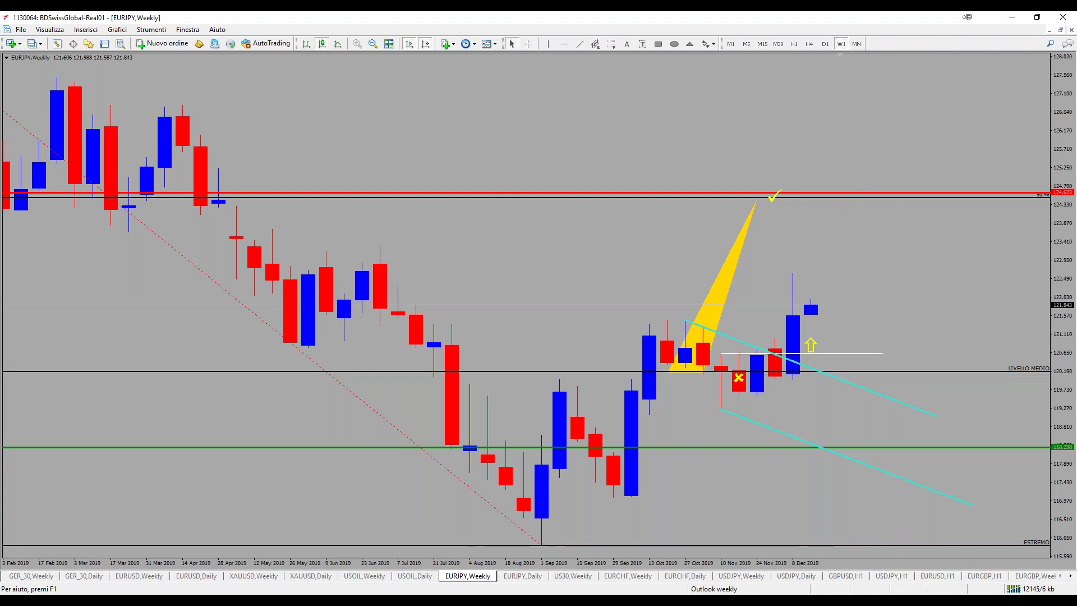
View the EURJPY daily chart and the US30 weekly chart
left_click(522, 576)
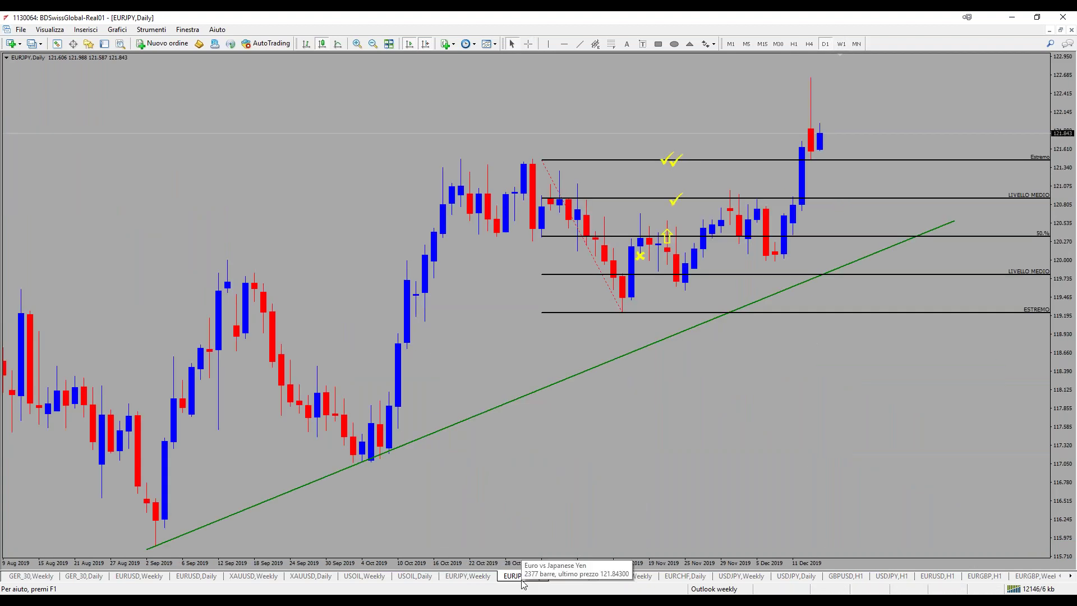
left_click(571, 581)
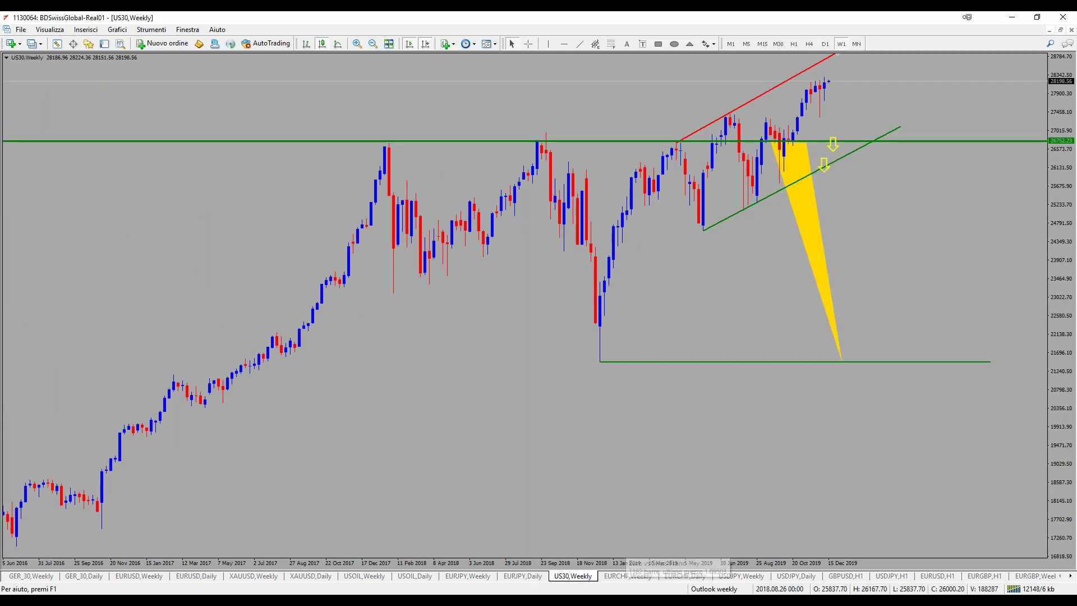
On the US30 weekly chart, trace the short setup from the upper down arrow along the yellow triangle's projected fall
middle_click(870, 106)
left_click_drag(825, 139, 844, 298)
On the EURCHF weekly chart, trace the setup between the check-mark target and the lower ESTREMO level, and the ATR trendline break
left_click(647, 578)
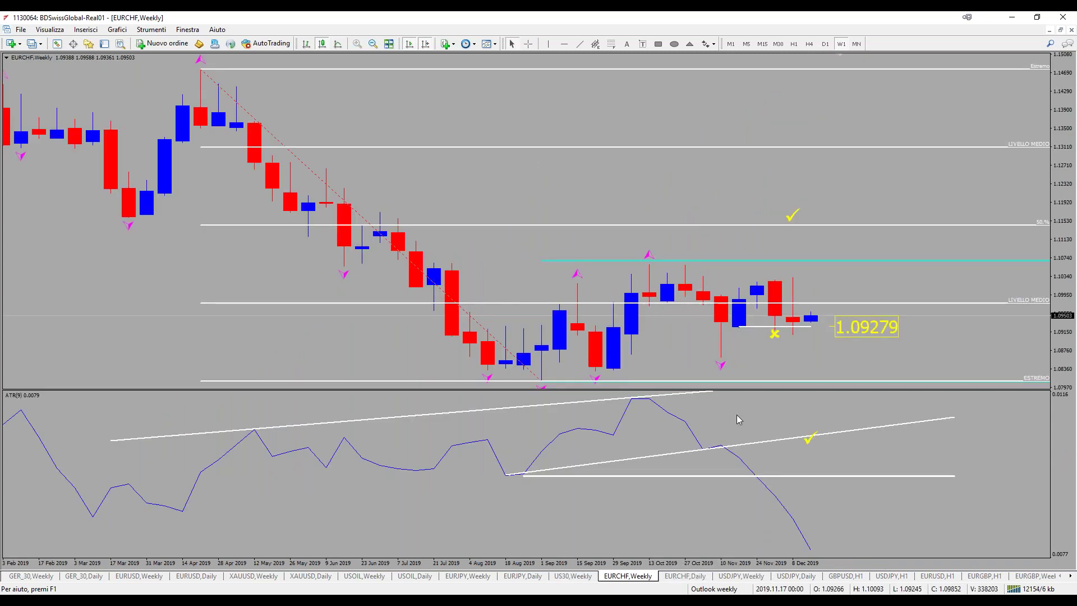
middle_click(617, 468)
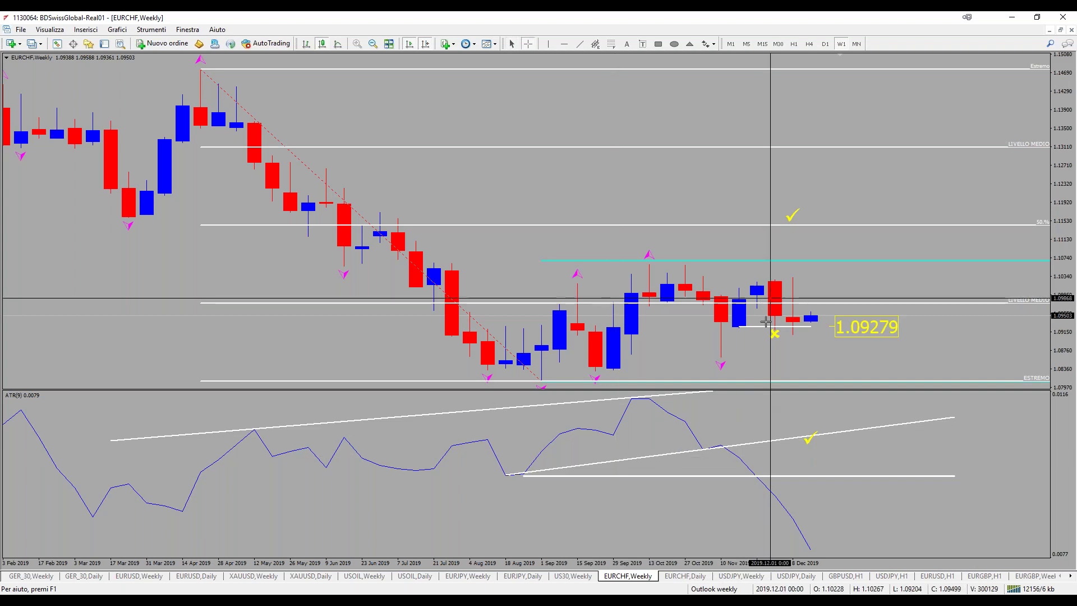
left_click_drag(799, 225, 640, 387)
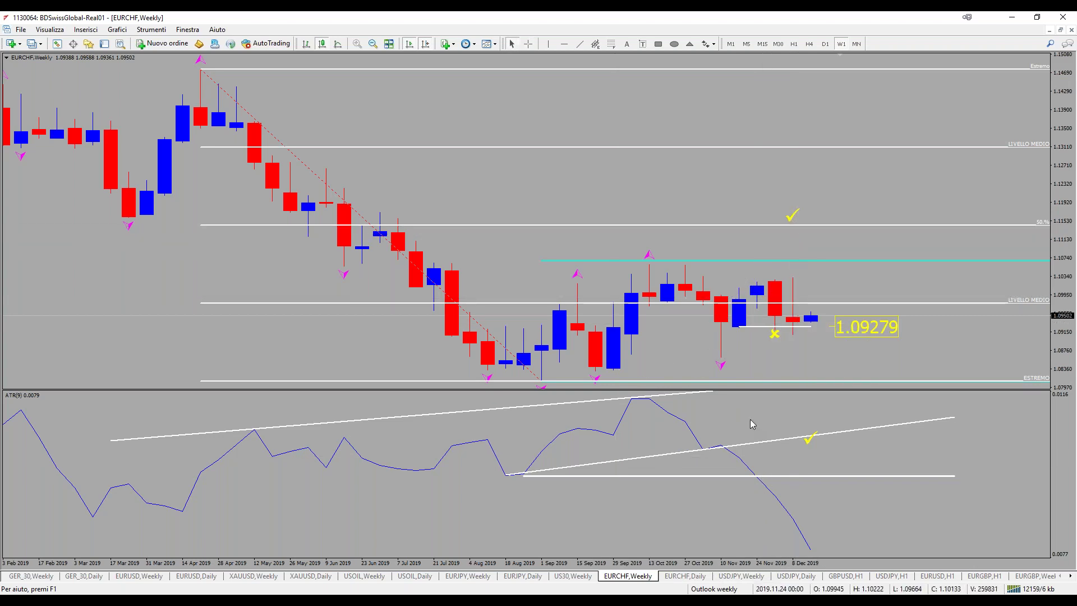
left_click_drag(733, 448, 814, 453)
middle_click(814, 452)
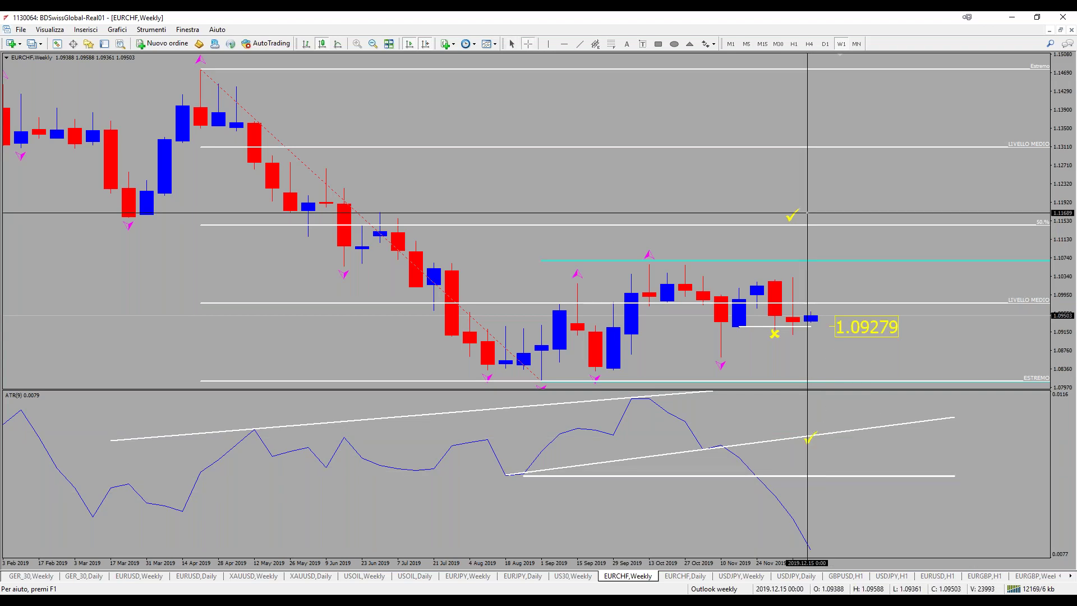
Enlarge the EURCHF daily chart and trace the long setup from the zona TP label and entry mark to the latest candles
left_click(691, 577)
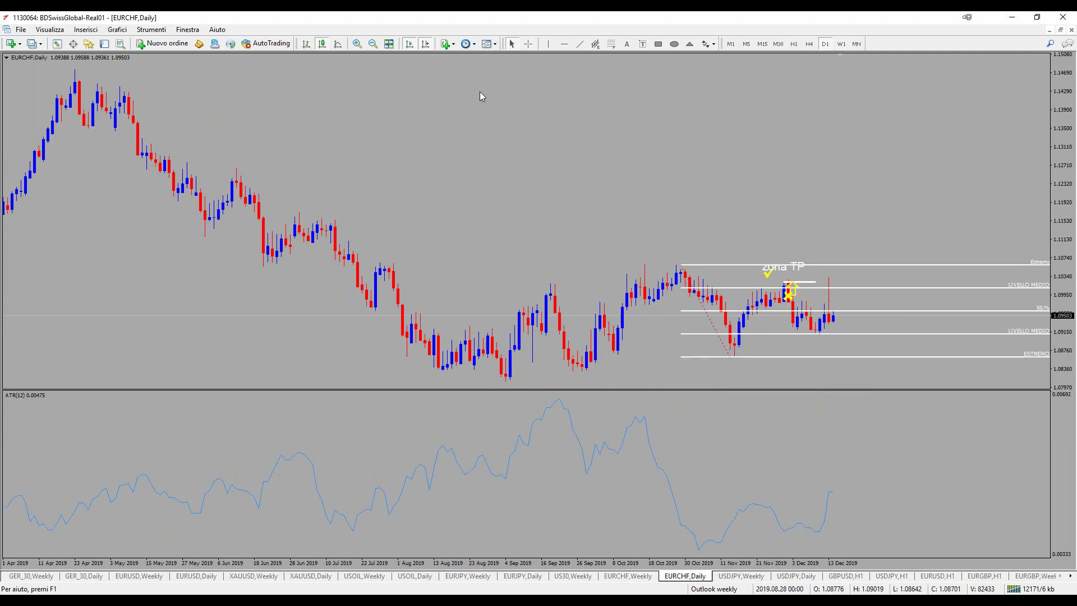
left_click(358, 44)
left_click(358, 43)
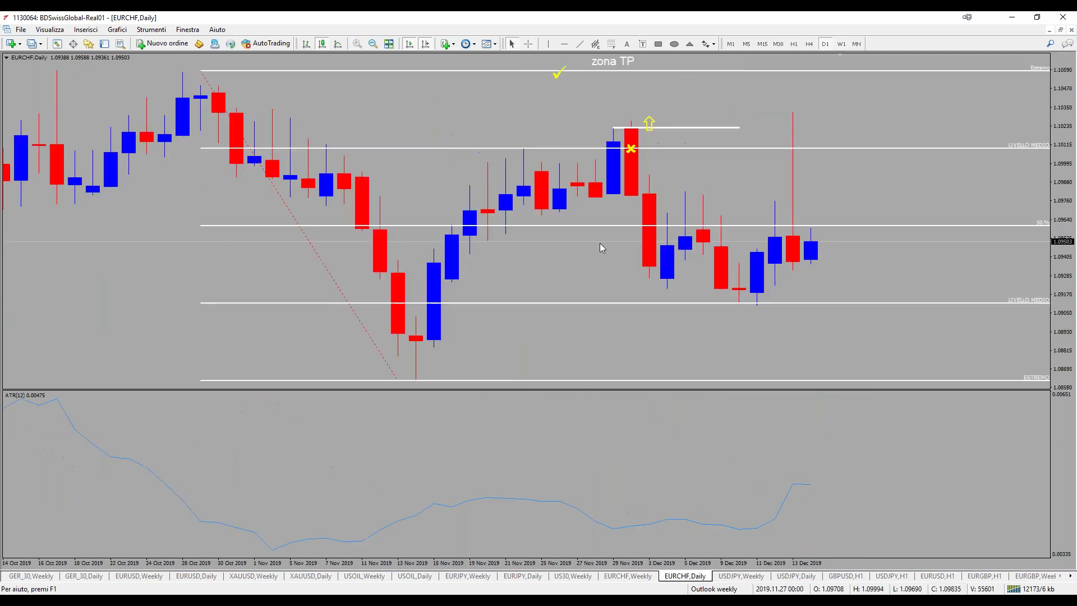
middle_click(614, 75)
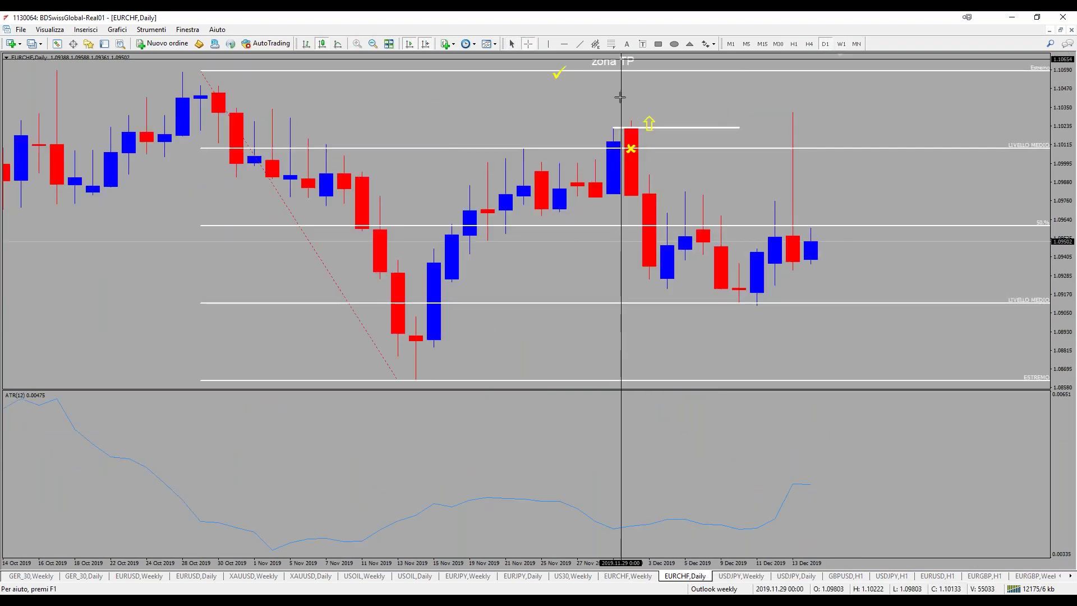
left_click_drag(630, 148, 819, 167)
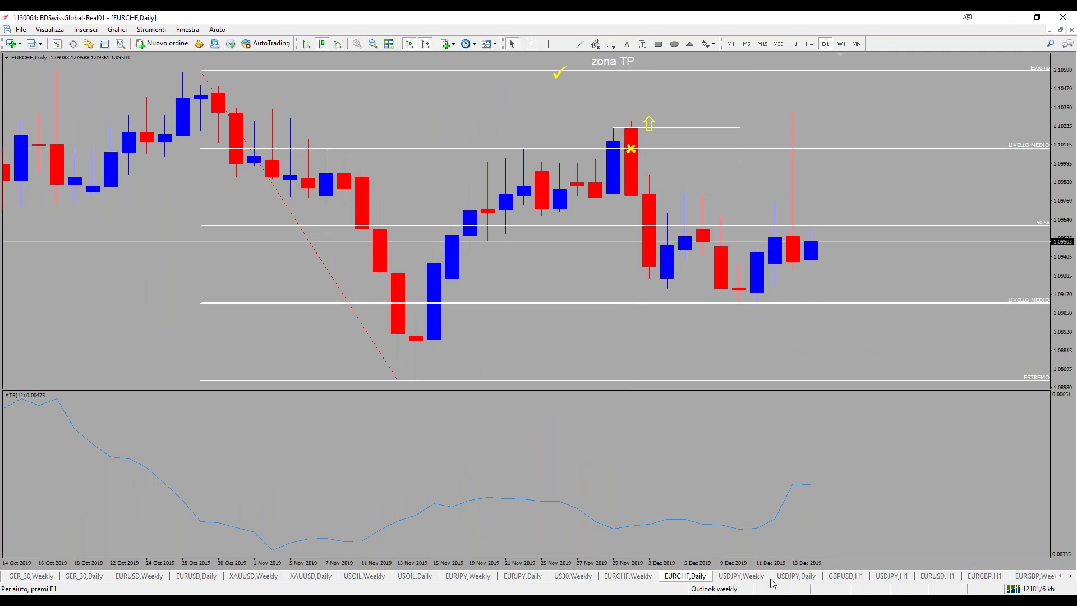
On the USDJPY weekly chart, trace the projected rise from the important support zone at 108.434
left_click(762, 577)
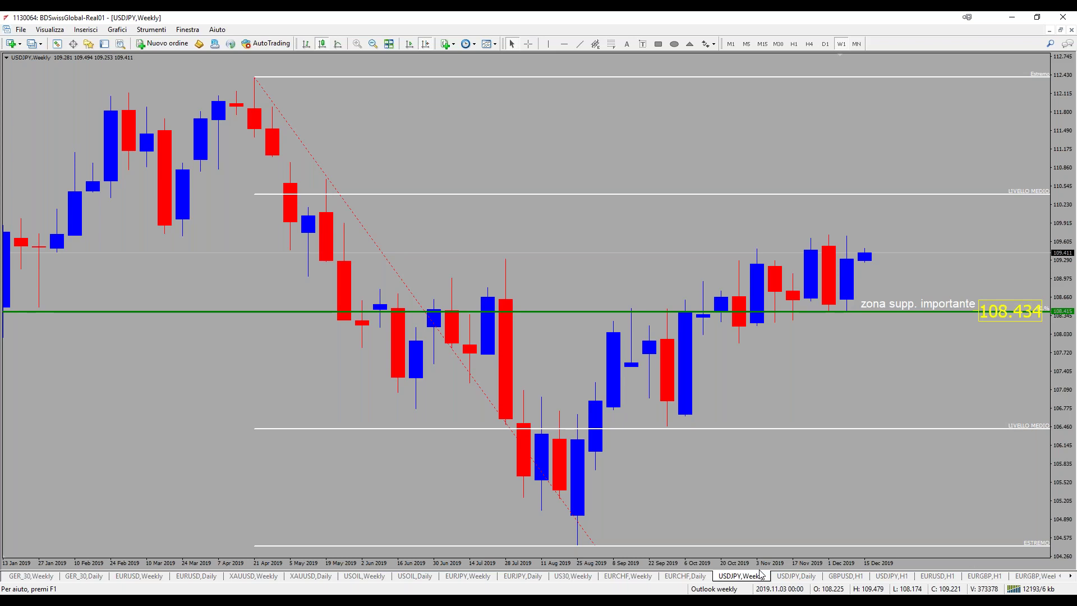
middle_click(903, 308)
left_click_drag(837, 312, 893, 214)
On the USDJPY daily chart, trace the short from the 109.385 entry to its check-mark target and the rebound from 108.415
left_click(796, 576)
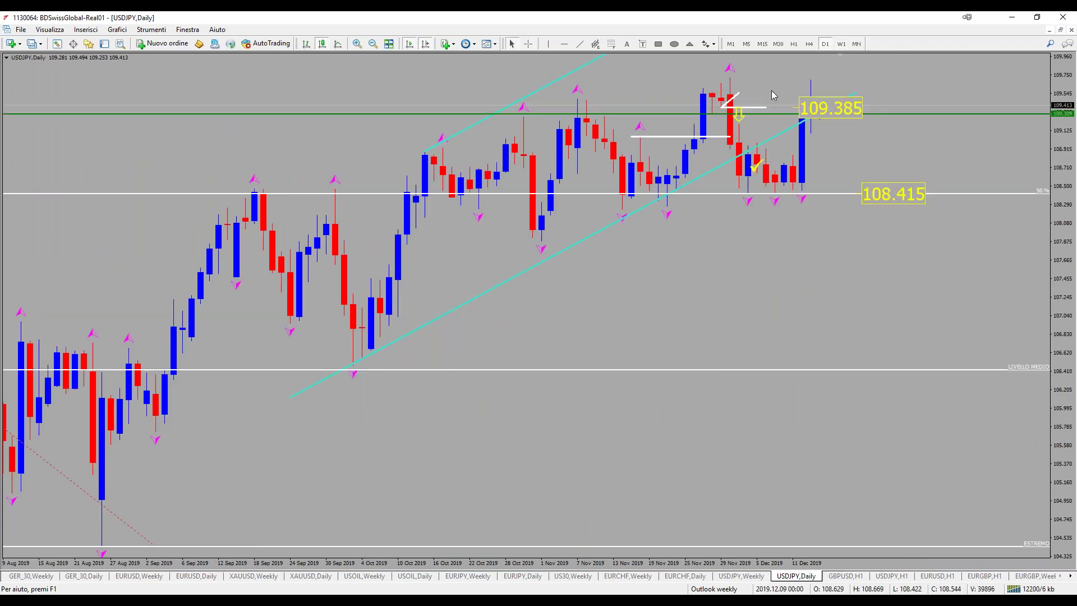
middle_click(837, 90)
left_click_drag(732, 106, 752, 168)
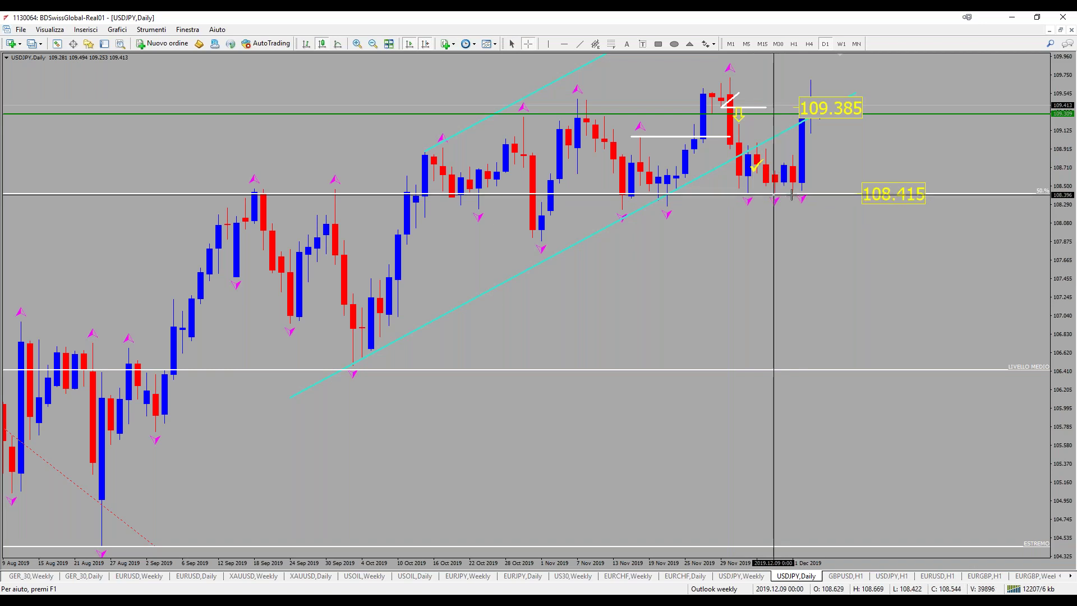
left_click_drag(792, 194, 814, 107)
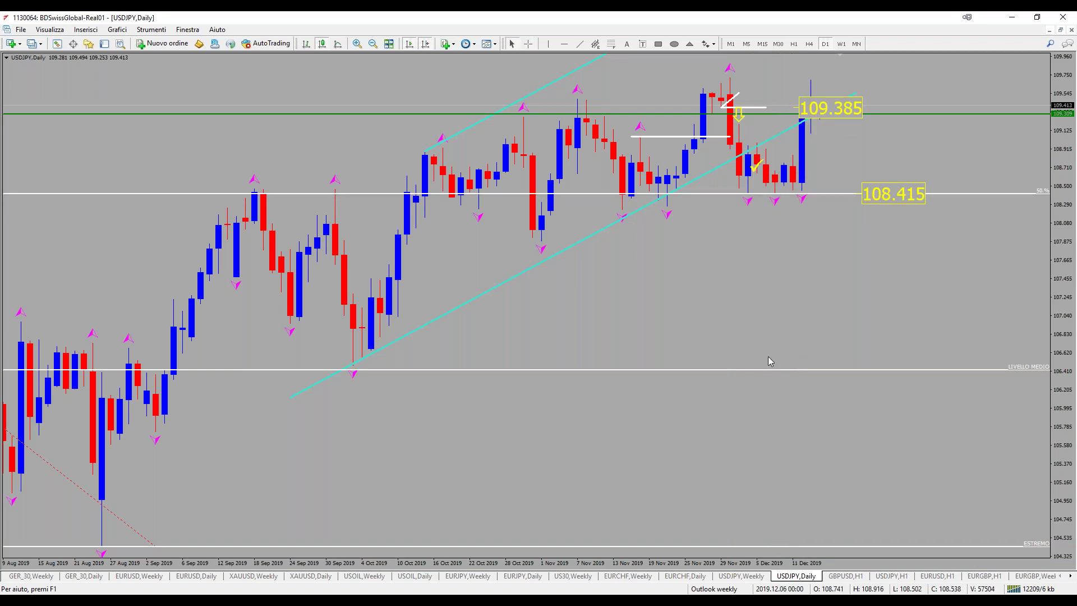
View the GBPUSD H1, EURGBP weekly, EURUSD weekly and EURUSD daily charts
left_click(847, 577)
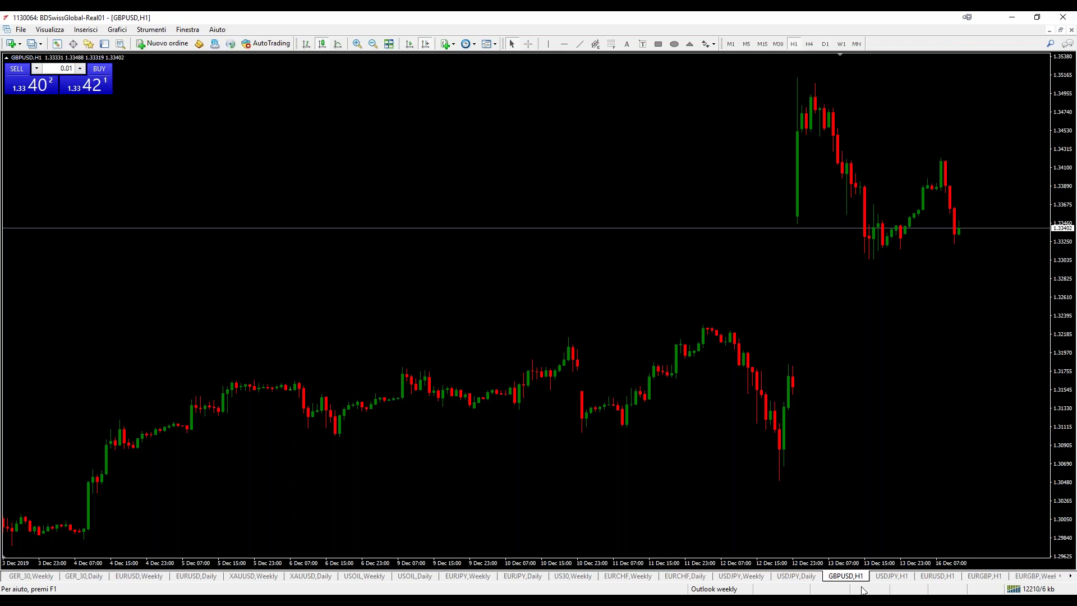
left_click(1025, 578)
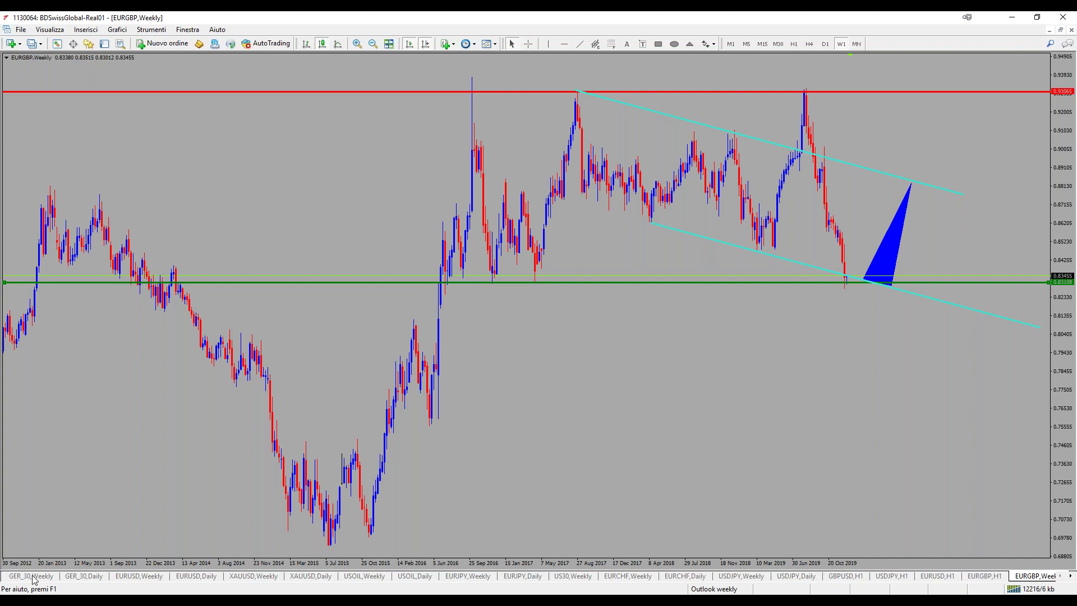
left_click(140, 578)
left_click(183, 578)
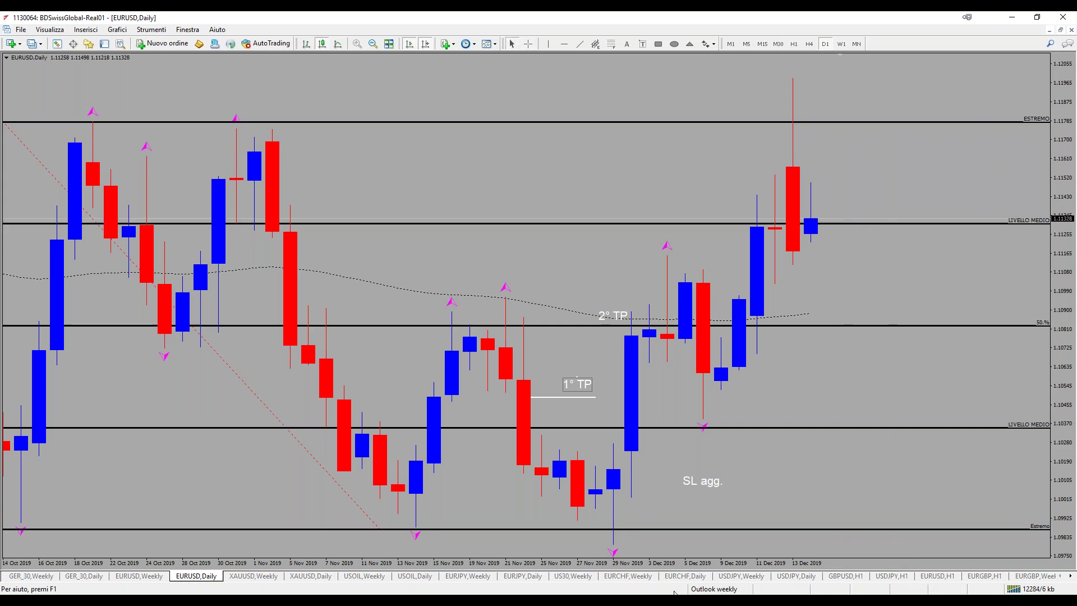
On the EURUSD weekly chart, trace the long setup's projected rise towards the upper LIVELLO MEDIO and Estremo targets
left_click(150, 576)
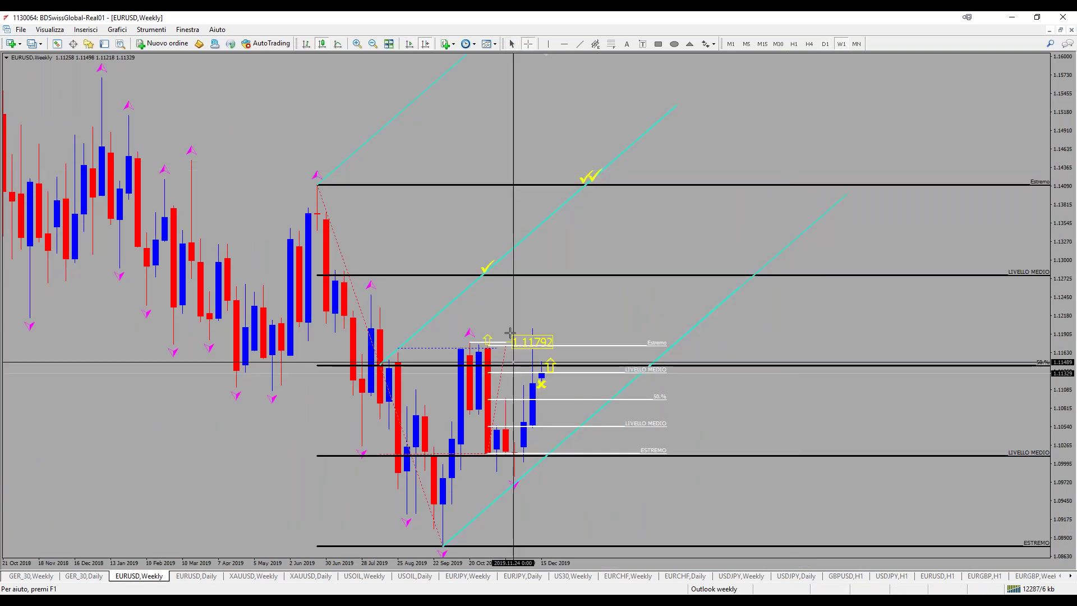
left_click_drag(588, 275, 715, 179)
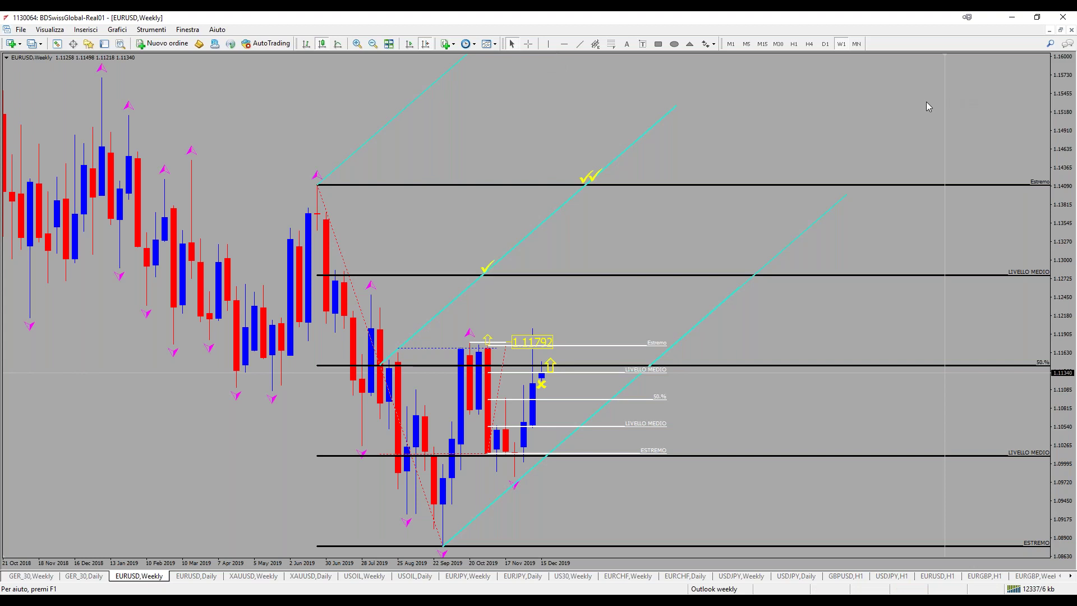
key("End")
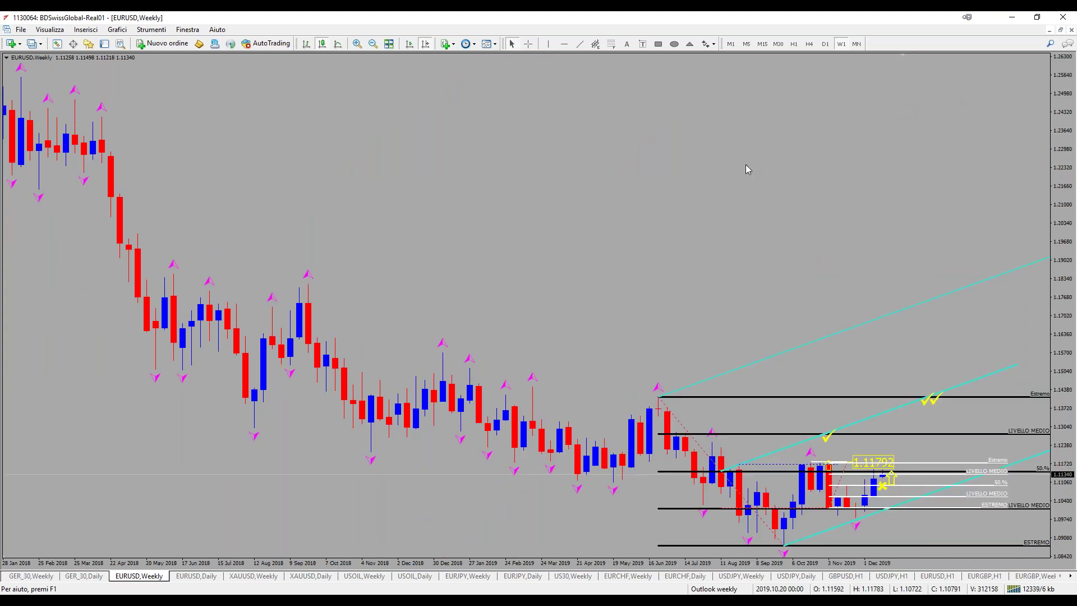
View the GER_30 daily, EURUSD daily and EURGBP H1 charts
left_click(92, 578)
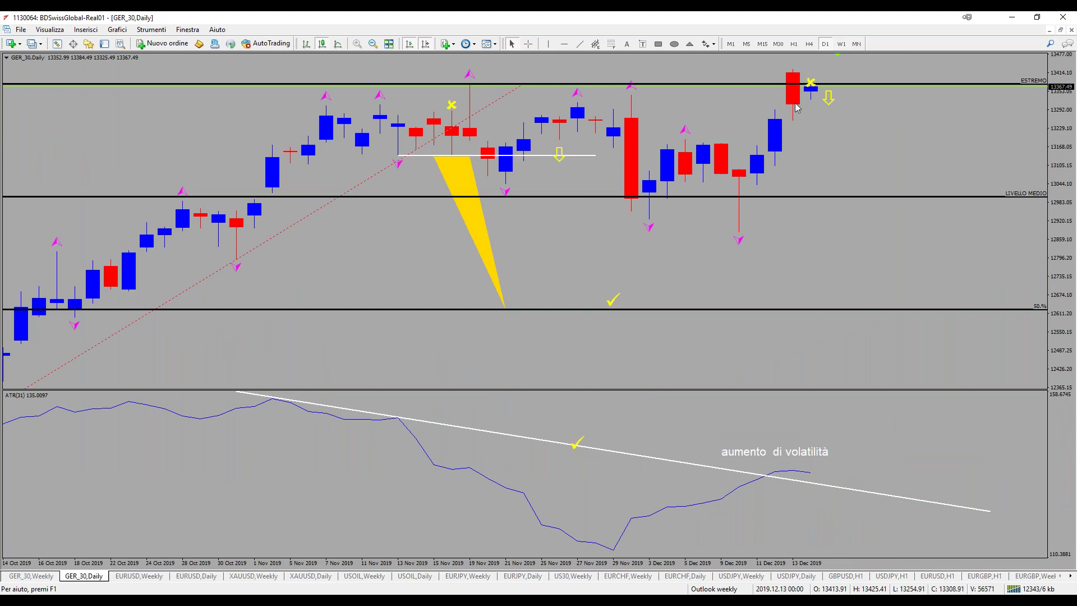
left_click(191, 578)
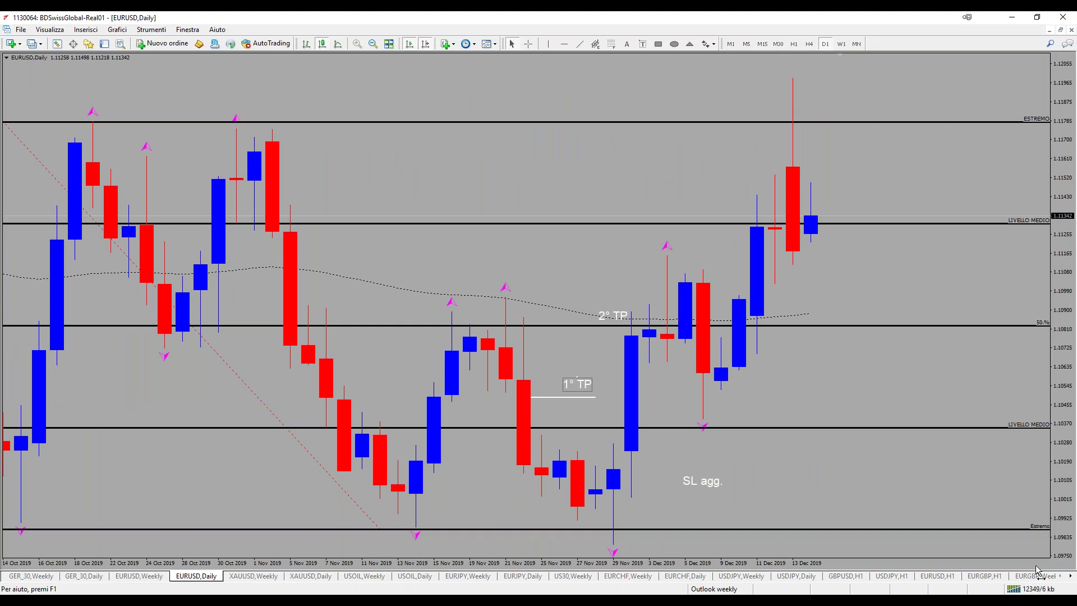
left_click(1004, 577)
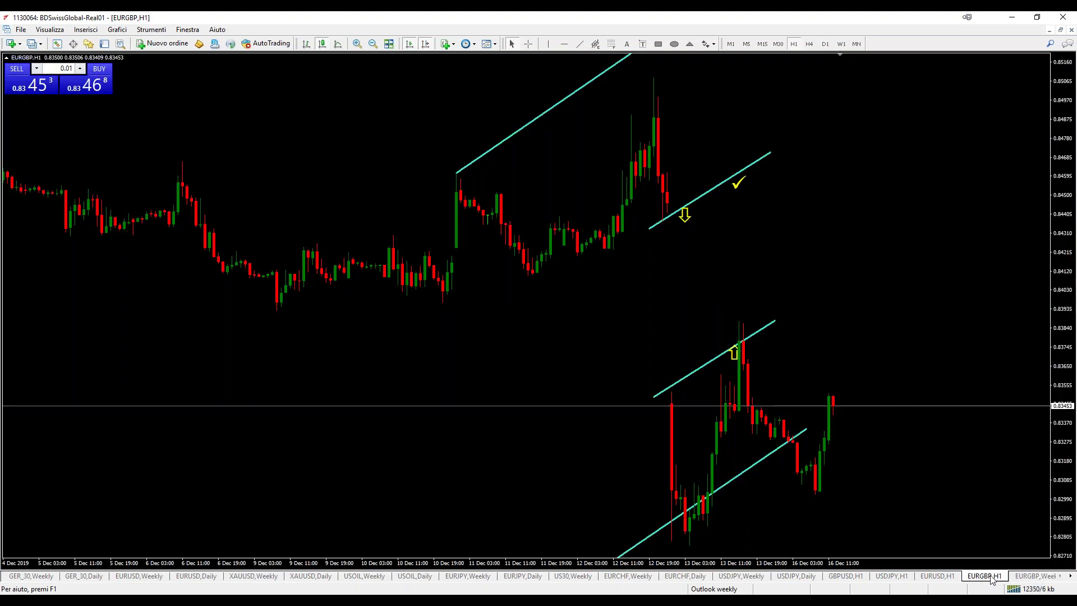
On the EURGBP daily chart, measure from the yellow horizontal target line down towards the long setup's entry arrow
left_click(1030, 576)
left_click(1071, 577)
left_click(1071, 576)
left_click(972, 578)
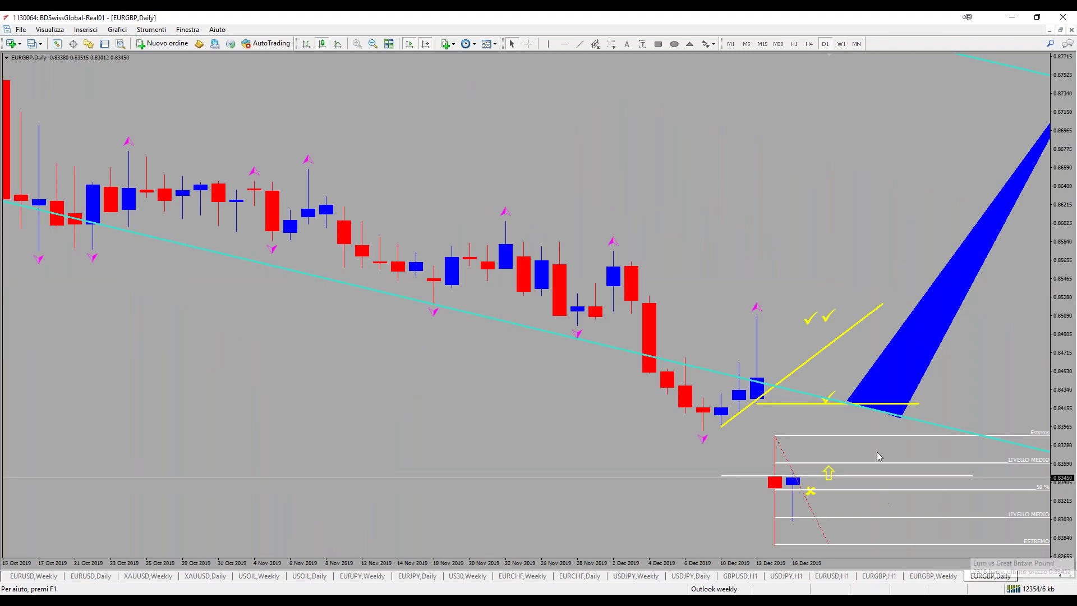
middle_click(788, 414)
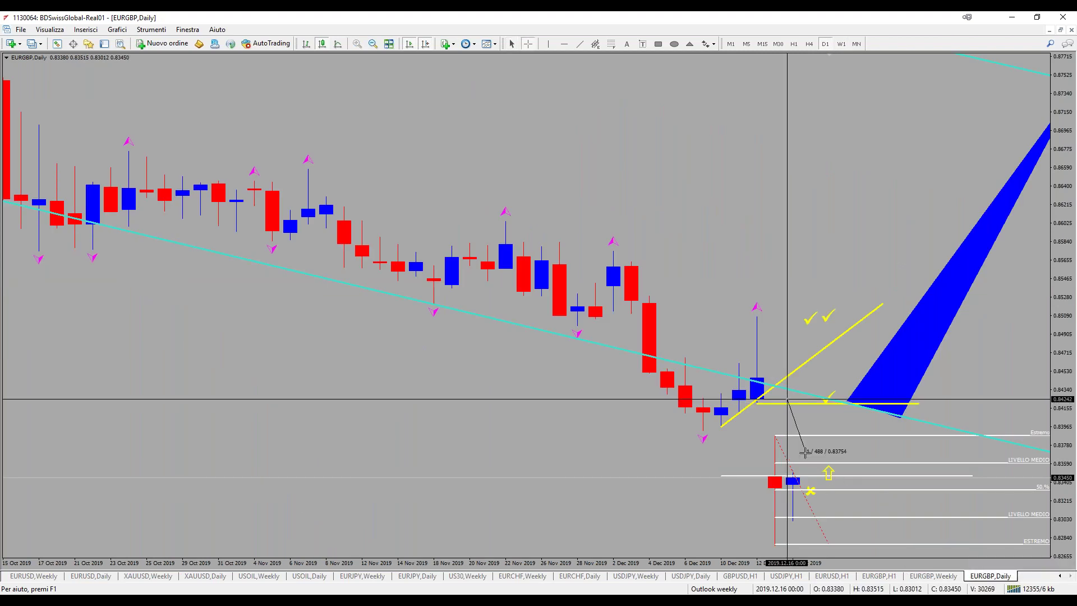
left_click_drag(945, 41, 981, 95)
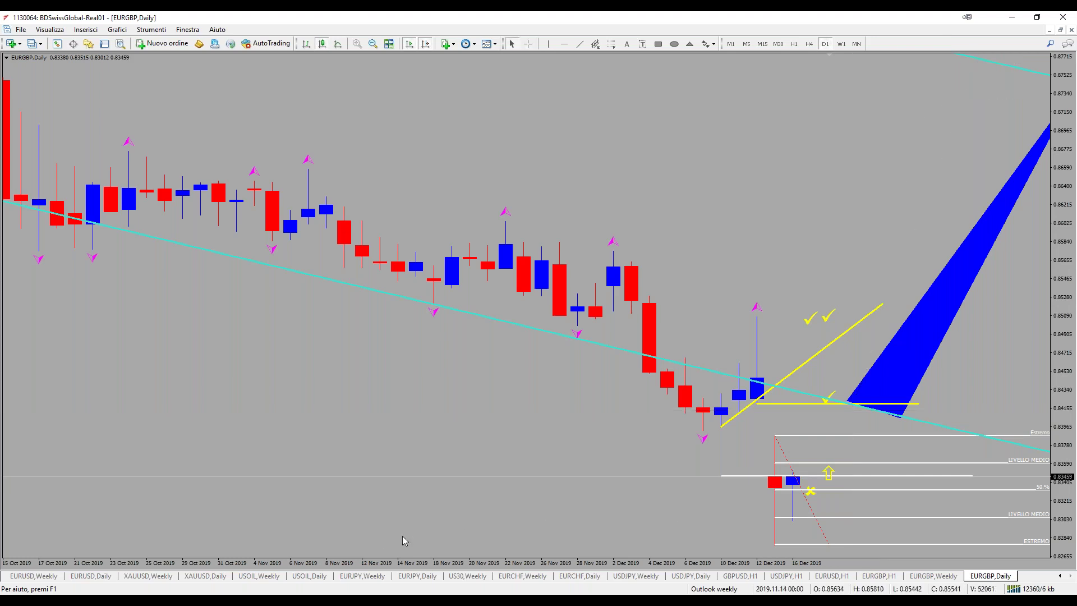